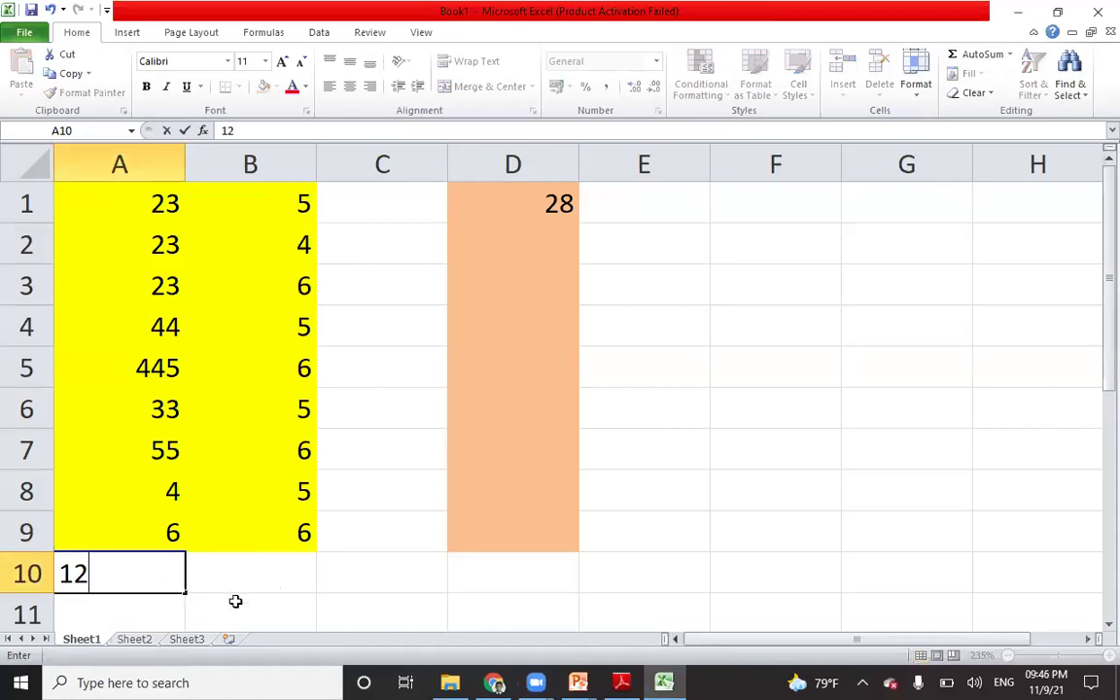
Step: Enter 34 in cell B10, beside the 12 in cell A10, to complete row 10 of the data
{"action": "left_click", "coordinate": [246, 579]}
{"action": "type", "text": "34"}
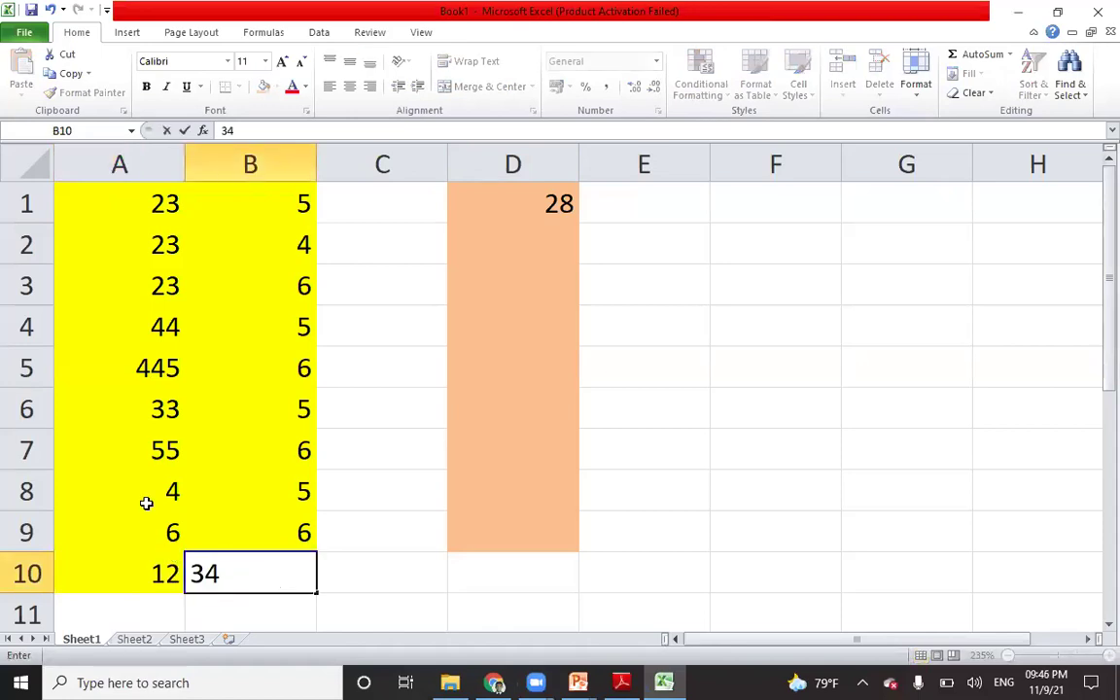
{"action": "left_click", "coordinate": [145, 503]}
{"action": "left_click", "coordinate": [481, 565]}
{"action": "left_click", "coordinate": [502, 494]}
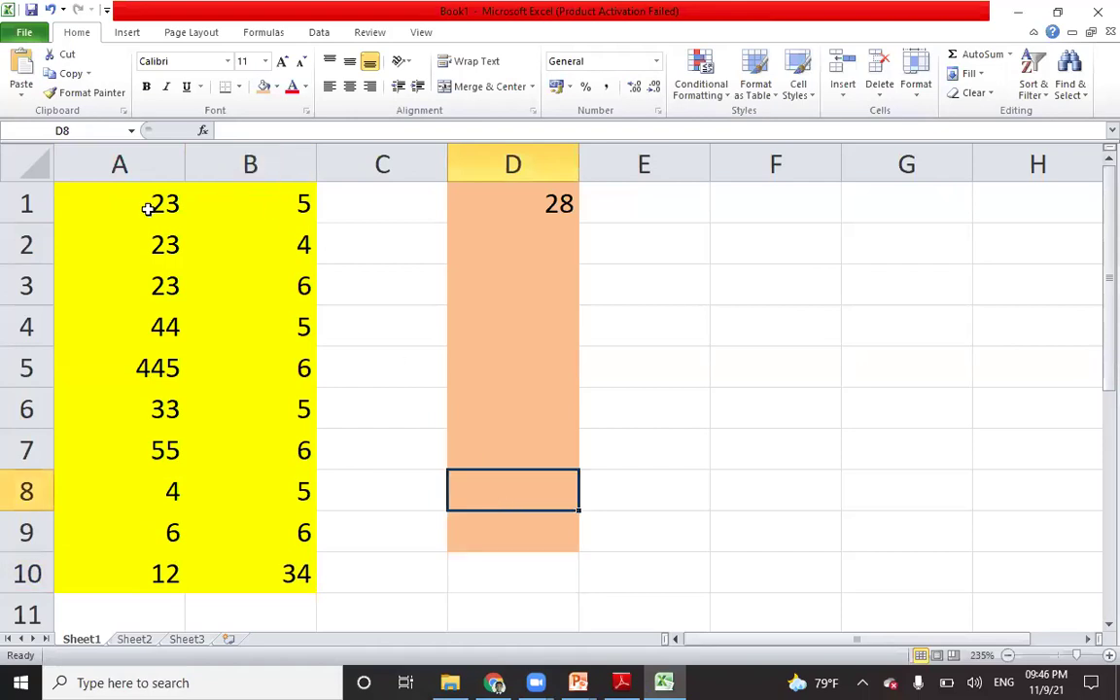
Step: Examine the formula in cell D1 and the row 1 cells in columns A and B that it adds
{"action": "left_click_drag", "start_coordinate": [104, 193], "coordinate": [274, 202]}
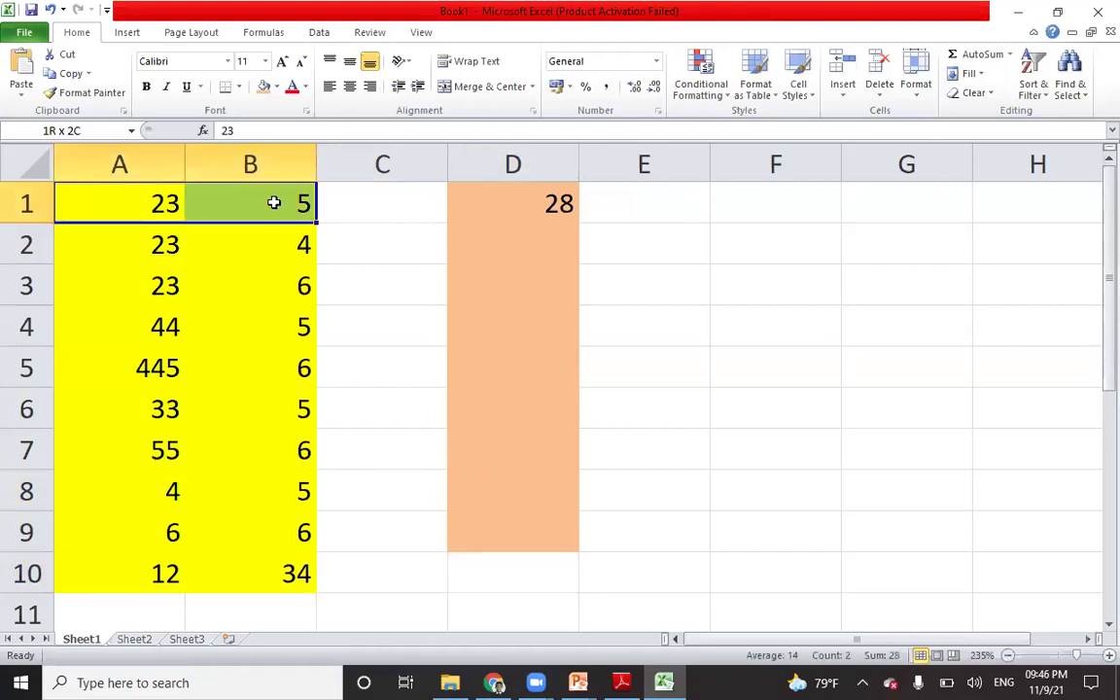
{"action": "left_click", "coordinate": [540, 193]}
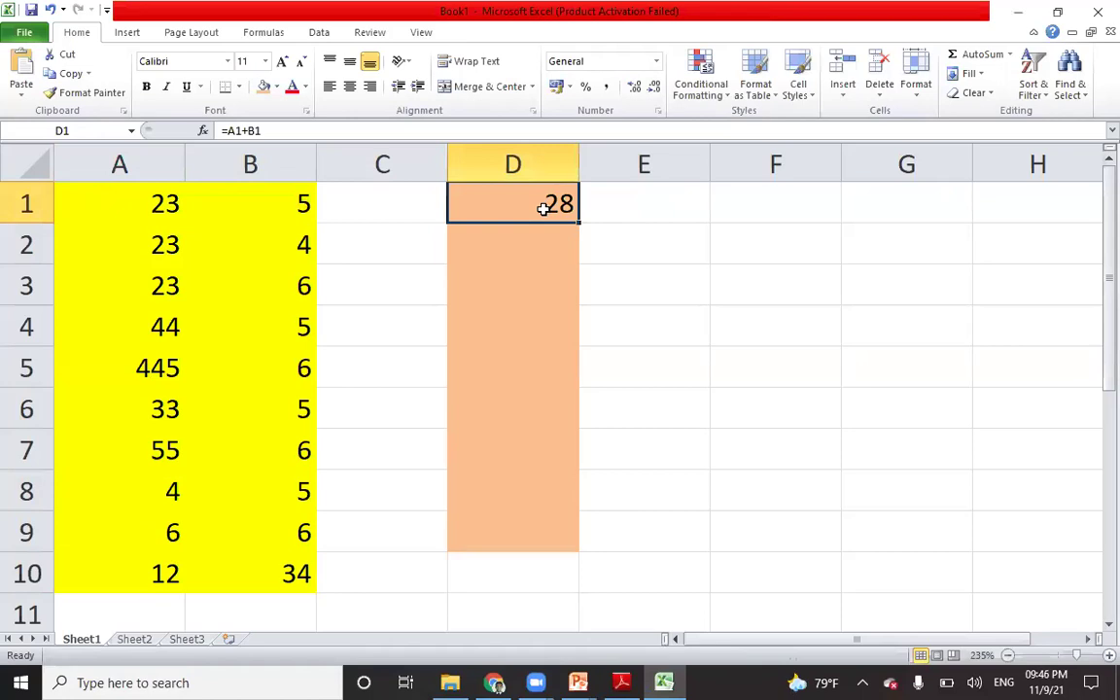
{"action": "double_click", "coordinate": [546, 204]}
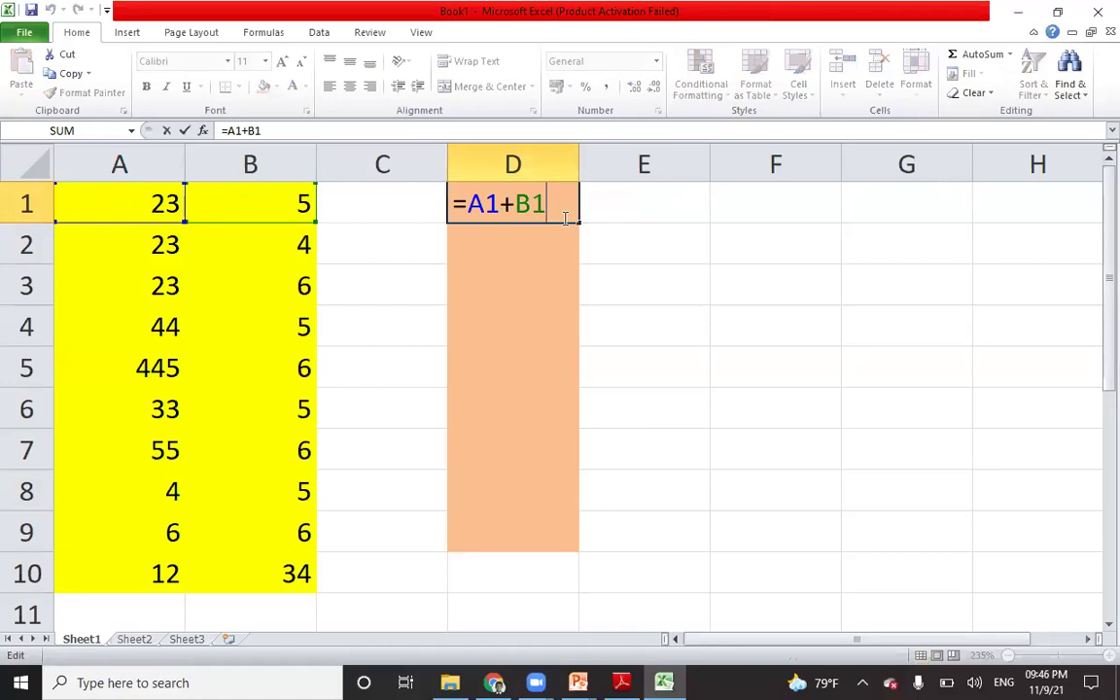
{"action": "key", "text": "Return"}
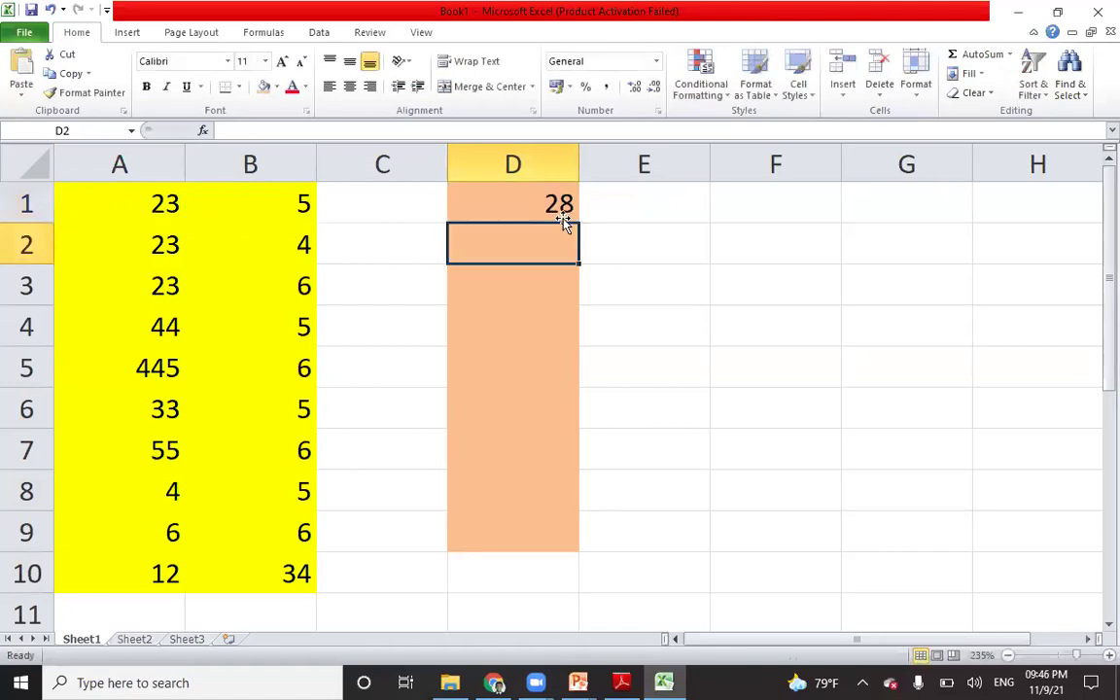
{"action": "left_click", "coordinate": [561, 204]}
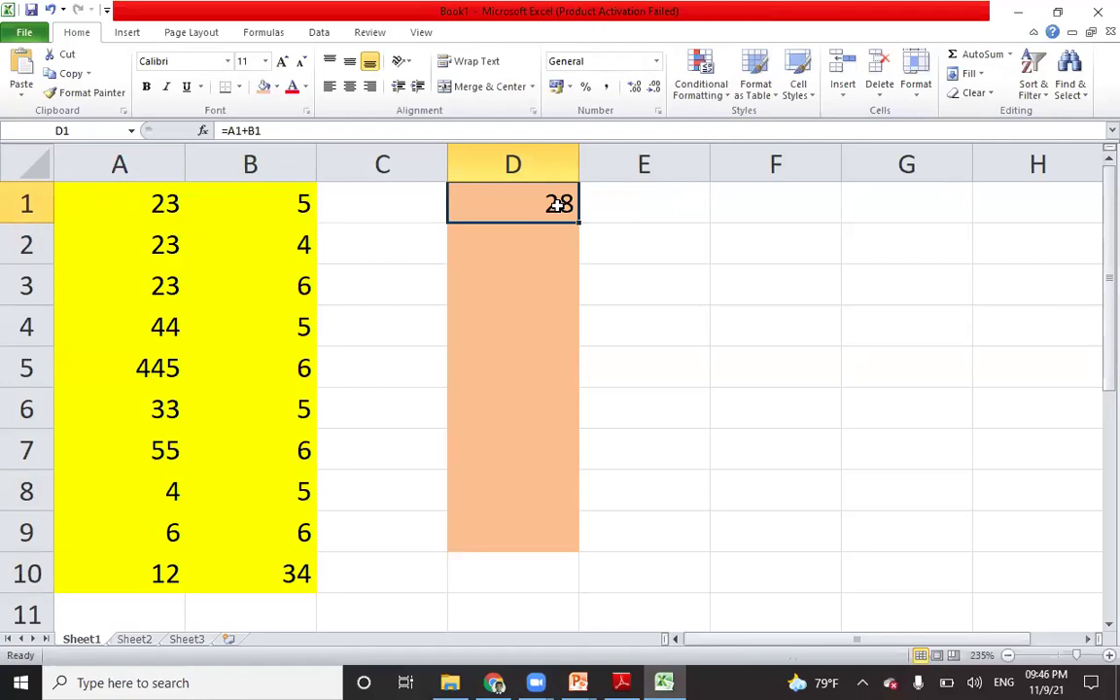
Step: Enter the formula =A2+B2 in cell D2 to add the two numbers of row 2
{"action": "left_click", "coordinate": [502, 244]}
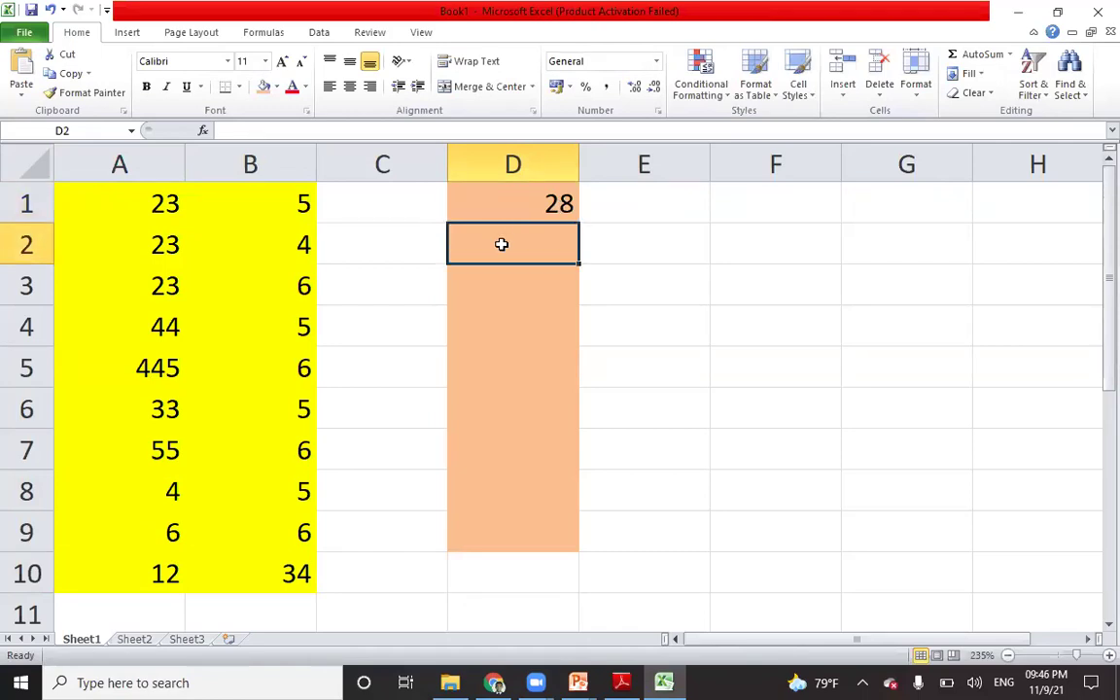
{"action": "type", "text": "="}
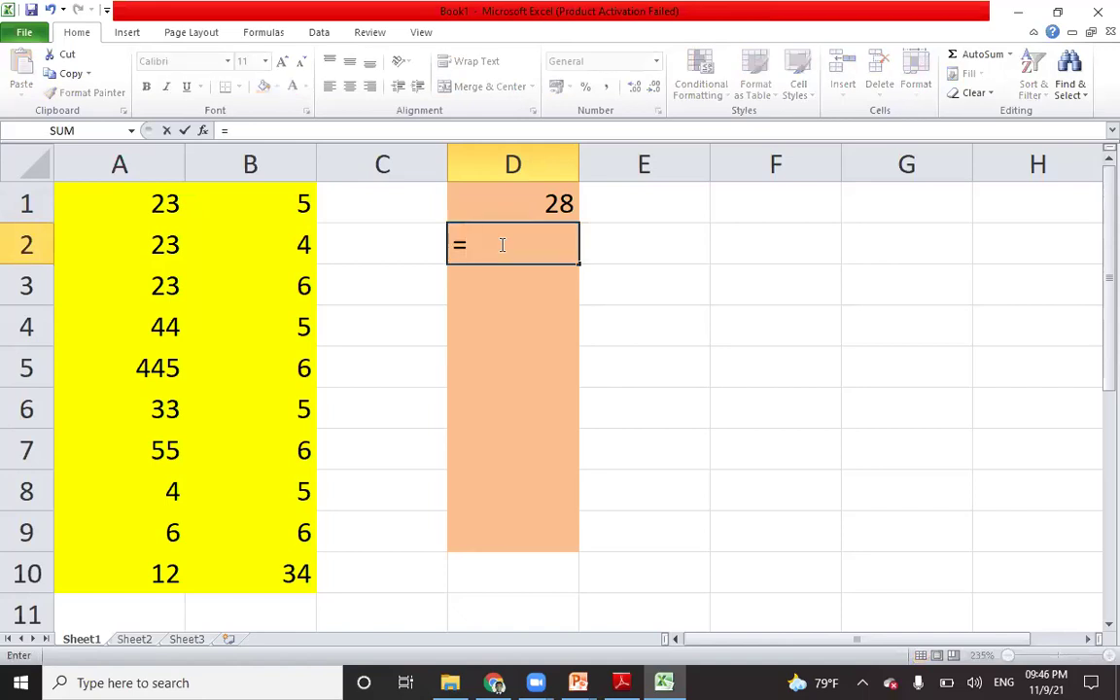
{"action": "left_click", "coordinate": [127, 254]}
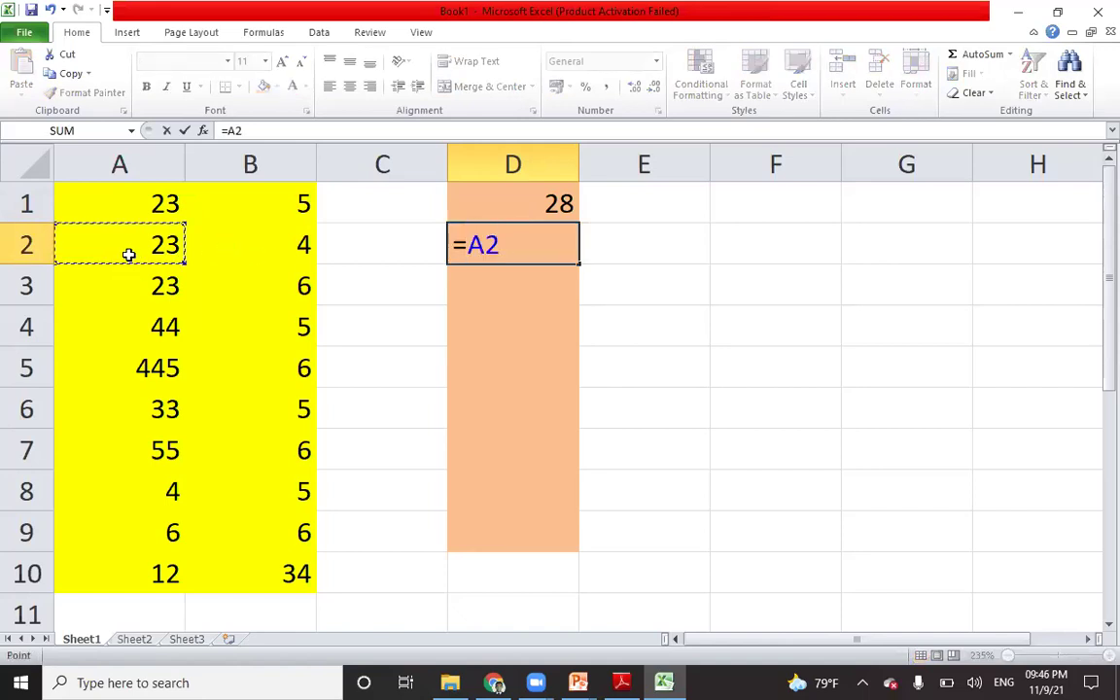
{"action": "type", "text": "+"}
{"action": "left_click", "coordinate": [236, 243]}
{"action": "key", "text": "Return"}
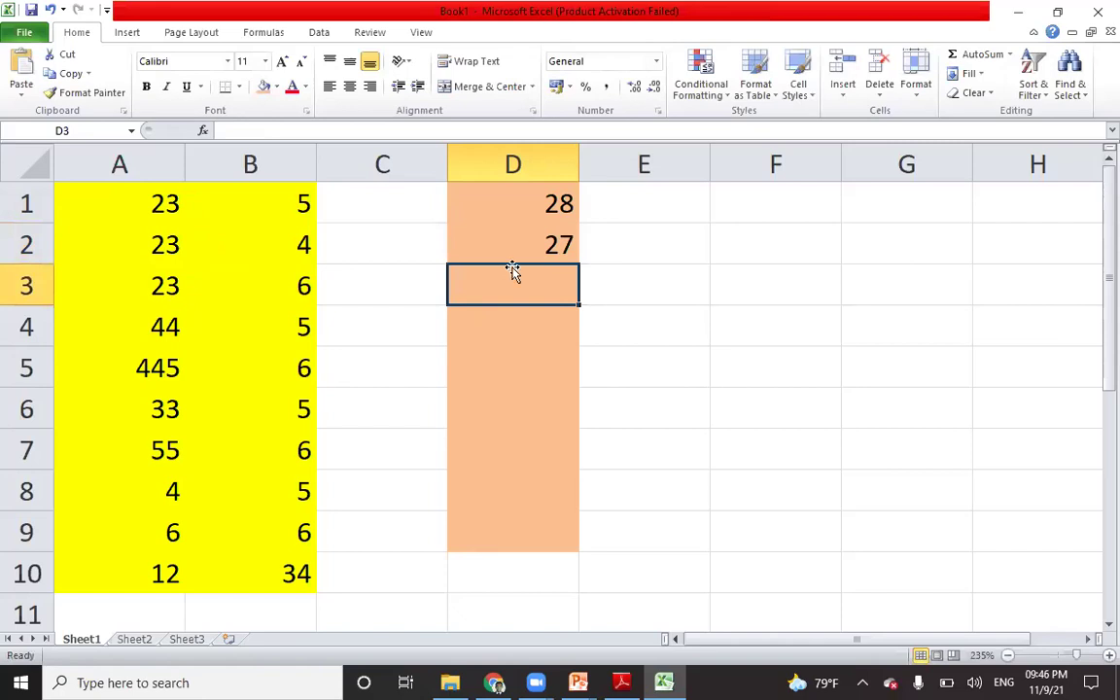
Step: Compare the addition formulas in cells D1 and D2 to see which row each one refers to
{"action": "left_click", "coordinate": [547, 206]}
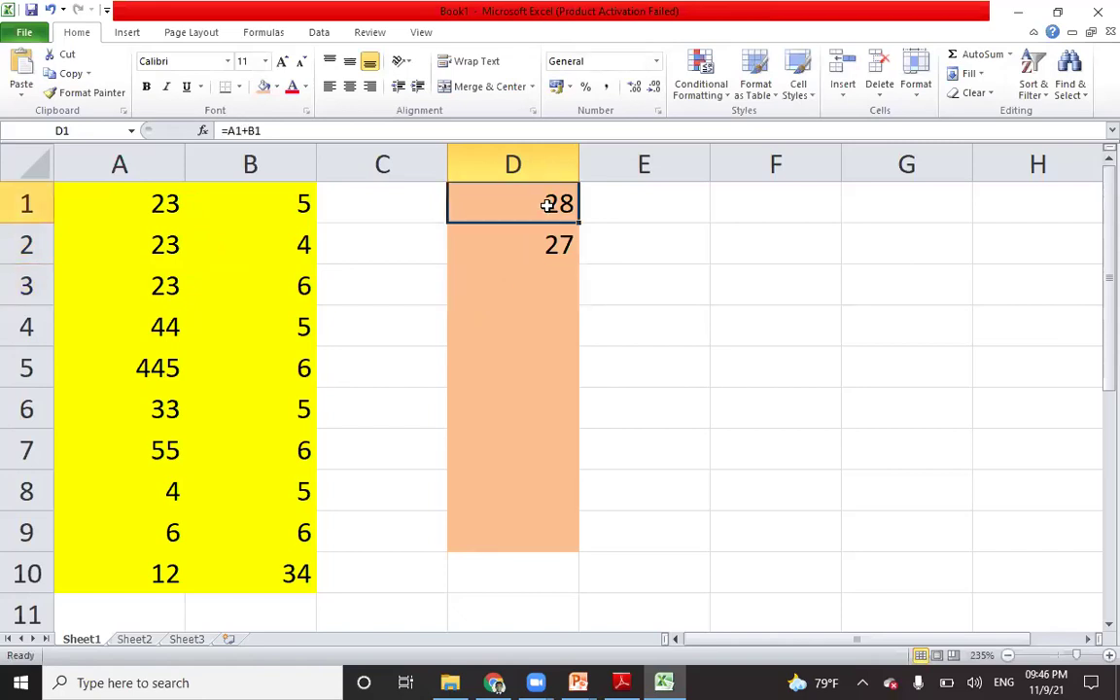
{"action": "left_click", "coordinate": [535, 249]}
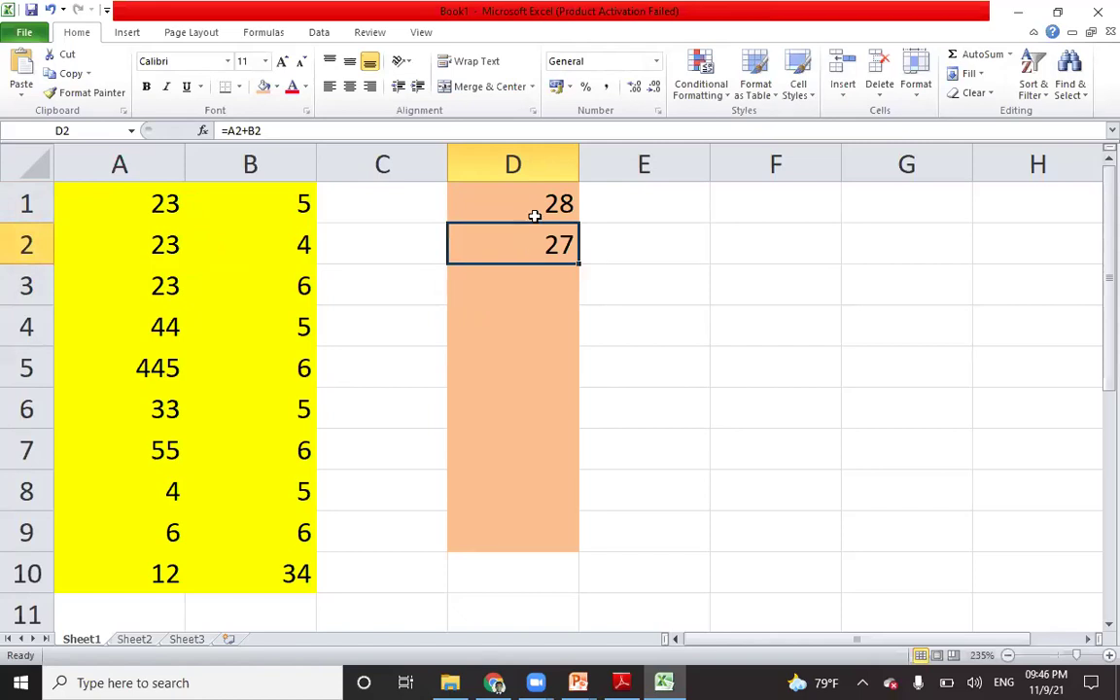
{"action": "left_click", "coordinate": [489, 204]}
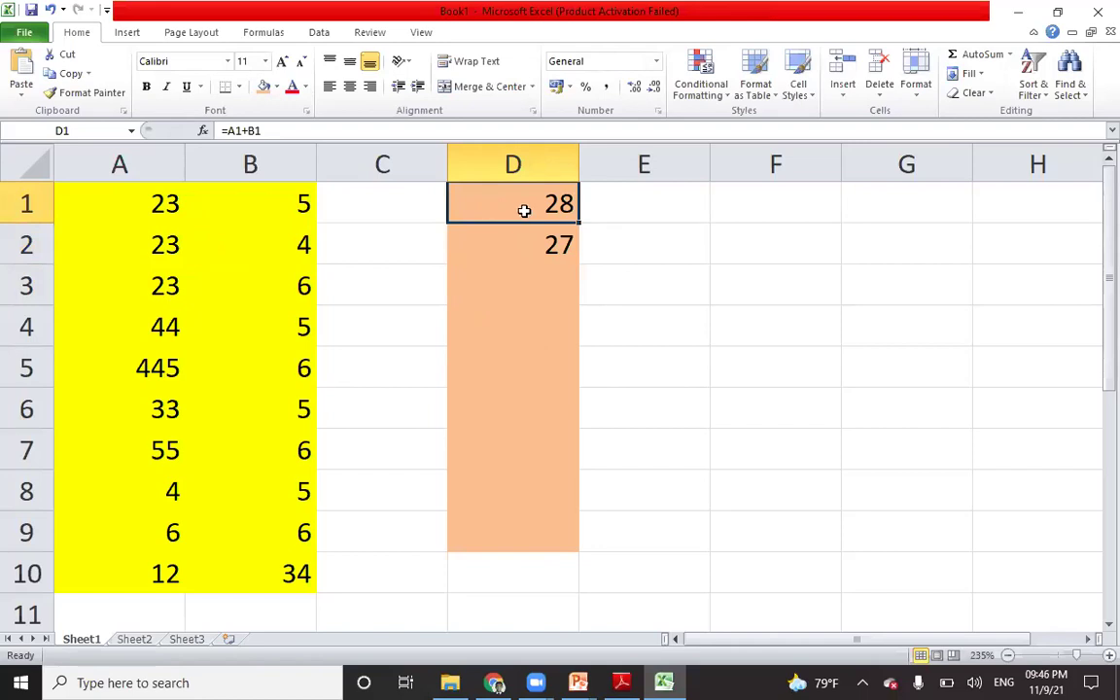
{"action": "double_click", "coordinate": [525, 206]}
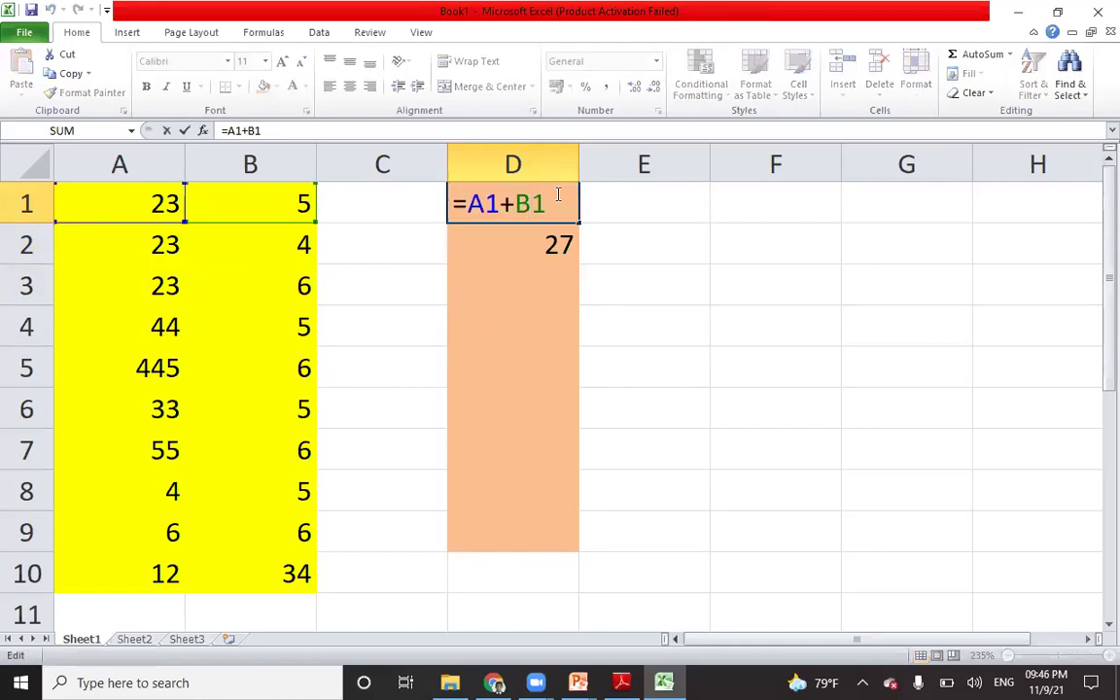
{"action": "key", "text": "Return"}
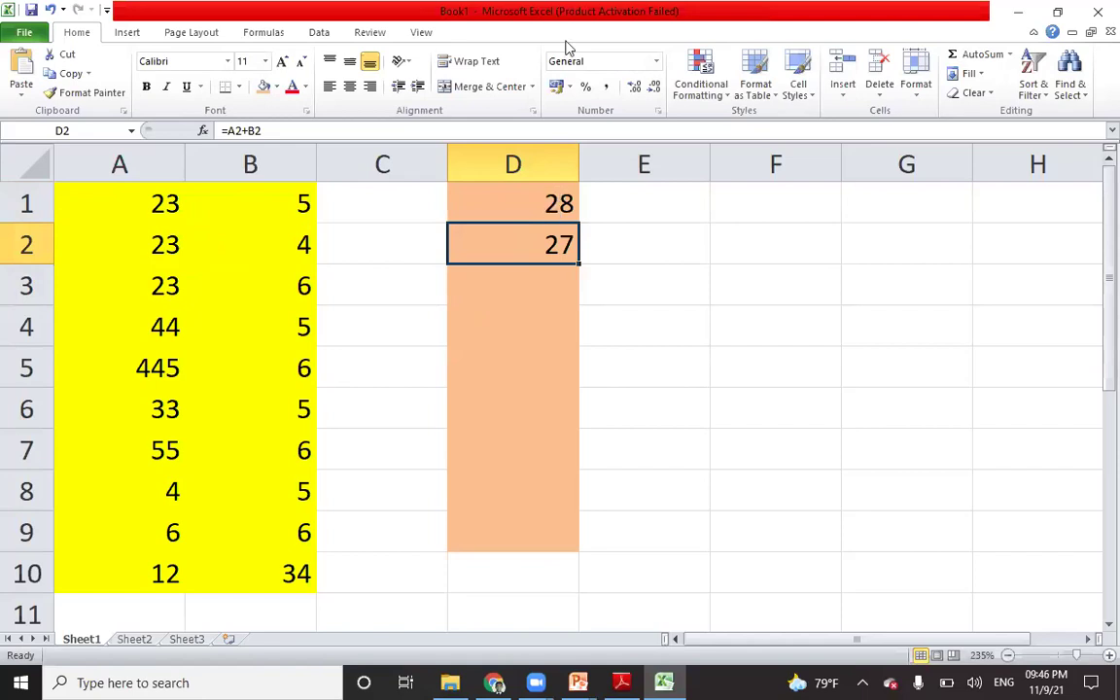
Step: Fill the addition formula from cell D1 down through cell D10
{"action": "left_click", "coordinate": [514, 202]}
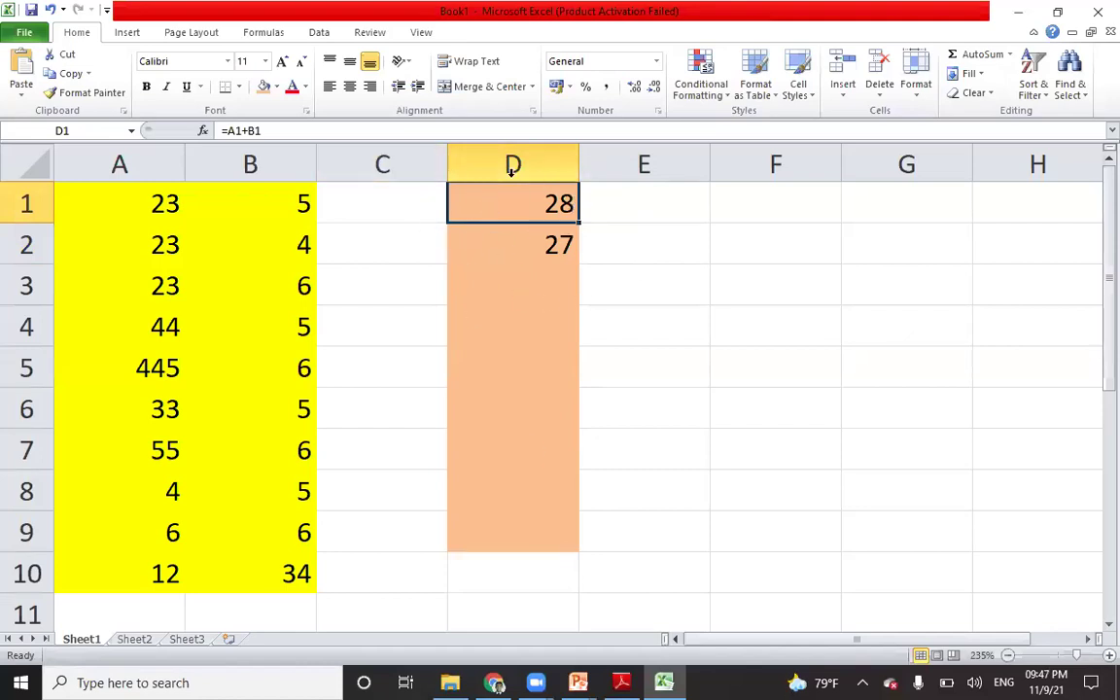
{"action": "scroll", "coordinate": [498, 212], "scroll_direction": "up", "scroll_amount": 11, "text": "ctrl"}
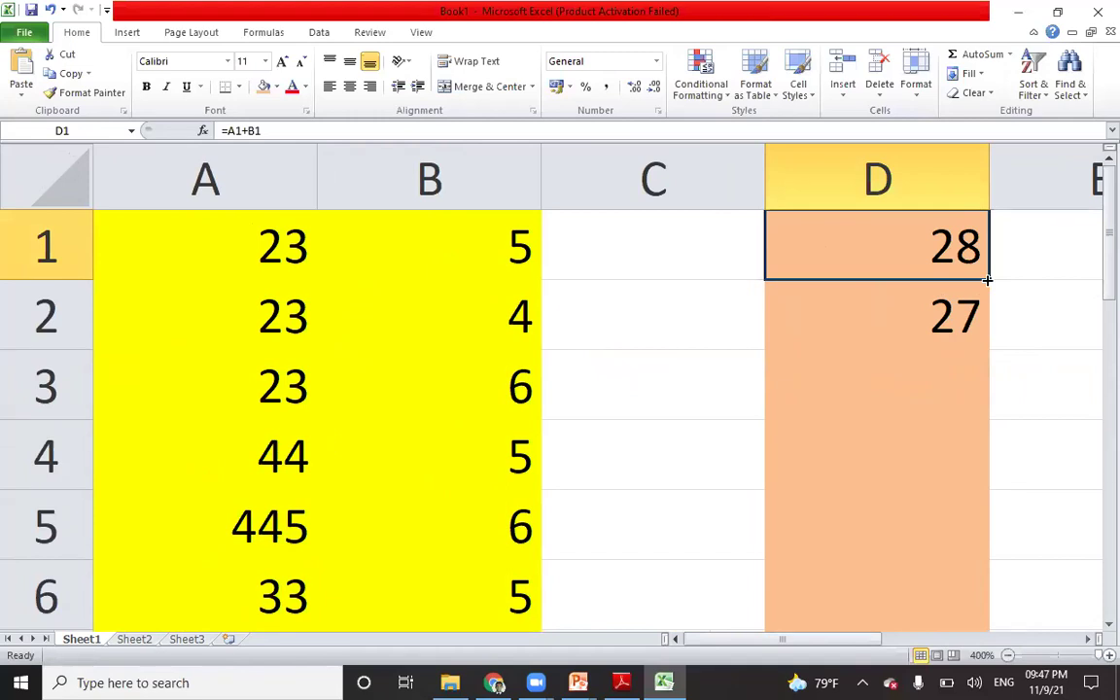
{"action": "left_click_drag", "start_coordinate": [987, 280], "coordinate": [951, 543]}
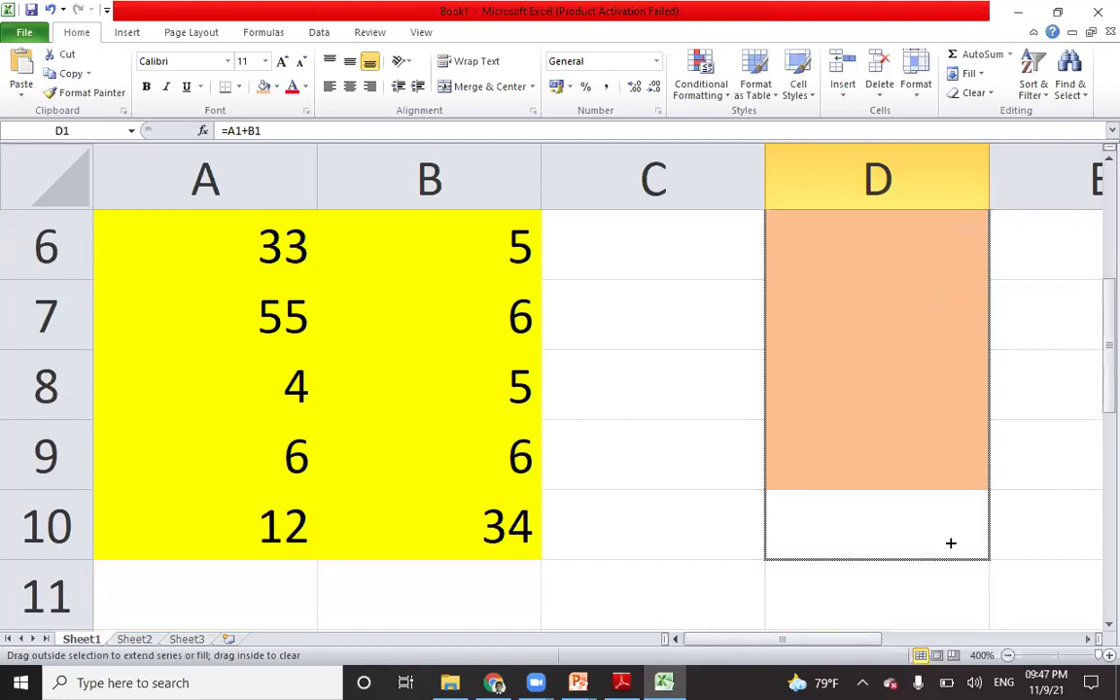
{"action": "left_click_drag", "start_coordinate": [951, 542], "coordinate": [949, 542]}
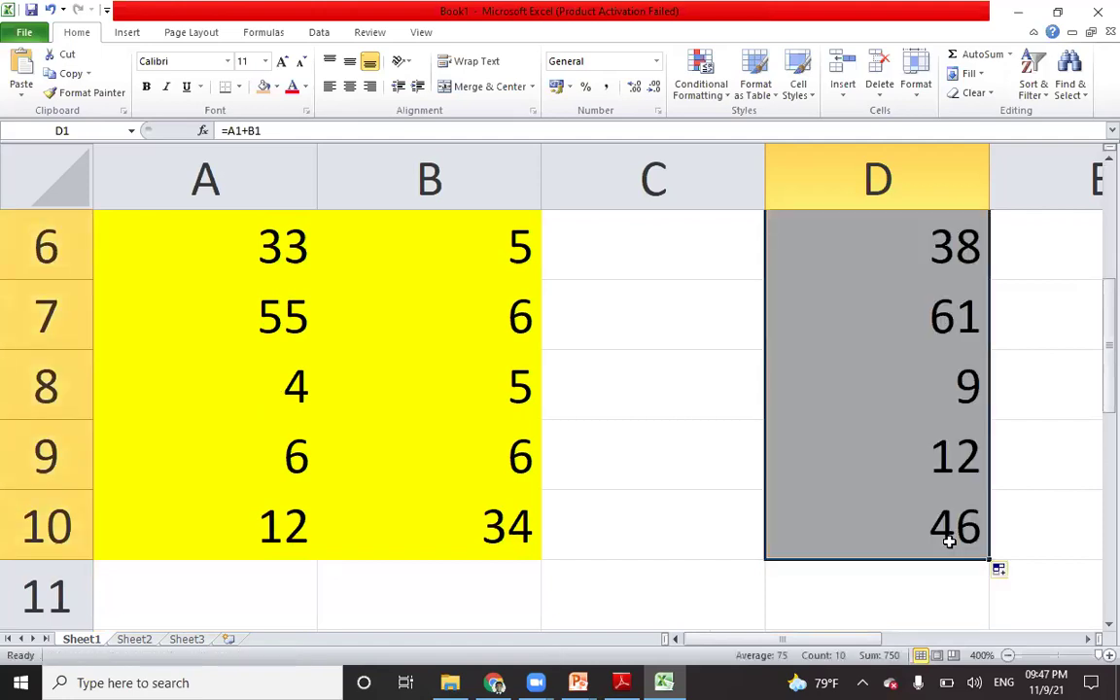
{"action": "scroll", "coordinate": [950, 542], "scroll_direction": "down", "scroll_amount": 6}
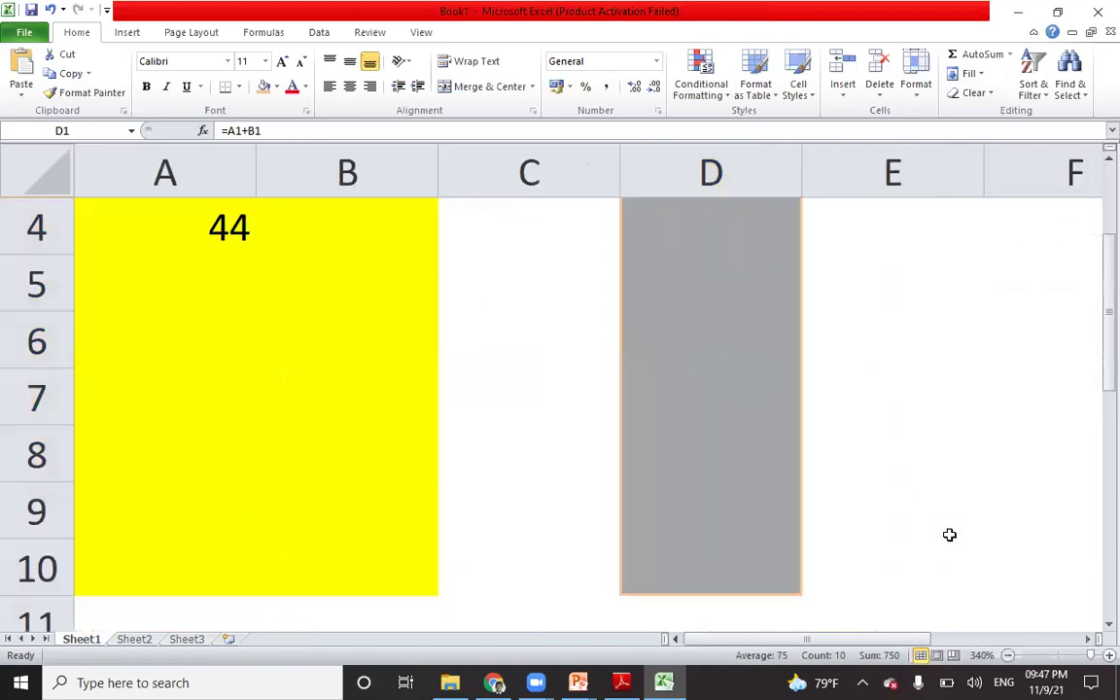
{"action": "scroll", "coordinate": [950, 535], "scroll_direction": "down", "scroll_amount": 4}
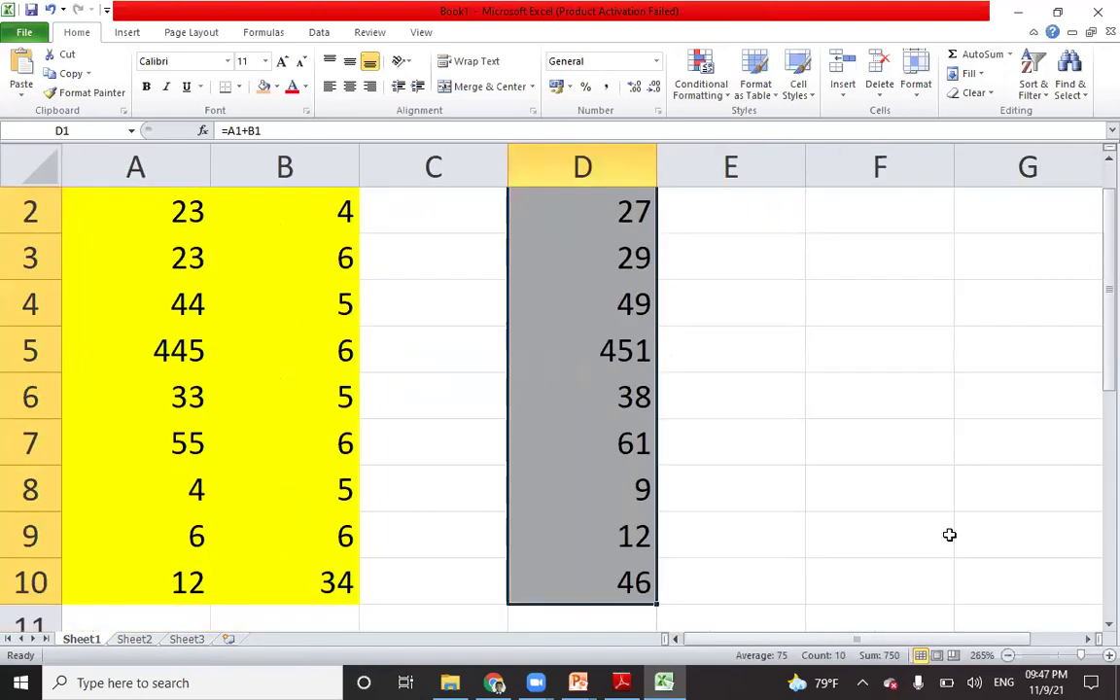
{"action": "scroll", "coordinate": [950, 534], "scroll_direction": "down", "scroll_amount": 2}
{"action": "left_click", "coordinate": [755, 478]}
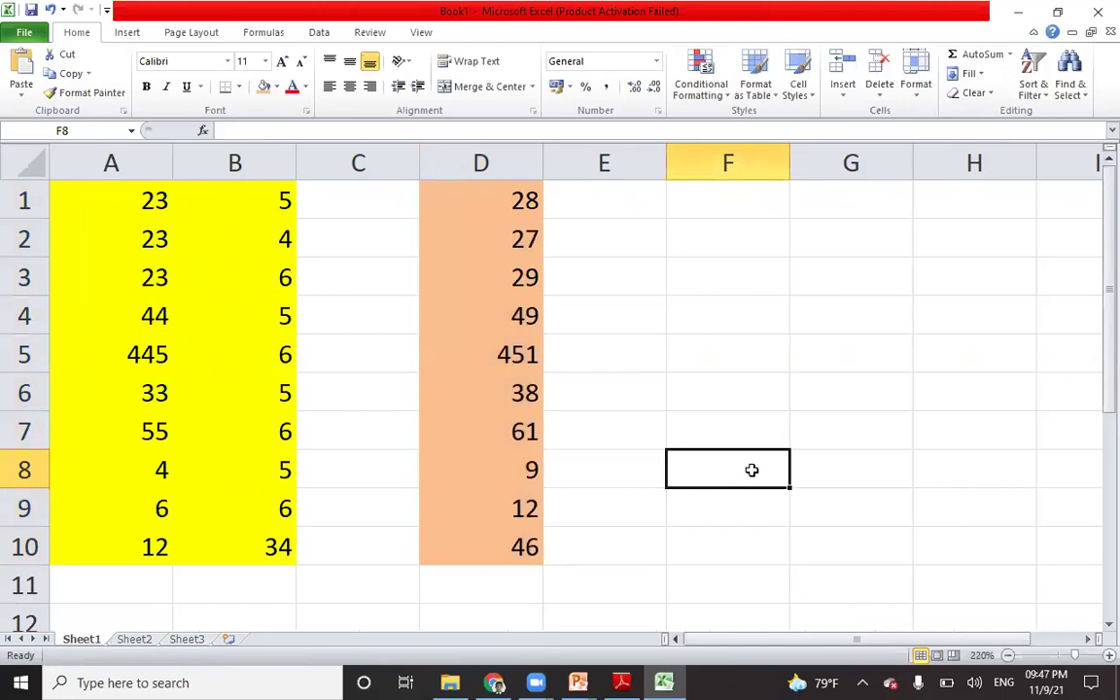
Step: Undo the fill of the addition formula down column D
{"action": "left_click", "coordinate": [496, 208]}
{"action": "key", "text": "ctrl+shift+Down"}
{"action": "scroll", "coordinate": [497, 208], "scroll_direction": "up", "scroll_amount": 4}
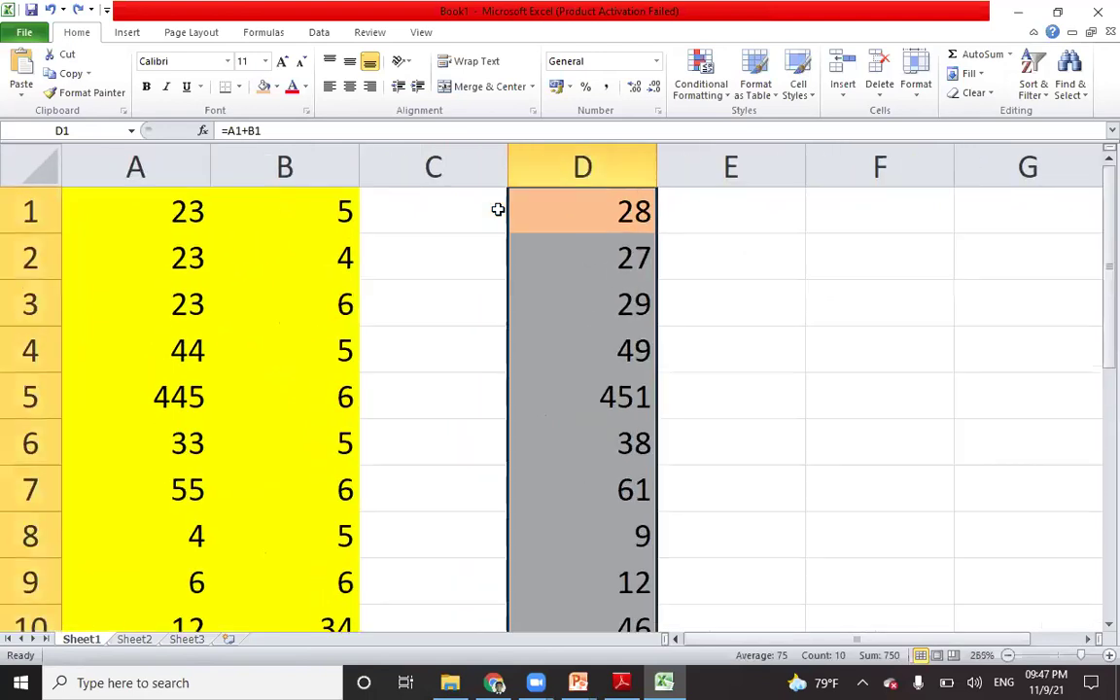
{"action": "scroll", "coordinate": [496, 208], "scroll_direction": "up", "scroll_amount": 4}
{"action": "scroll", "coordinate": [497, 209], "scroll_direction": "down", "scroll_amount": 3}
{"action": "scroll", "coordinate": [498, 209], "scroll_direction": "up", "scroll_amount": 2}
{"action": "key", "text": "ctrl+z"}
{"action": "scroll", "coordinate": [498, 209], "scroll_direction": "down", "scroll_amount": 5}
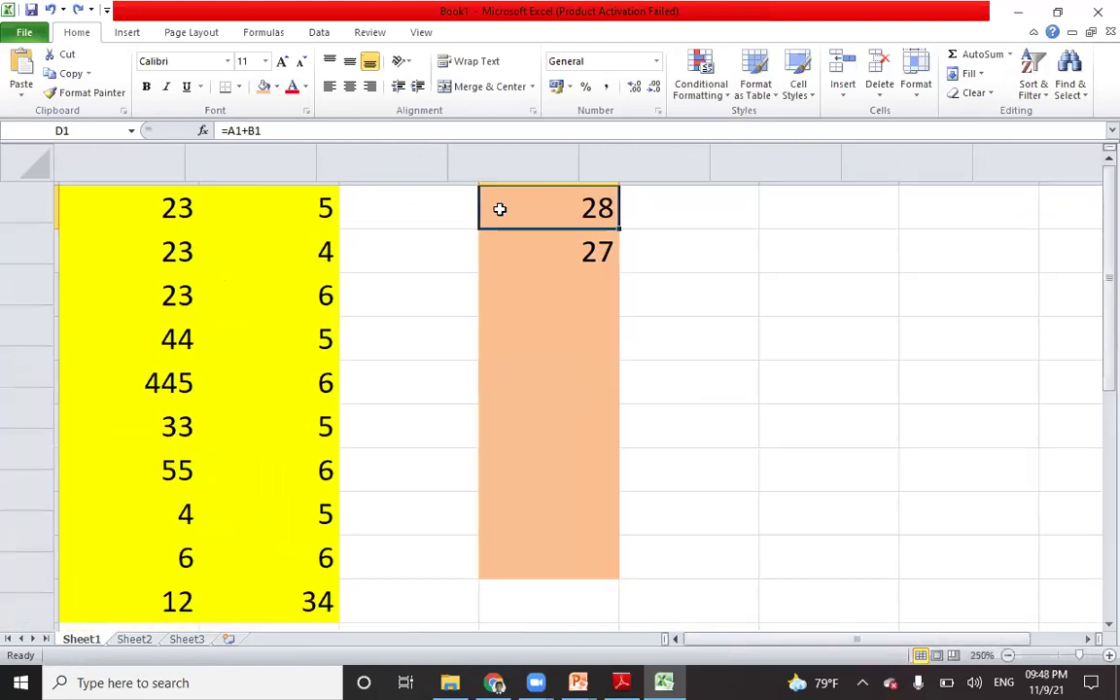
Step: Clear the formula from cell D2 so that column D keeps only the formula in D1
{"action": "left_click", "coordinate": [782, 362]}
{"action": "left_click", "coordinate": [559, 245]}
{"action": "key", "text": "BackSpace"}
{"action": "left_click", "coordinate": [798, 350]}
Step: Copy the addition formula in D1 down column D to row 10 using AutoFill
{"action": "left_click", "coordinate": [552, 202]}
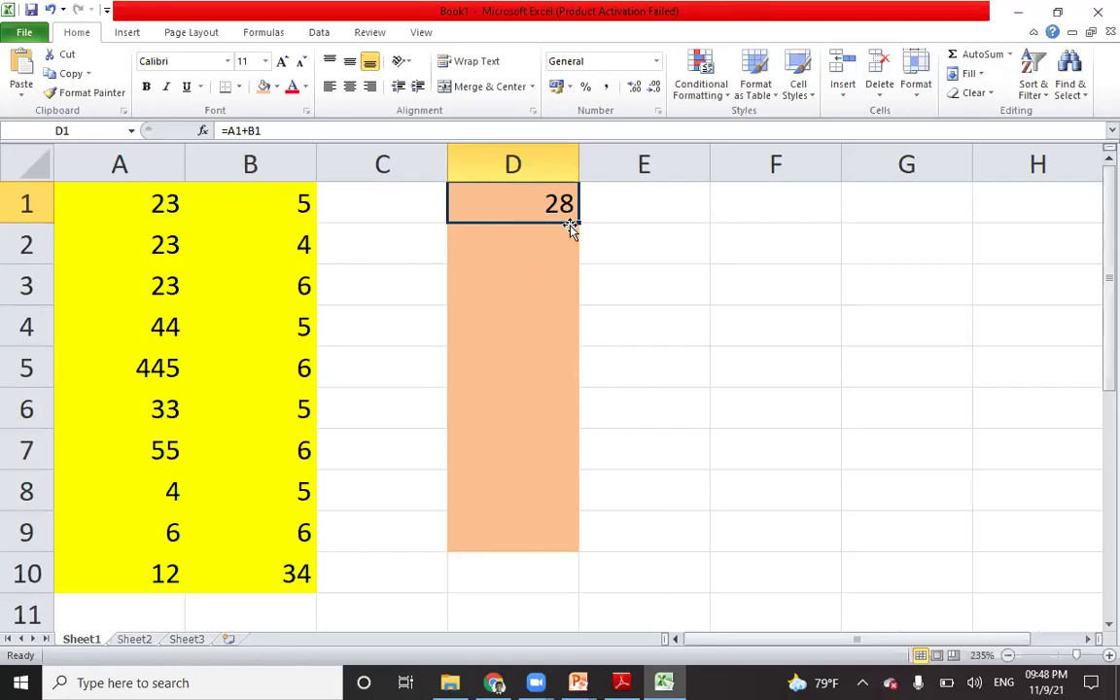
{"action": "left_click_drag", "start_coordinate": [577, 222], "coordinate": [545, 582]}
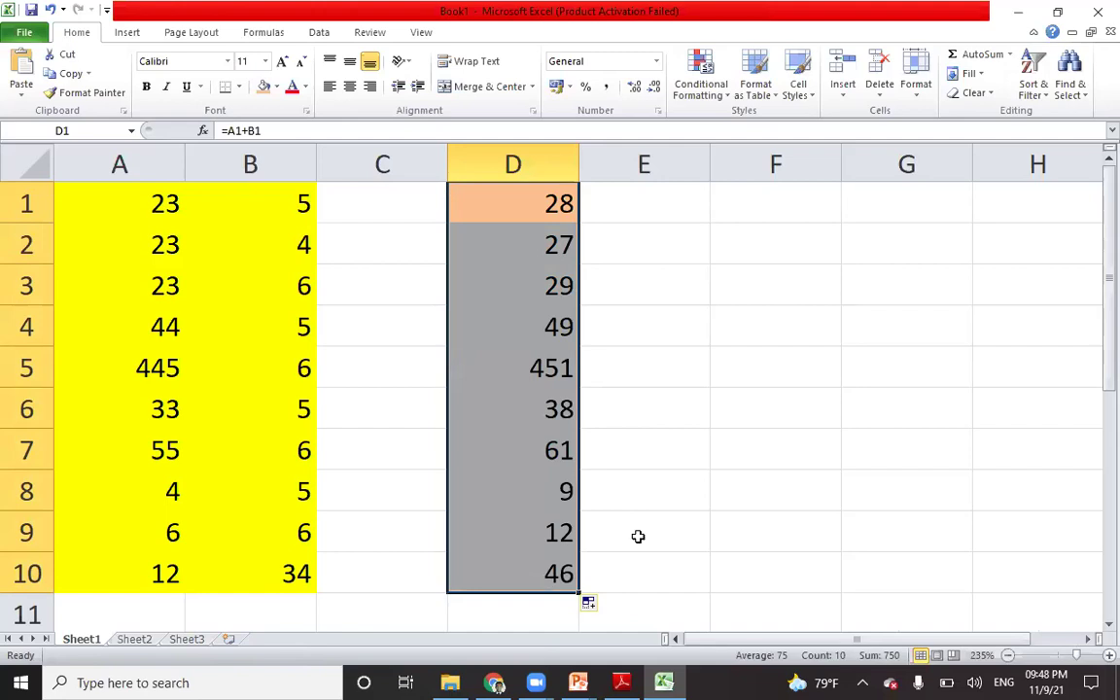
{"action": "left_click", "coordinate": [741, 406]}
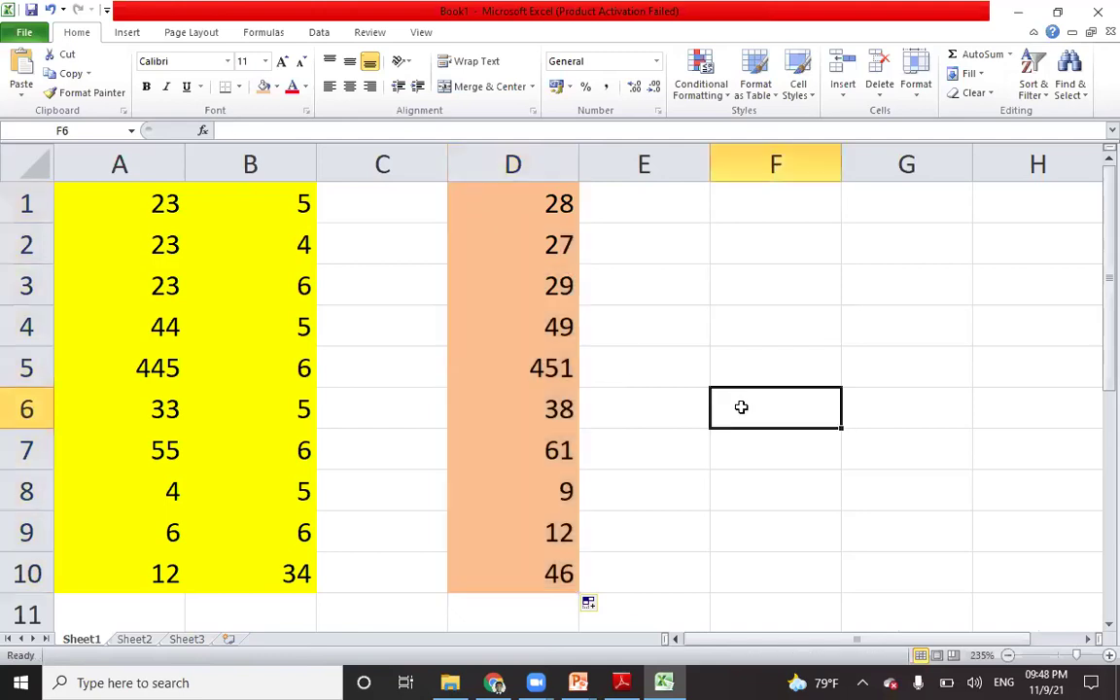
Step: Undo the AutoFill to remove the copied formulas from D2:D10
{"action": "left_click_drag", "start_coordinate": [518, 244], "coordinate": [490, 556]}
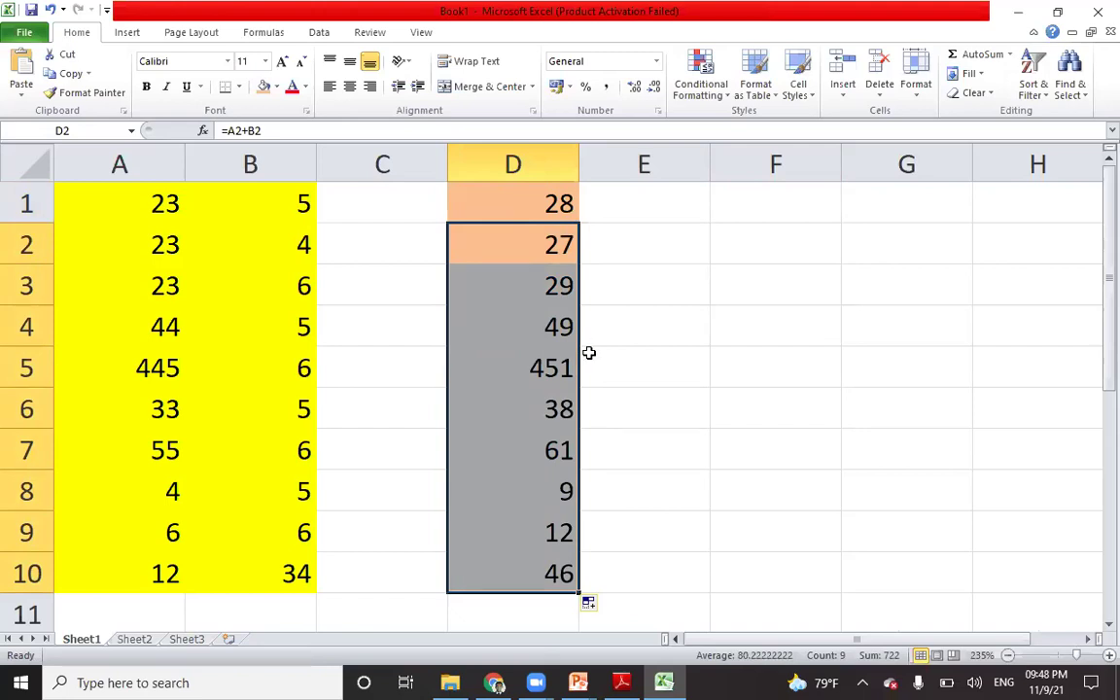
{"action": "key", "text": "ctrl+z"}
{"action": "left_click", "coordinate": [802, 377]}
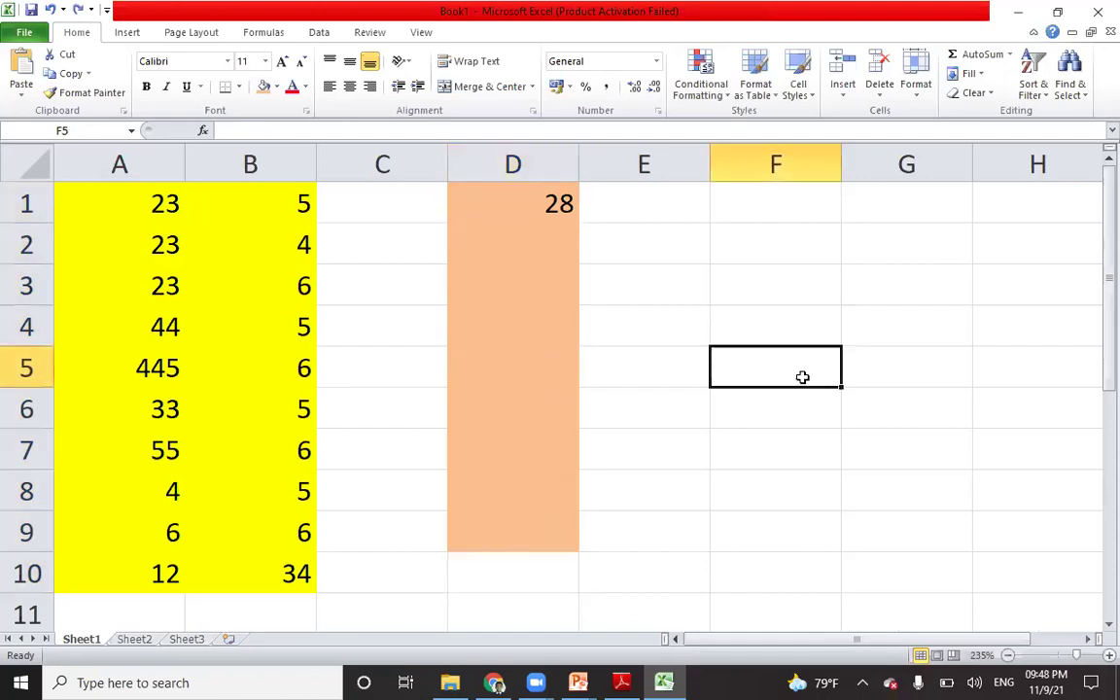
Step: Fill the addition formula from D1 down through D10 and check the copied formula in D10
{"action": "left_click", "coordinate": [494, 200]}
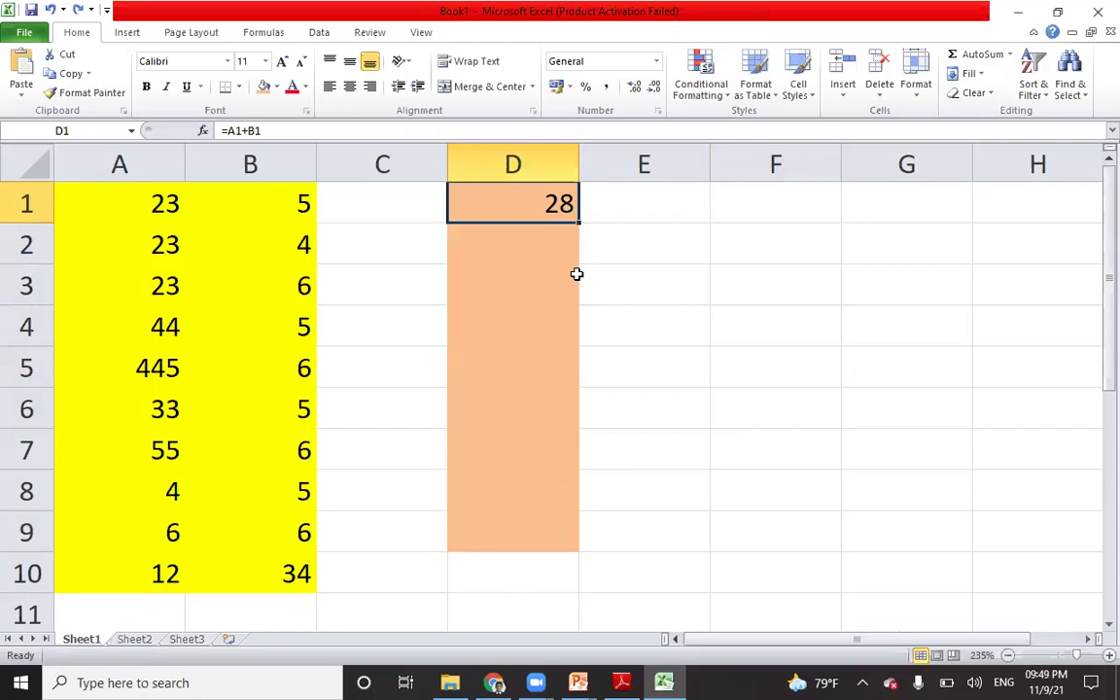
{"action": "left_click_drag", "start_coordinate": [575, 219], "coordinate": [536, 587]}
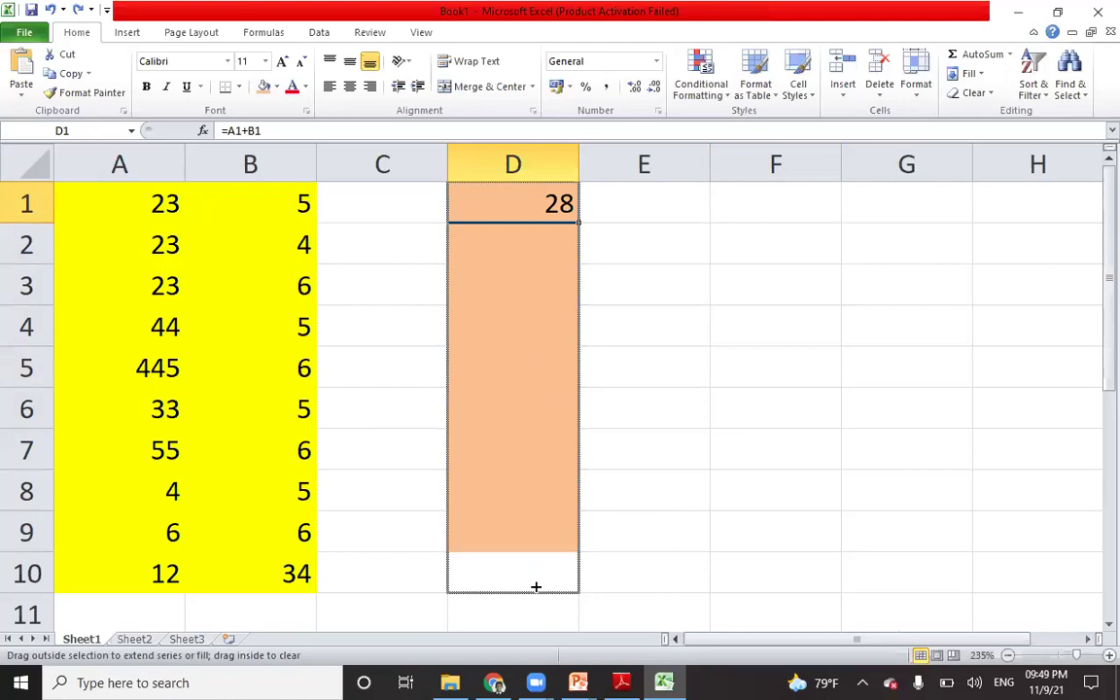
{"action": "left_click_drag", "start_coordinate": [536, 587], "coordinate": [531, 593]}
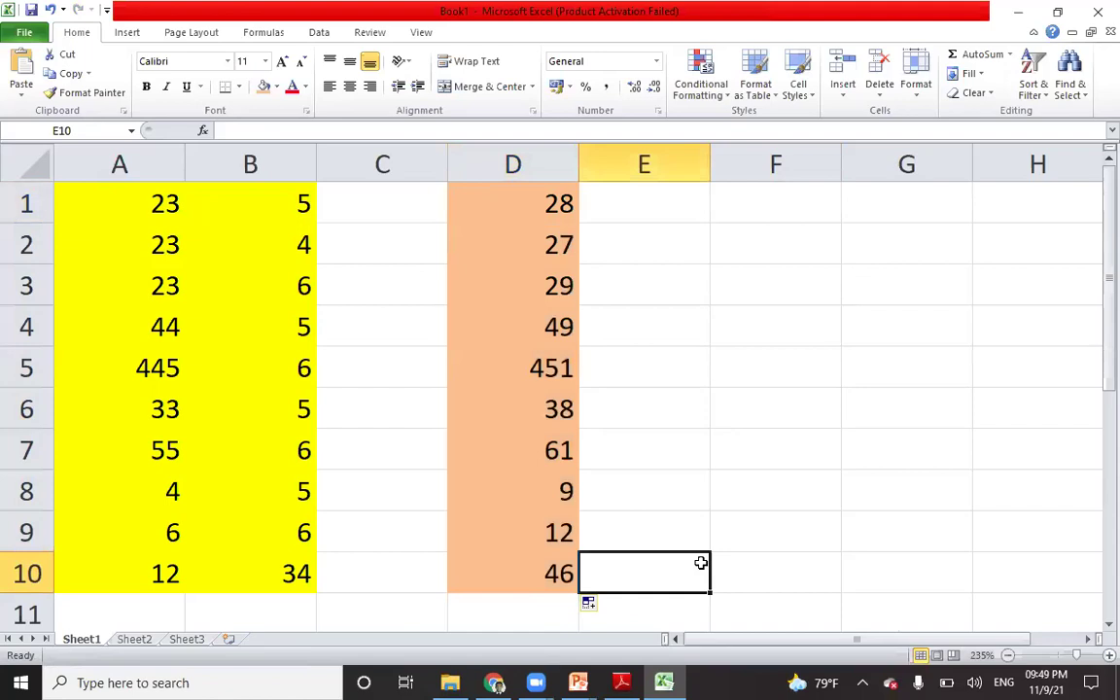
{"action": "left_click", "coordinate": [755, 503]}
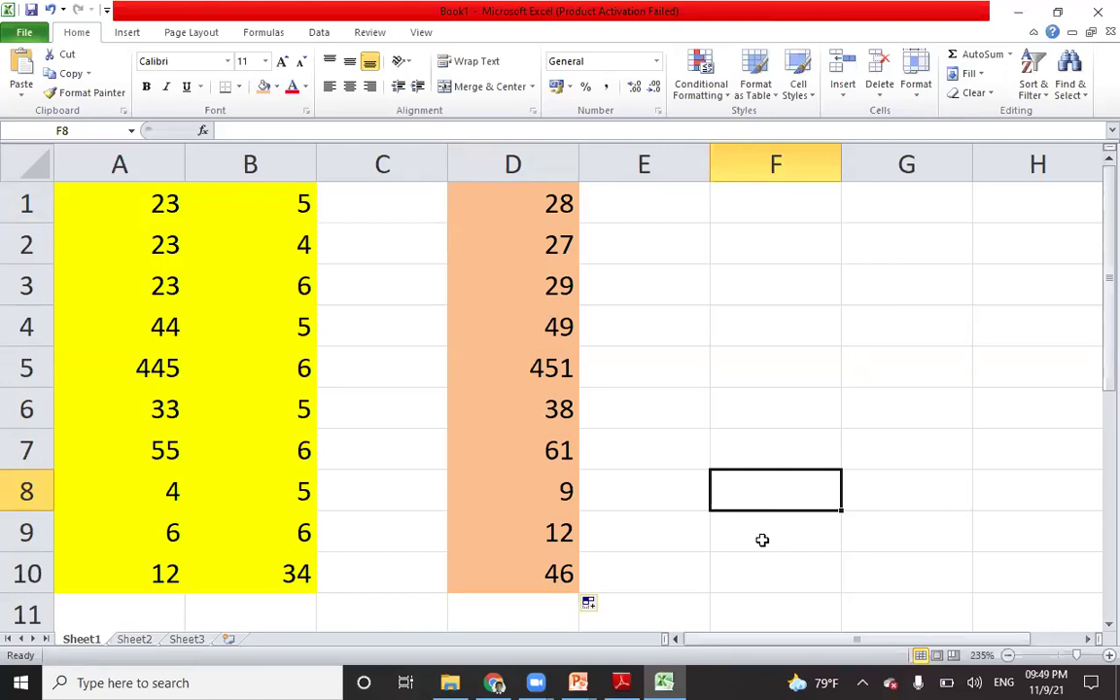
{"action": "left_click", "coordinate": [507, 584]}
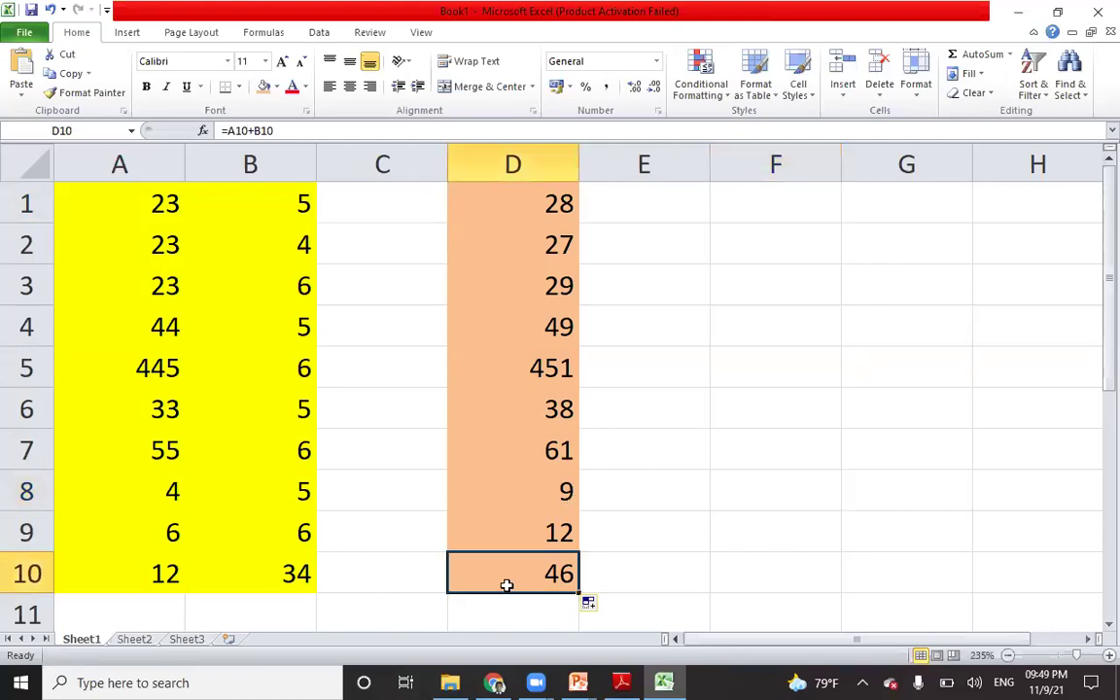
Step: Undo the formula fill in D2:D10 and apply the same orange fill colour to cell D10
{"action": "left_click", "coordinate": [915, 485]}
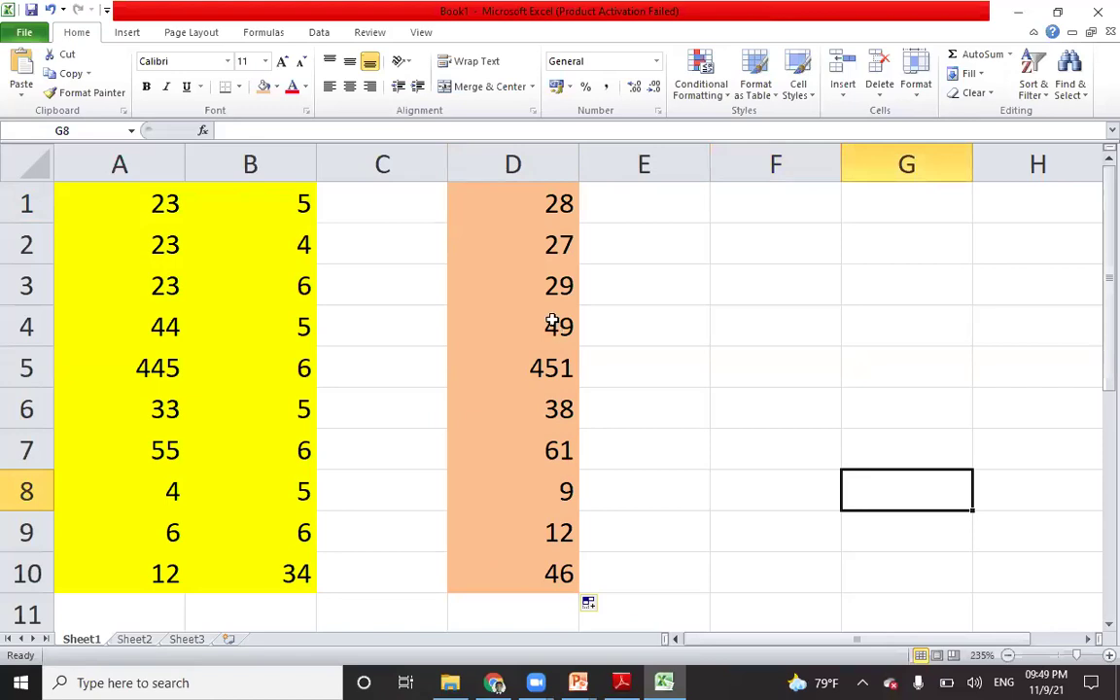
{"action": "key", "text": "ctrl+z"}
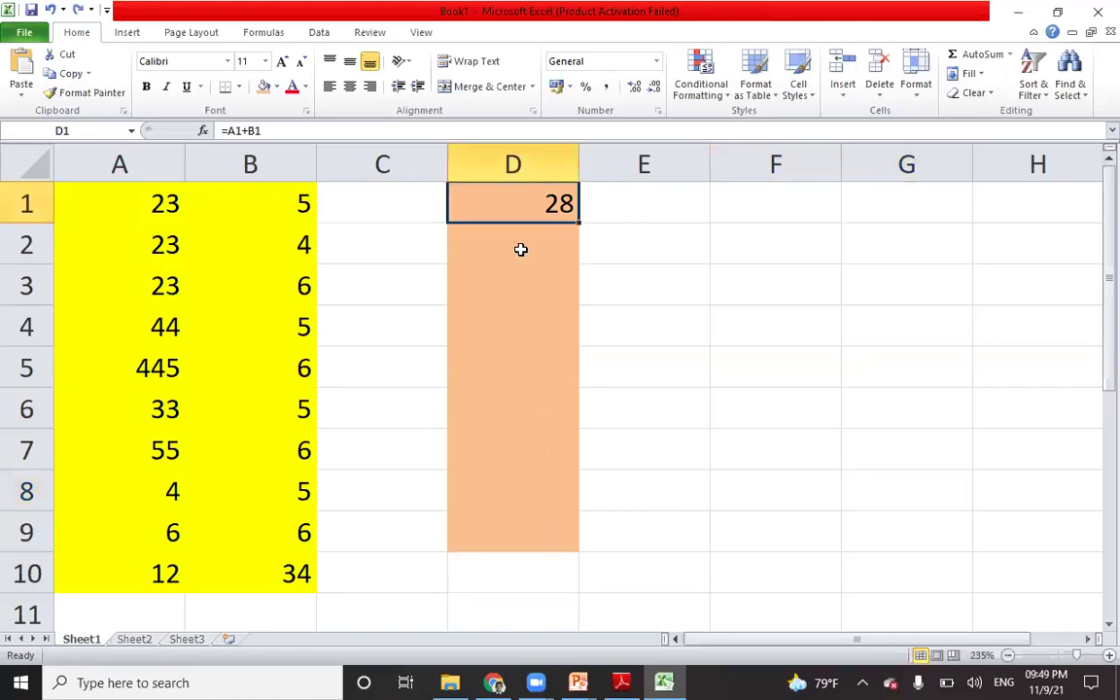
{"action": "left_click", "coordinate": [778, 406]}
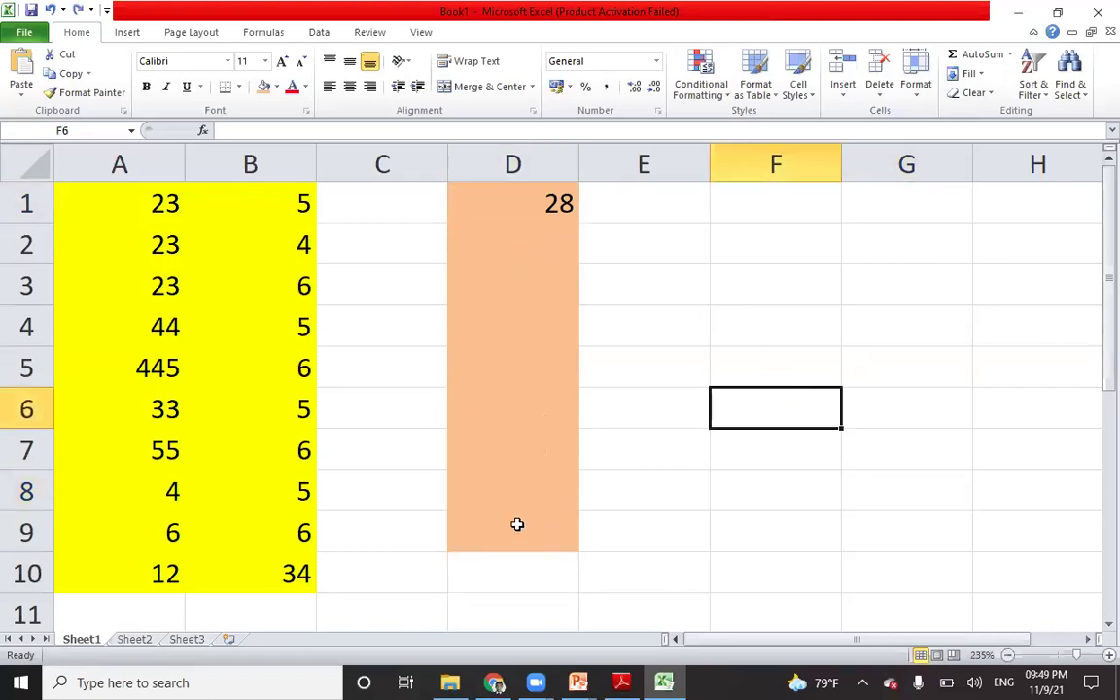
{"action": "left_click", "coordinate": [522, 569]}
{"action": "left_click", "coordinate": [263, 85]}
{"action": "left_click", "coordinate": [884, 453]}
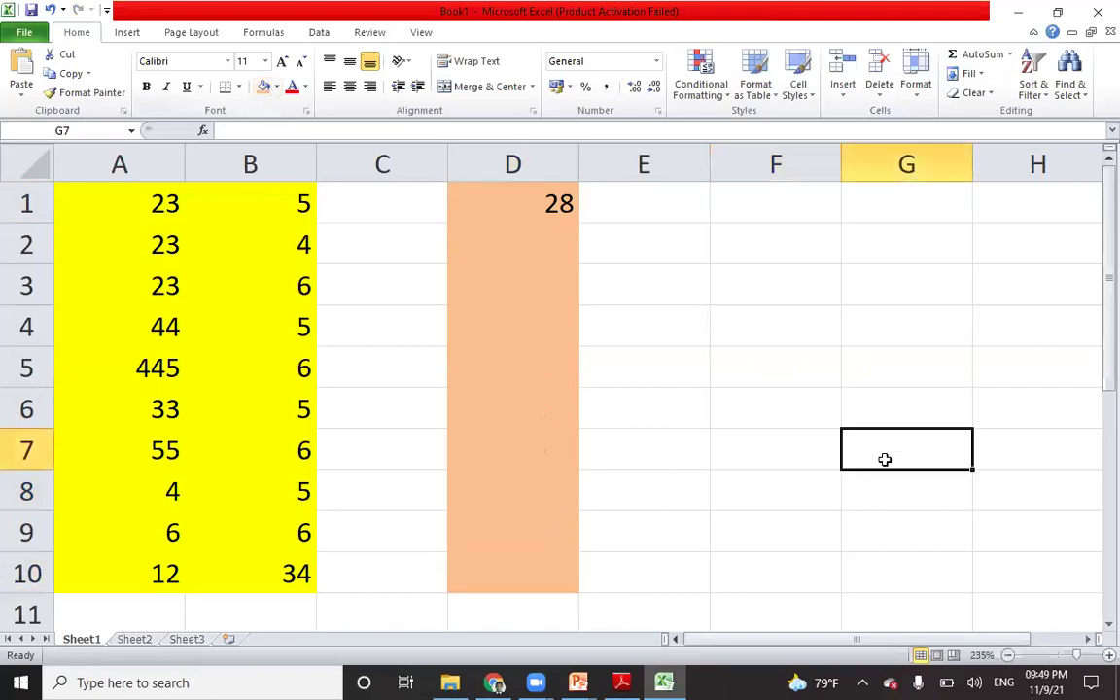
Step: Copy the addition formula in D1 and paste it into D2:D10
{"action": "left_click", "coordinate": [481, 203]}
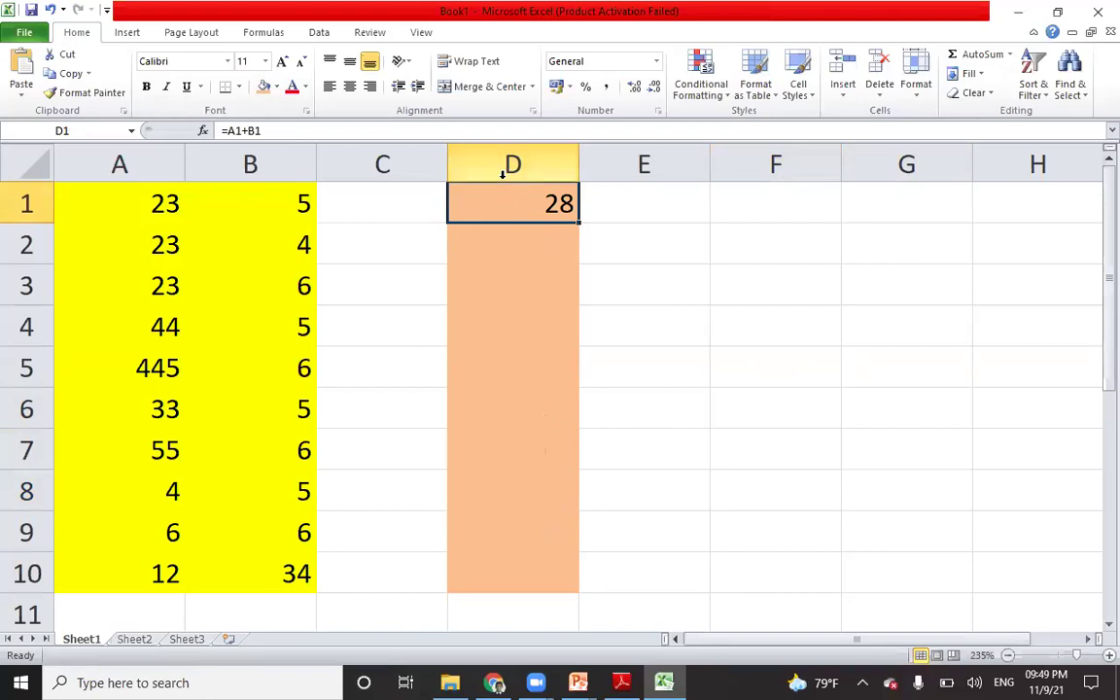
{"action": "left_click", "coordinate": [69, 78]}
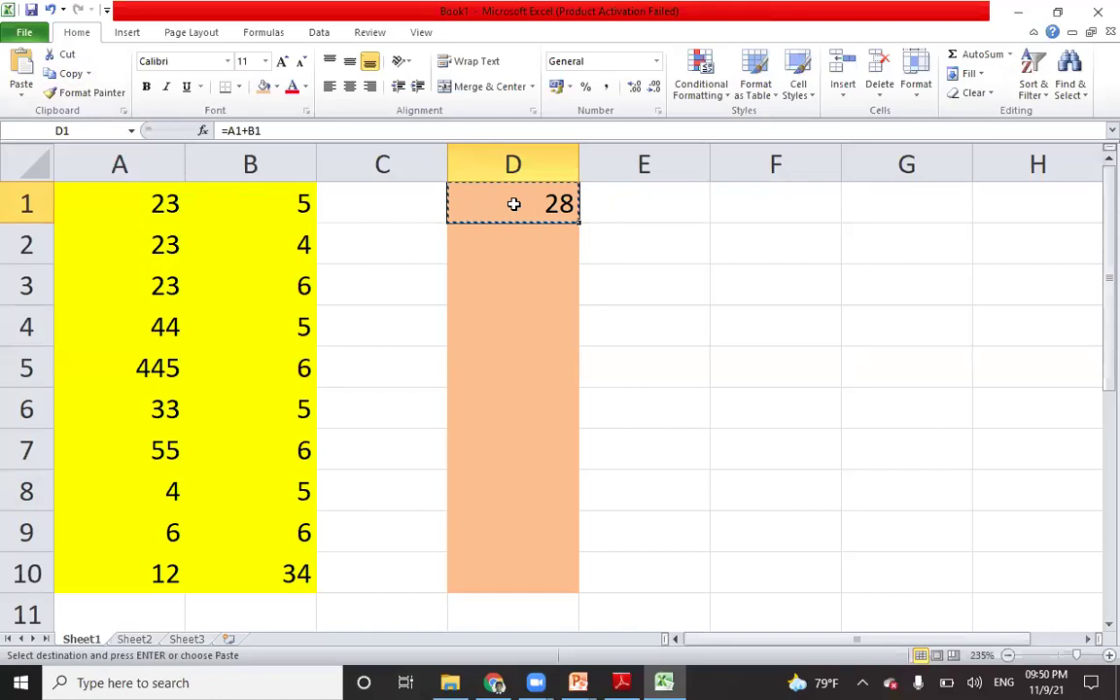
{"action": "left_click", "coordinate": [70, 74]}
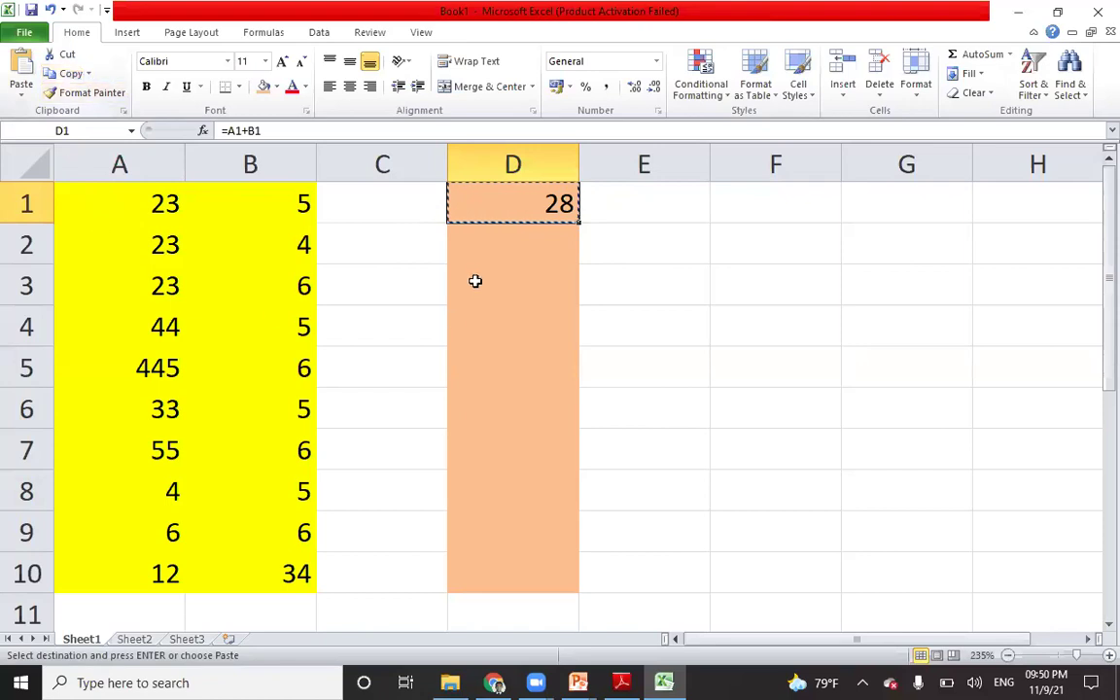
{"action": "left_click", "coordinate": [483, 244]}
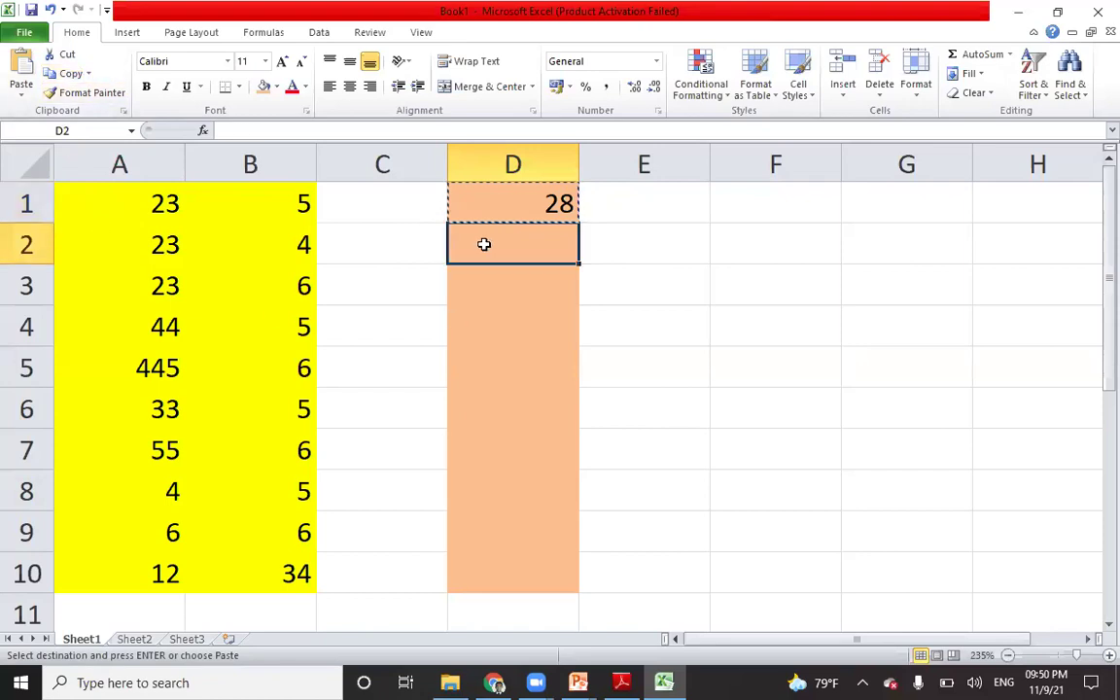
{"action": "left_click_drag", "start_coordinate": [483, 260], "coordinate": [480, 576]}
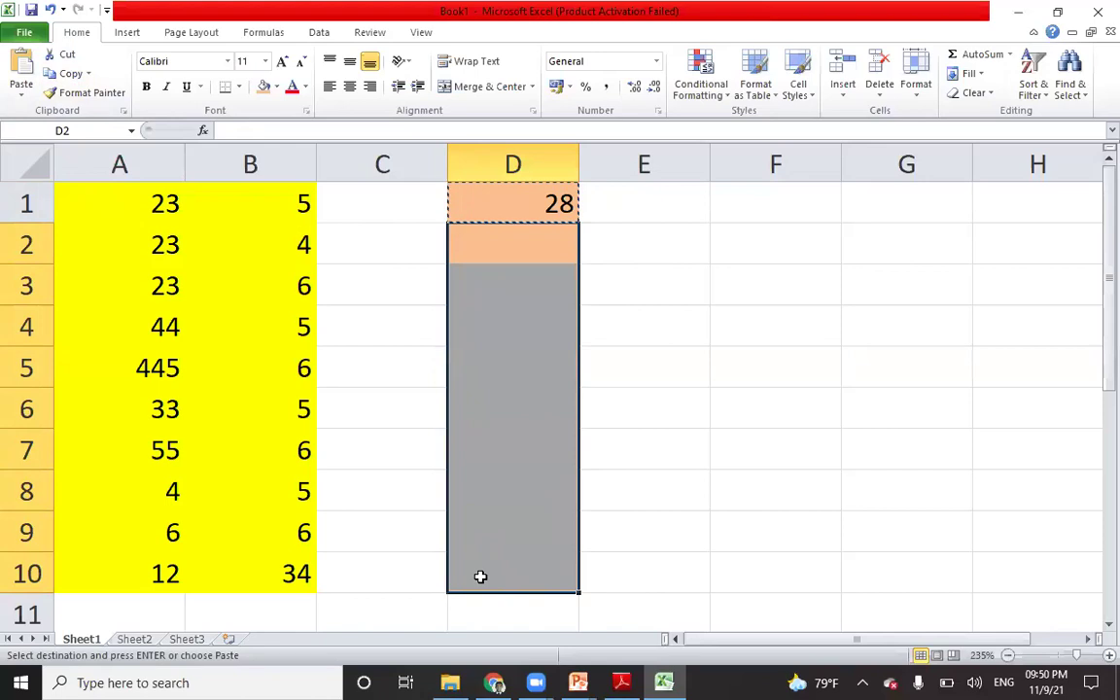
{"action": "left_click", "coordinate": [22, 66]}
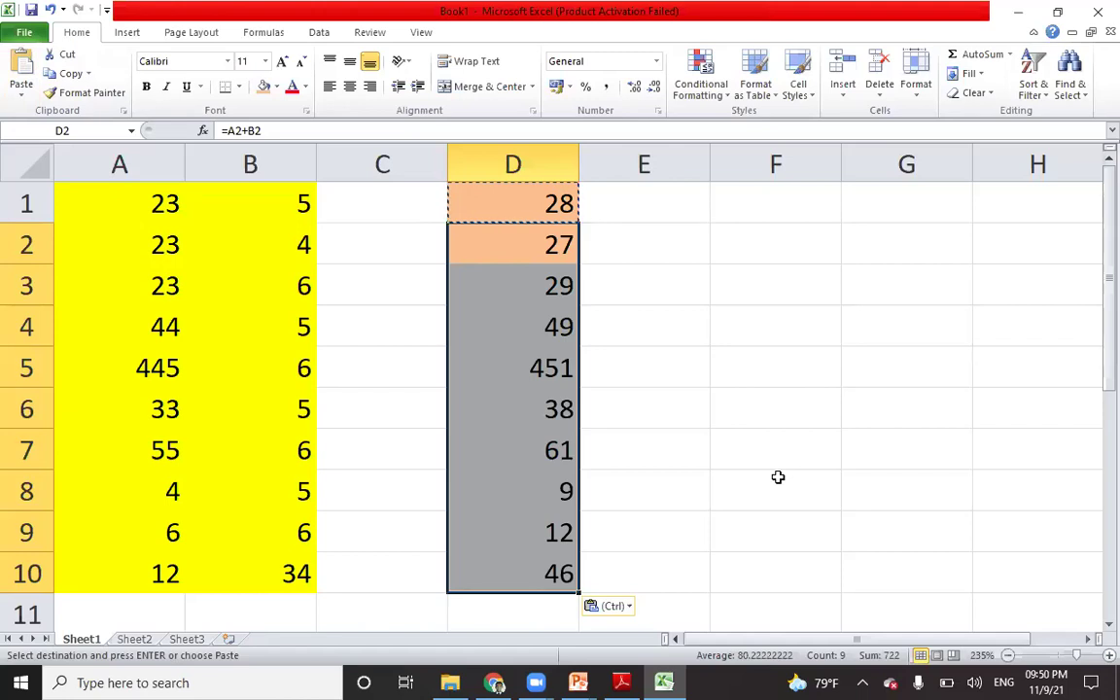
Step: Remove the pasted formulas from D2:D10 and reselect D1
{"action": "key", "text": "Delete"}
{"action": "left_click", "coordinate": [537, 198]}
{"action": "left_click", "coordinate": [654, 394]}
{"action": "left_click", "coordinate": [531, 201]}
{"action": "left_click", "coordinate": [531, 201]}
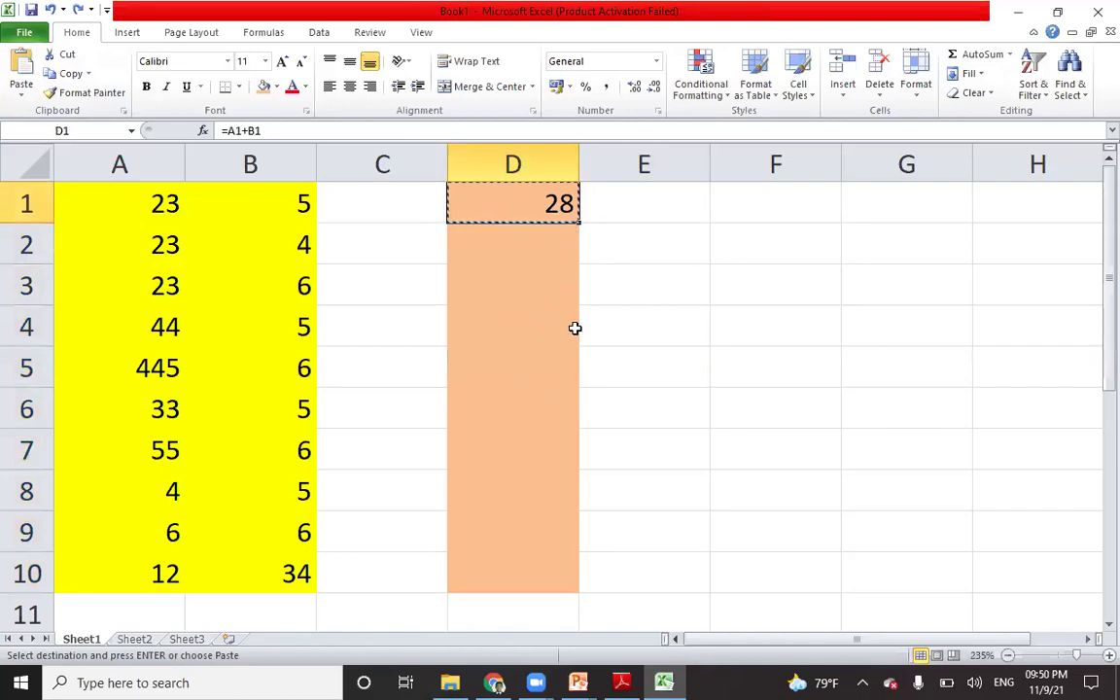
Step: Fill the D1 formula down to D10 with the fill handle and undo the fill
{"action": "left_click_drag", "start_coordinate": [580, 223], "coordinate": [542, 587]}
{"action": "left_click", "coordinate": [635, 560]}
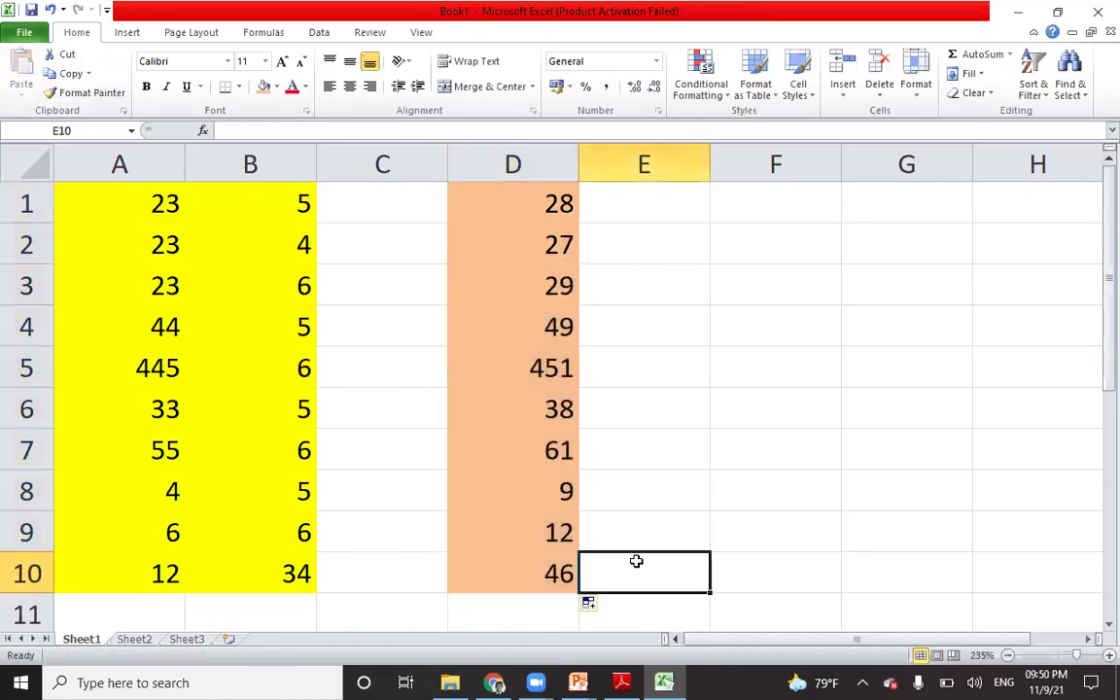
{"action": "left_click", "coordinate": [515, 201]}
{"action": "left_click_drag", "start_coordinate": [516, 201], "coordinate": [515, 202]}
{"action": "left_click", "coordinate": [650, 258]}
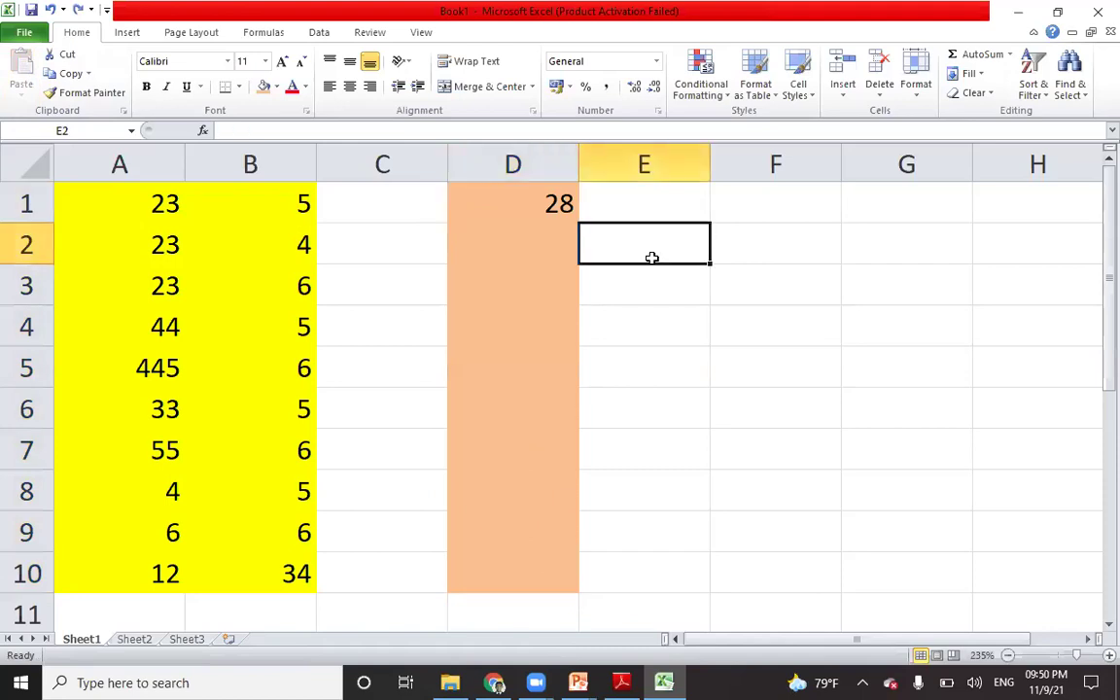
Step: Copy D1 again and paste its formula into the range D2:D10
{"action": "left_click", "coordinate": [533, 210]}
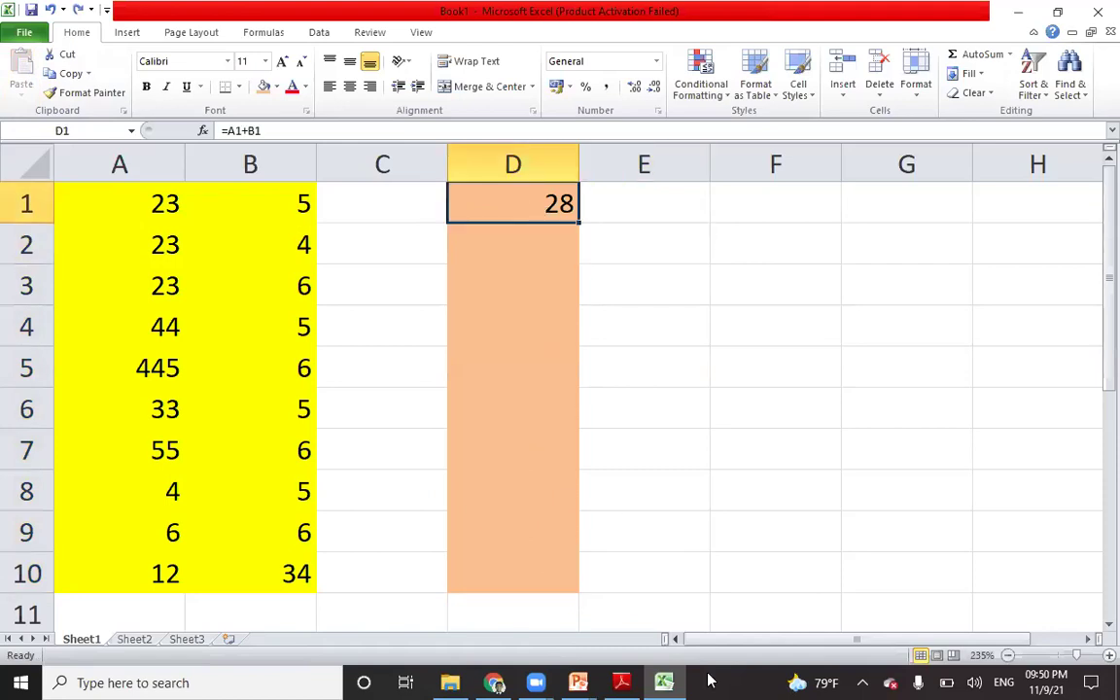
{"action": "left_click", "coordinate": [68, 73]}
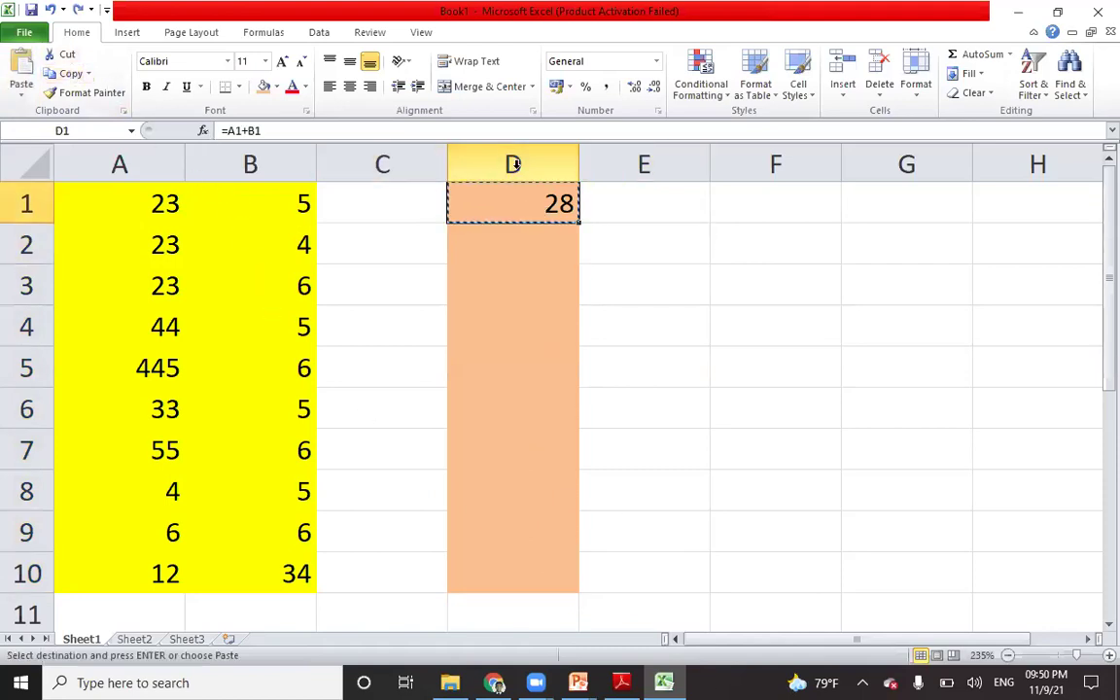
{"action": "left_click_drag", "start_coordinate": [483, 245], "coordinate": [478, 571]}
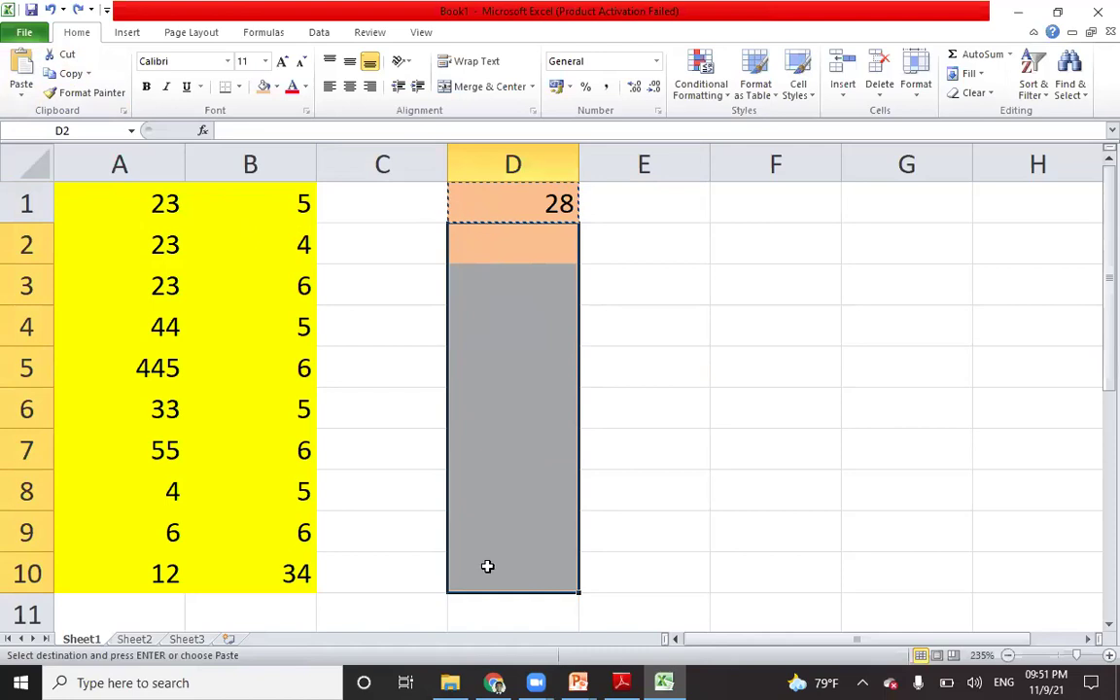
{"action": "left_click", "coordinate": [15, 70]}
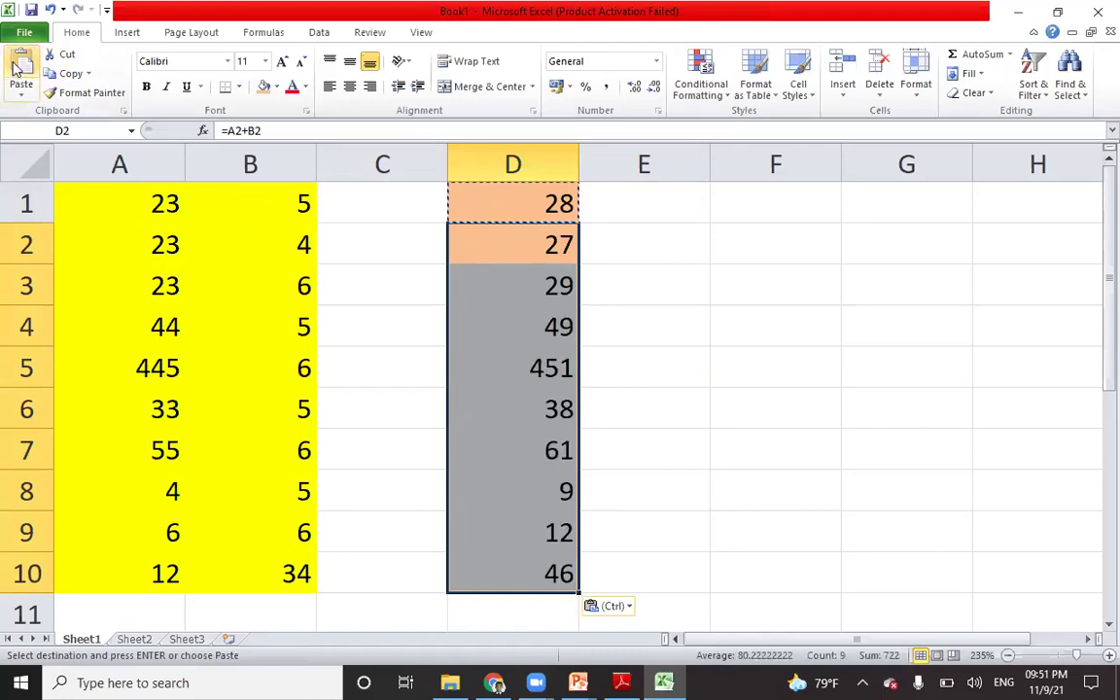
{"action": "left_click", "coordinate": [641, 375]}
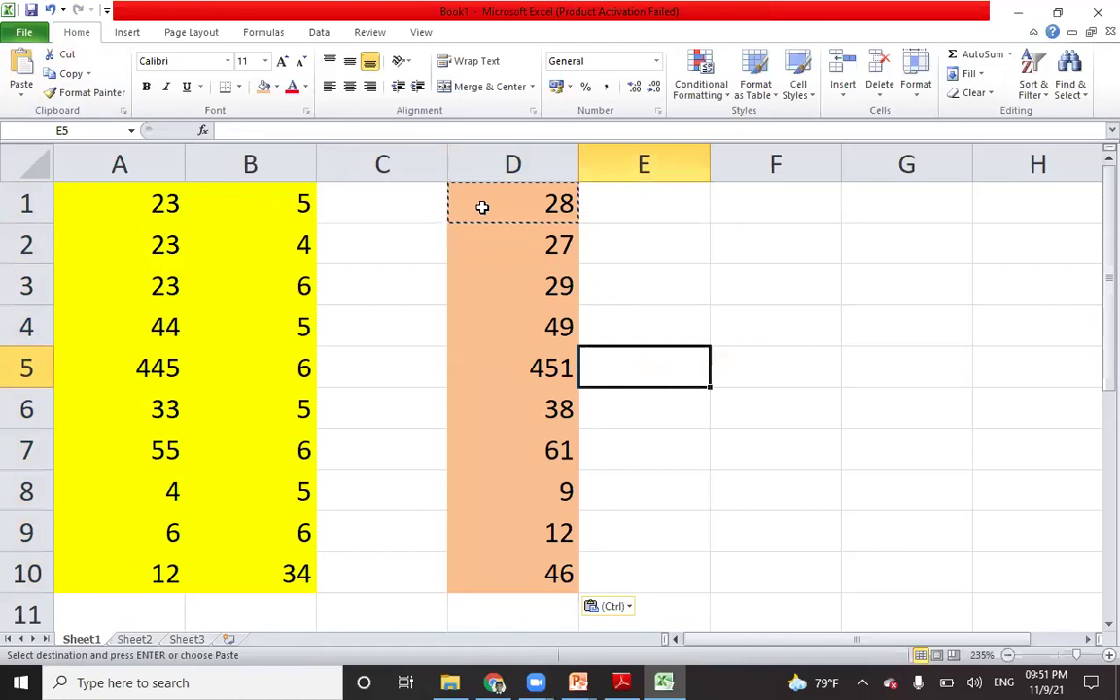
Step: Undo the paste in D2:D10 and restore the orange fill in cell D10
{"action": "key", "text": "ctrl+z"}
{"action": "left_click", "coordinate": [690, 420]}
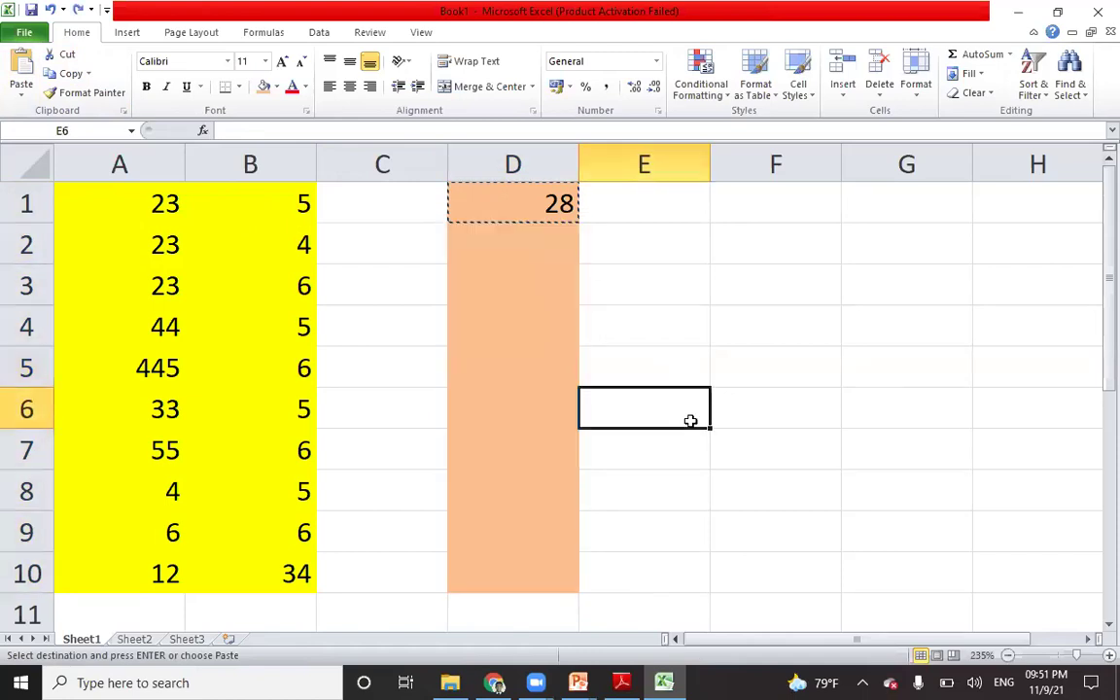
{"action": "key", "text": "Left"}
{"action": "key", "text": "Down"}
{"action": "key", "text": "Down"}
{"action": "key", "text": "Down"}
{"action": "key", "text": "Down"}
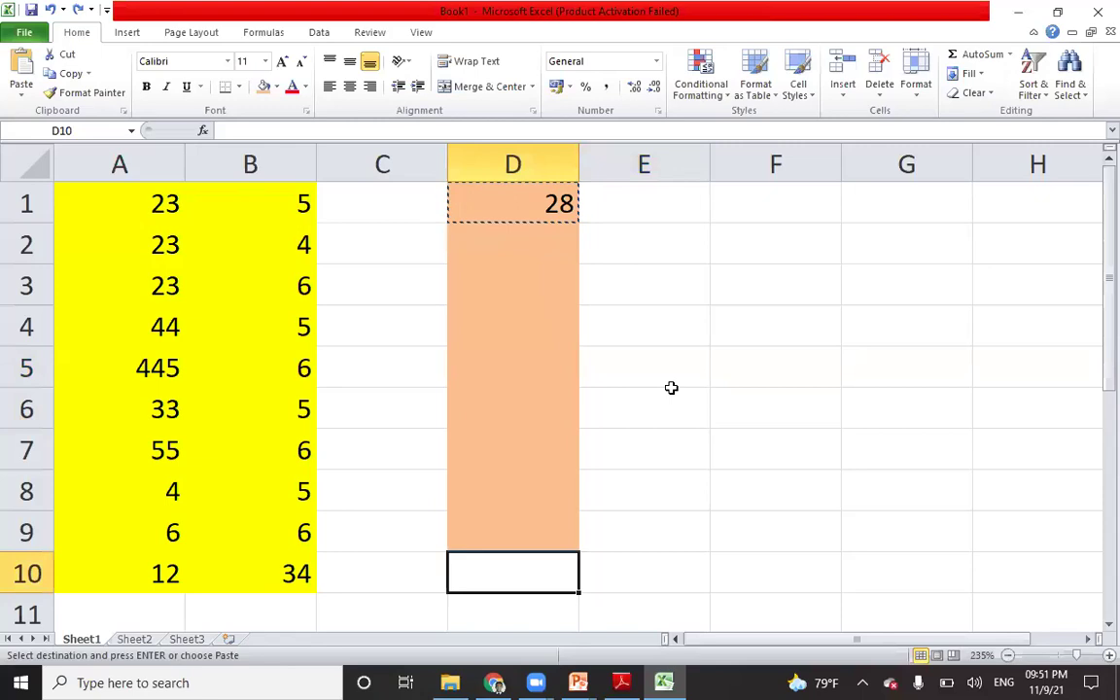
{"action": "key", "text": "F4"}
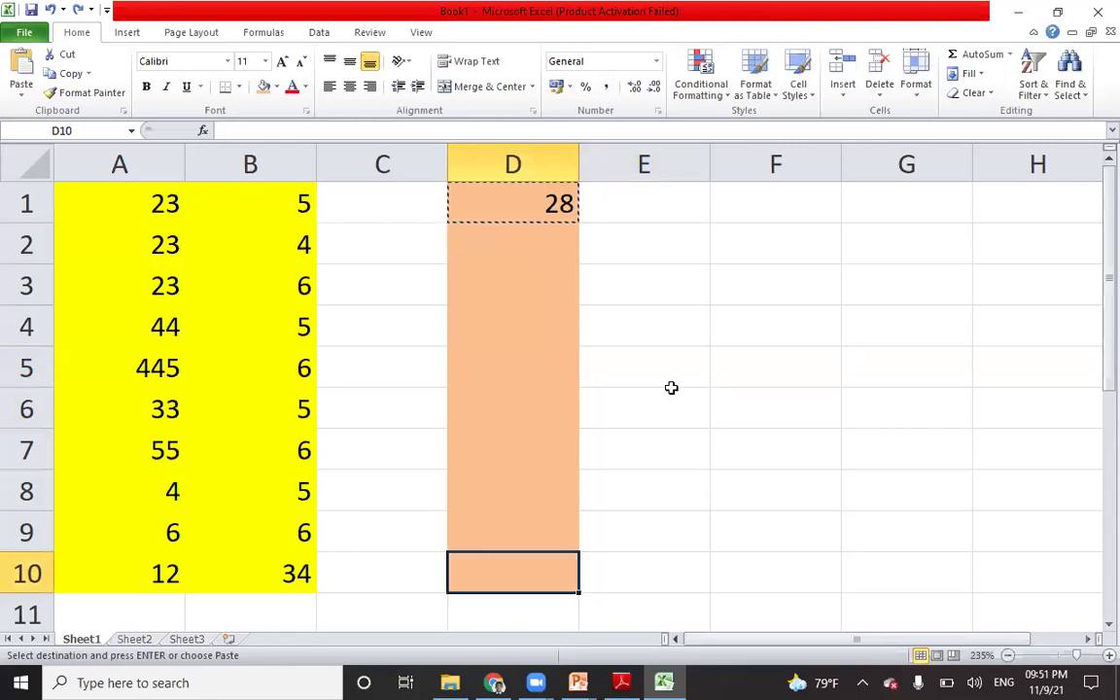
{"action": "left_click", "coordinate": [671, 388]}
Step: Cancel the pending copy of D1 and select the range D2:D10
{"action": "left_click", "coordinate": [499, 200]}
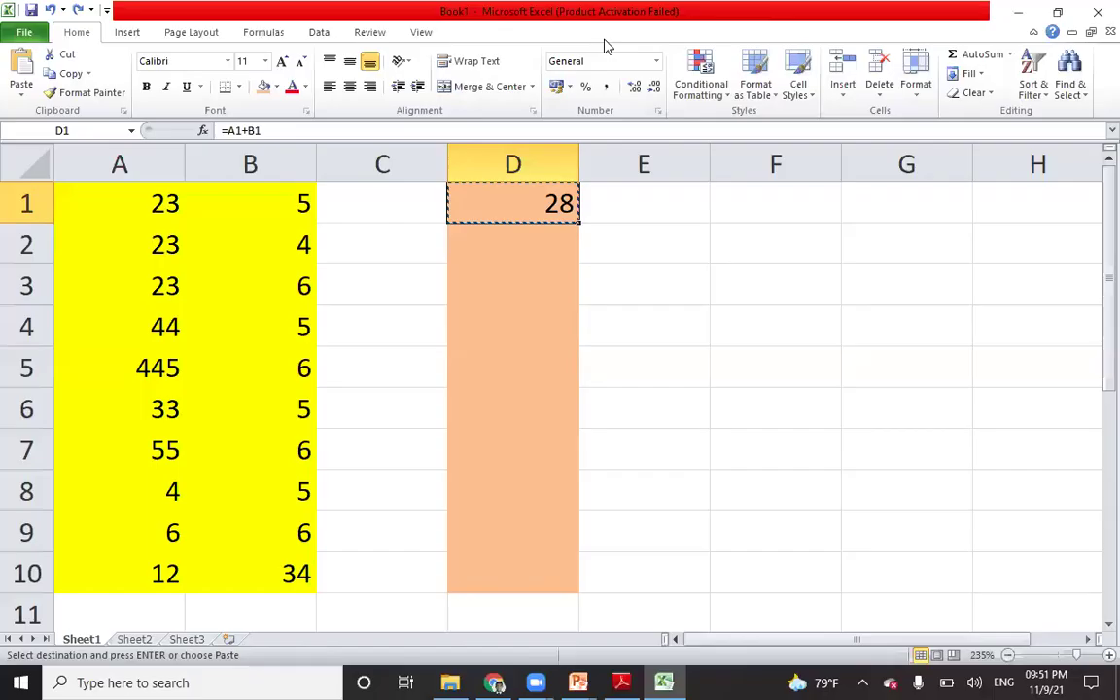
{"action": "left_click", "coordinate": [482, 240]}
{"action": "key", "text": "Escape"}
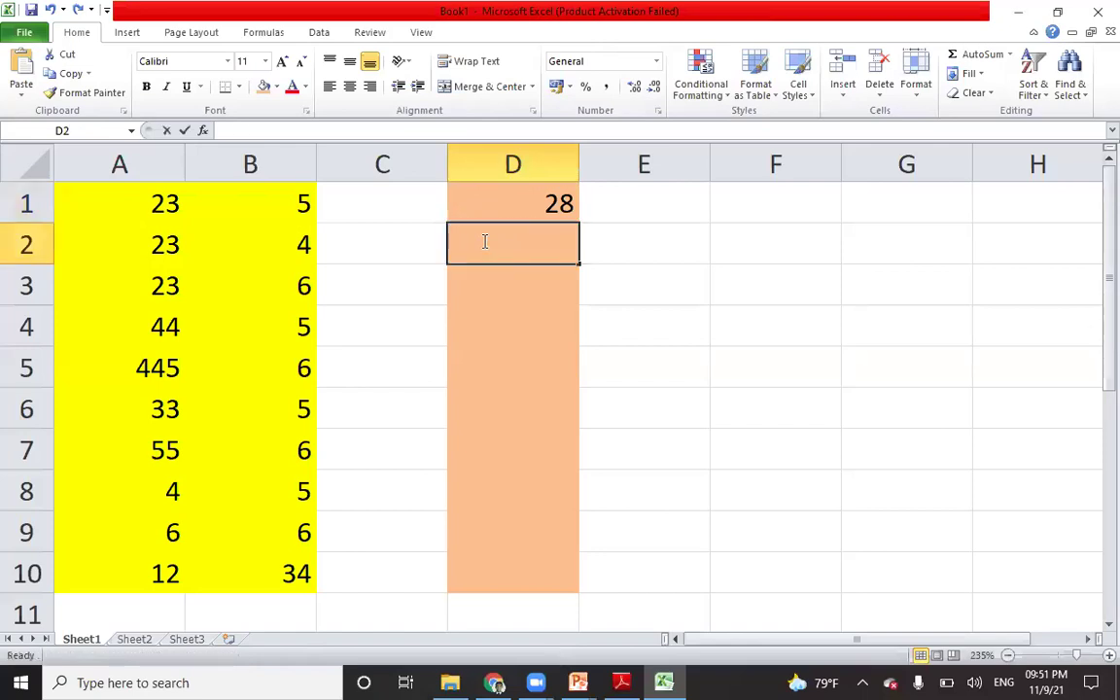
{"action": "double_click", "coordinate": [508, 243]}
{"action": "left_click", "coordinate": [510, 351]}
{"action": "left_click", "coordinate": [509, 237]}
{"action": "left_click_drag", "start_coordinate": [508, 238], "coordinate": [489, 565]}
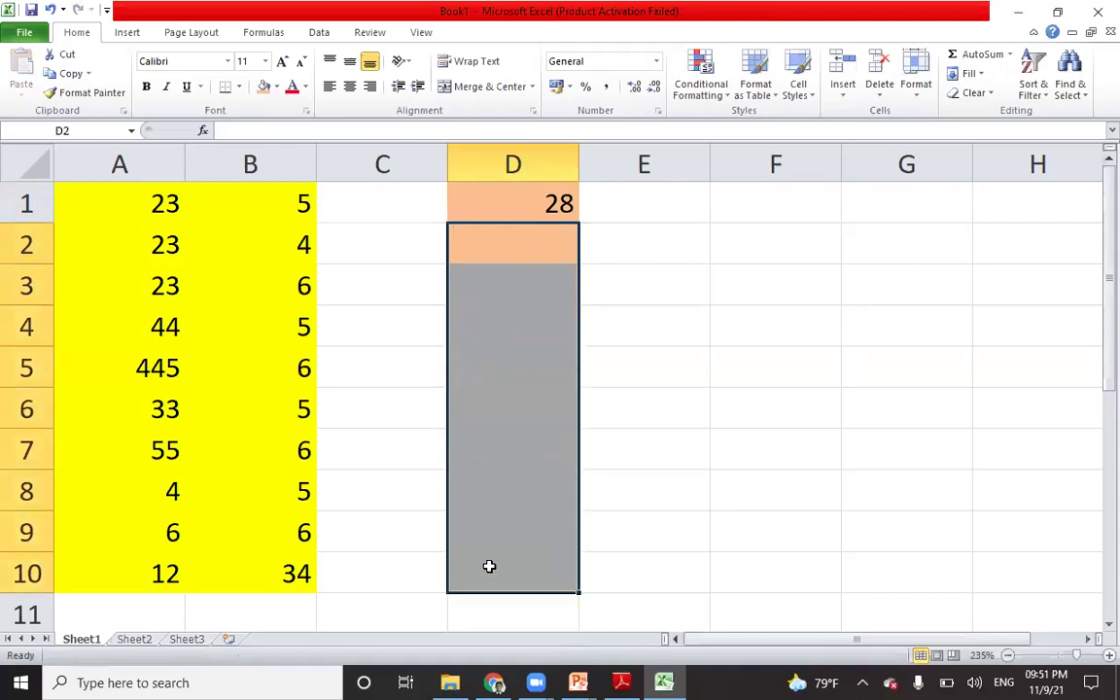
Step: Copy the formula from D1 into D2:D10 so each row adds its column A and B values
{"action": "left_click", "coordinate": [546, 203]}
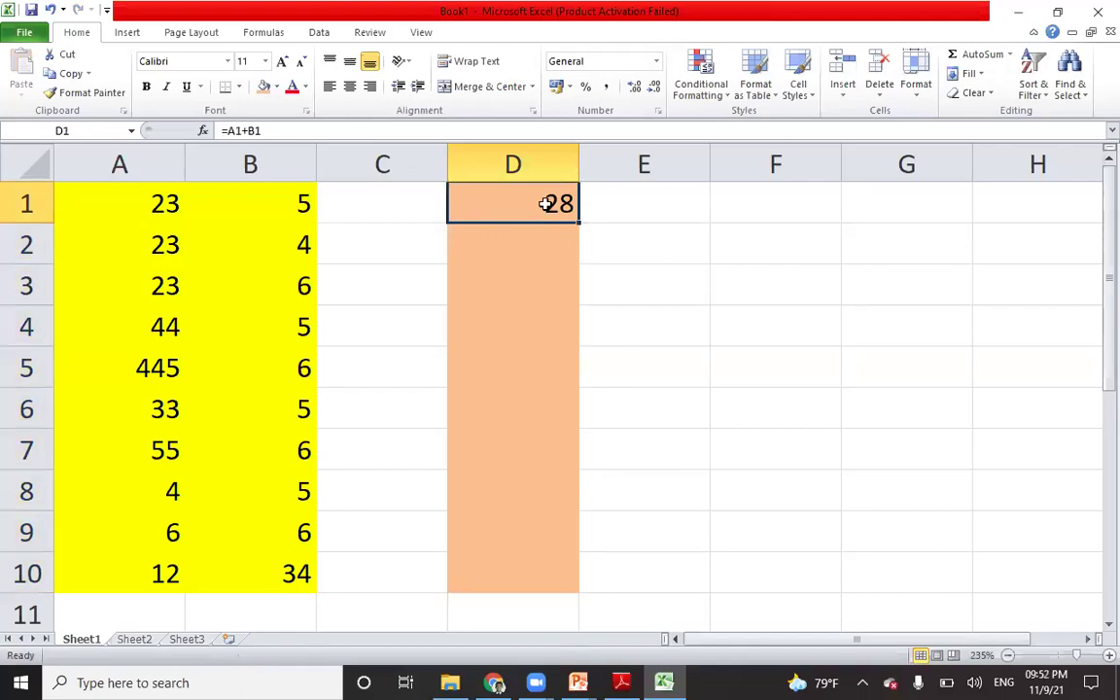
{"action": "key", "text": "ctrl+c"}
{"action": "left_click_drag", "start_coordinate": [530, 250], "coordinate": [508, 559]}
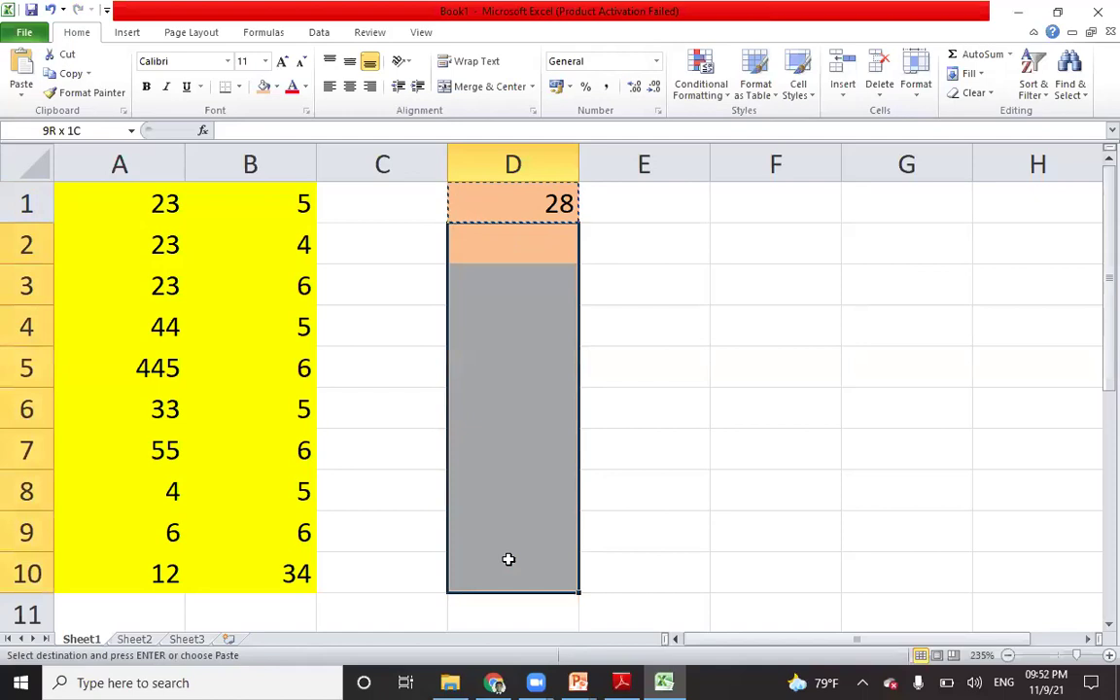
{"action": "key", "text": "ctrl+v"}
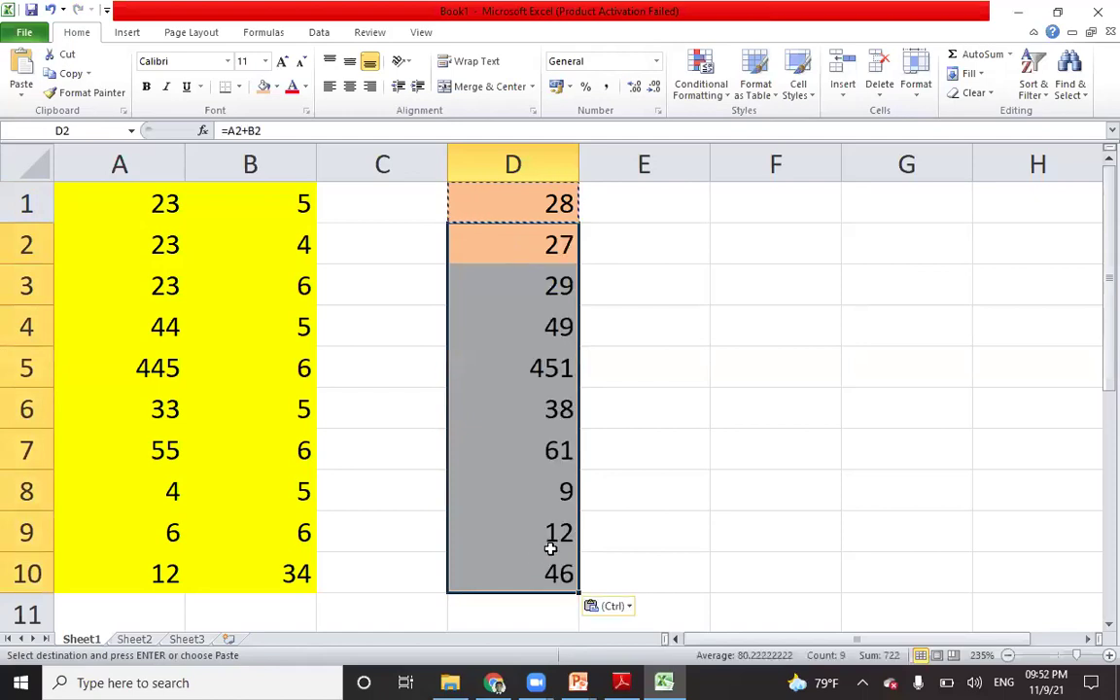
{"action": "left_click", "coordinate": [664, 353]}
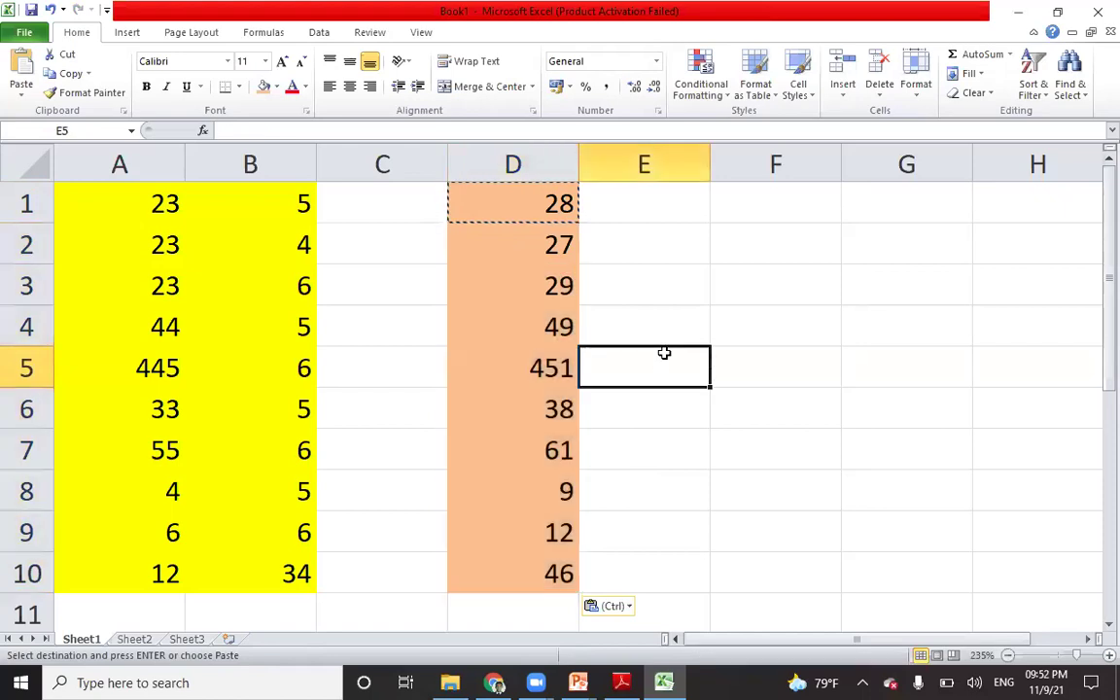
Step: Switch to ict g10 S.pdf in Adobe Reader and read sections 7.6.1 and 7.6.2 on formula copying and the fill handle
{"action": "left_click", "coordinate": [581, 681]}
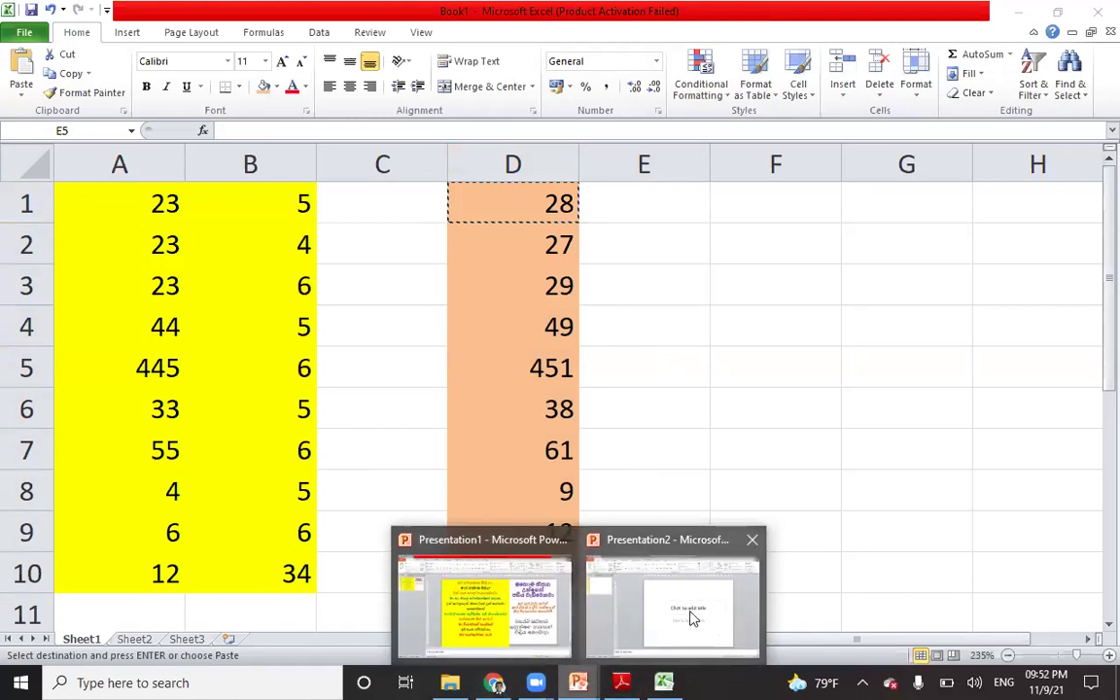
{"action": "left_click", "coordinate": [627, 682]}
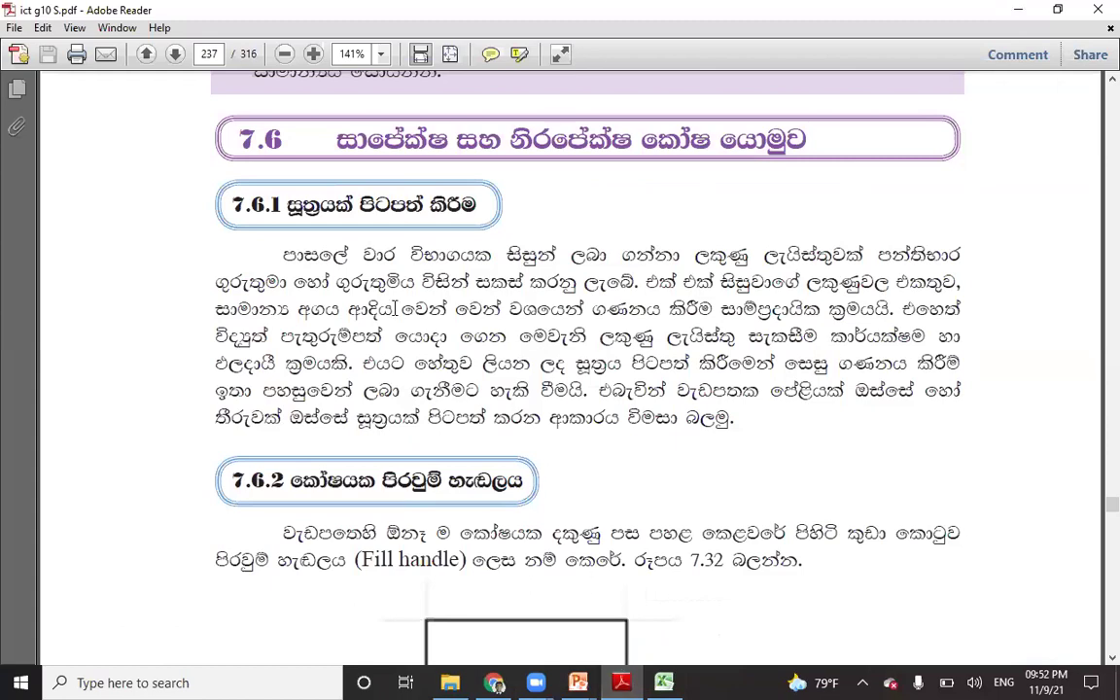
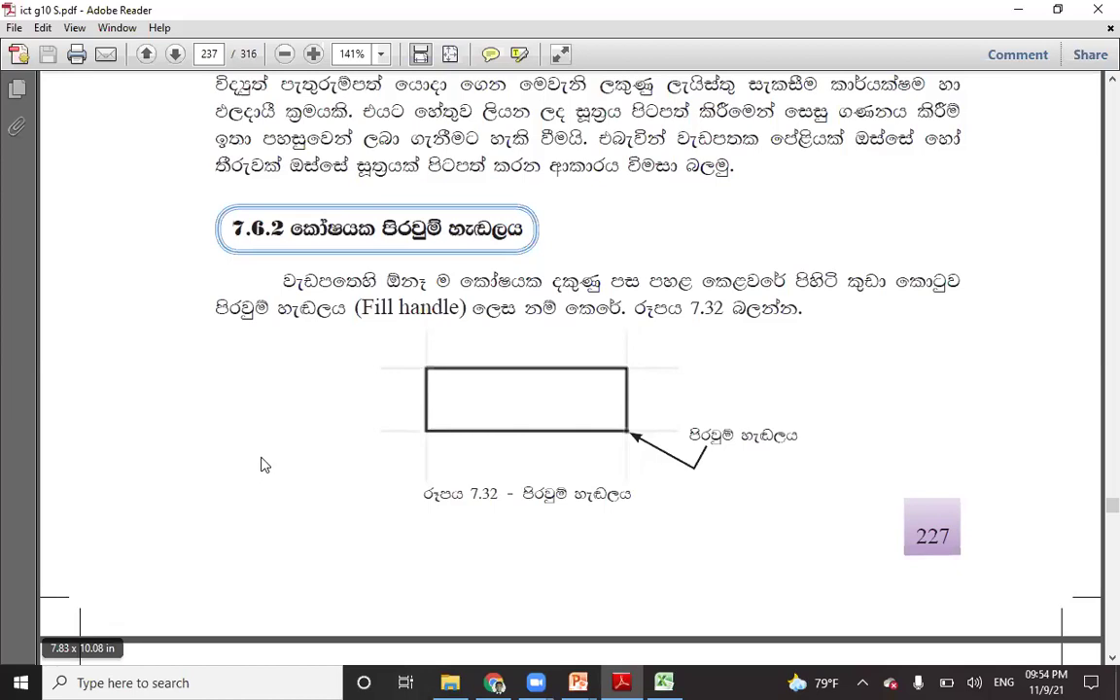
Step: Return to the Excel workbook, open Sheet2 and zoom it to 235%
{"action": "mouse_move", "coordinate": [664, 682]}
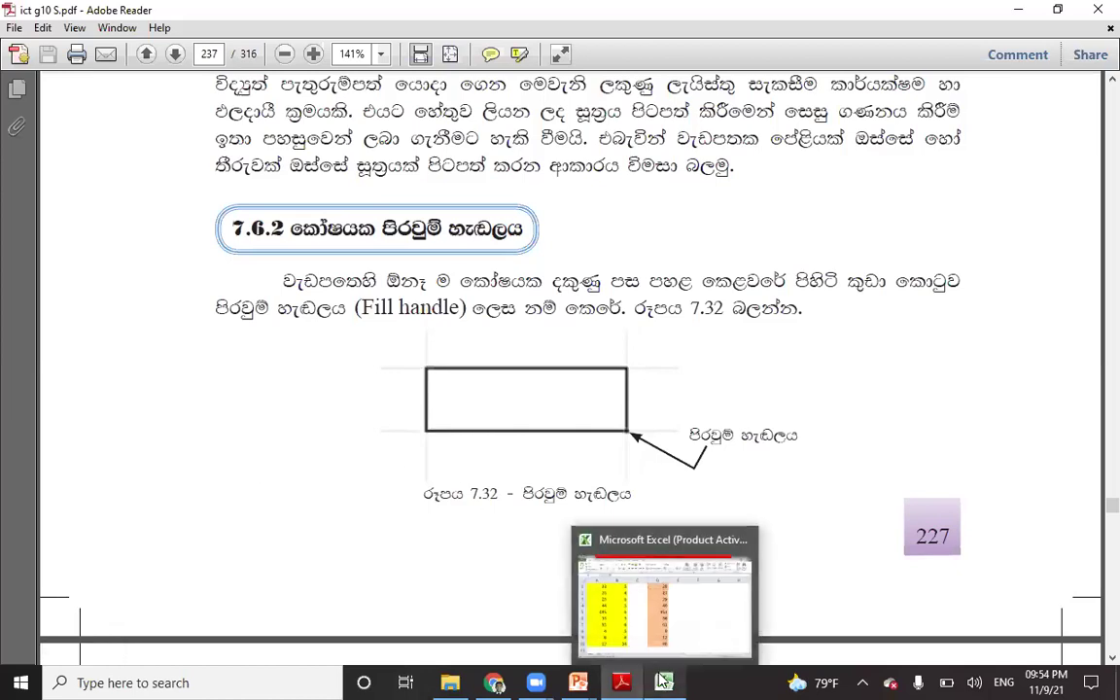
{"action": "left_click", "coordinate": [595, 605]}
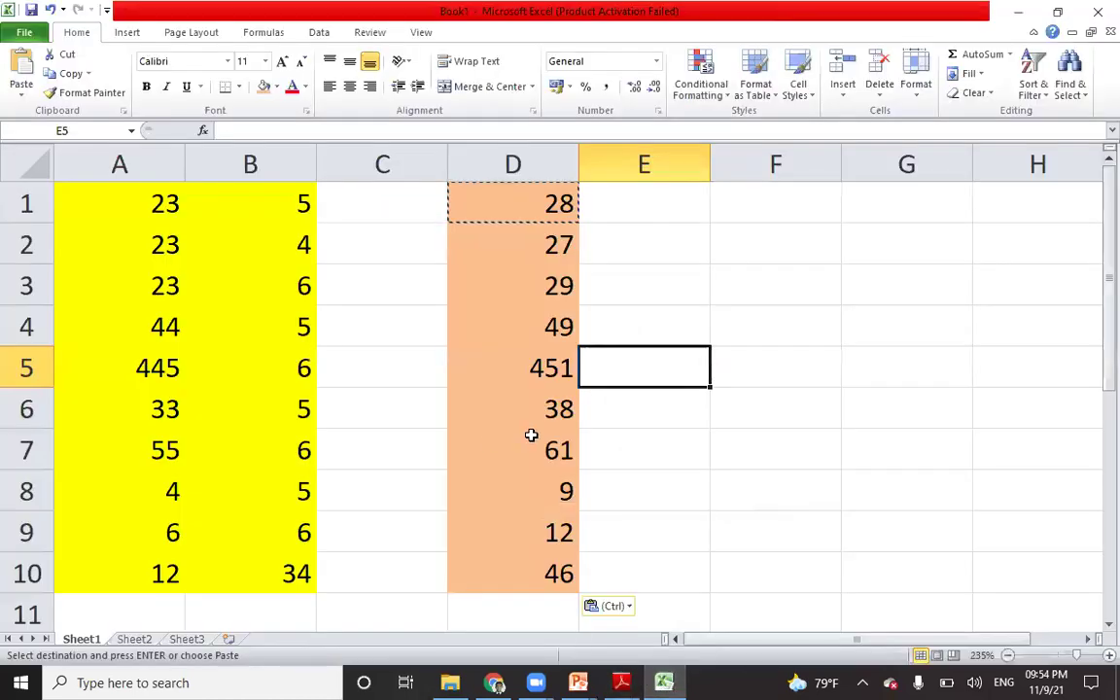
{"action": "left_click", "coordinate": [136, 640]}
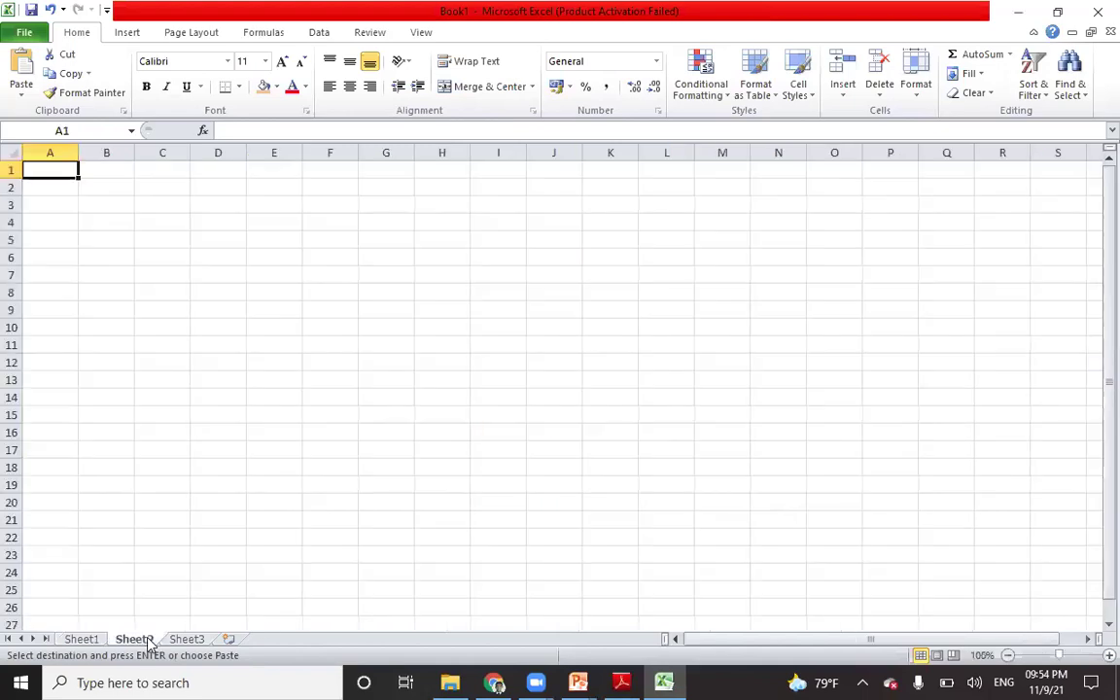
{"action": "scroll", "coordinate": [183, 410], "scroll_direction": "up", "scroll_amount": 9}
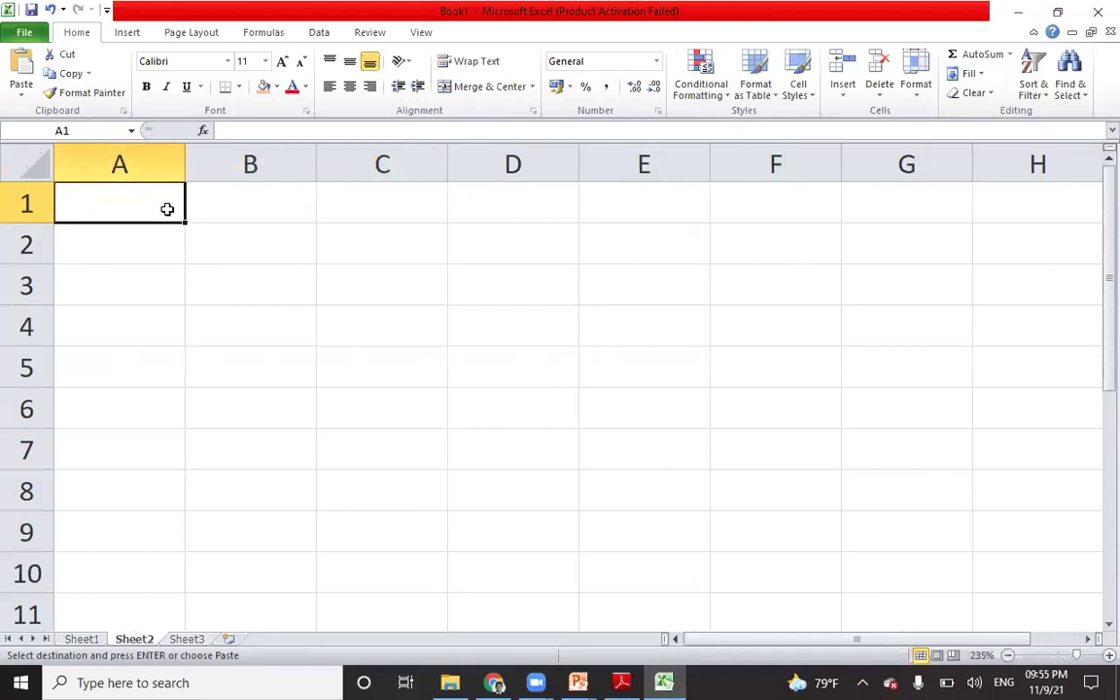
Step: Enter the numbers 12, 23, 34, 45 and 56 down cells A1 to A5 of Sheet2
{"action": "left_click_drag", "start_coordinate": [100, 205], "coordinate": [375, 375]}
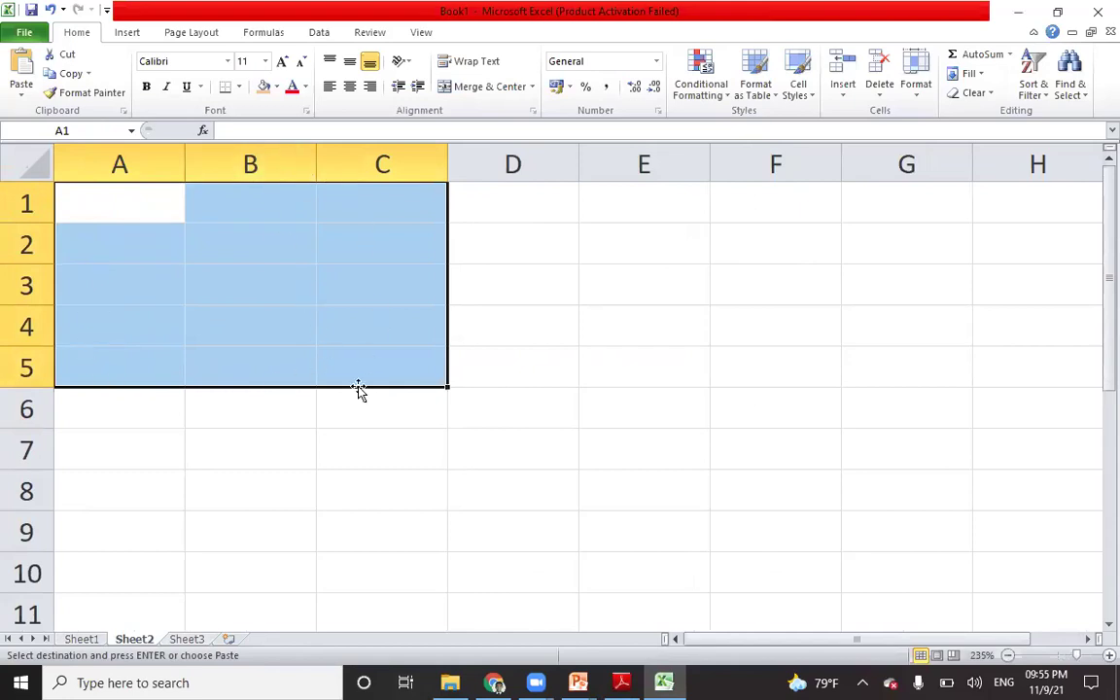
{"action": "left_click", "coordinate": [126, 214]}
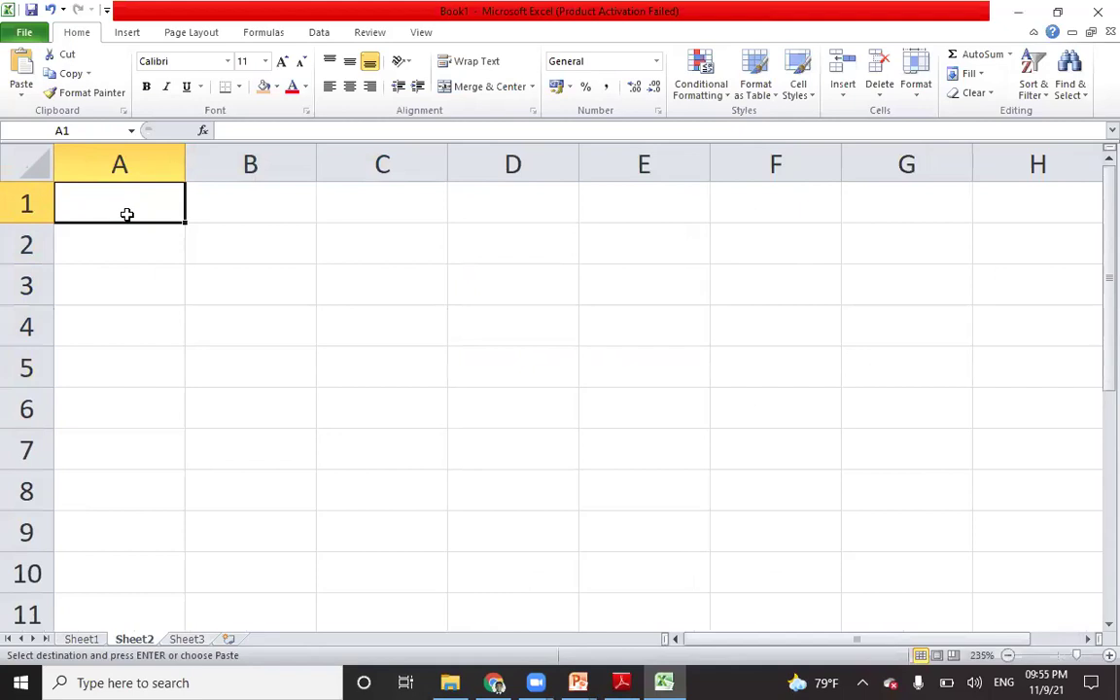
{"action": "type", "text": "12"}
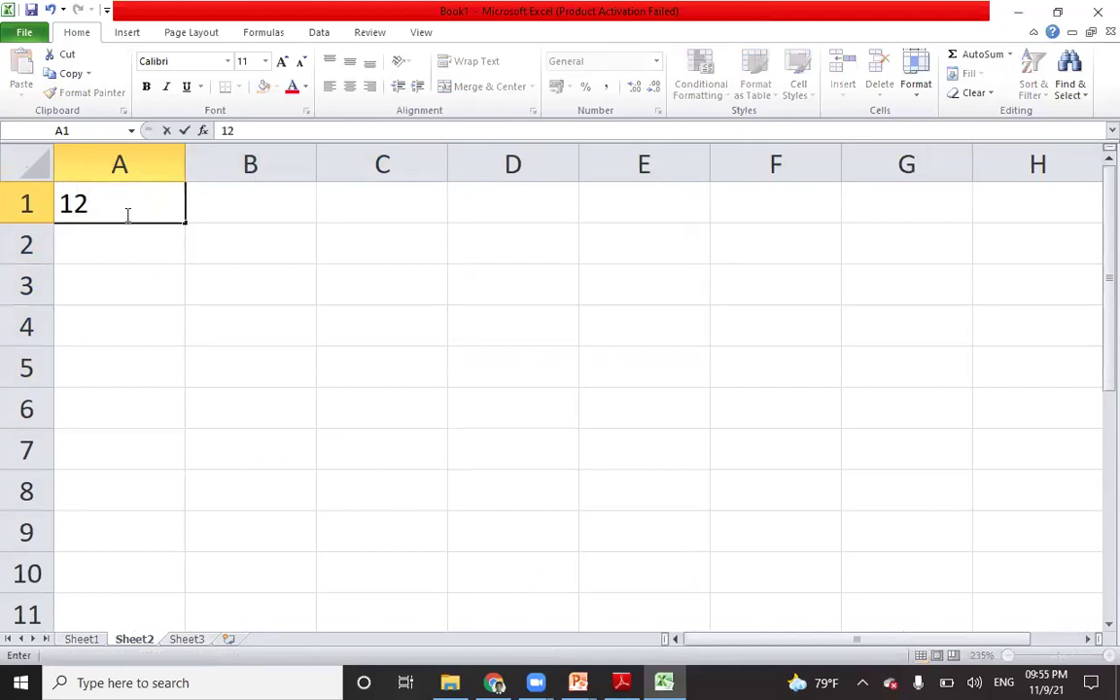
{"action": "key", "text": "Return"}
{"action": "type", "text": "23"}
{"action": "key", "text": "Return"}
{"action": "type", "text": "34"}
{"action": "key", "text": "Return"}
{"action": "type", "text": "45"}
{"action": "key", "text": "Return"}
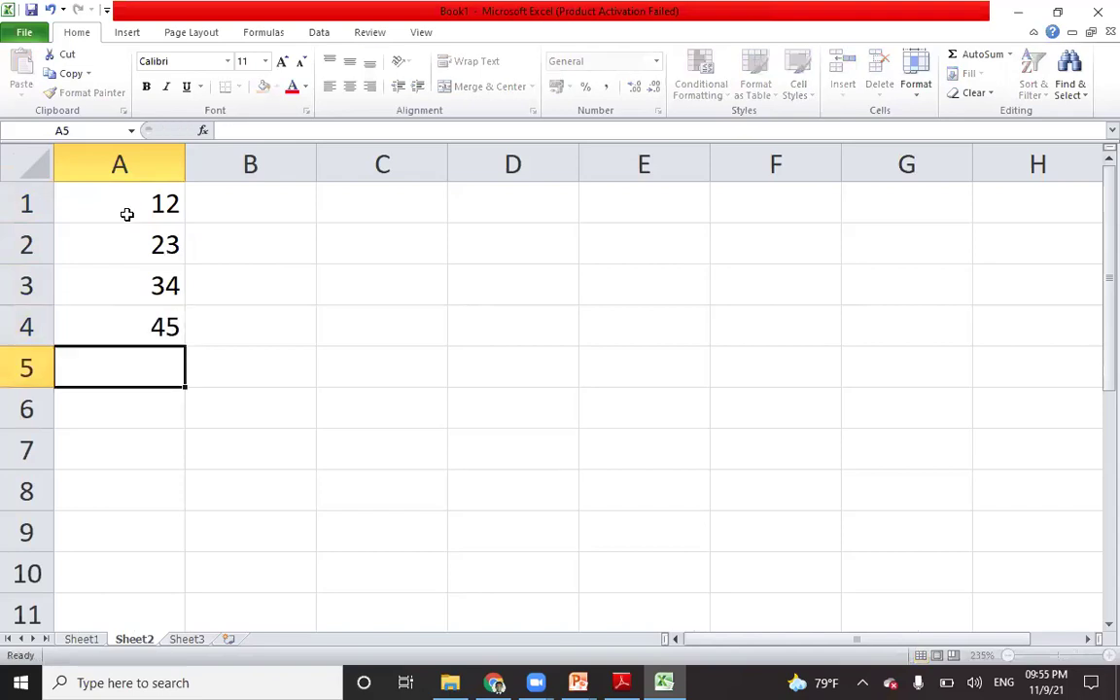
{"action": "type", "text": "56"}
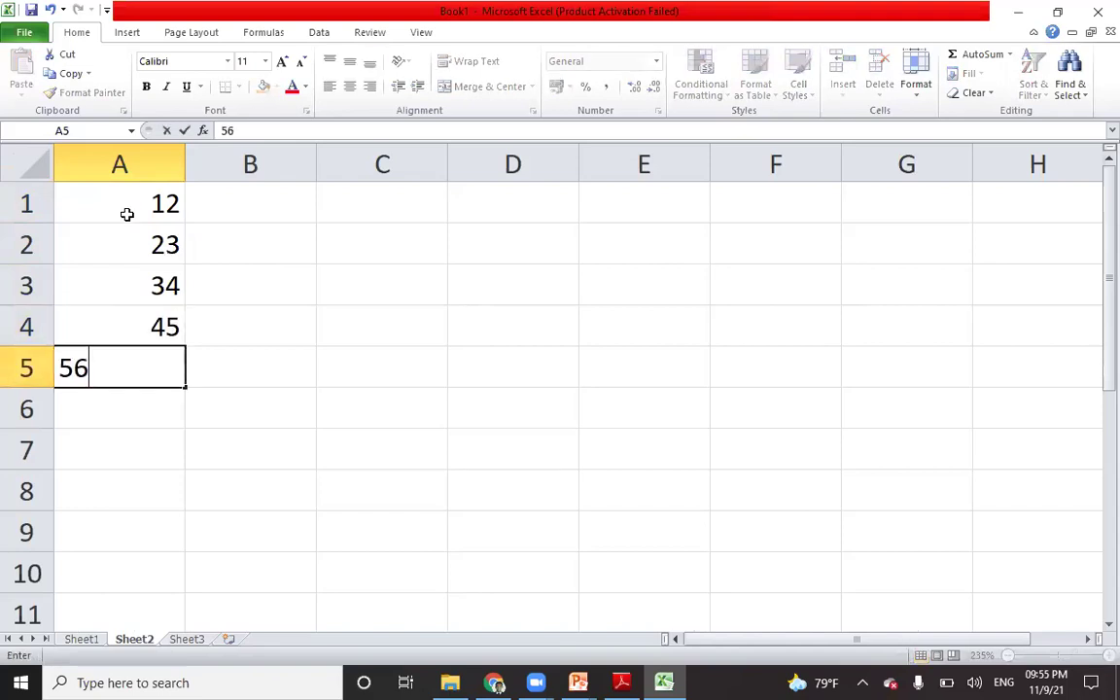
Step: Enter the numbers 98, 87, 76, 65 and 54 down cells B1 to B5
{"action": "left_click", "coordinate": [228, 209]}
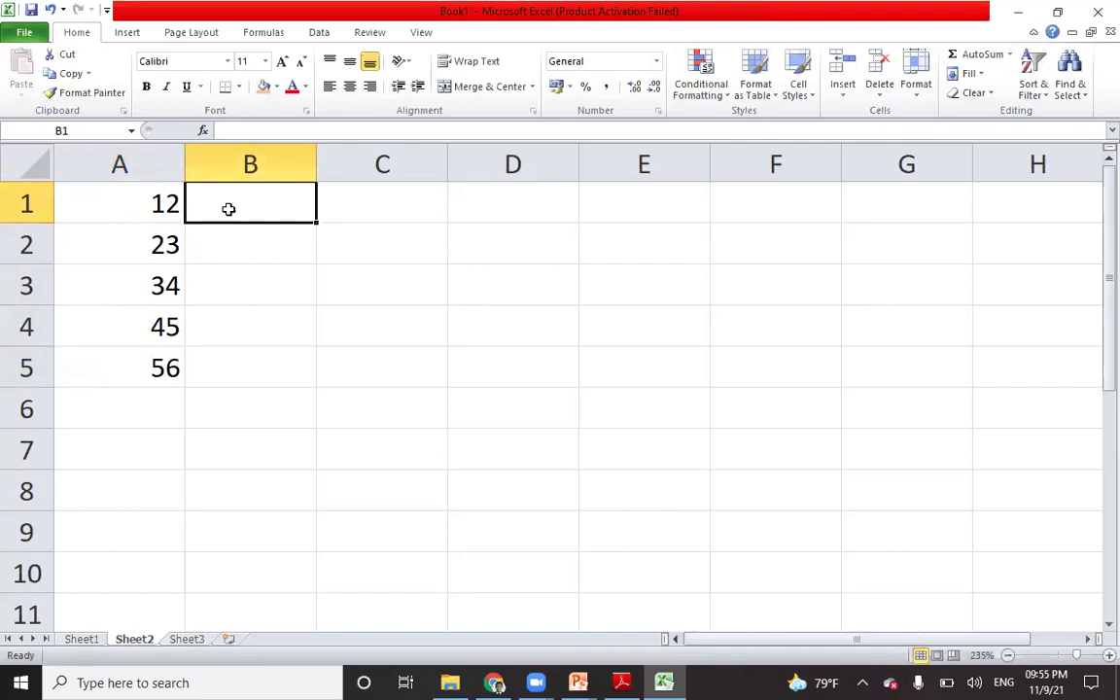
{"action": "type", "text": "98"}
{"action": "key", "text": "Return"}
{"action": "type", "text": "87"}
{"action": "key", "text": "Return"}
{"action": "type", "text": "76"}
{"action": "key", "text": "Return"}
{"action": "type", "text": "65"}
{"action": "key", "text": "Return"}
{"action": "type", "text": "54"}
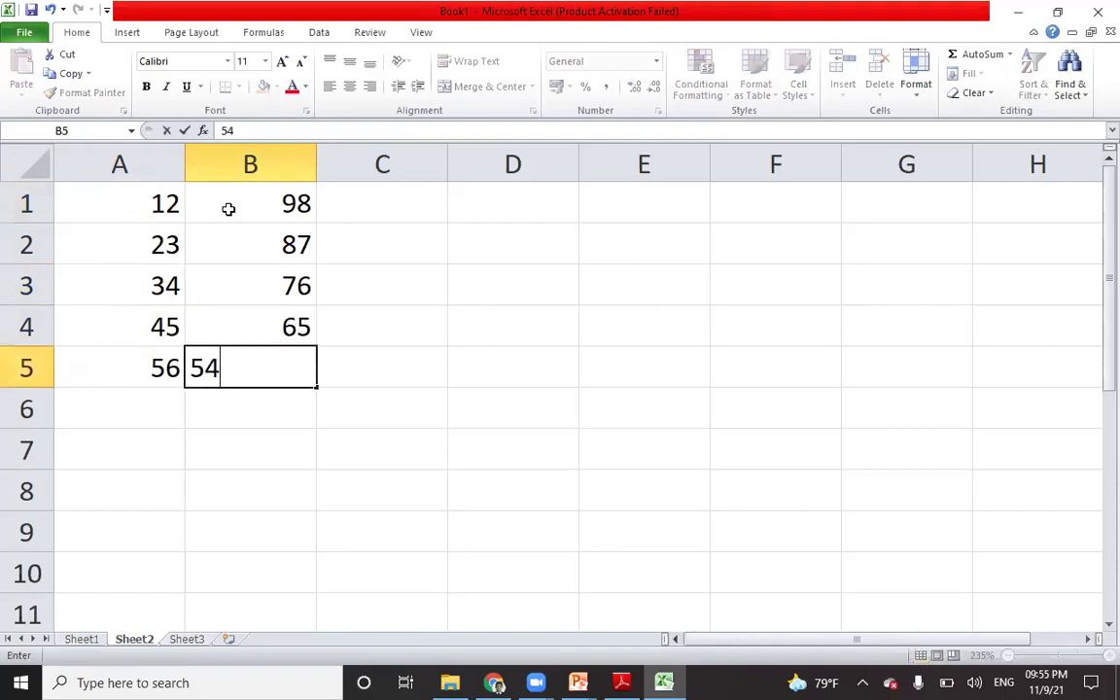
{"action": "left_click", "coordinate": [377, 497]}
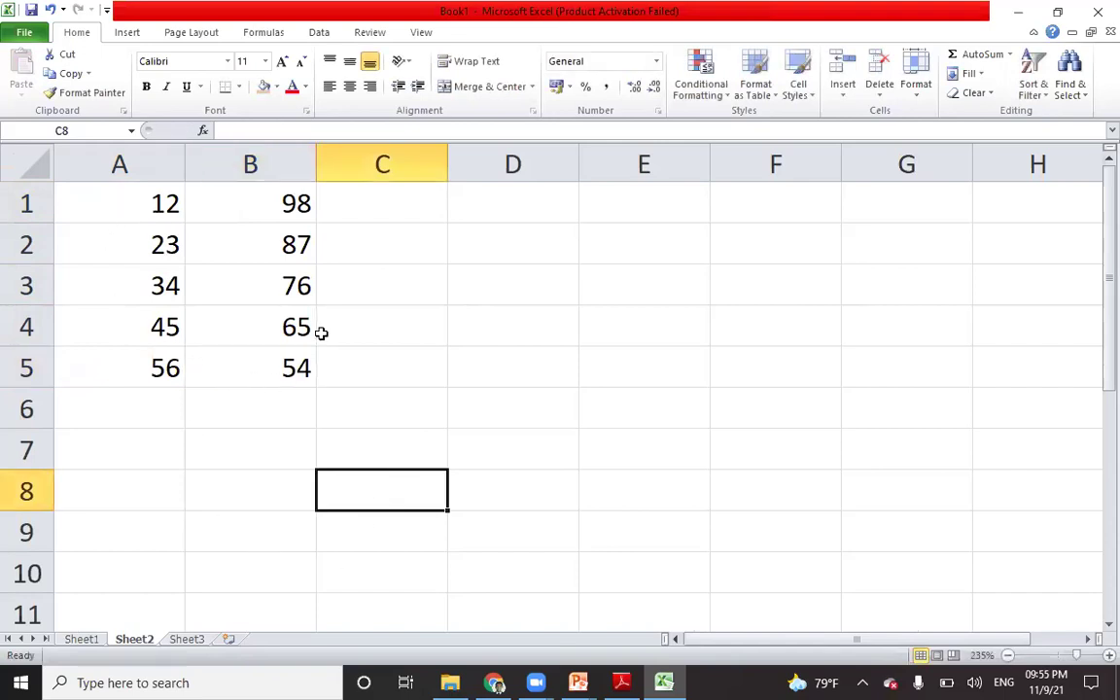
{"action": "left_click", "coordinate": [385, 203]}
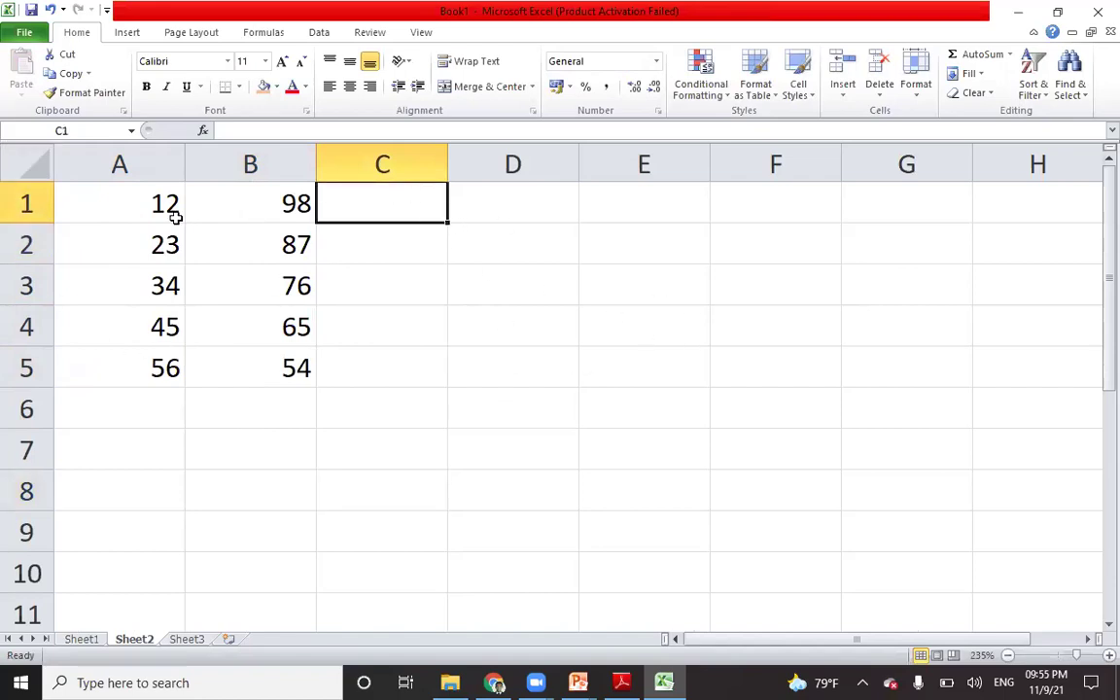
{"action": "left_click", "coordinate": [118, 194]}
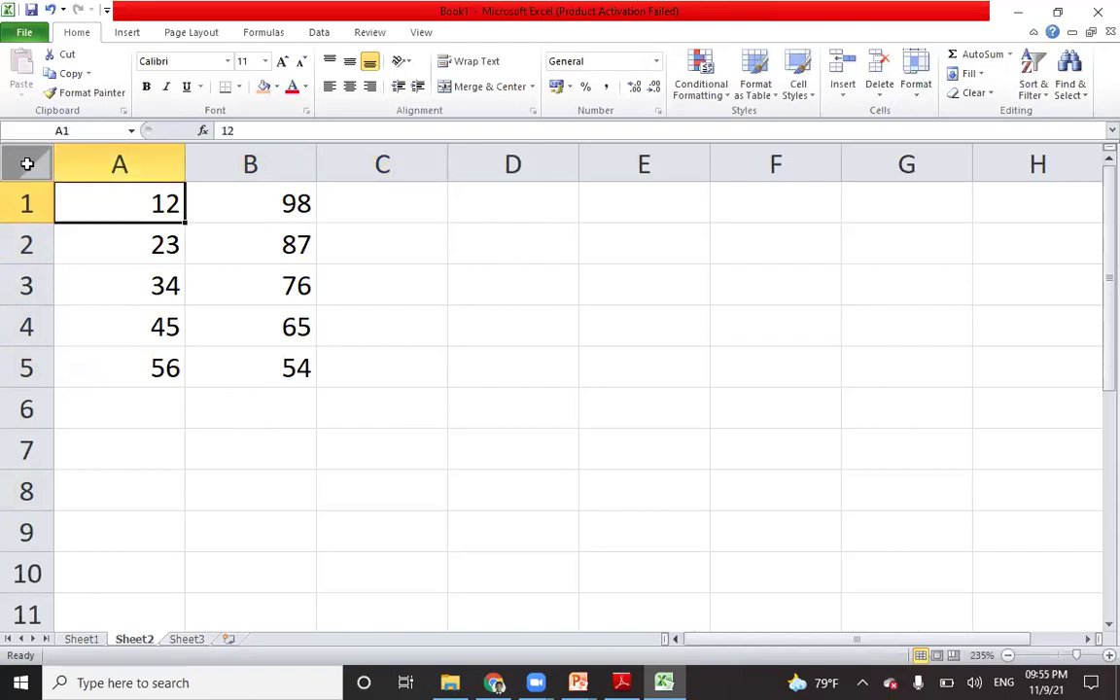
{"action": "left_click_drag", "start_coordinate": [105, 210], "coordinate": [373, 380]}
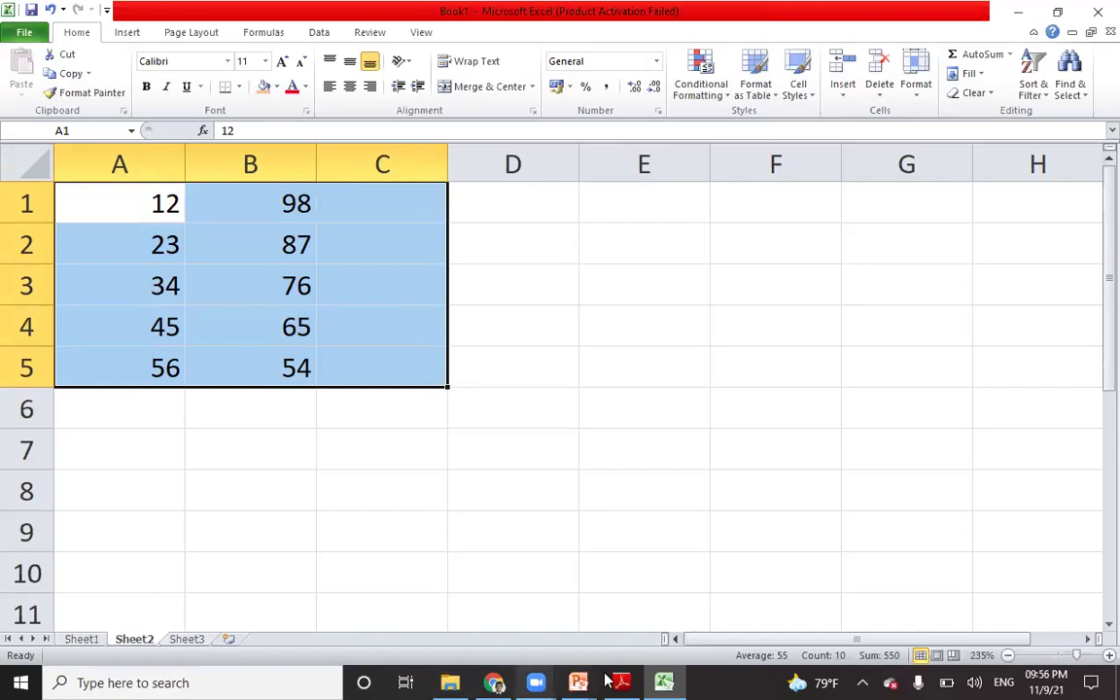
{"action": "mouse_move", "coordinate": [610, 681]}
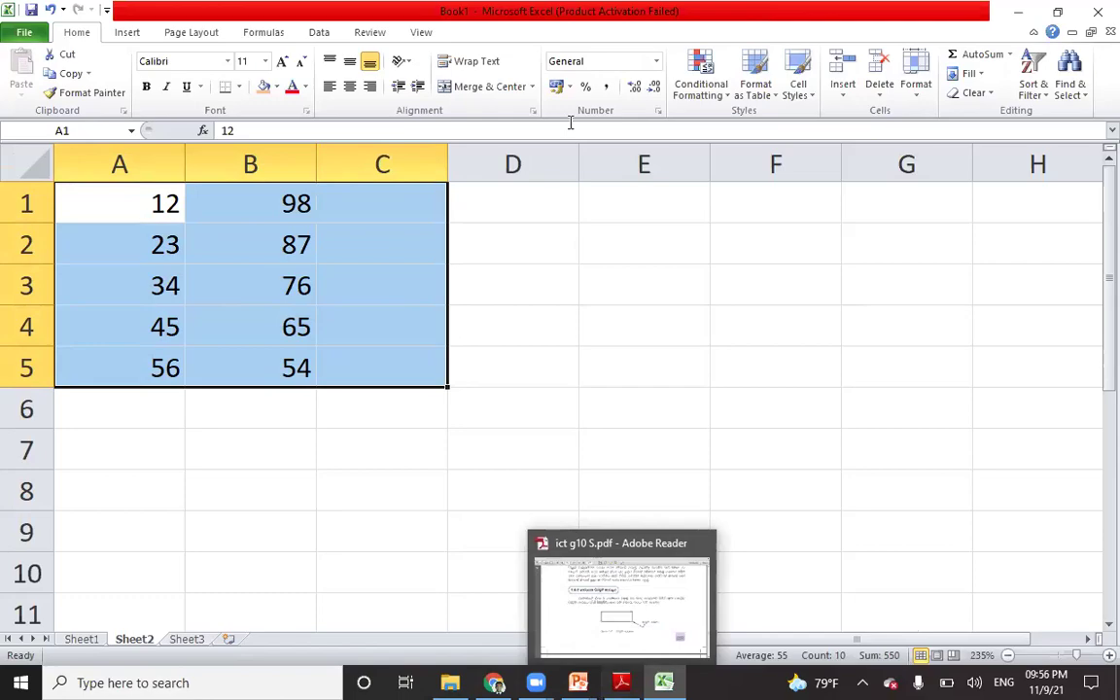
{"action": "key", "text": "shift+Left"}
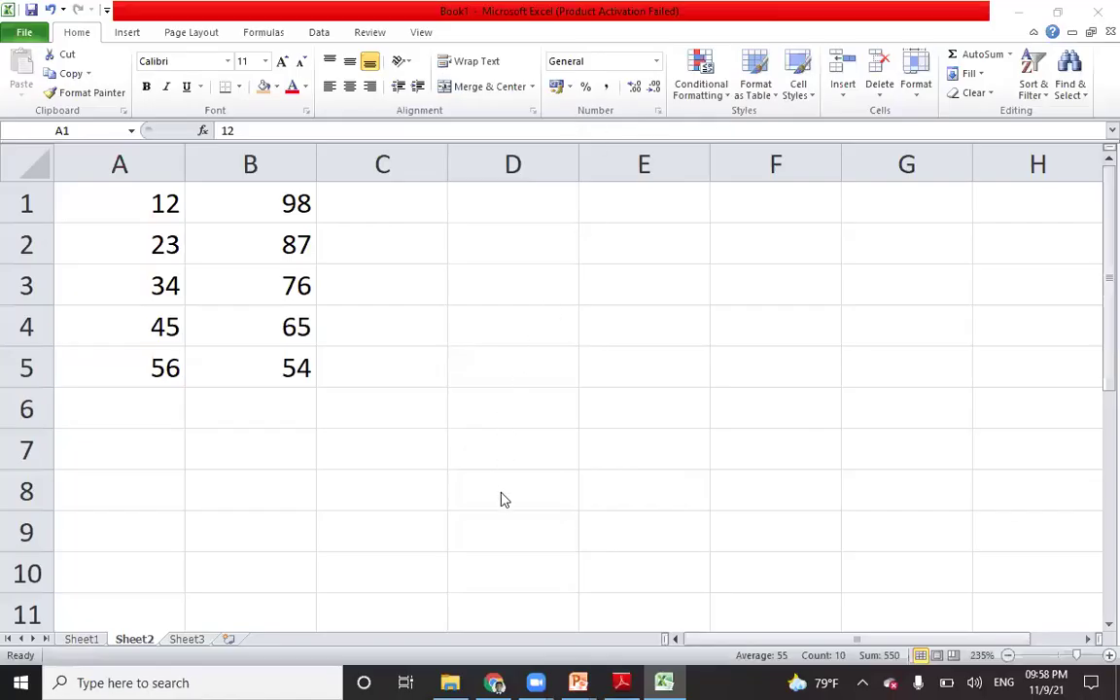
{"action": "key", "text": "shift+Right"}
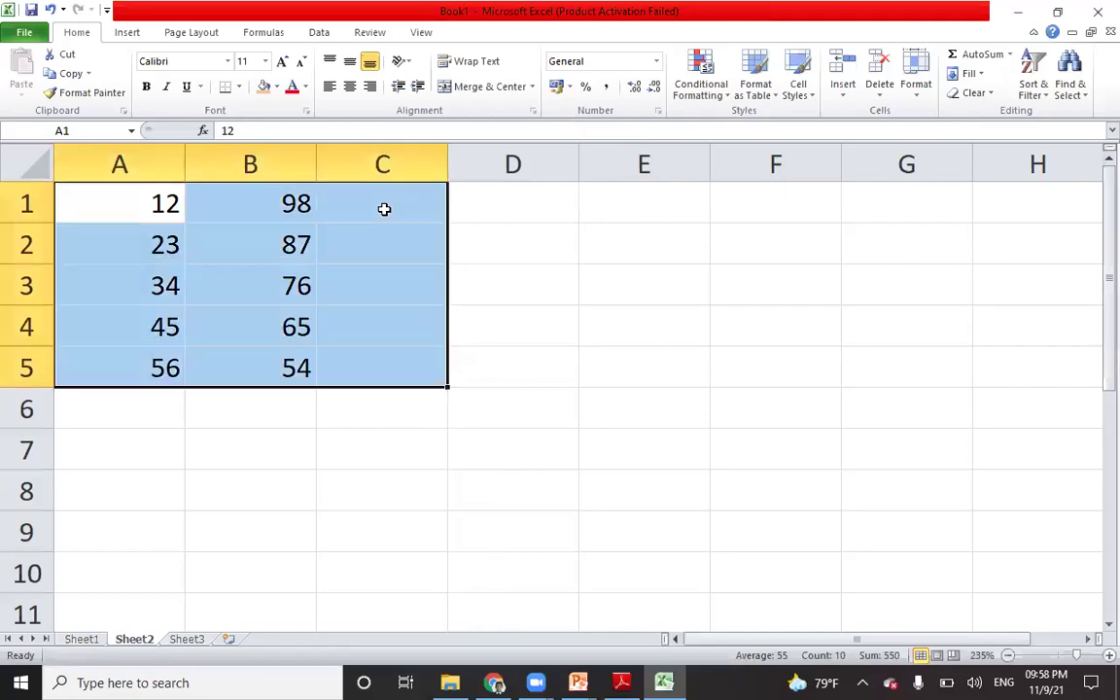
Step: Enter the formula =A1+B1 in cell C1 to add the first row's two values
{"action": "left_click", "coordinate": [381, 207]}
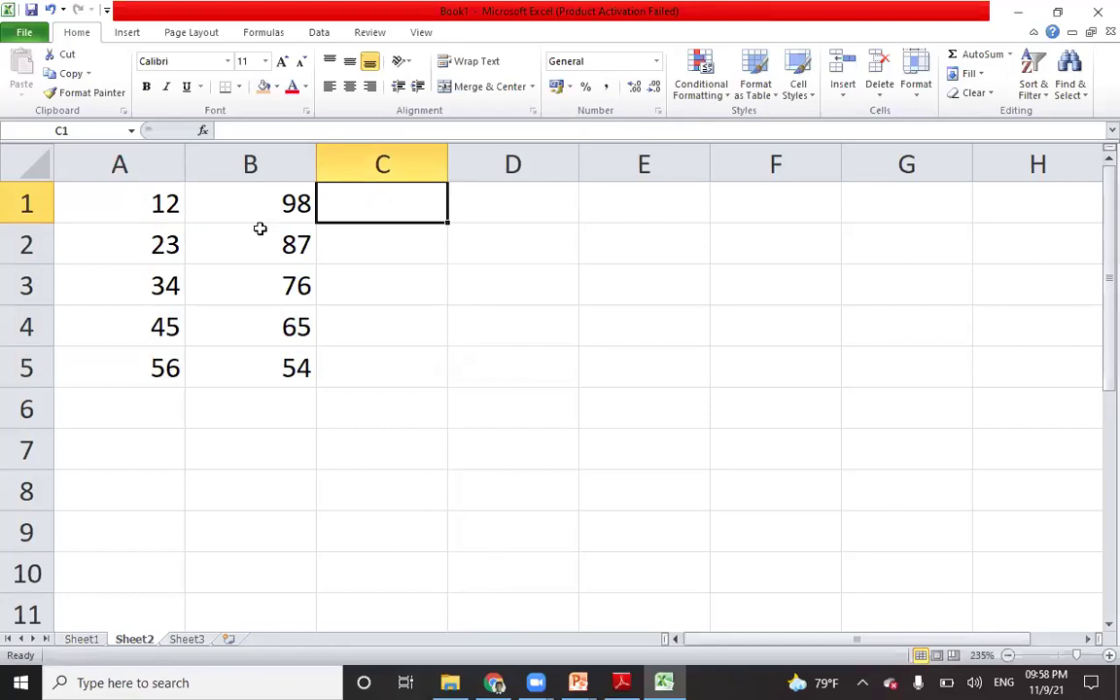
{"action": "type", "text": "="}
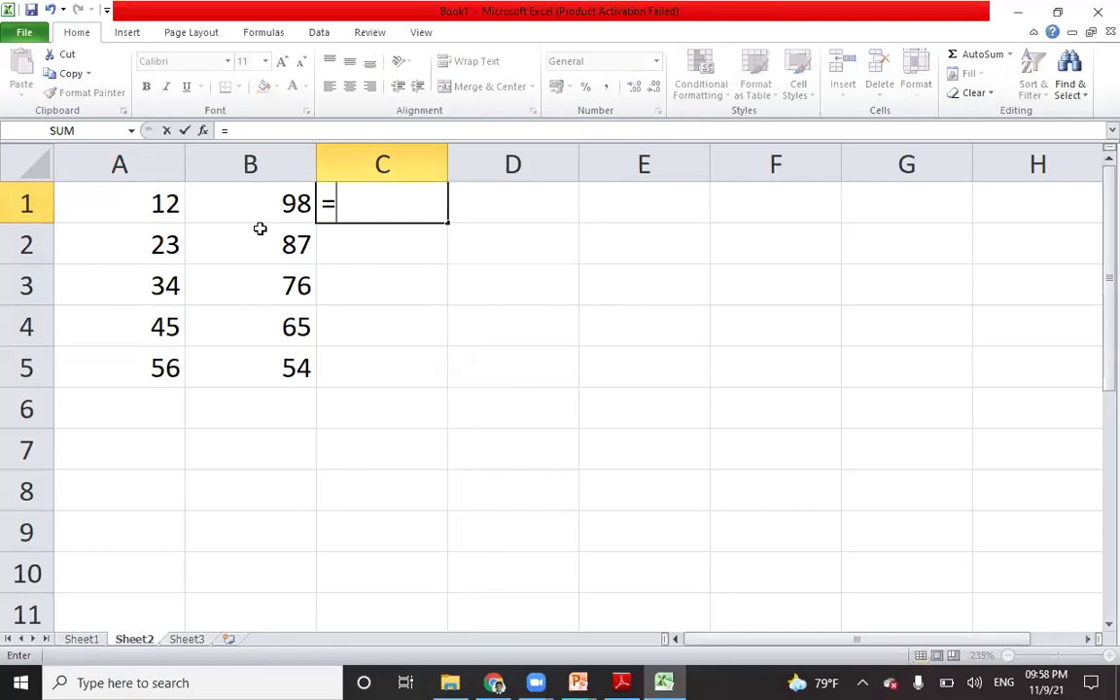
{"action": "left_click", "coordinate": [91, 210]}
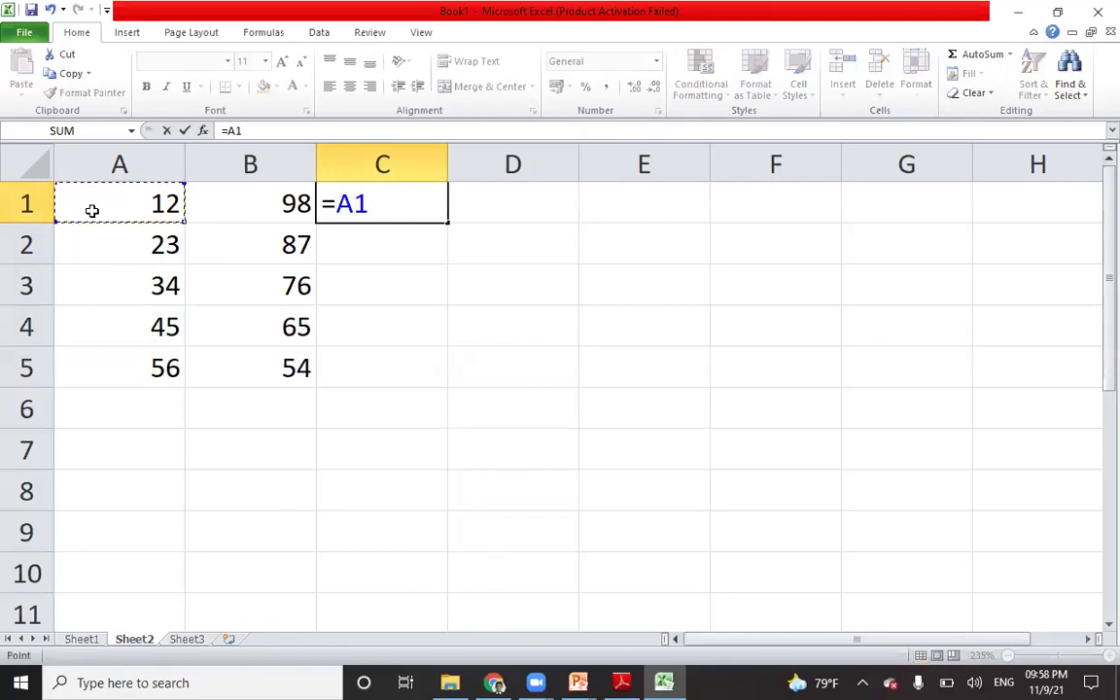
{"action": "type", "text": "+"}
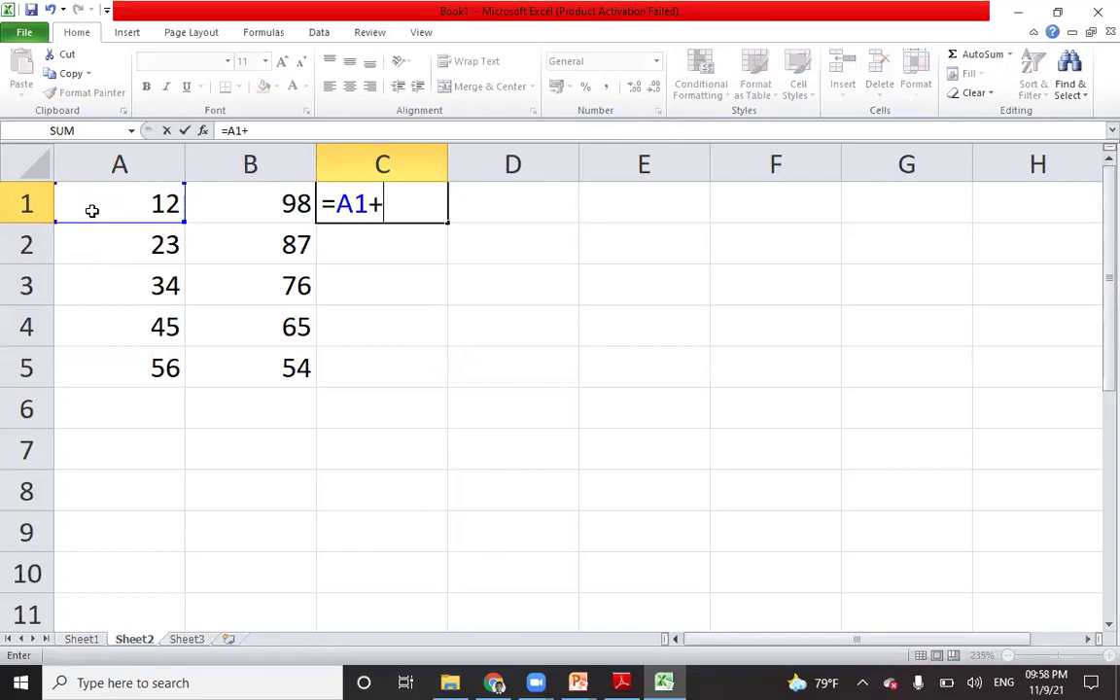
{"action": "left_click", "coordinate": [268, 216]}
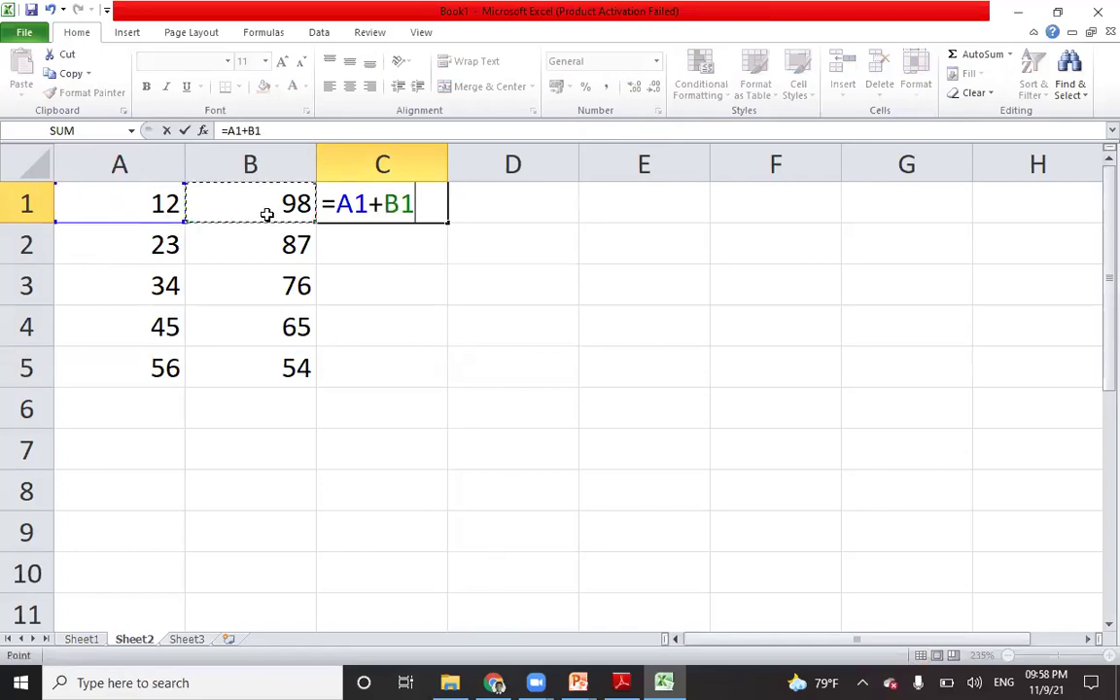
{"action": "key", "text": "Return"}
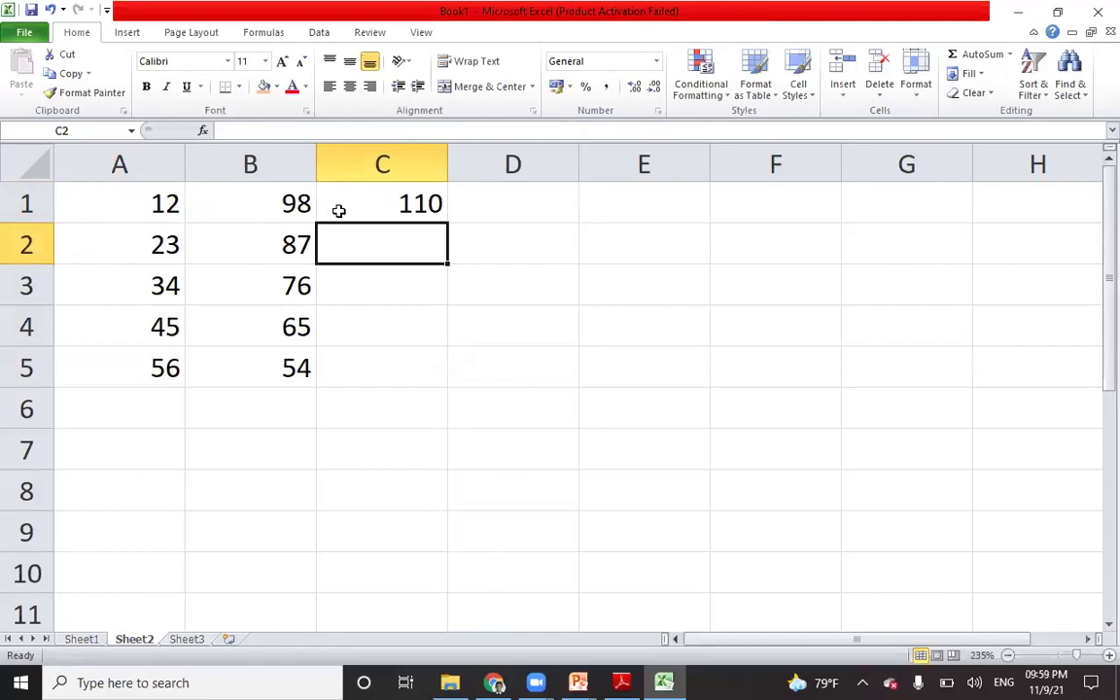
Step: Zoom the sheet to 400% and examine the fill handle of cell C1
{"action": "left_click", "coordinate": [337, 210]}
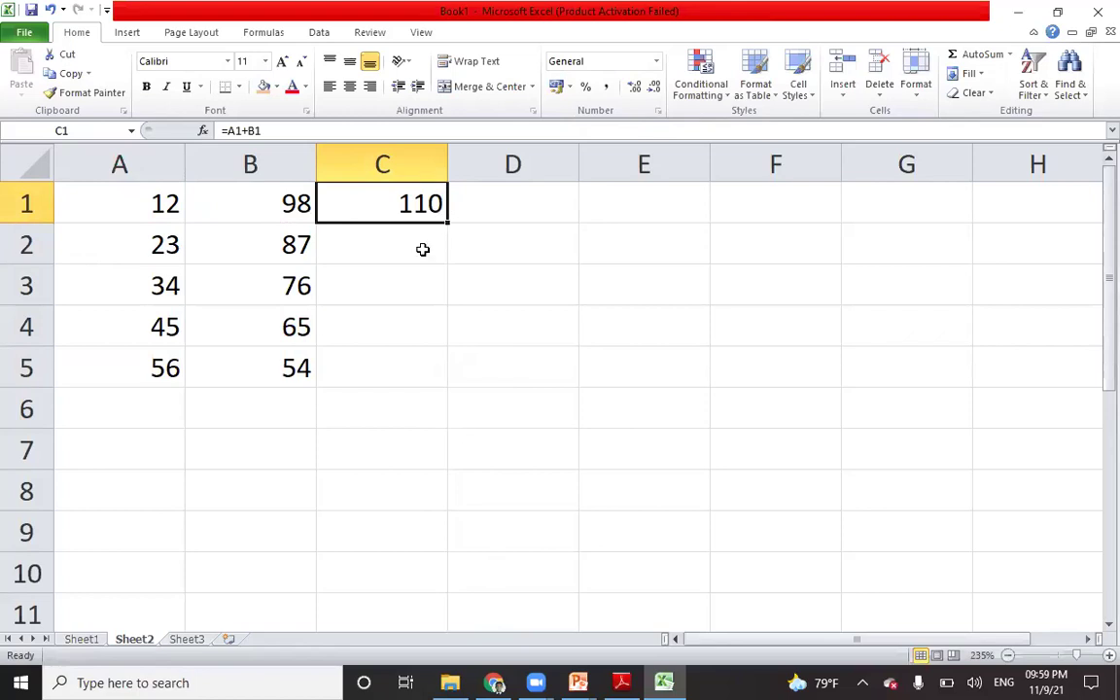
{"action": "left_click_drag", "start_coordinate": [374, 242], "coordinate": [358, 356]}
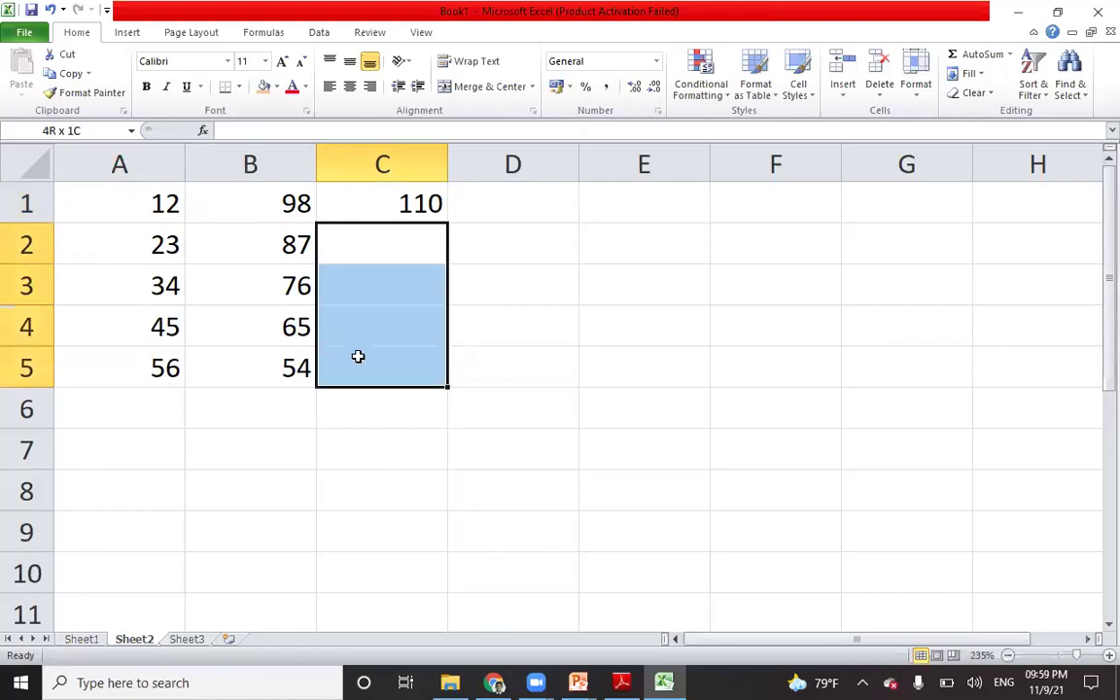
{"action": "left_click", "coordinate": [368, 206]}
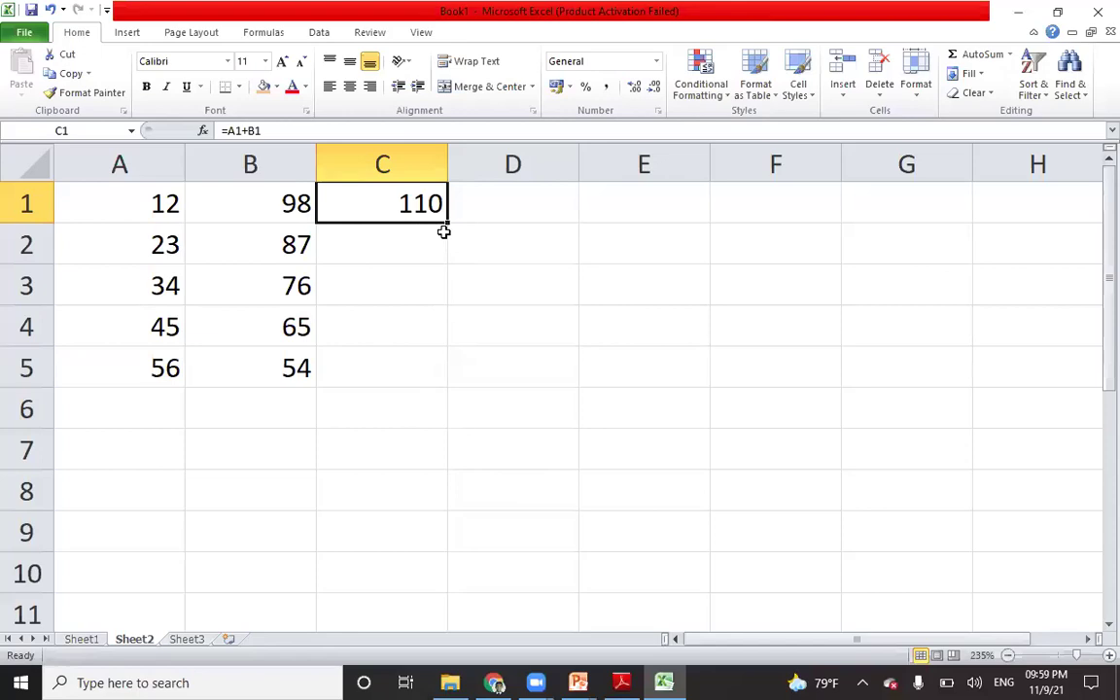
{"action": "scroll", "coordinate": [445, 246], "scroll_direction": "up", "scroll_amount": 11}
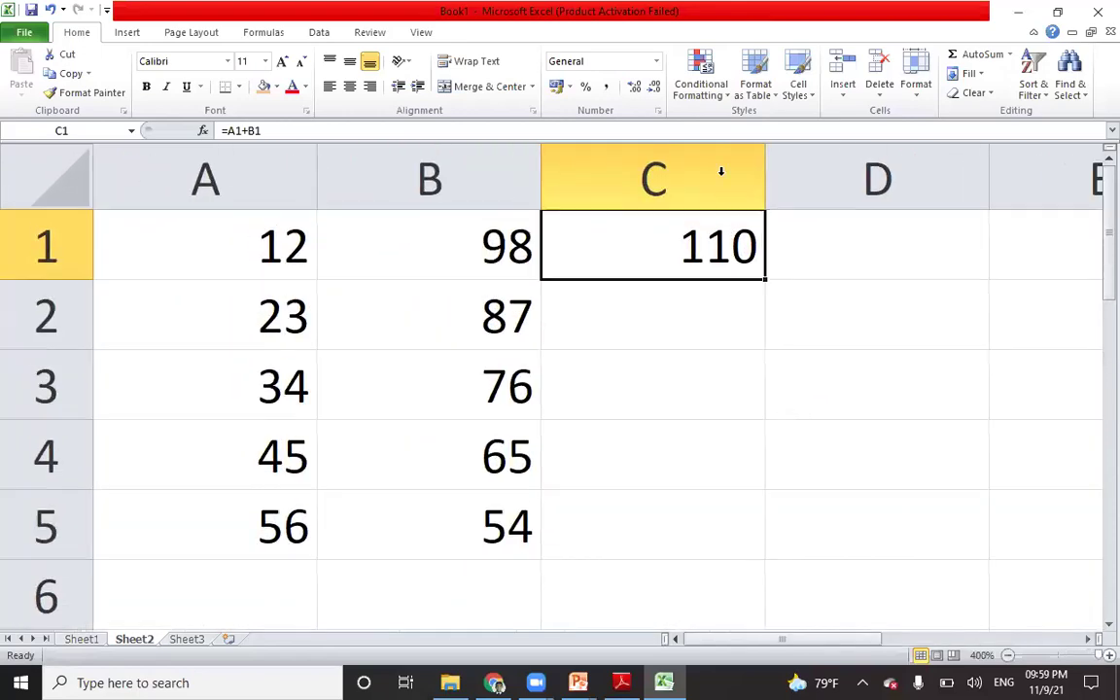
{"action": "key", "text": "alt"}
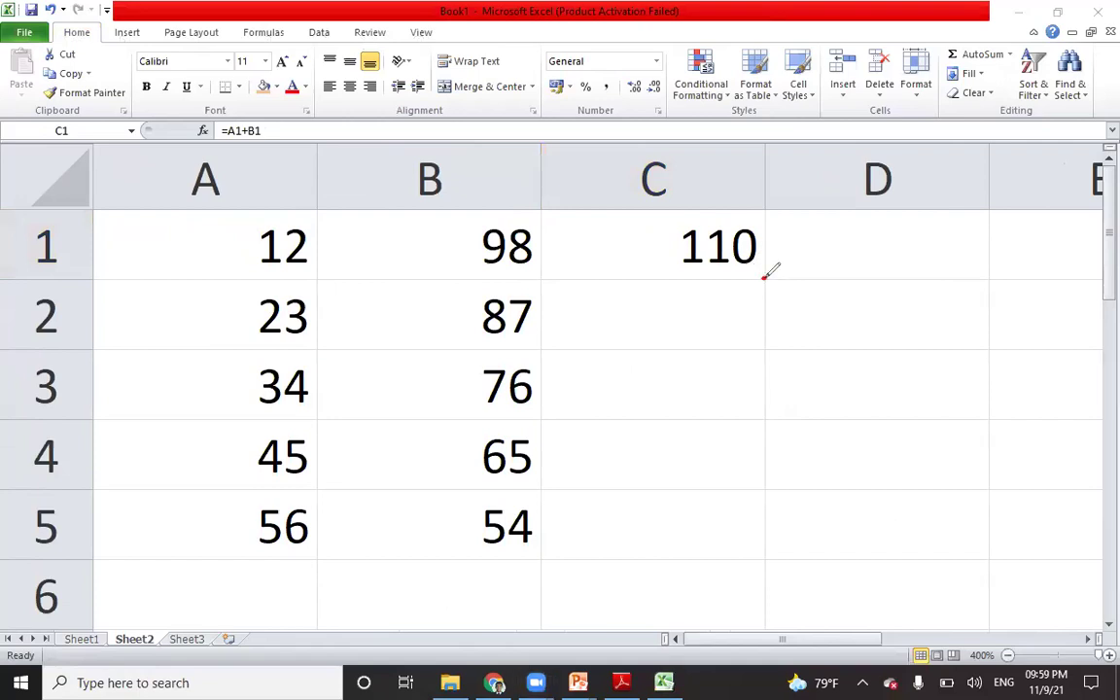
{"action": "left_click", "coordinate": [765, 278]}
{"action": "left_click", "coordinate": [657, 243]}
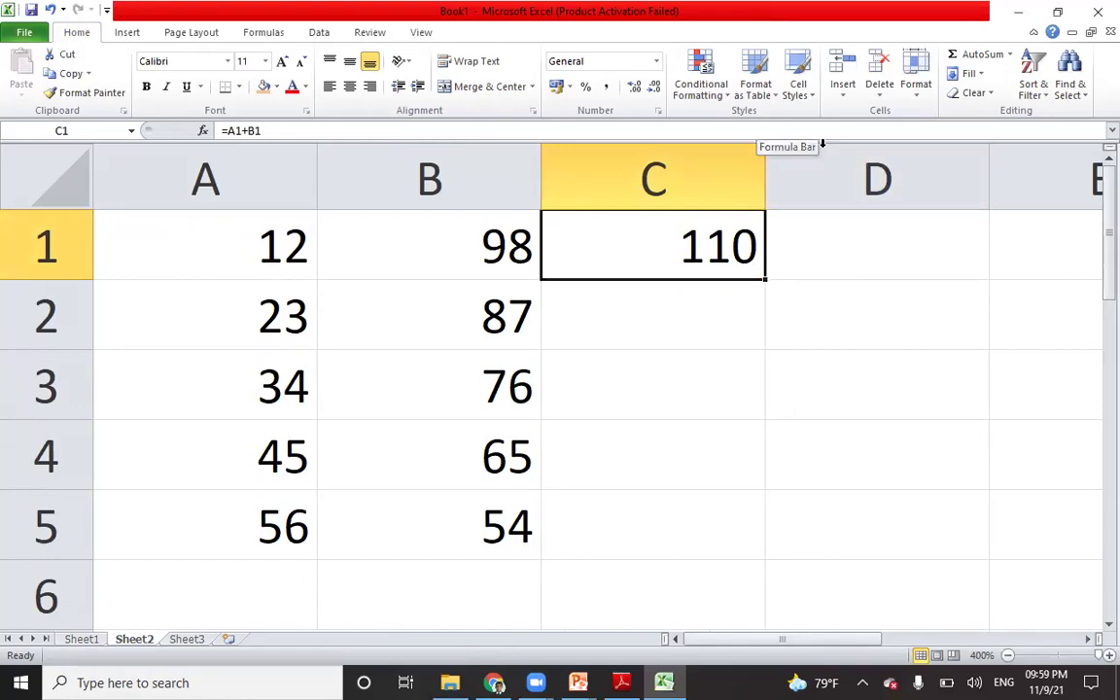
Step: Switch to ict g10 S.pdf in Adobe Reader to view the fill handle figure 7.32, and return to cell C1 in the Excel workbook
{"action": "left_click", "coordinate": [621, 683]}
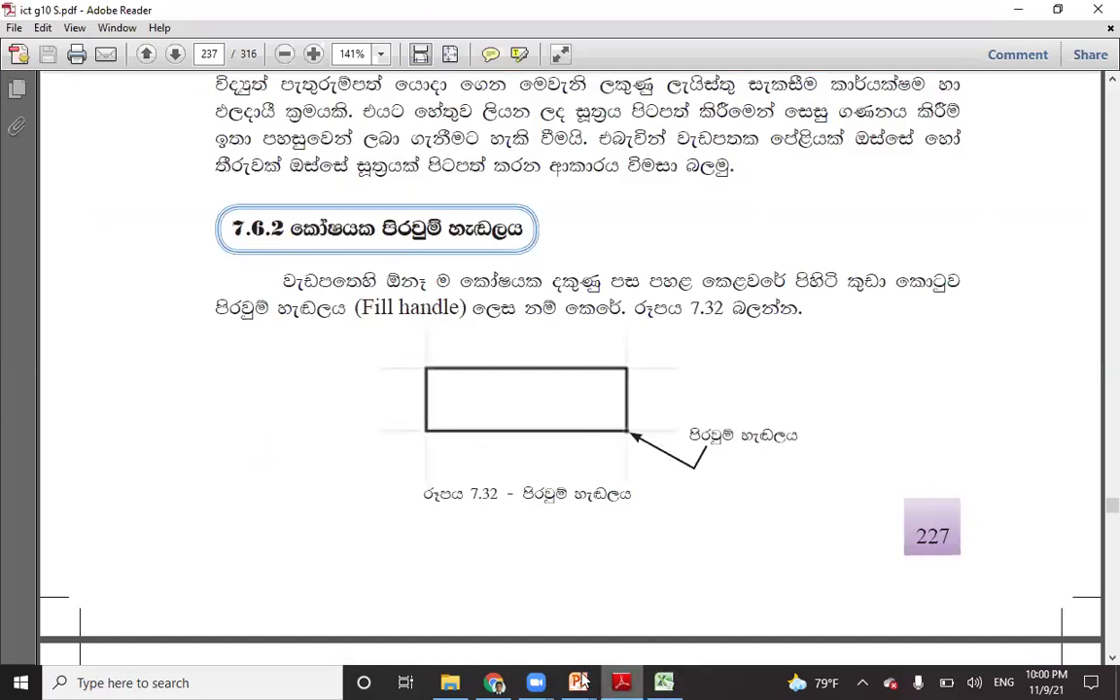
{"action": "left_click", "coordinate": [664, 683]}
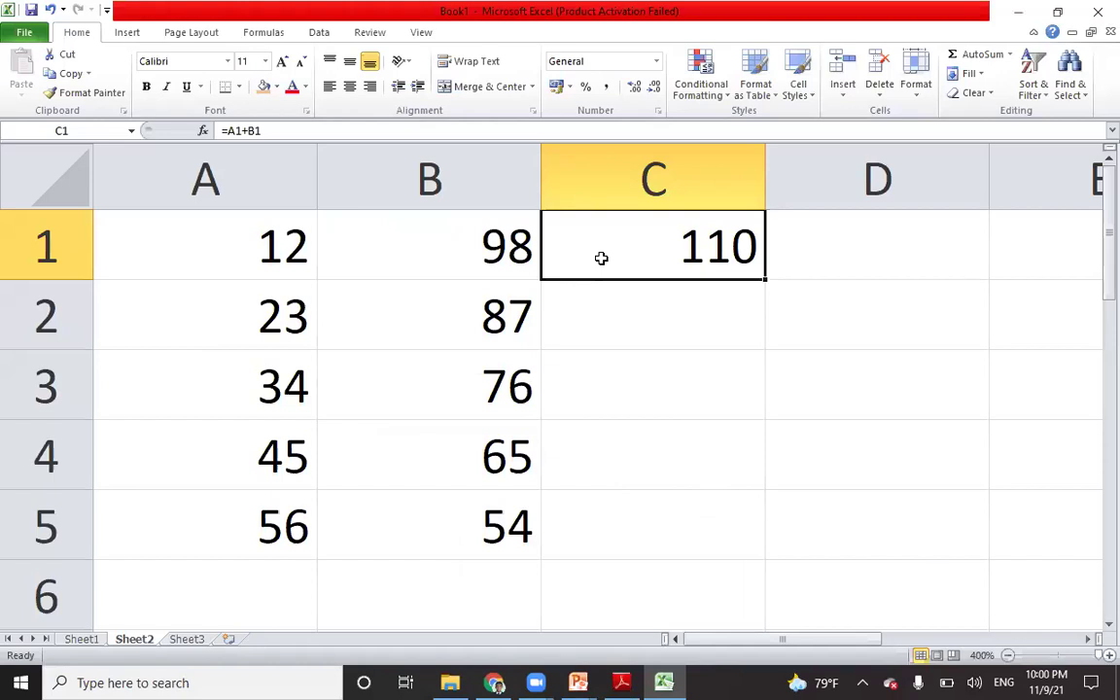
{"action": "left_click", "coordinate": [925, 505]}
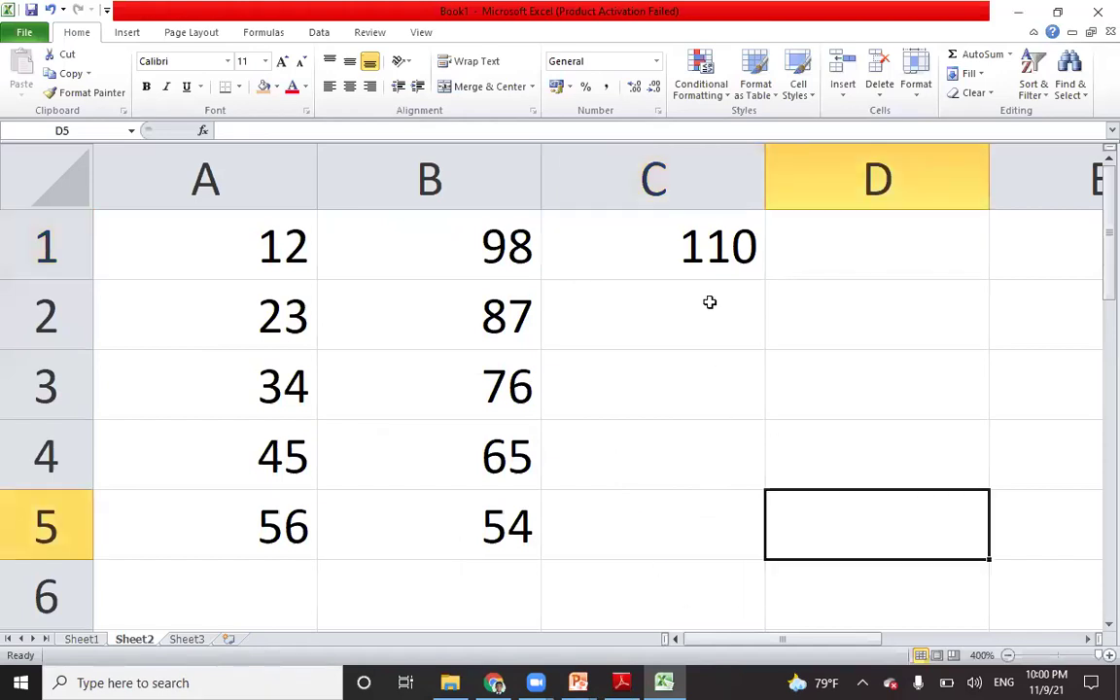
{"action": "left_click", "coordinate": [681, 258]}
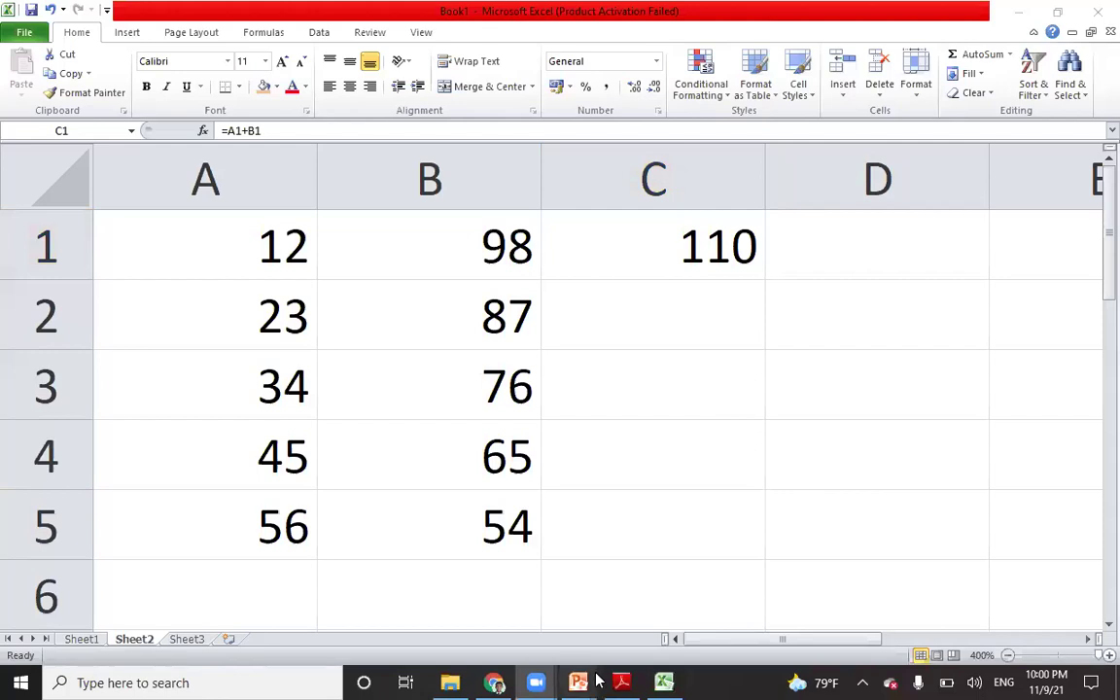
Step: Copy the formula from C1 down through C5 with the fill handle, and repeat the same fill
{"action": "left_click", "coordinate": [640, 253]}
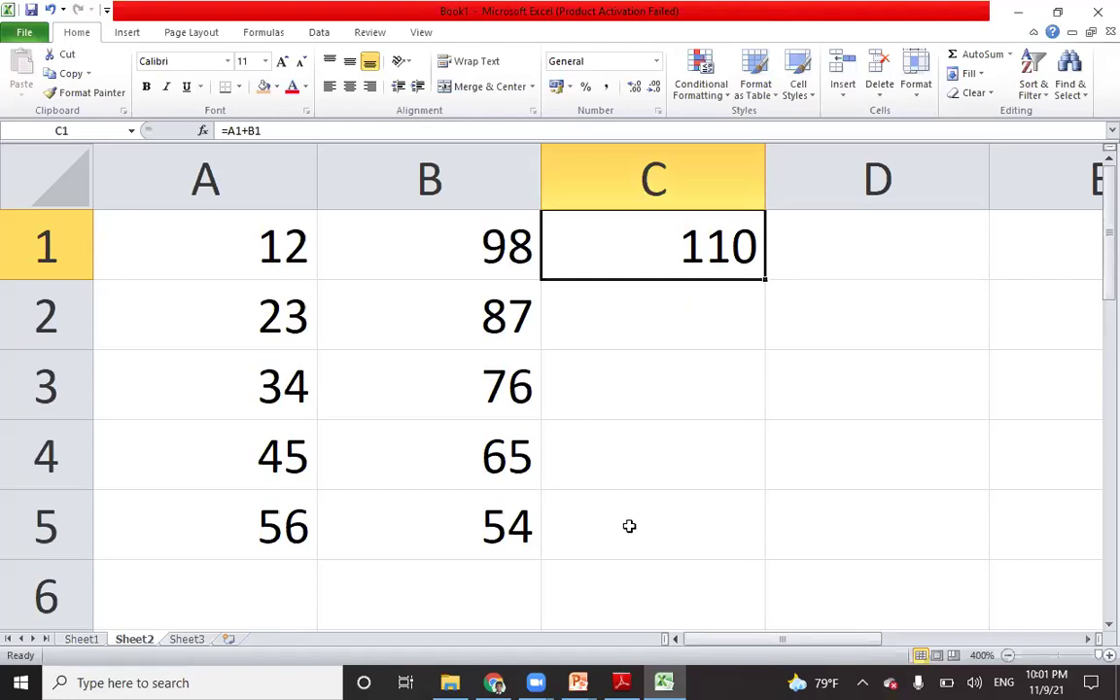
{"action": "left_click_drag", "start_coordinate": [766, 281], "coordinate": [742, 550]}
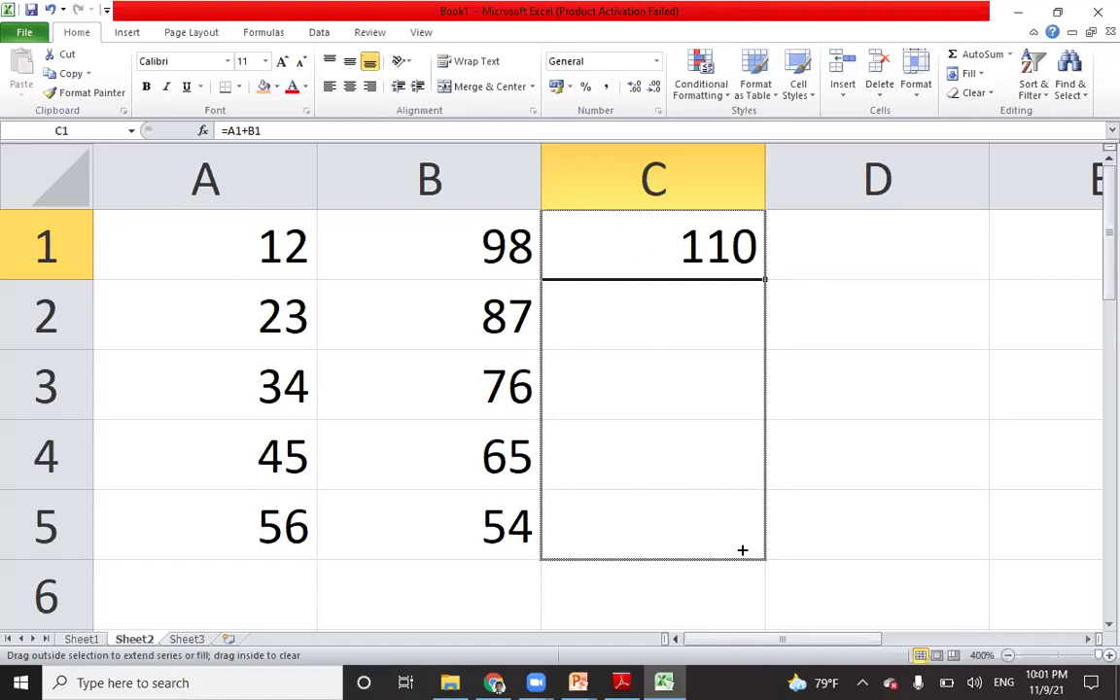
{"action": "left_click_drag", "start_coordinate": [741, 550], "coordinate": [741, 549]}
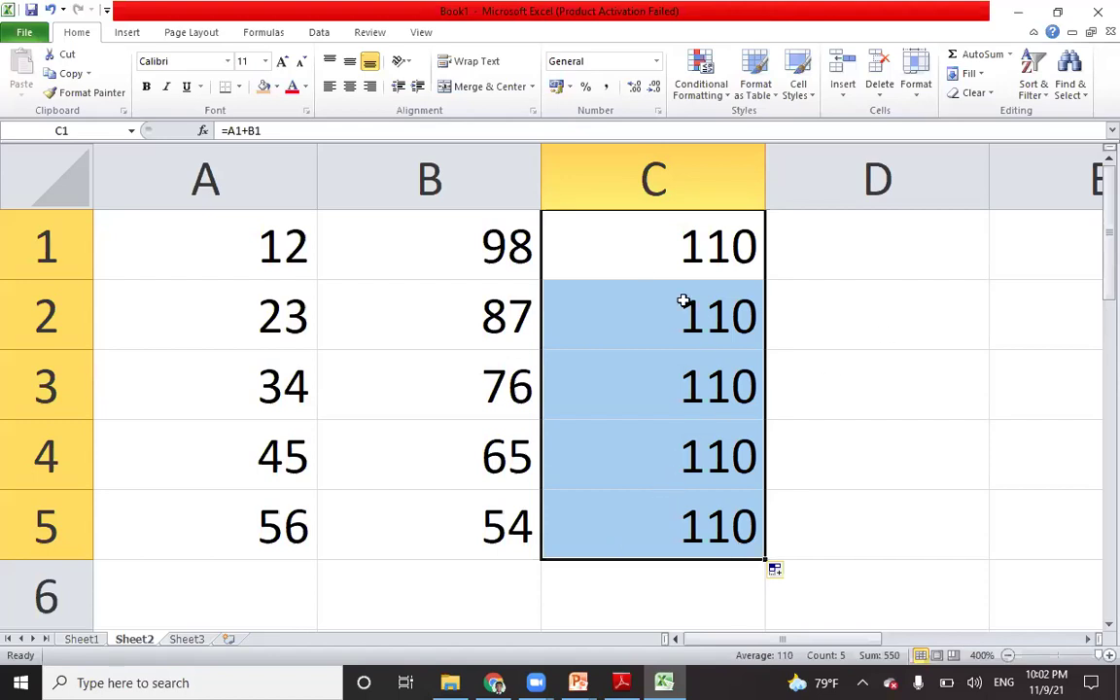
{"action": "left_click", "coordinate": [692, 245]}
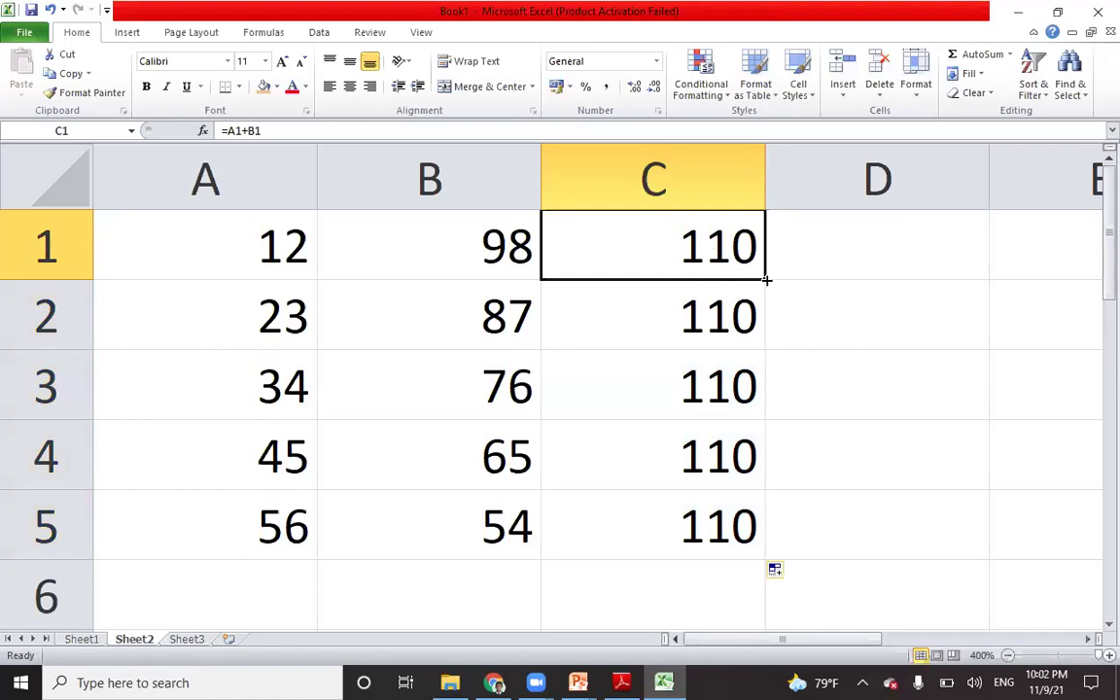
{"action": "left_click_drag", "start_coordinate": [766, 278], "coordinate": [741, 535]}
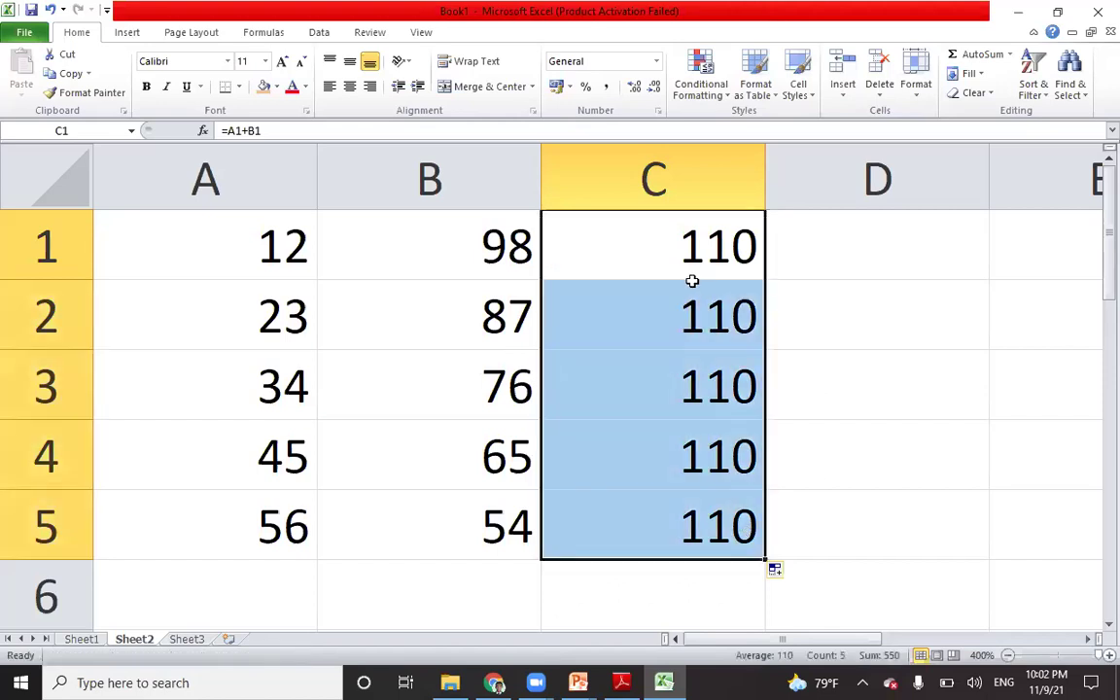
Step: Copy the C1 formula down through C5 once more by extending its fill handle
{"action": "left_click", "coordinate": [637, 257]}
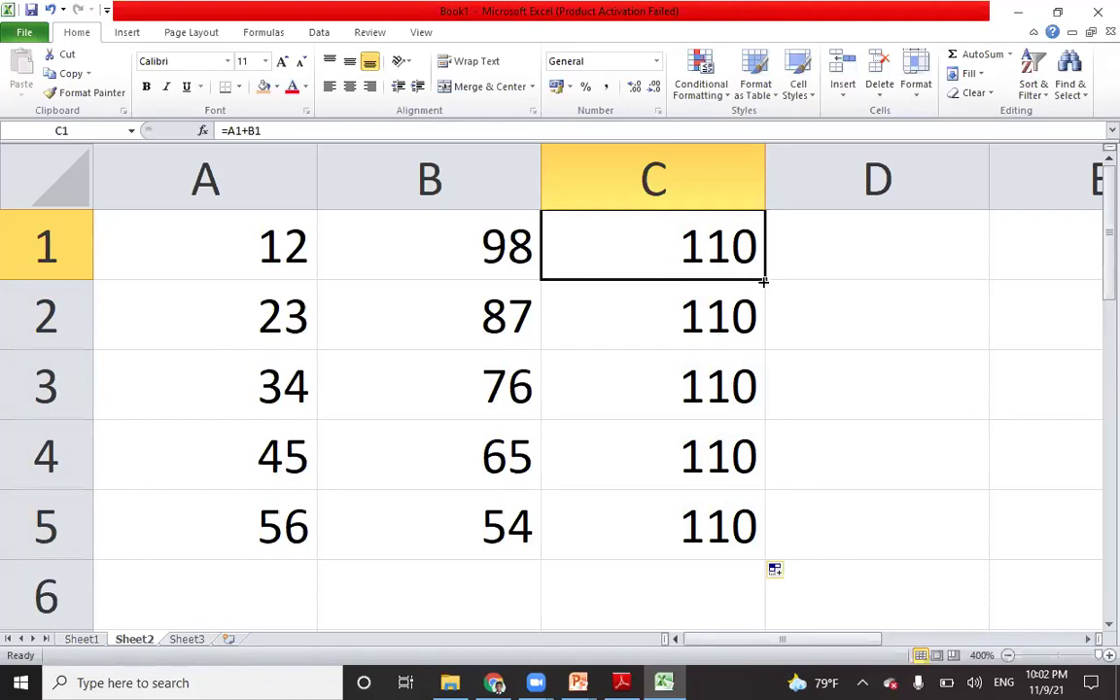
{"action": "left_click_drag", "start_coordinate": [763, 281], "coordinate": [763, 281]}
{"action": "left_click_drag", "start_coordinate": [765, 279], "coordinate": [711, 610]}
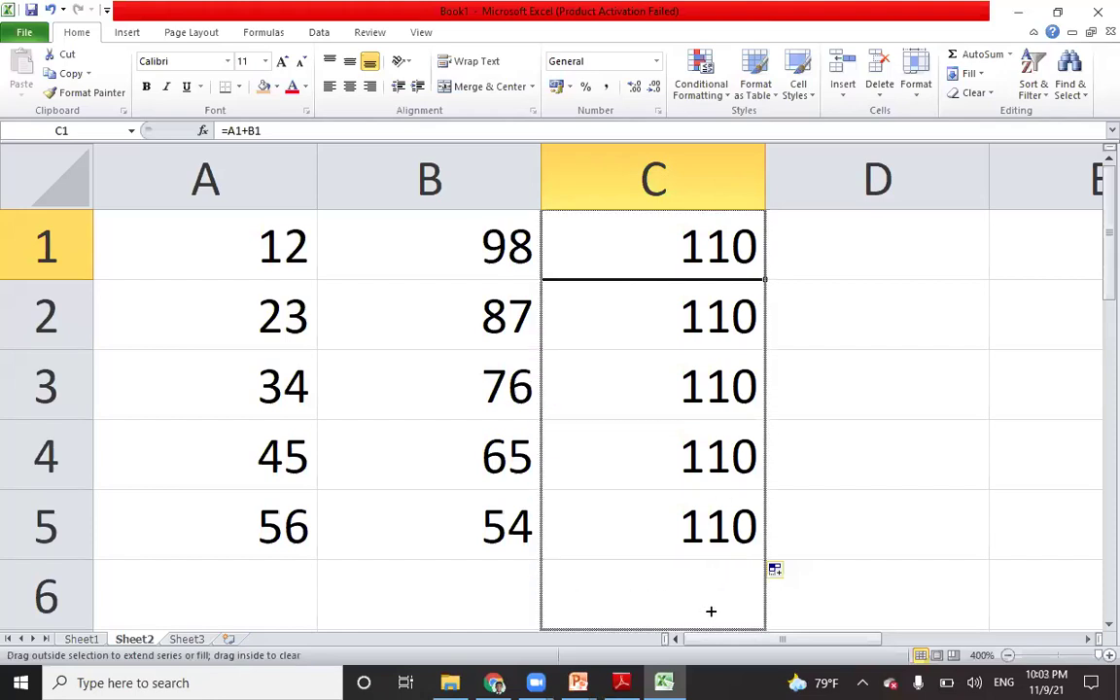
{"action": "left_click_drag", "start_coordinate": [711, 610], "coordinate": [721, 561]}
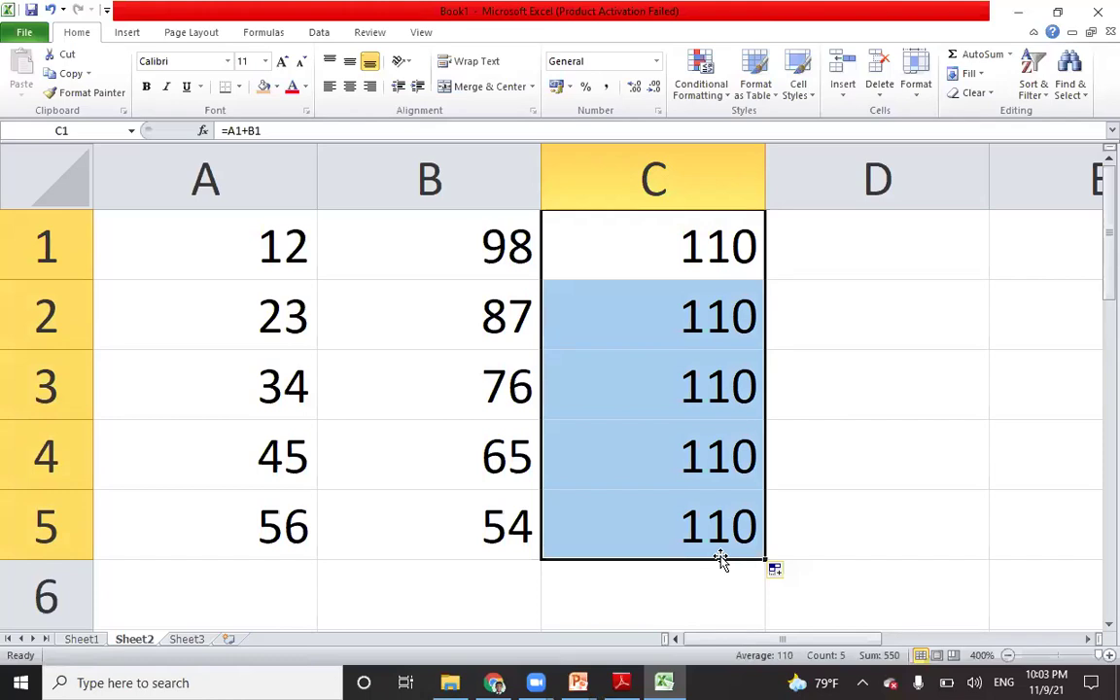
Step: Undo the repeated formula fills so that C2:C5 is cleared and only C1 keeps its formula
{"action": "left_click", "coordinate": [922, 535]}
{"action": "key", "text": "ctrl+z"}
{"action": "key", "text": "ctrl+z"}
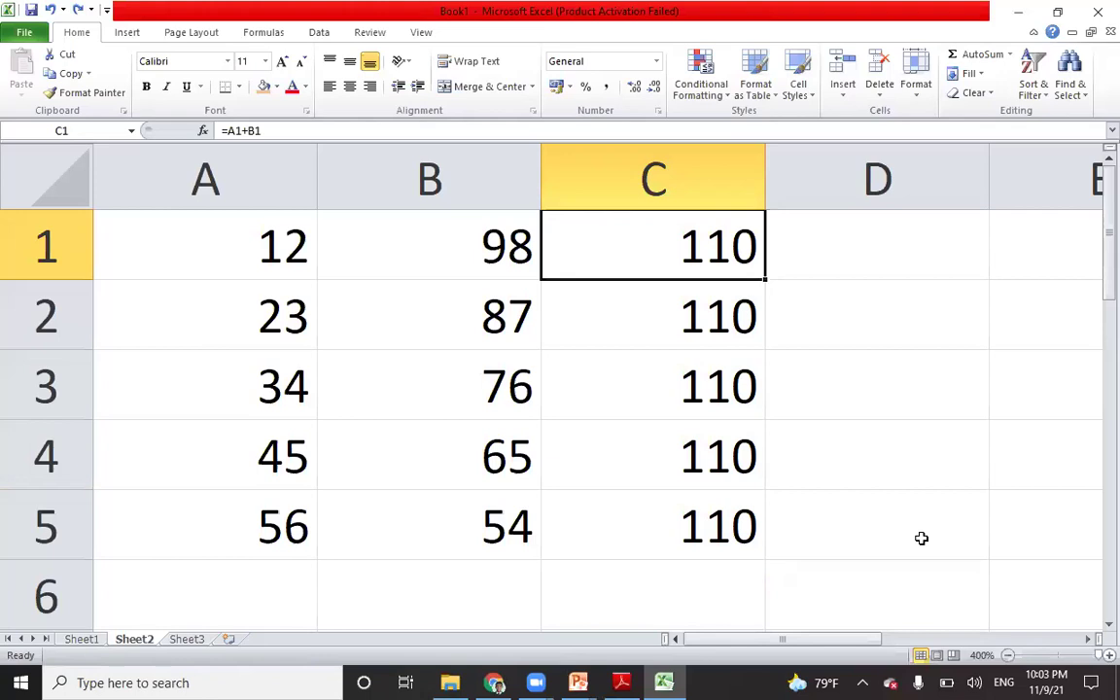
{"action": "key", "text": "ctrl+z"}
{"action": "left_click", "coordinate": [922, 546]}
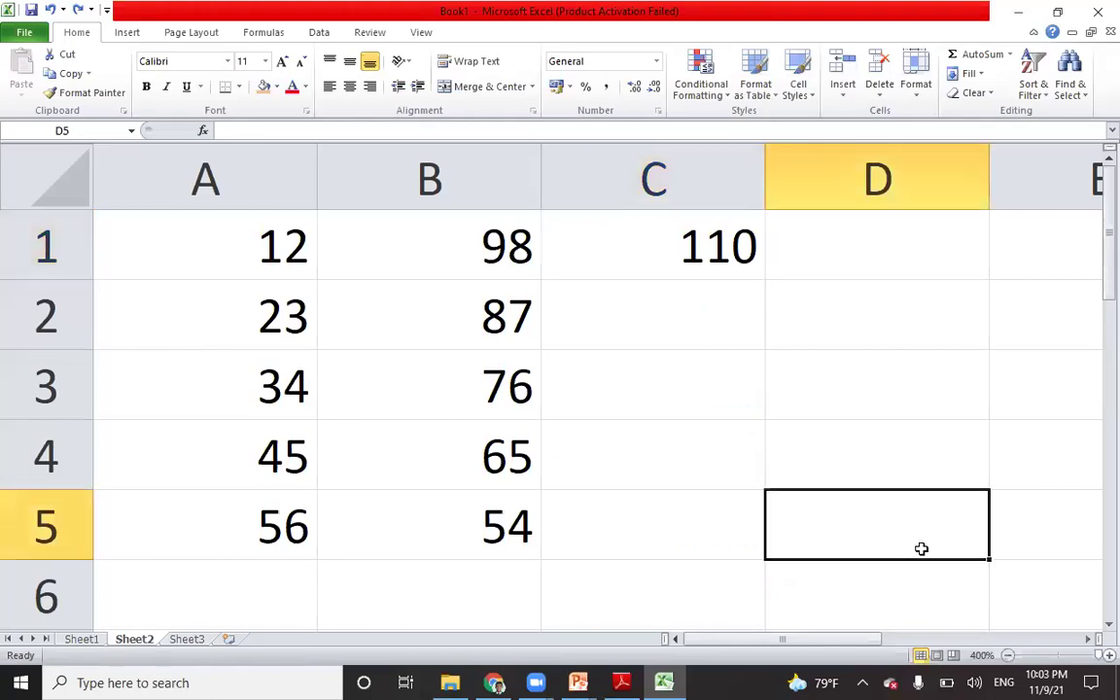
Step: Copy the formula in C1 and paste it into the range C2:C5
{"action": "left_click", "coordinate": [687, 248]}
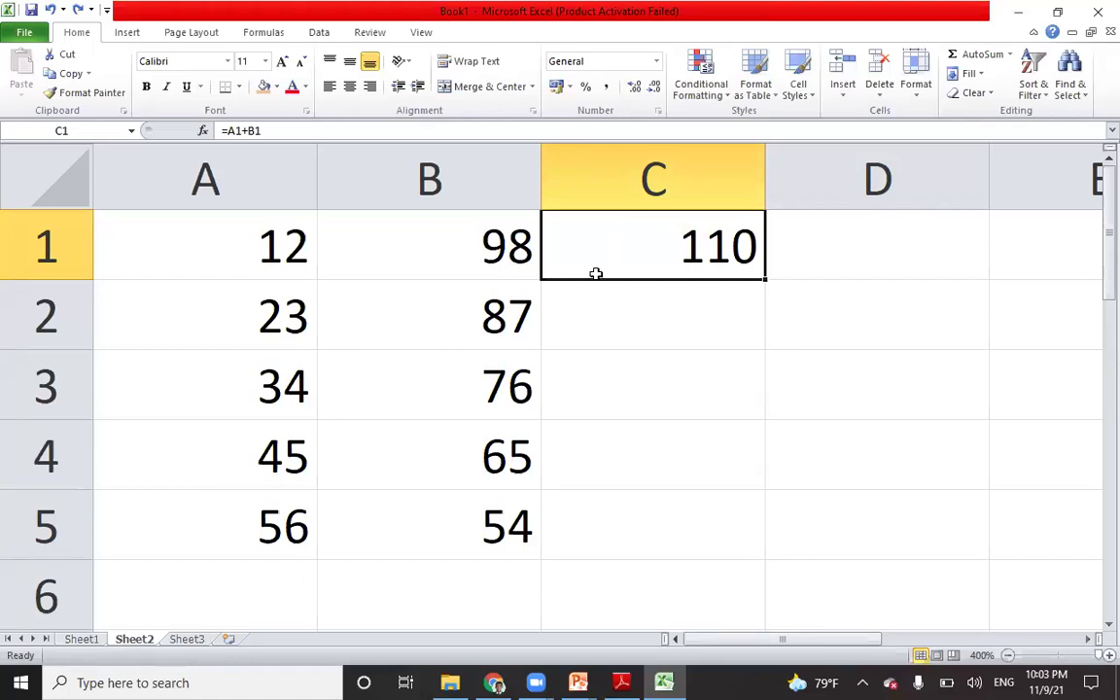
{"action": "left_click", "coordinate": [68, 77]}
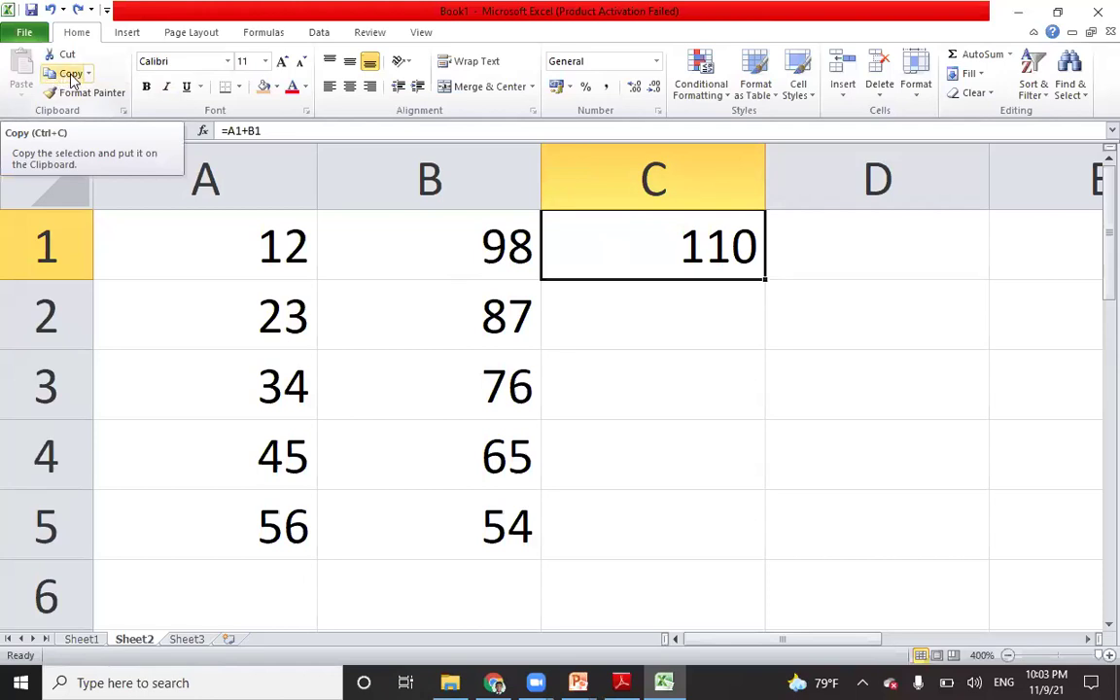
{"action": "left_click", "coordinate": [71, 80]}
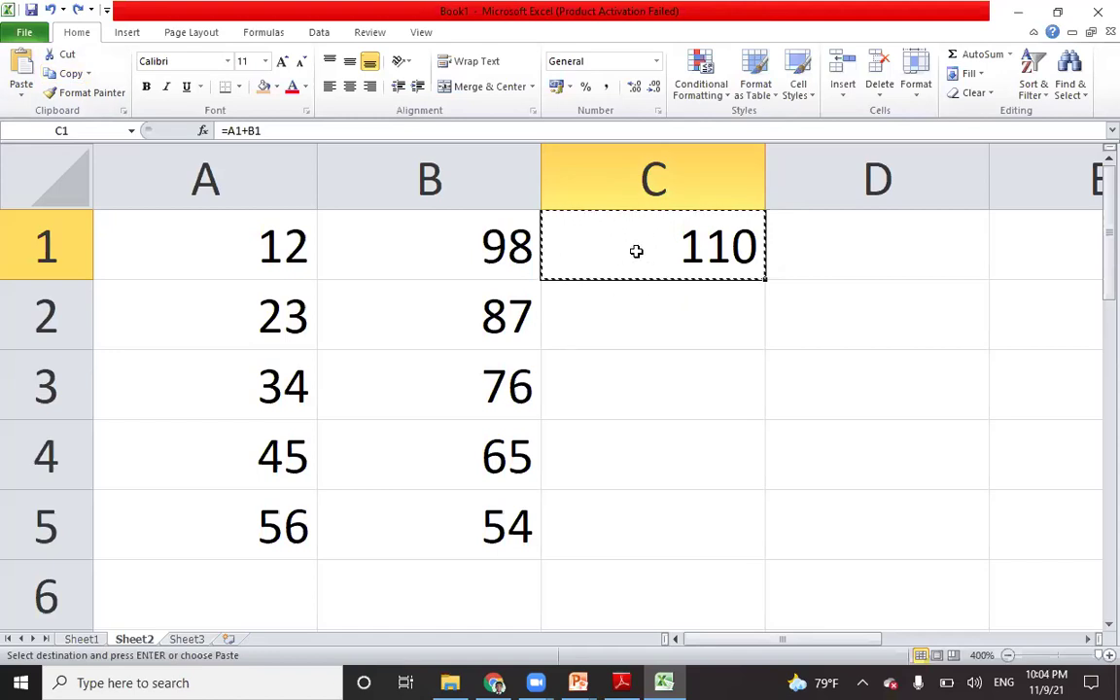
{"action": "left_click", "coordinate": [597, 319]}
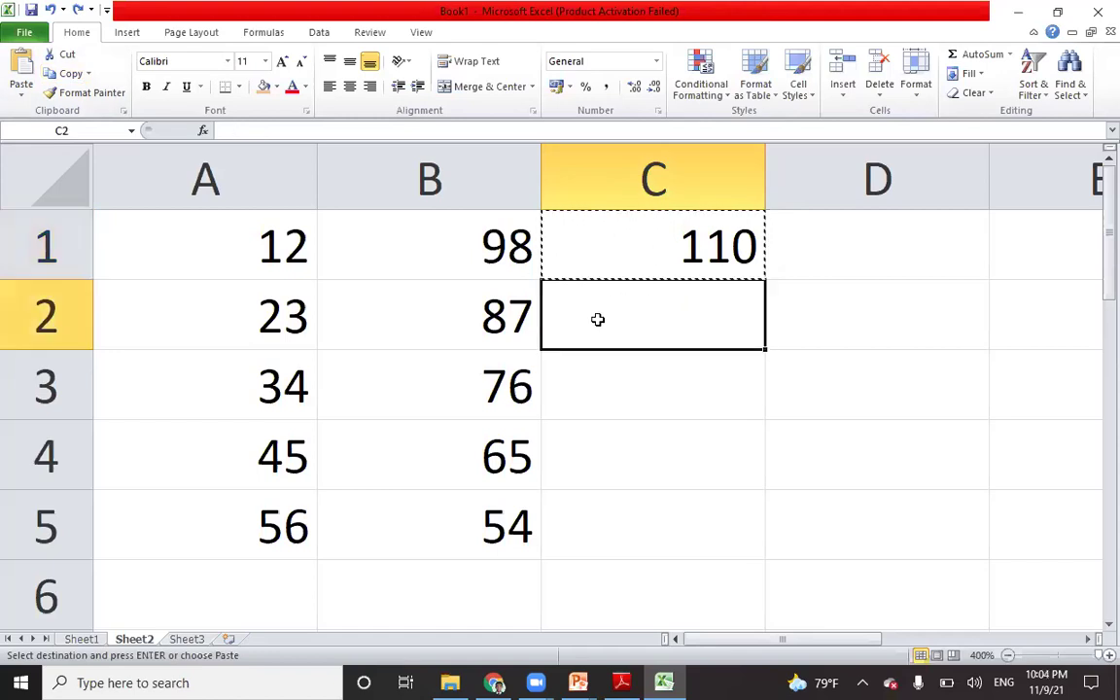
{"action": "left_click_drag", "start_coordinate": [597, 319], "coordinate": [596, 519]}
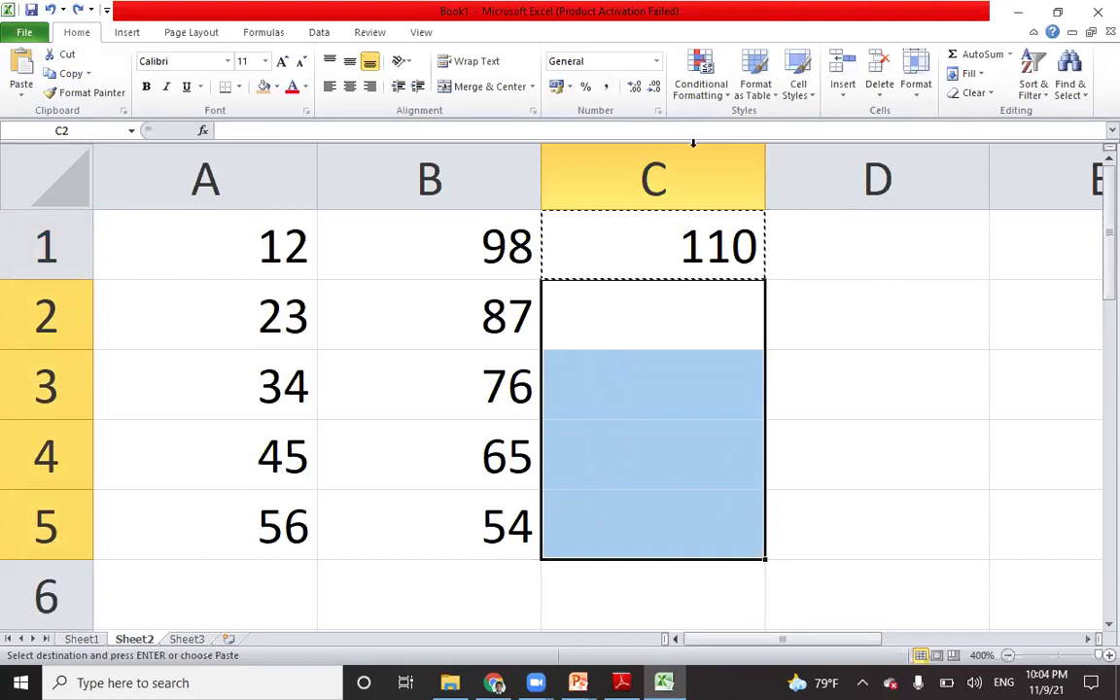
{"action": "left_click_drag", "start_coordinate": [640, 310], "coordinate": [632, 495]}
{"action": "left_click_drag", "start_coordinate": [648, 327], "coordinate": [648, 514]}
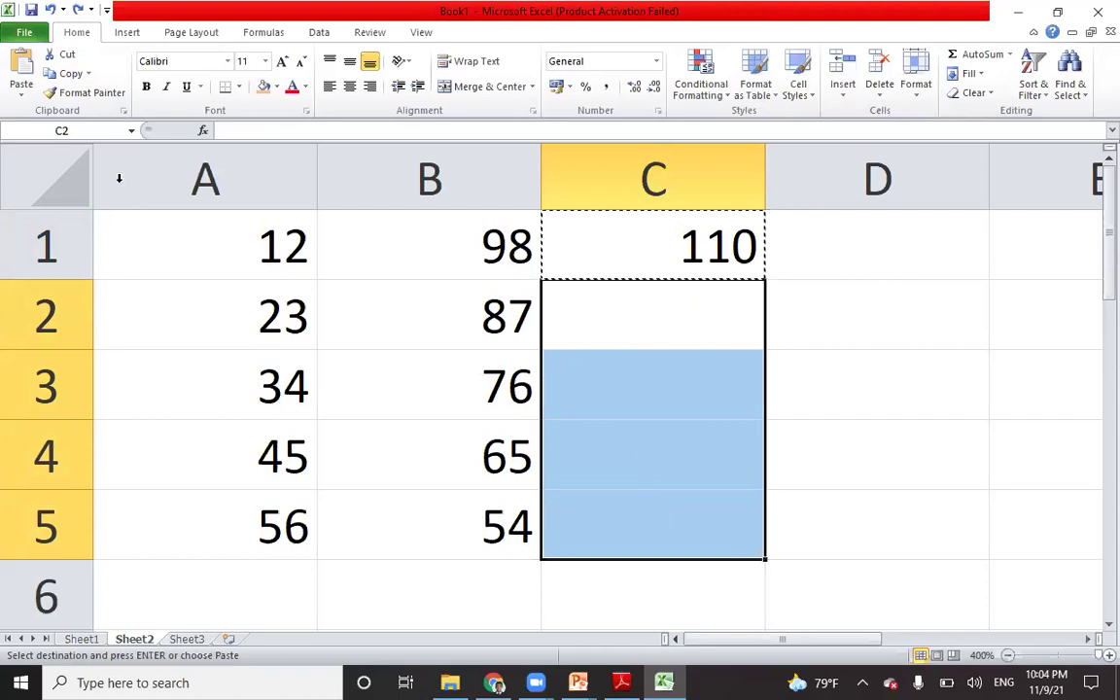
{"action": "left_click", "coordinate": [21, 65]}
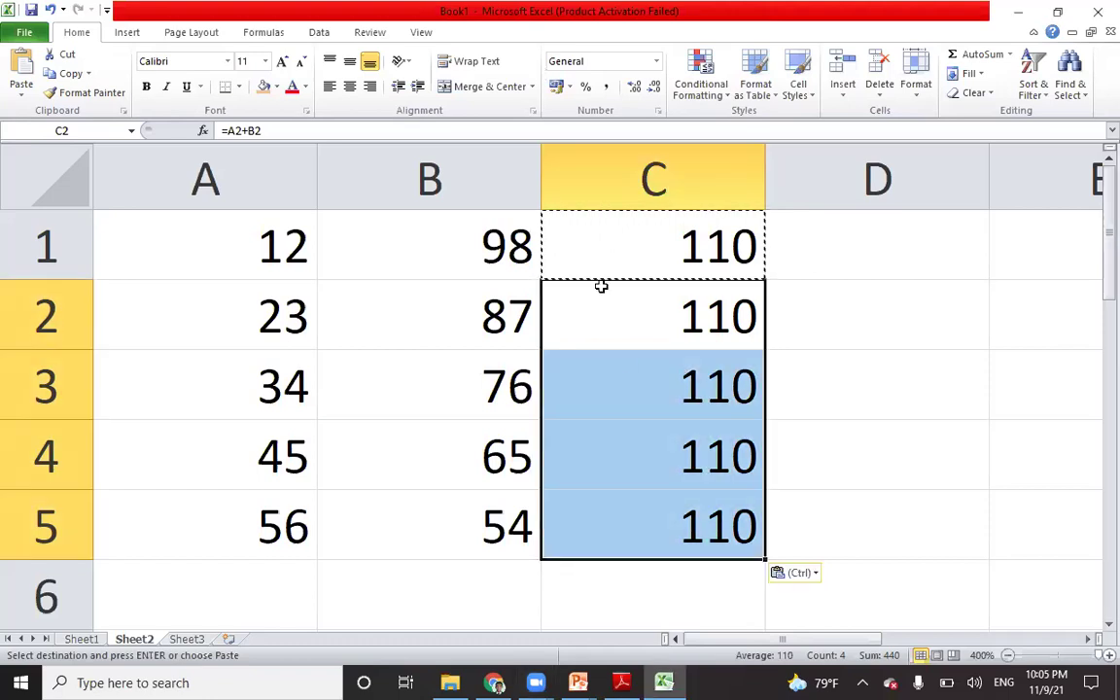
Step: Undo the paste in C2:C5, clear the copy marquee and reselect cell C1
{"action": "left_click", "coordinate": [601, 254]}
{"action": "key", "text": "ctrl+z"}
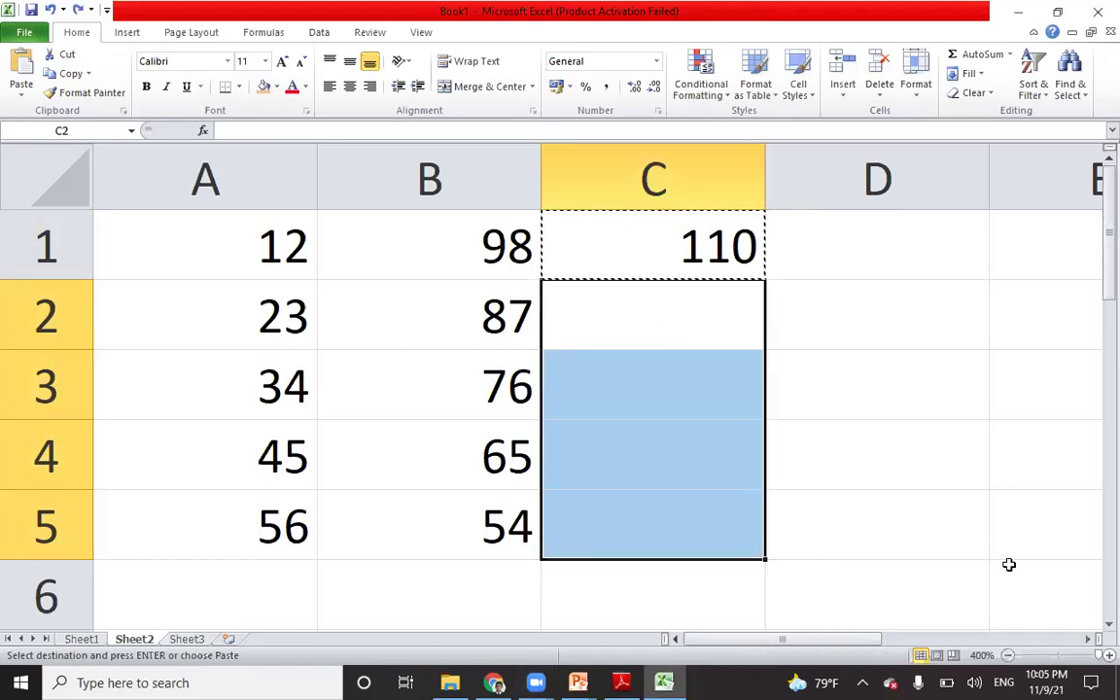
{"action": "left_click", "coordinate": [972, 545]}
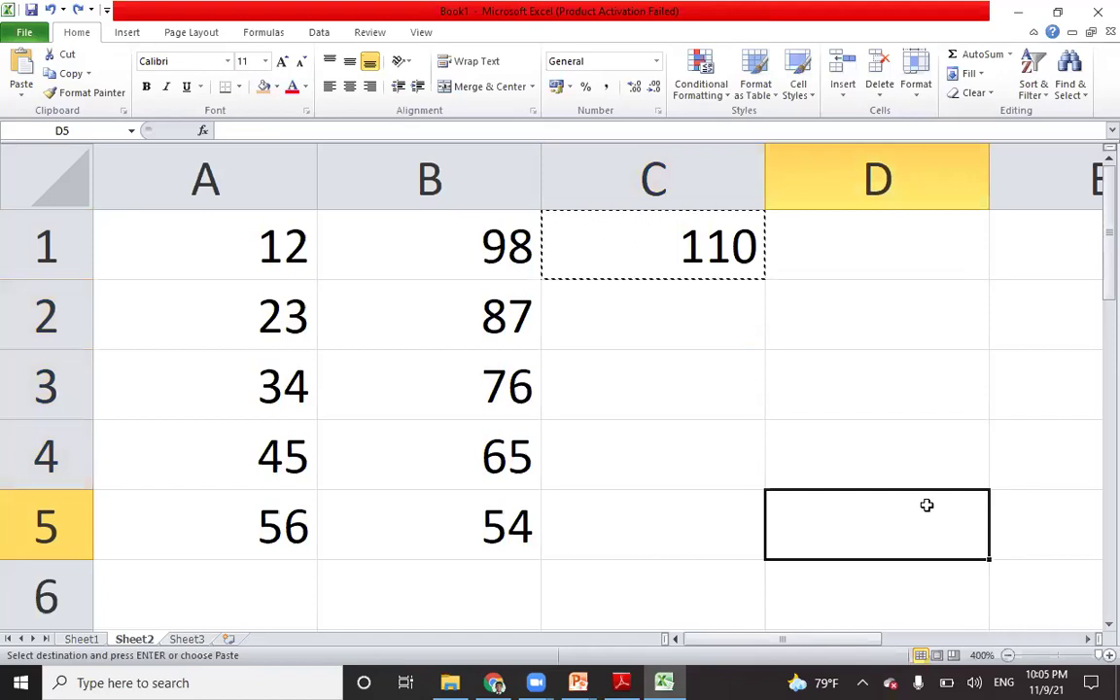
{"action": "left_click", "coordinate": [616, 245]}
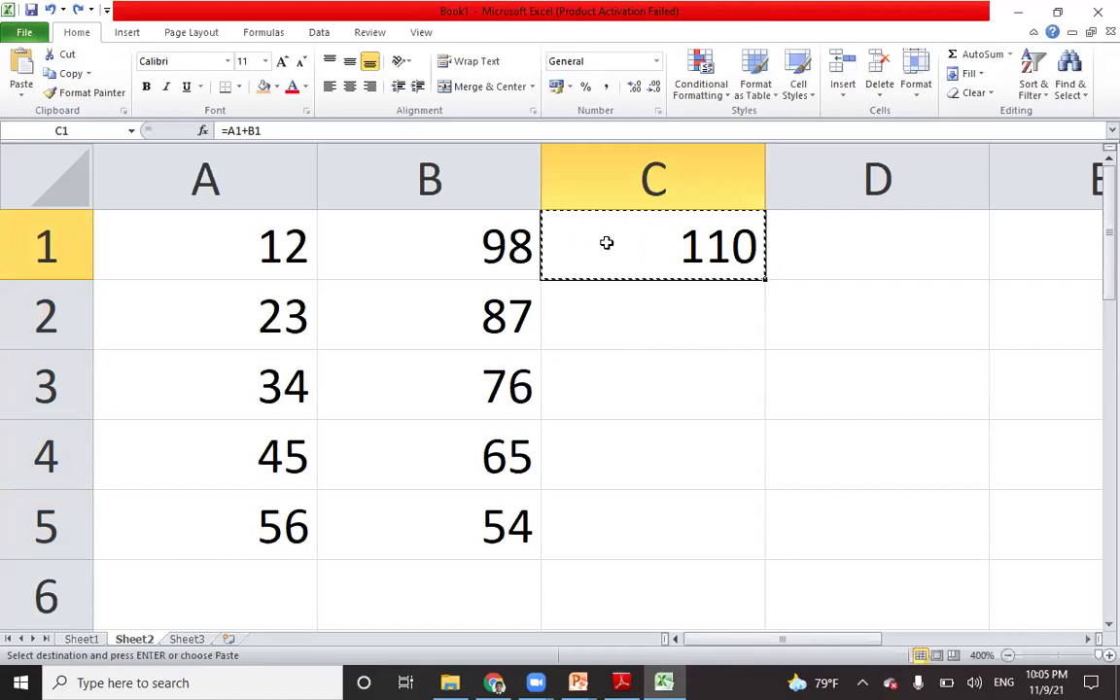
{"action": "left_click", "coordinate": [825, 436]}
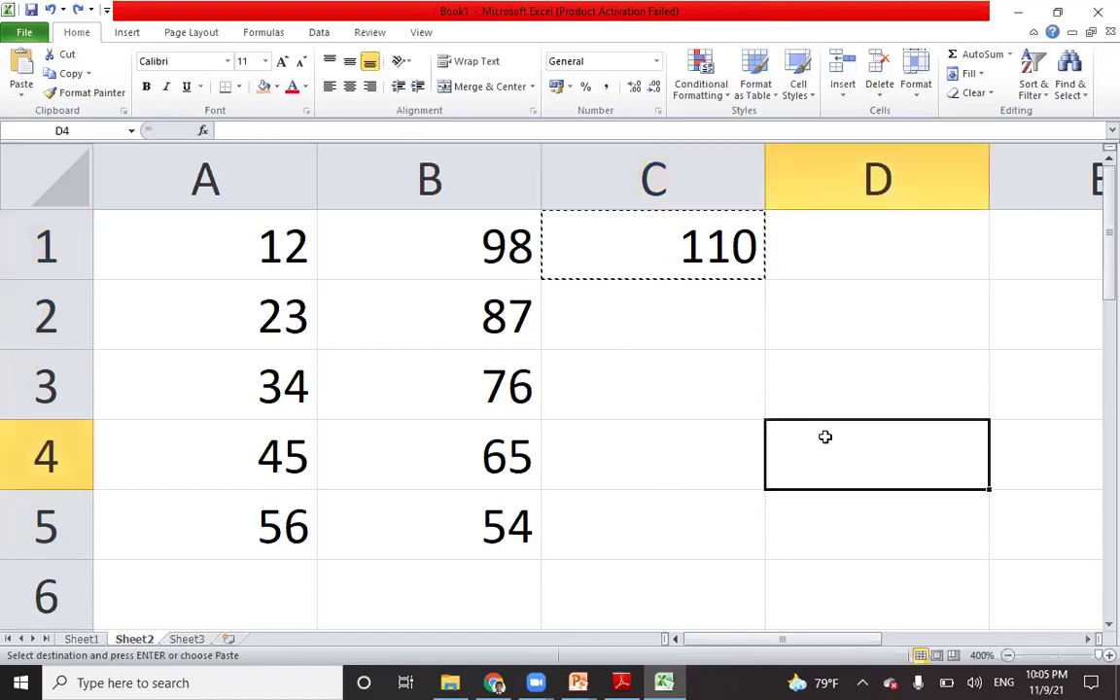
{"action": "double_click", "coordinate": [826, 353]}
{"action": "left_click", "coordinate": [714, 331]}
{"action": "left_click", "coordinate": [660, 242]}
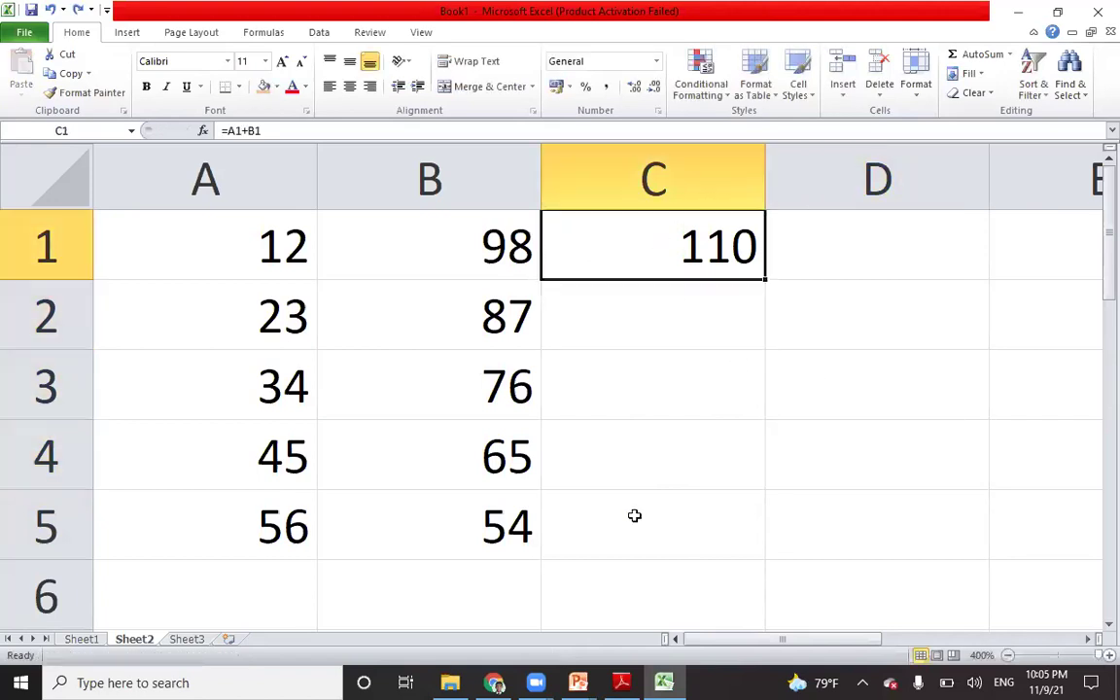
Step: Copy cell C1 again, paste its formula into C2:C5, and open the formula in C2 for inspection
{"action": "mouse_move", "coordinate": [639, 680]}
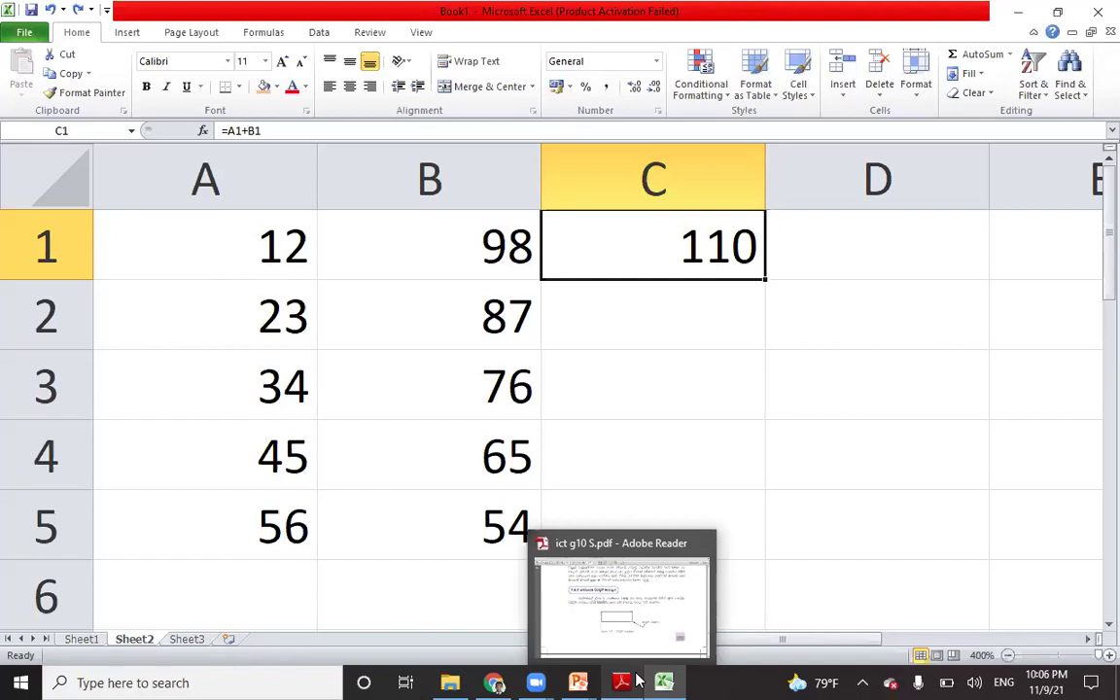
{"action": "key", "text": "ctrl+c"}
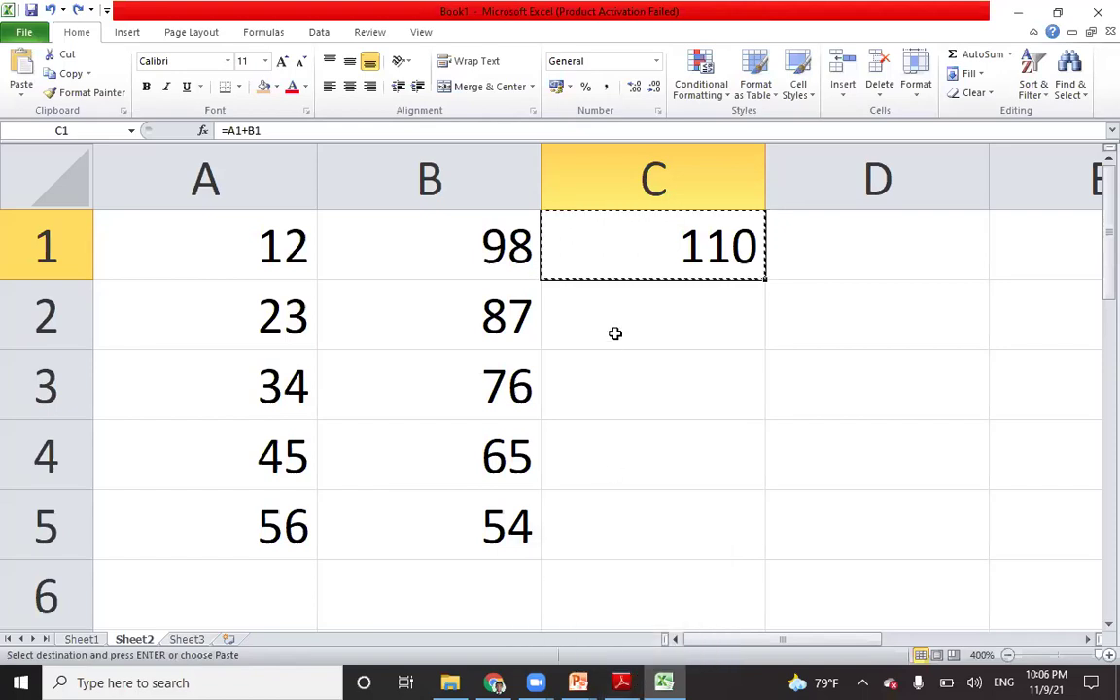
{"action": "left_click_drag", "start_coordinate": [616, 333], "coordinate": [615, 502]}
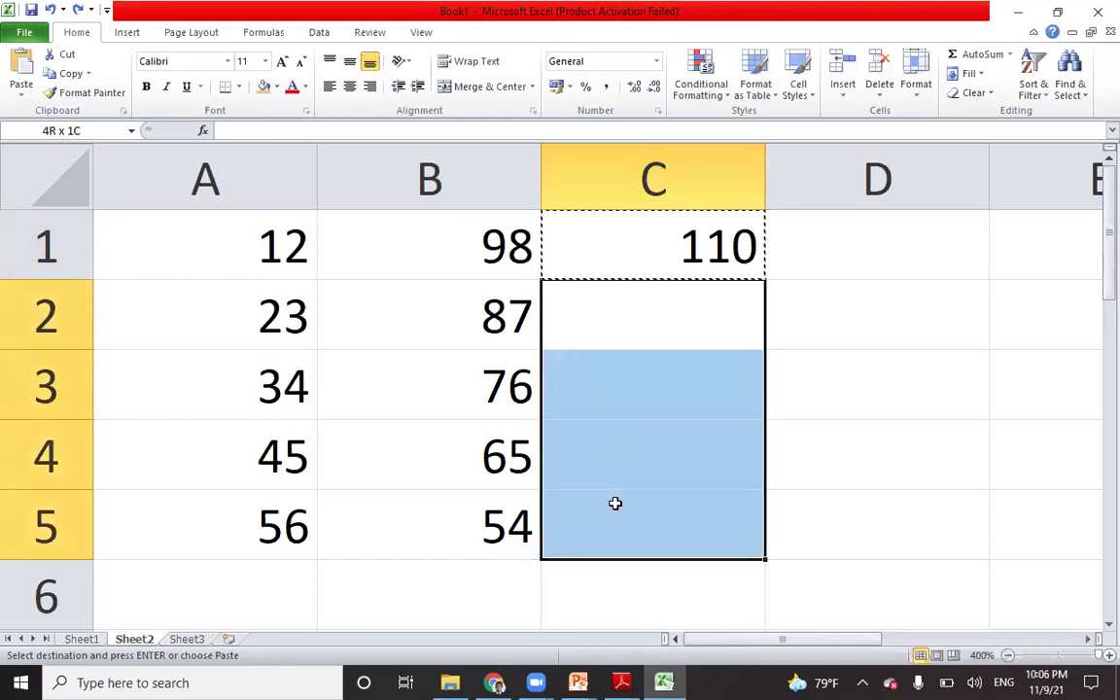
{"action": "left_click_drag", "start_coordinate": [616, 502], "coordinate": [615, 502]}
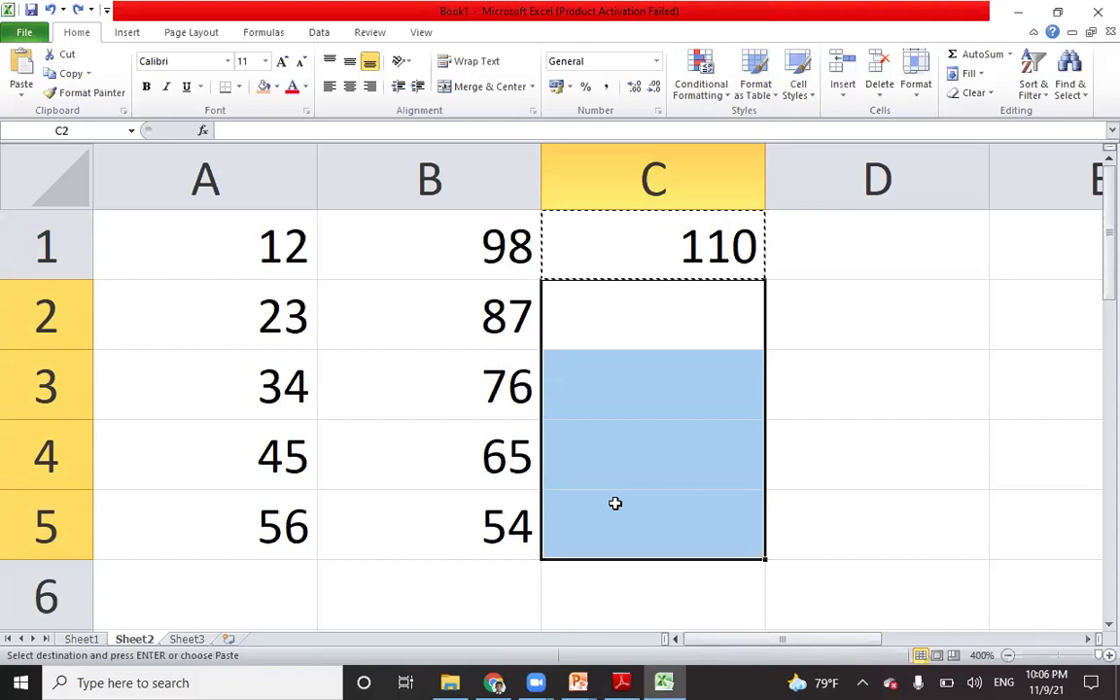
{"action": "key", "text": "ctrl+v"}
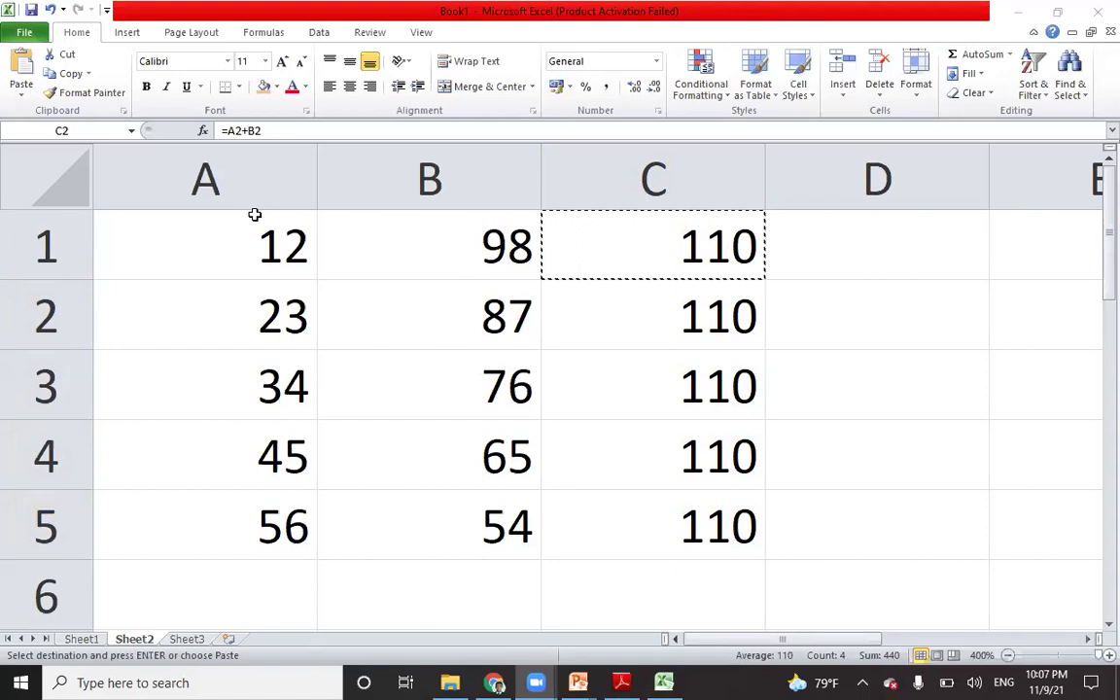
{"action": "key", "text": "ctrl+v"}
{"action": "key", "text": "F2"}
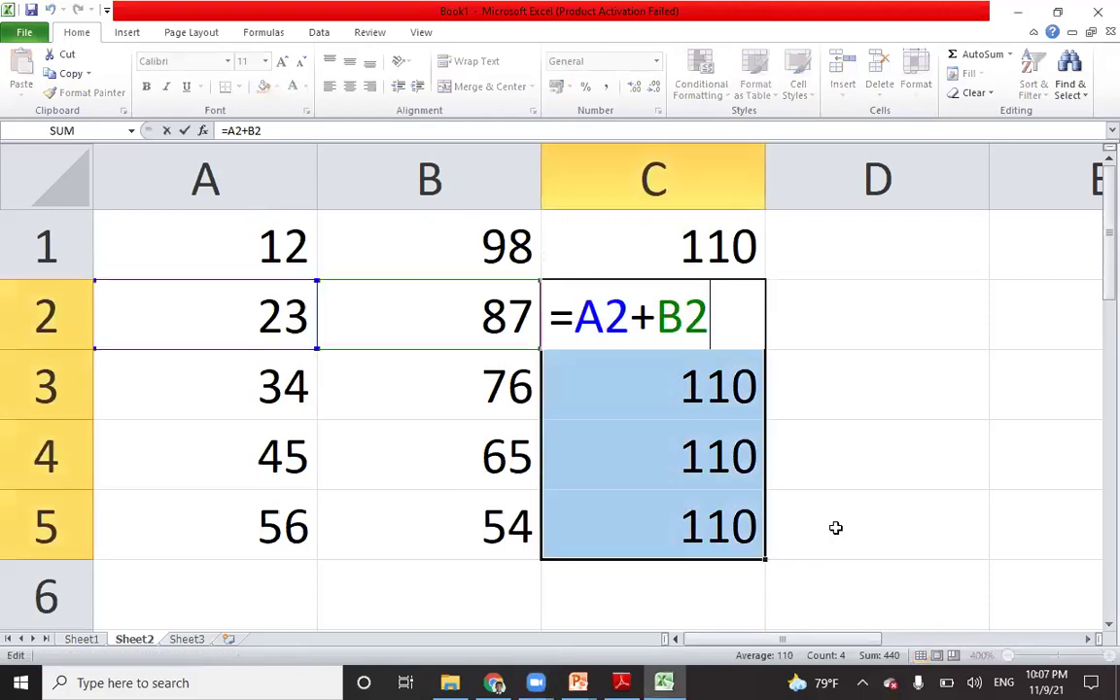
Step: Enter the note Ctrl+V in cell D5 beside the pasted column
{"action": "left_click", "coordinate": [837, 528]}
{"action": "type", "text": "v"}
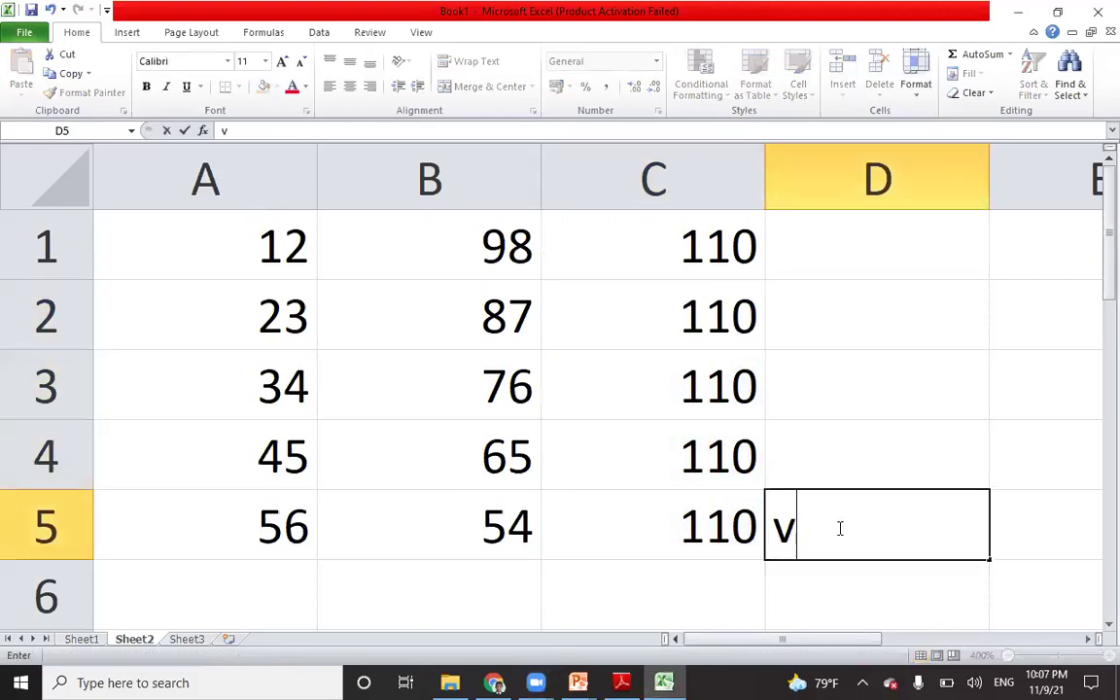
{"action": "key", "text": "BackSpace"}
{"action": "type", "text": "V"}
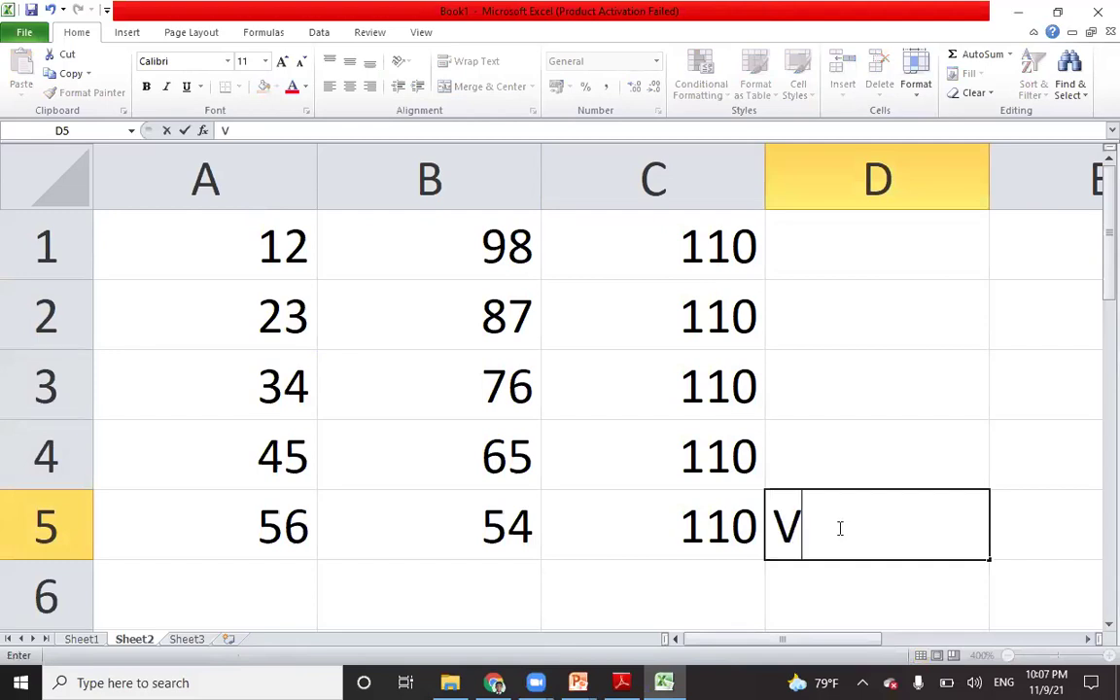
{"action": "key", "text": "BackSpace"}
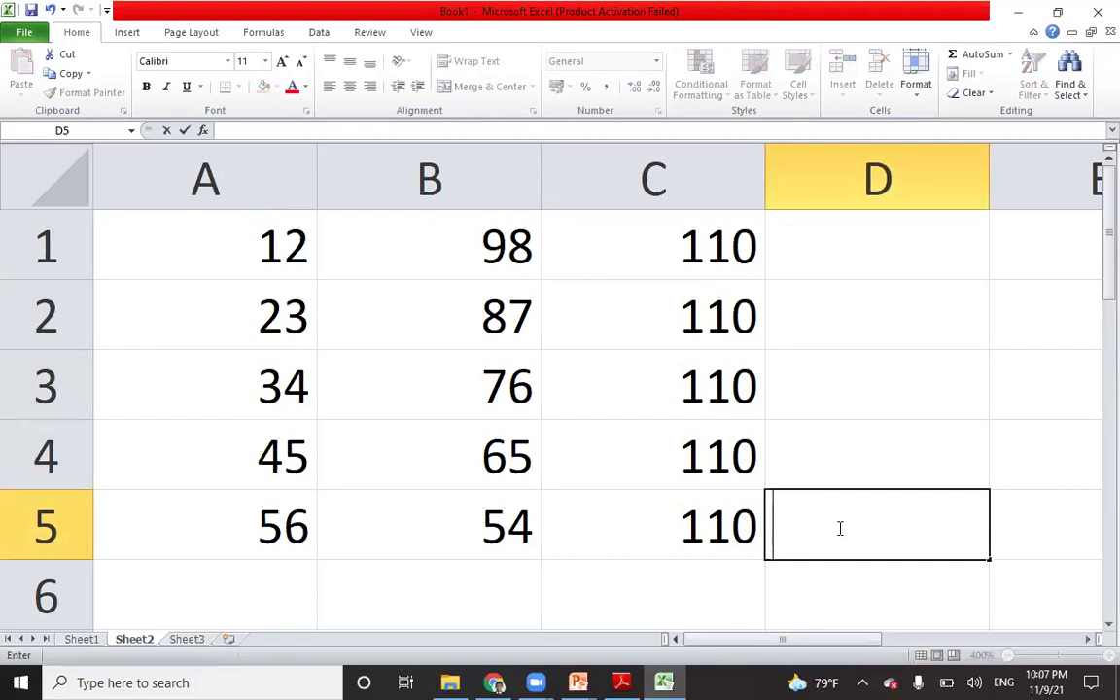
{"action": "type", "text": "Ct"}
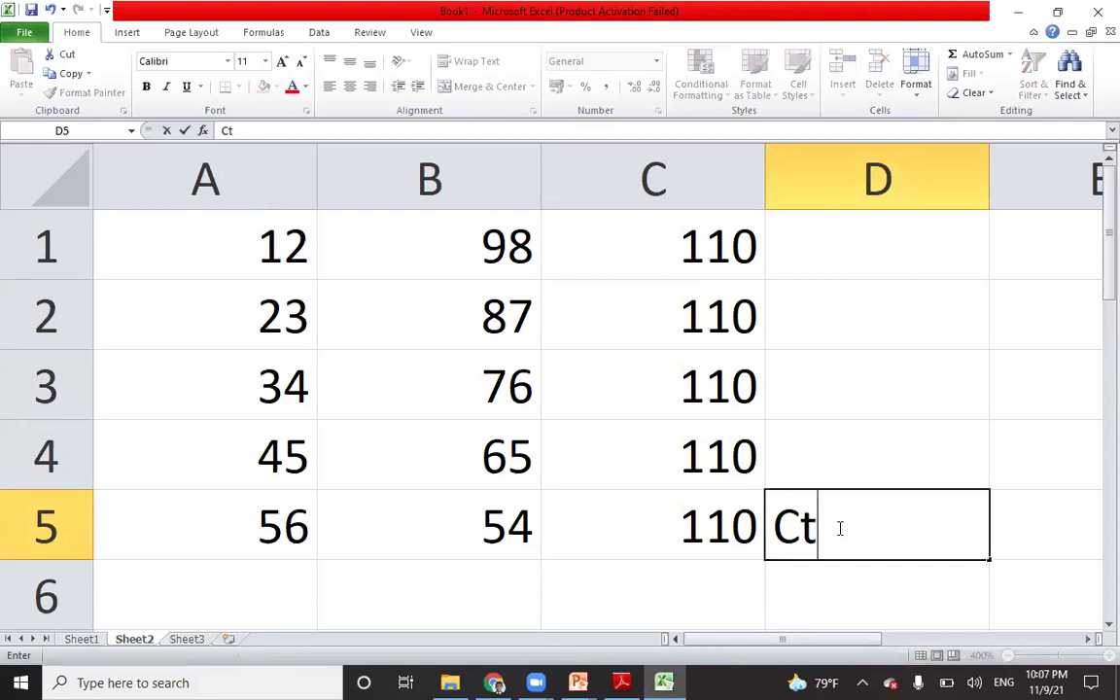
{"action": "type", "text": "rl+V"}
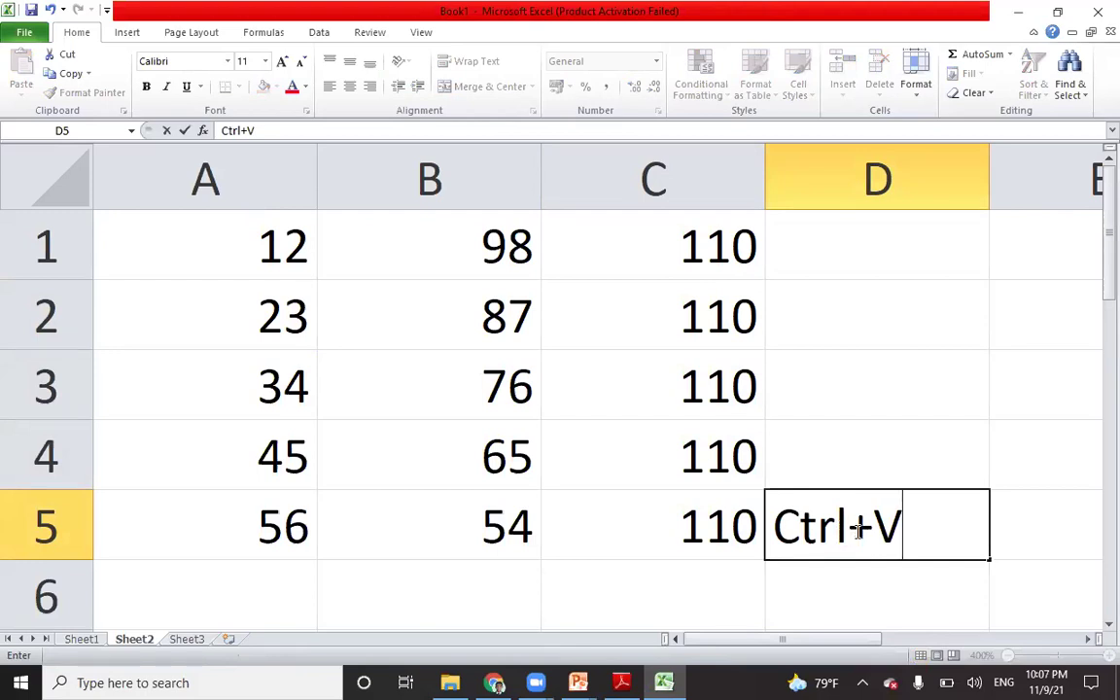
Step: Erase the shortcut note from cell D5
{"action": "key", "text": "BackSpace"}
{"action": "key", "text": "BackSpace"}
{"action": "key", "text": "BackSpace"}
{"action": "key", "text": "BackSpace"}
{"action": "key", "text": "BackSpace"}
{"action": "key", "text": "BackSpace"}
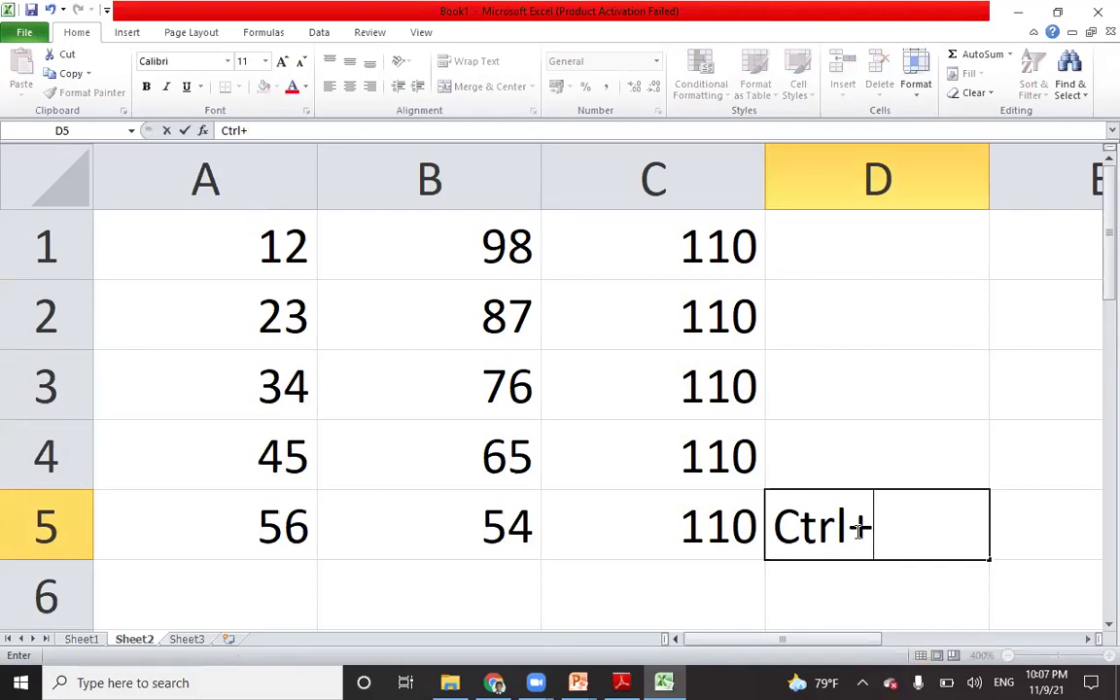
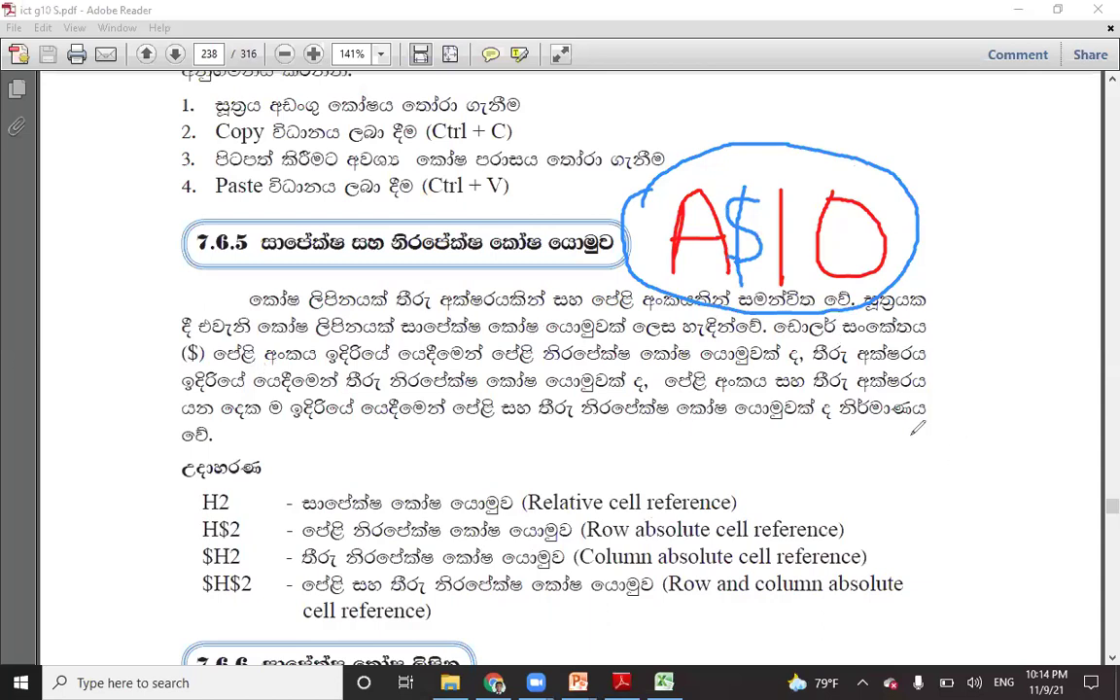
Step: On page 238 of ict g10 S.pdf in Adobe Reader, write $A10 in blue freehand beside the end of the section 7.6.5 paragraph
{"action": "mouse_move", "coordinate": [903, 442]}
{"action": "left_mouse_down"}
{"action": "mouse_move", "coordinate": [903, 459]}
{"action": "mouse_move", "coordinate": [907, 418]}
{"action": "mouse_move", "coordinate": [937, 483]}
{"action": "mouse_move", "coordinate": [933, 449]}
{"action": "mouse_move", "coordinate": [953, 447]}
{"action": "left_mouse_up"}
{"action": "left_click_drag", "start_coordinate": [964, 405], "coordinate": [968, 473]}
{"action": "left_click_drag", "start_coordinate": [987, 407], "coordinate": [985, 408]}
{"action": "left_click_drag", "start_coordinate": [875, 435], "coordinate": [825, 486]}
{"action": "left_click_drag", "start_coordinate": [861, 426], "coordinate": [847, 513]}
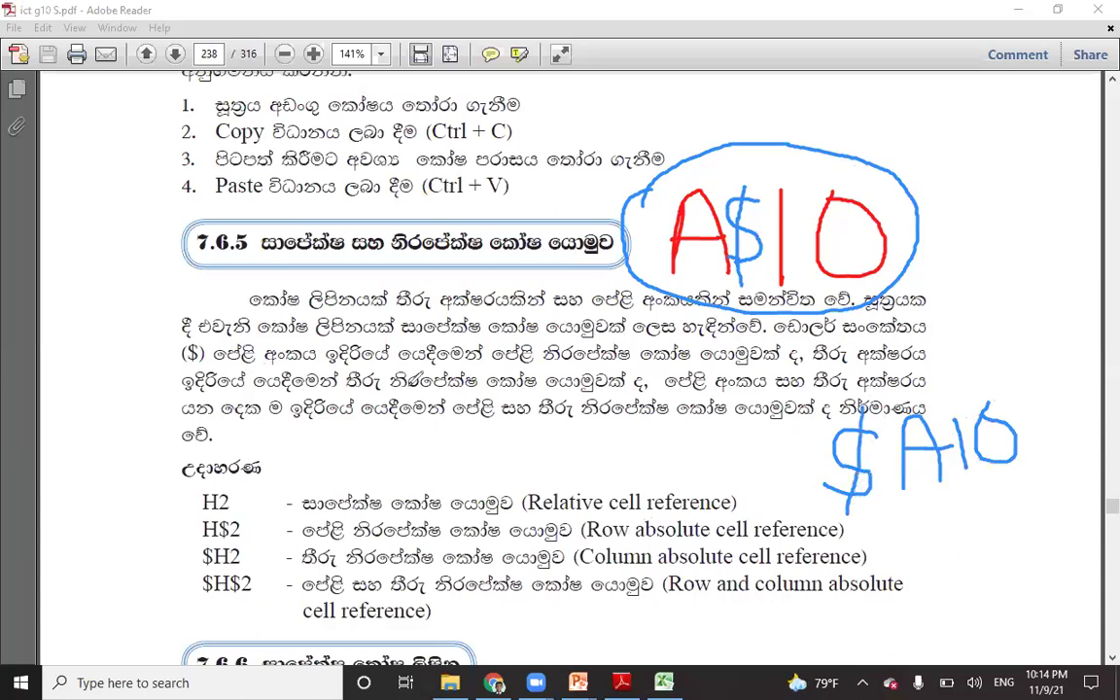
Step: Underline the column absolute and row absolute phrases in blue, with arrows leading to $A10 and A$10 respectively
{"action": "mouse_move", "coordinate": [347, 393]}
{"action": "left_mouse_down"}
{"action": "mouse_move", "coordinate": [618, 387]}
{"action": "mouse_move", "coordinate": [802, 462]}
{"action": "left_mouse_up"}
{"action": "left_click_drag", "start_coordinate": [775, 443], "coordinate": [773, 469]}
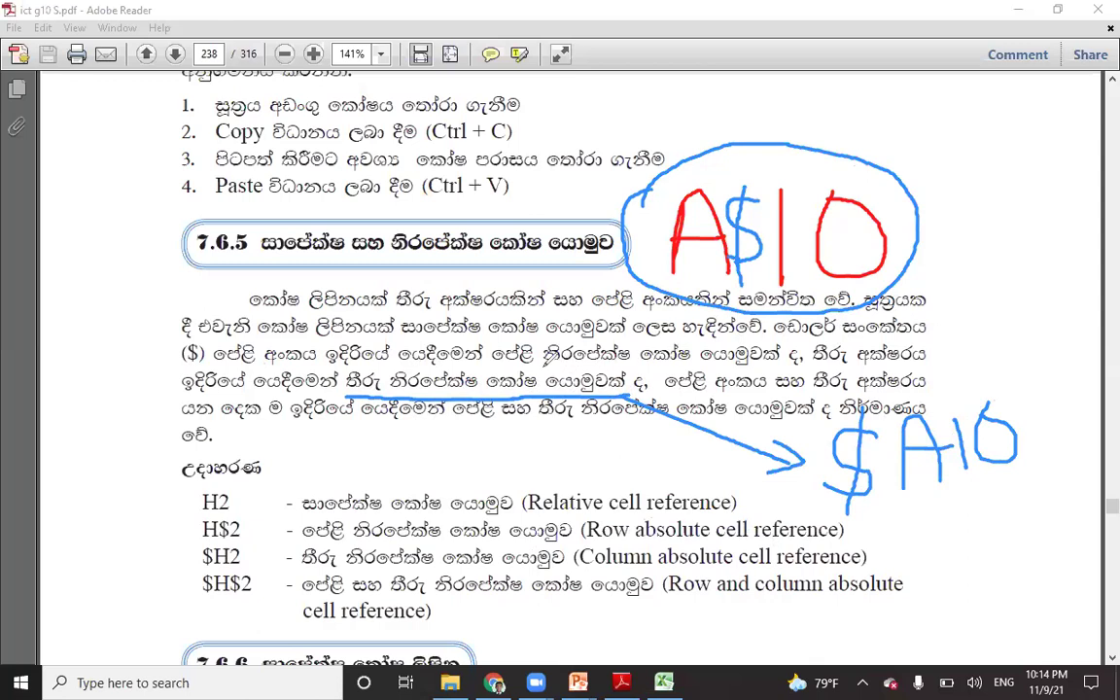
{"action": "mouse_move", "coordinate": [492, 366]}
{"action": "left_mouse_down"}
{"action": "mouse_move", "coordinate": [782, 366]}
{"action": "mouse_move", "coordinate": [784, 290]}
{"action": "mouse_move", "coordinate": [793, 310]}
{"action": "left_mouse_up"}
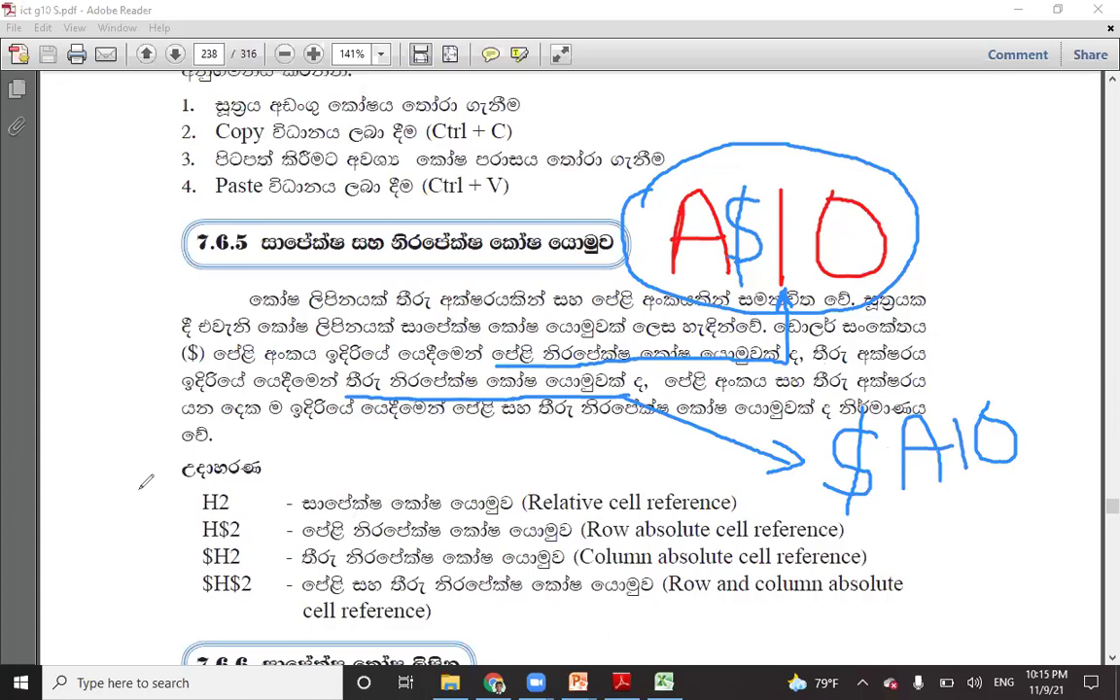
Step: Write $A$10 in blue over the examples list and link the underlined row-and-column absolute phrase to it with a red arrow
{"action": "left_click_drag", "start_coordinate": [127, 496], "coordinate": [82, 528]}
{"action": "mouse_move", "coordinate": [143, 491]}
{"action": "left_mouse_down"}
{"action": "mouse_move", "coordinate": [129, 505]}
{"action": "mouse_move", "coordinate": [136, 569]}
{"action": "left_mouse_up"}
{"action": "mouse_move", "coordinate": [177, 498]}
{"action": "left_mouse_down"}
{"action": "mouse_move", "coordinate": [177, 549]}
{"action": "mouse_move", "coordinate": [254, 522]}
{"action": "mouse_move", "coordinate": [244, 543]}
{"action": "left_mouse_up"}
{"action": "left_click_drag", "start_coordinate": [261, 475], "coordinate": [260, 562]}
{"action": "left_click_drag", "start_coordinate": [299, 492], "coordinate": [299, 562]}
{"action": "left_click_drag", "start_coordinate": [340, 503], "coordinate": [335, 507]}
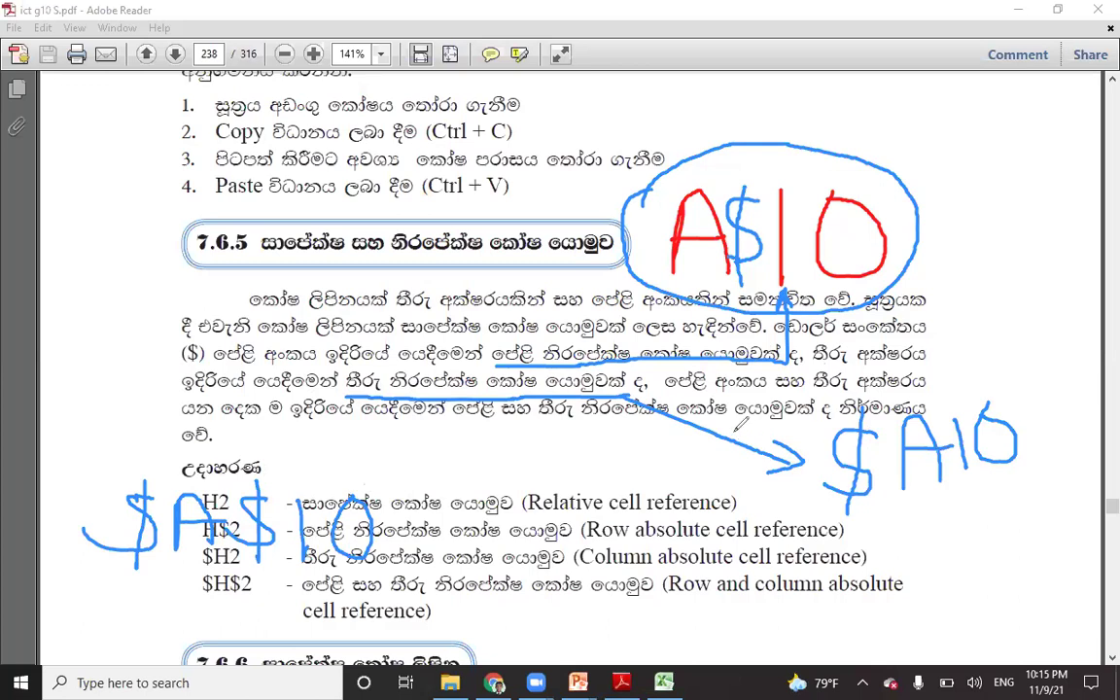
{"action": "left_click_drag", "start_coordinate": [452, 425], "coordinate": [827, 418]}
{"action": "mouse_move", "coordinate": [452, 425]}
{"action": "left_mouse_down"}
{"action": "mouse_move", "coordinate": [402, 490]}
{"action": "mouse_move", "coordinate": [416, 498]}
{"action": "left_mouse_up"}
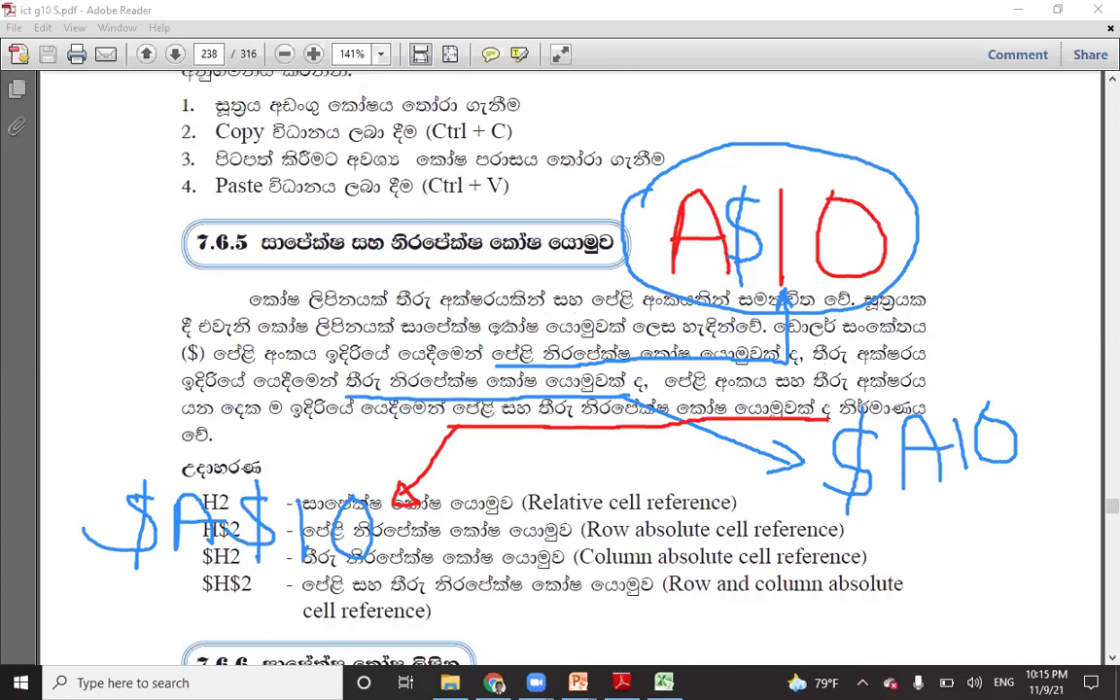
Step: Underline the relative cell reference phrase in red, extend a line toward the 7.6.5 heading, and write A10 beside it
{"action": "left_click_drag", "start_coordinate": [404, 332], "coordinate": [670, 328]}
{"action": "left_click_drag", "start_coordinate": [395, 335], "coordinate": [252, 246]}
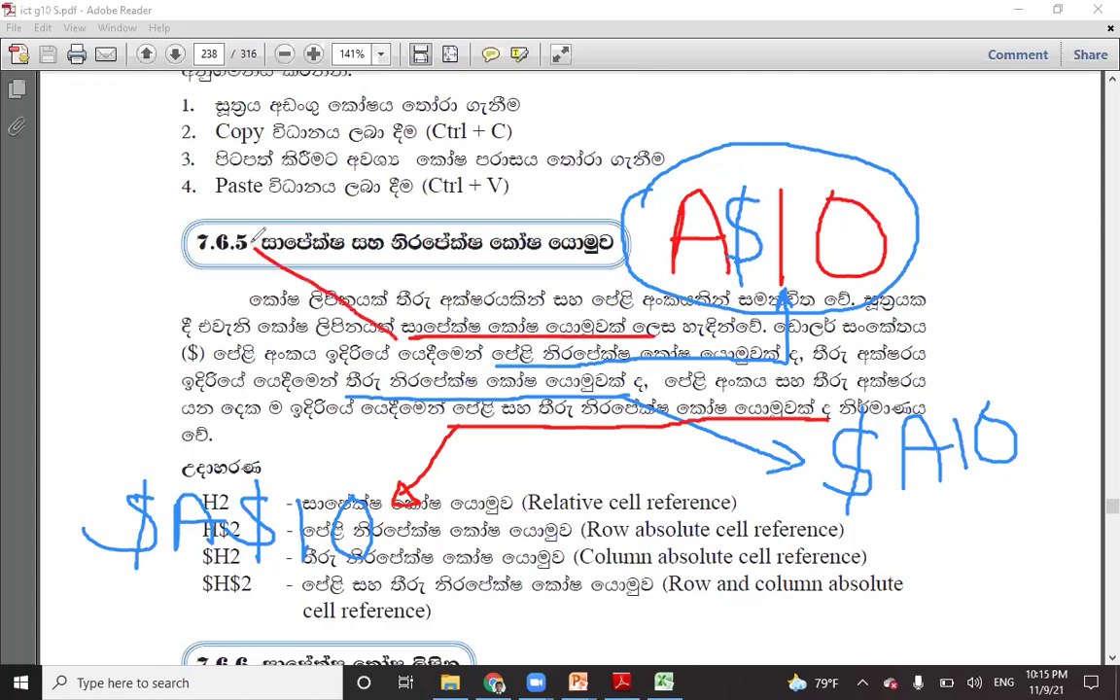
{"action": "mouse_move", "coordinate": [114, 224]}
{"action": "left_mouse_down"}
{"action": "mouse_move", "coordinate": [101, 317]}
{"action": "mouse_move", "coordinate": [173, 319]}
{"action": "left_mouse_up"}
{"action": "left_click_drag", "start_coordinate": [102, 289], "coordinate": [164, 280]}
{"action": "left_click_drag", "start_coordinate": [212, 222], "coordinate": [199, 294]}
{"action": "mouse_move", "coordinate": [241, 221]}
{"action": "left_mouse_down"}
{"action": "mouse_move", "coordinate": [257, 254]}
{"action": "mouse_move", "coordinate": [216, 206]}
{"action": "mouse_move", "coordinate": [307, 241]}
{"action": "left_mouse_up"}
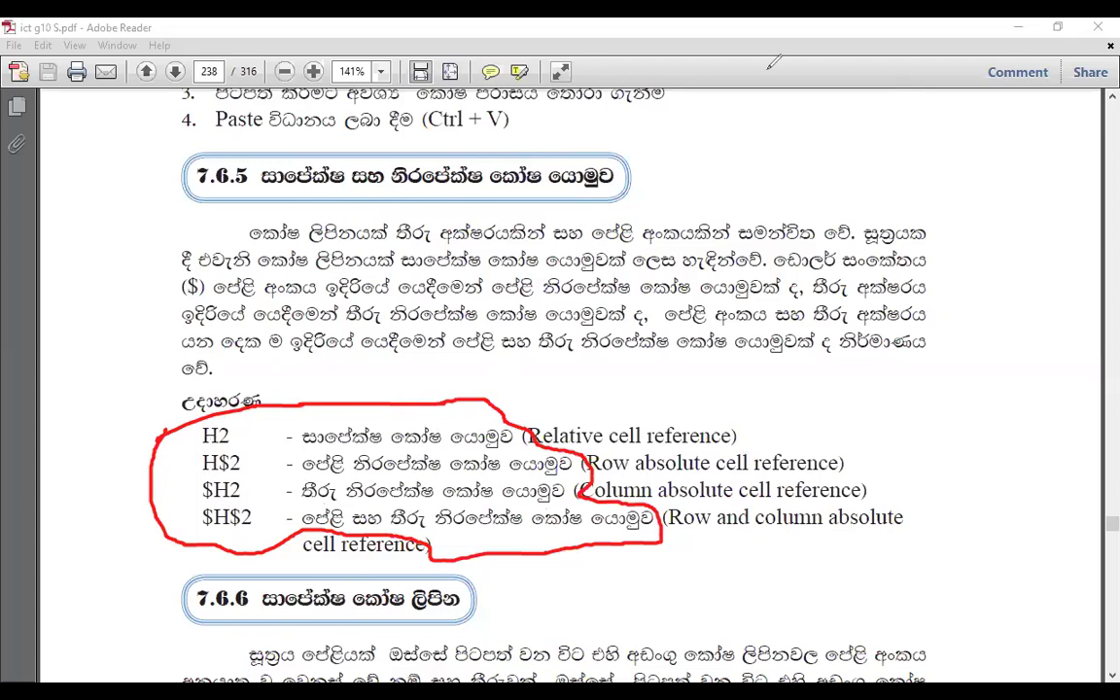
Step: Switch to Excel, check the addition formula in A5, and fill it across row 5 through D5
{"action": "key", "text": "k"}
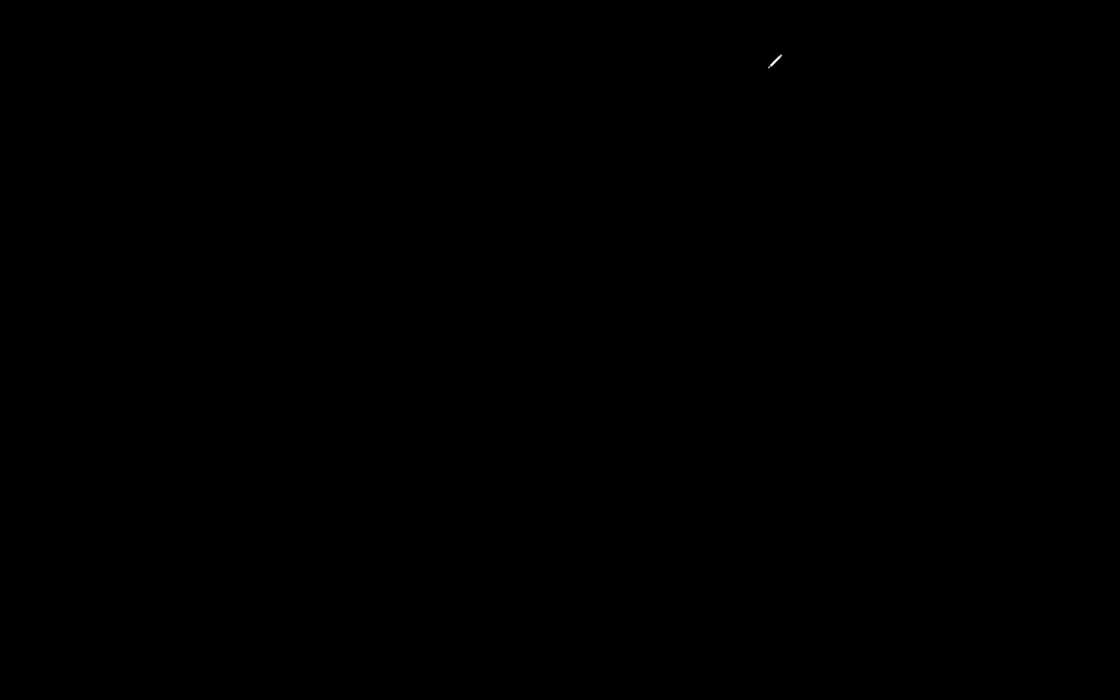
{"action": "key", "text": "alt+Tab"}
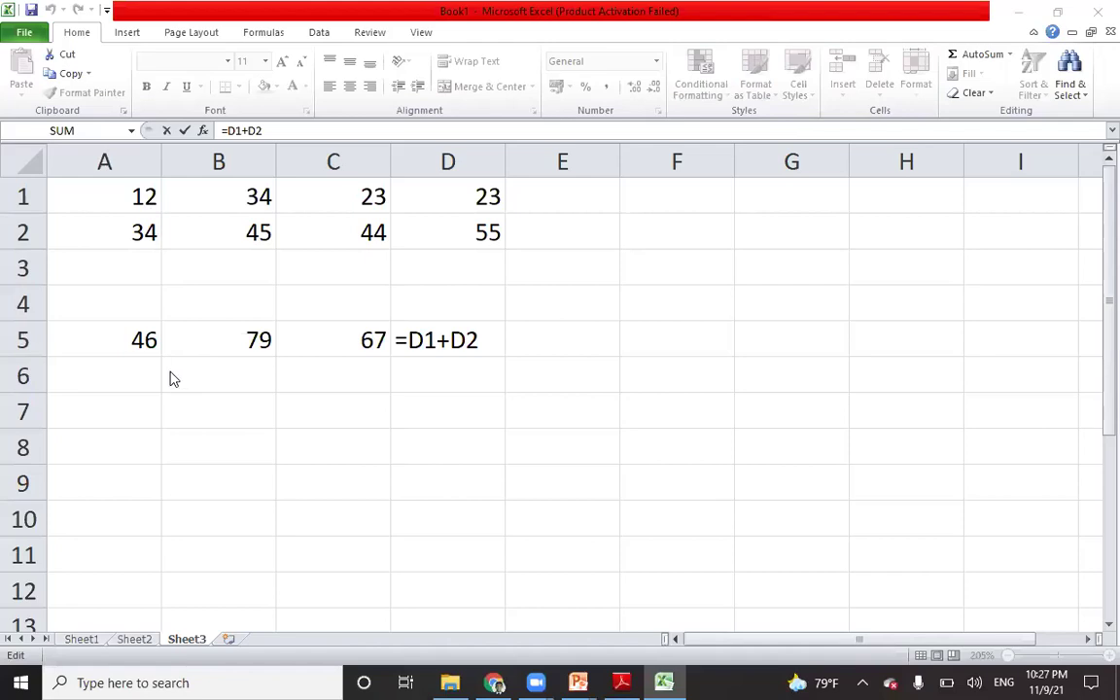
{"action": "left_click", "coordinate": [129, 343]}
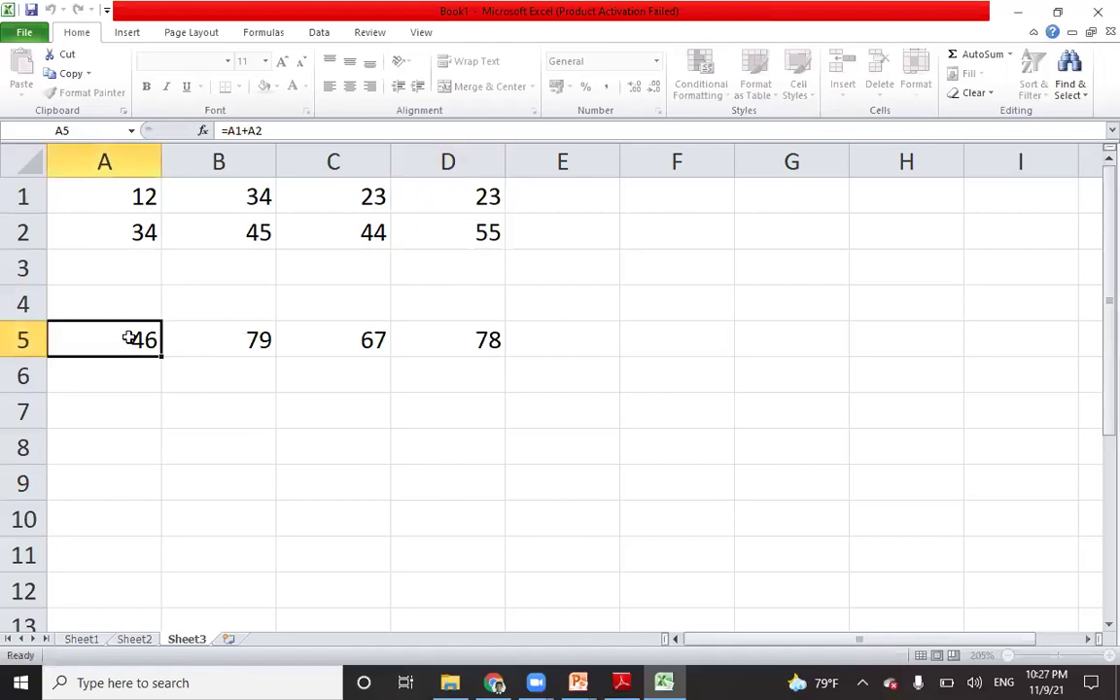
{"action": "double_click", "coordinate": [129, 340]}
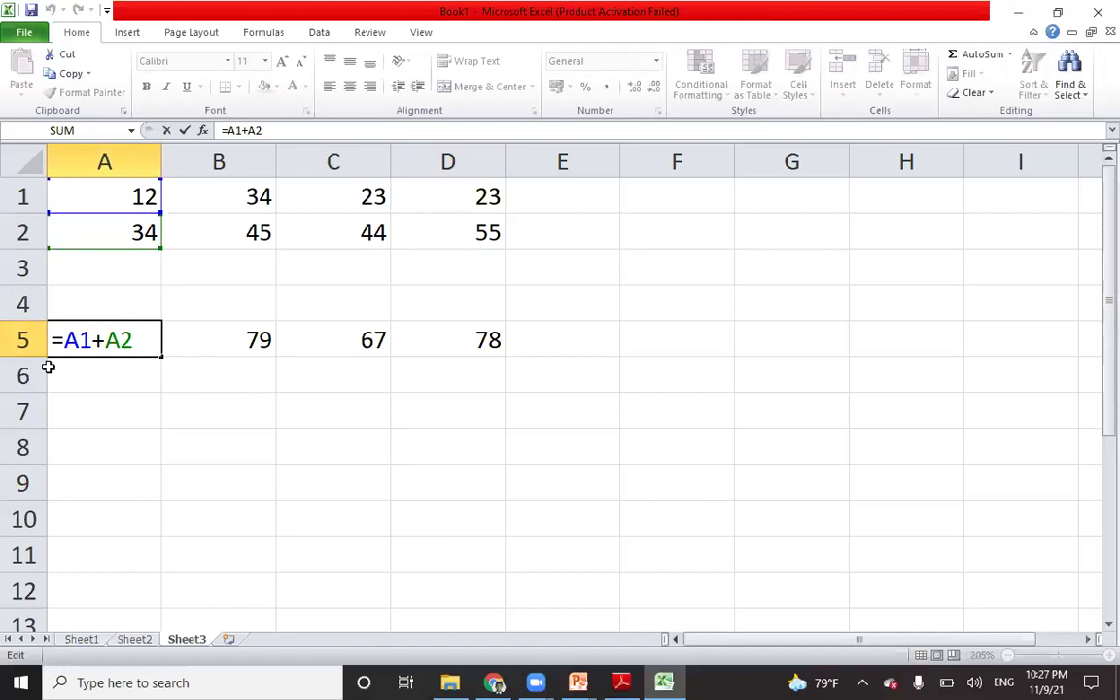
{"action": "key", "text": "Return"}
{"action": "left_click", "coordinate": [143, 343]}
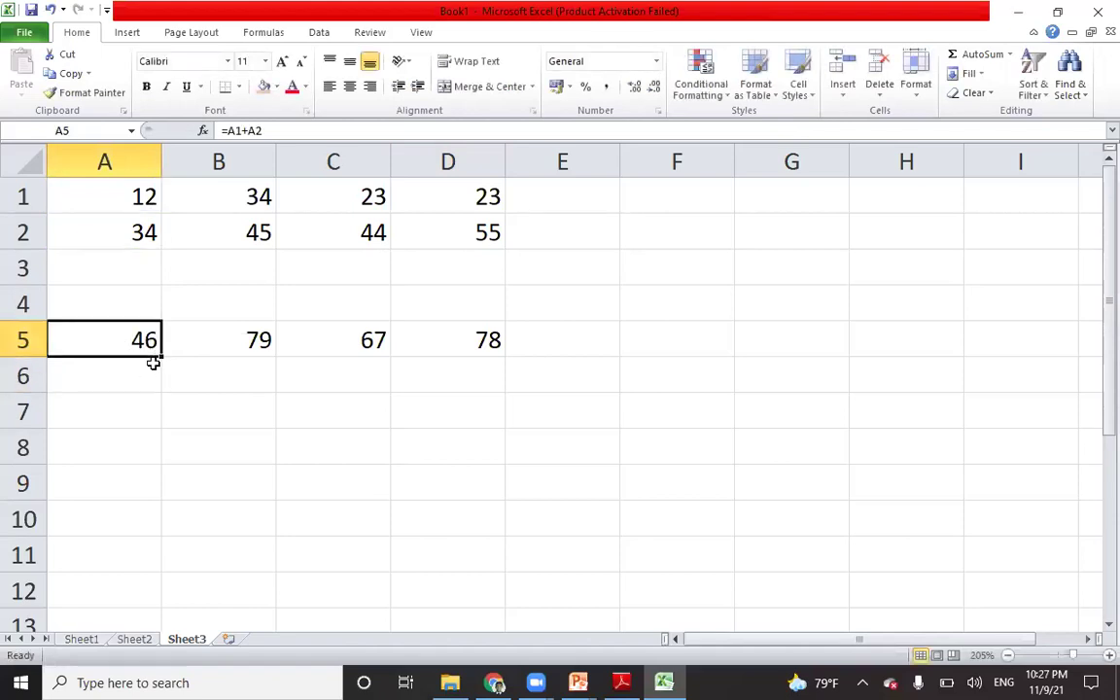
{"action": "left_click_drag", "start_coordinate": [161, 357], "coordinate": [494, 361]}
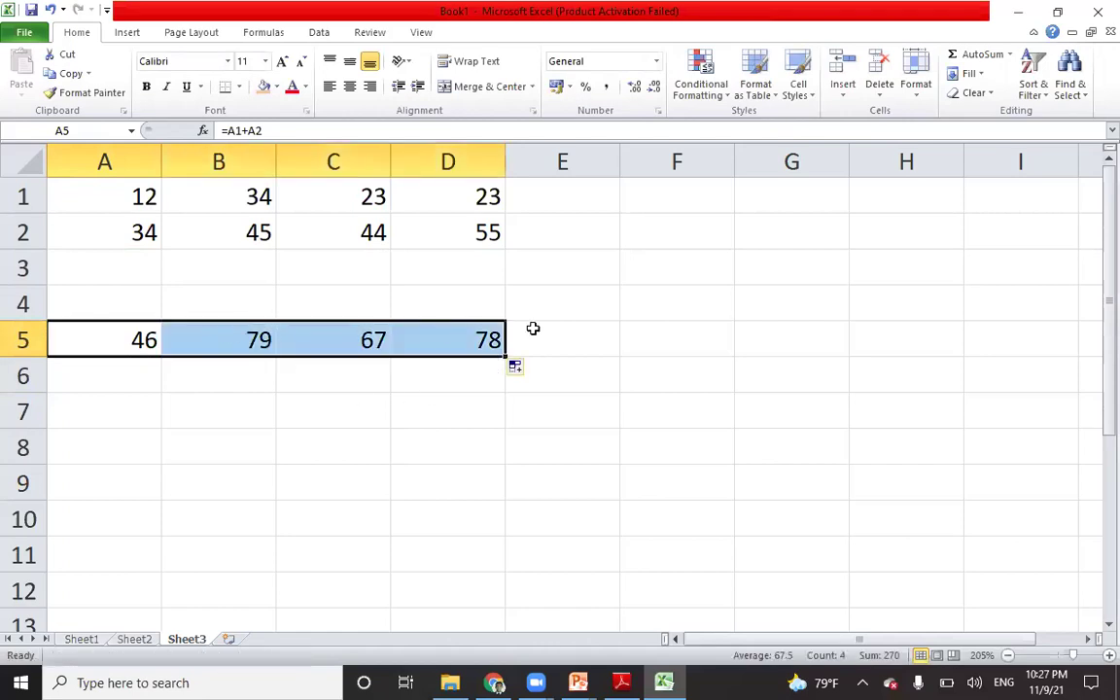
Step: Examine the formulas in B5, C5, D5 and A5 to compare how their column references adjust across row 5
{"action": "double_click", "coordinate": [211, 340]}
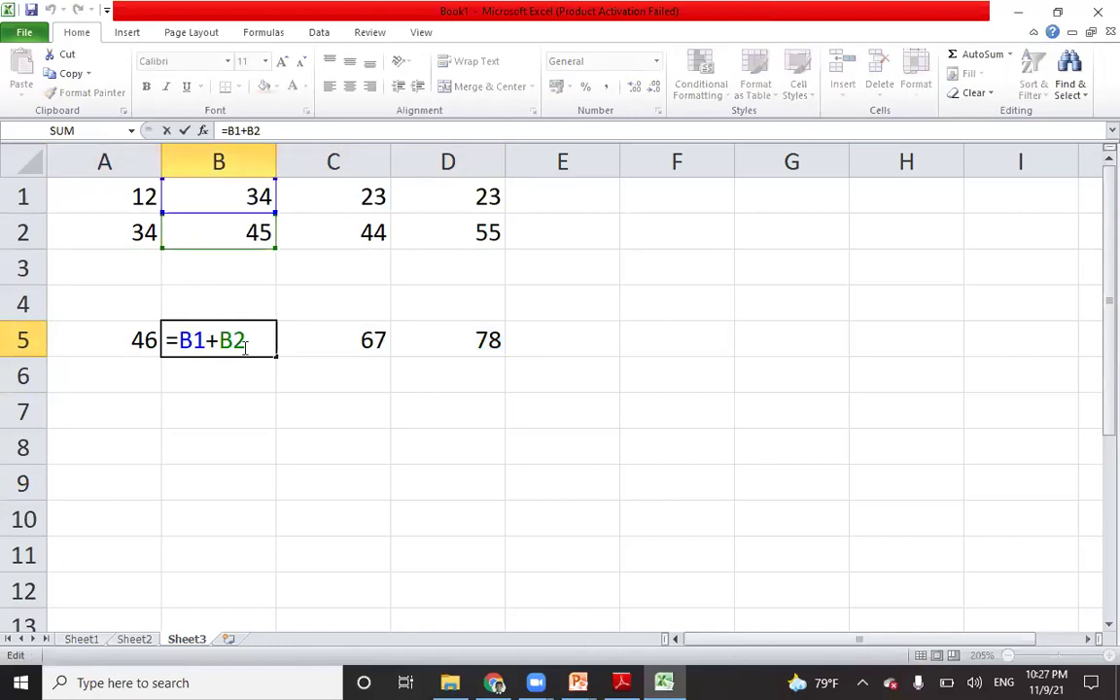
{"action": "key", "text": "Return"}
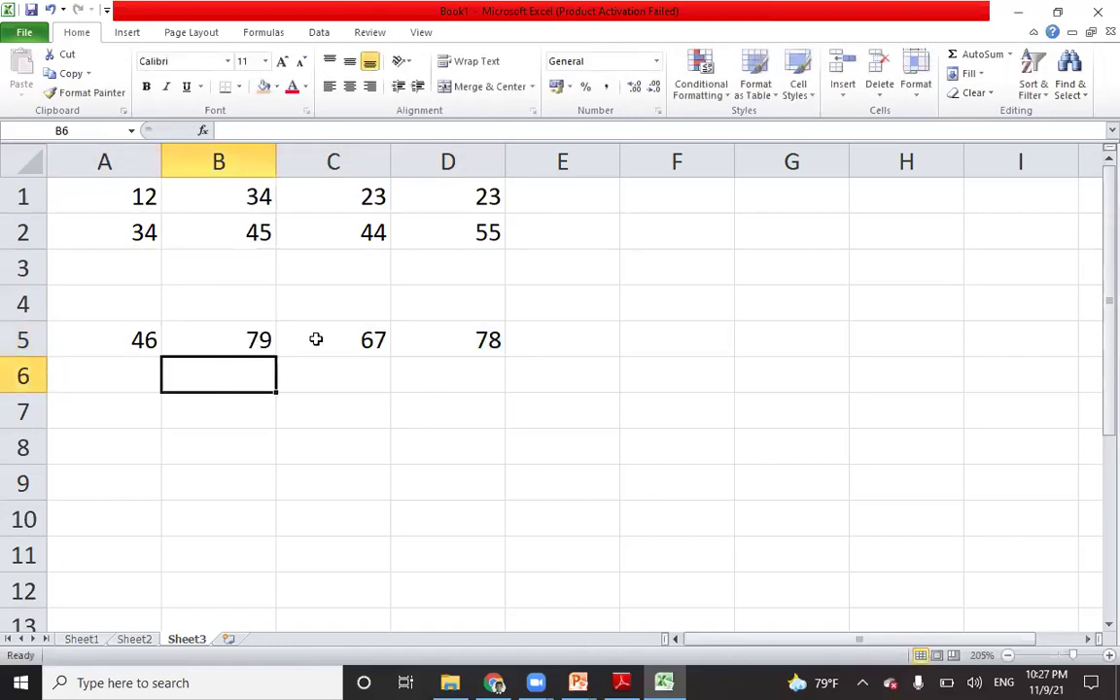
{"action": "double_click", "coordinate": [315, 336]}
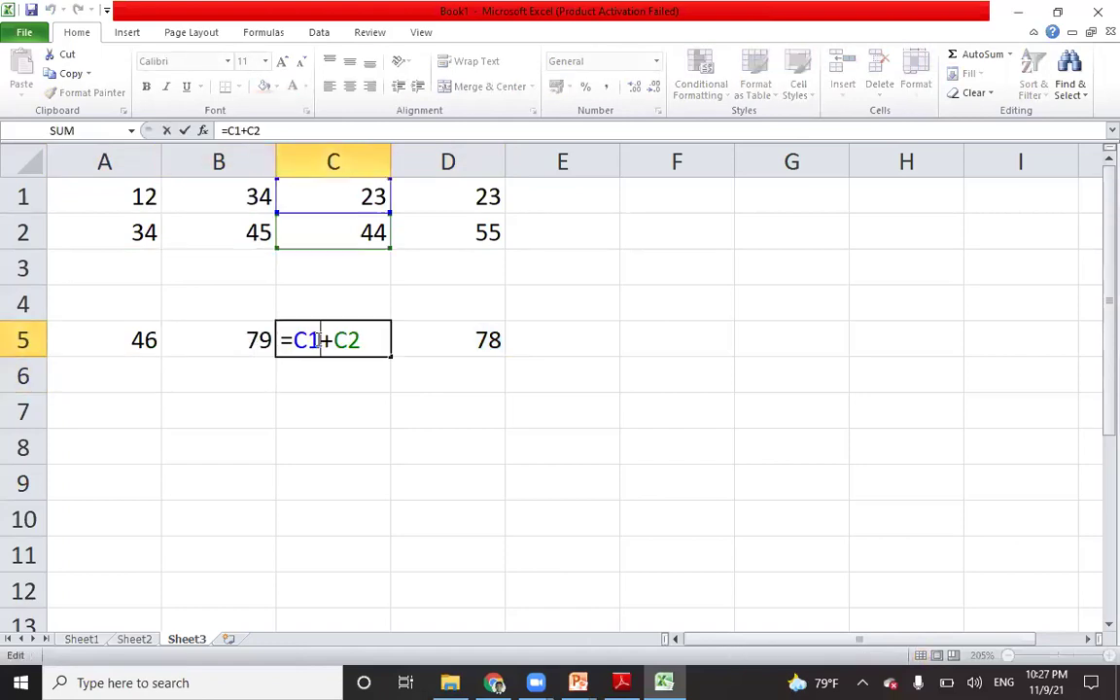
{"action": "key", "text": "Return"}
{"action": "double_click", "coordinate": [460, 342]}
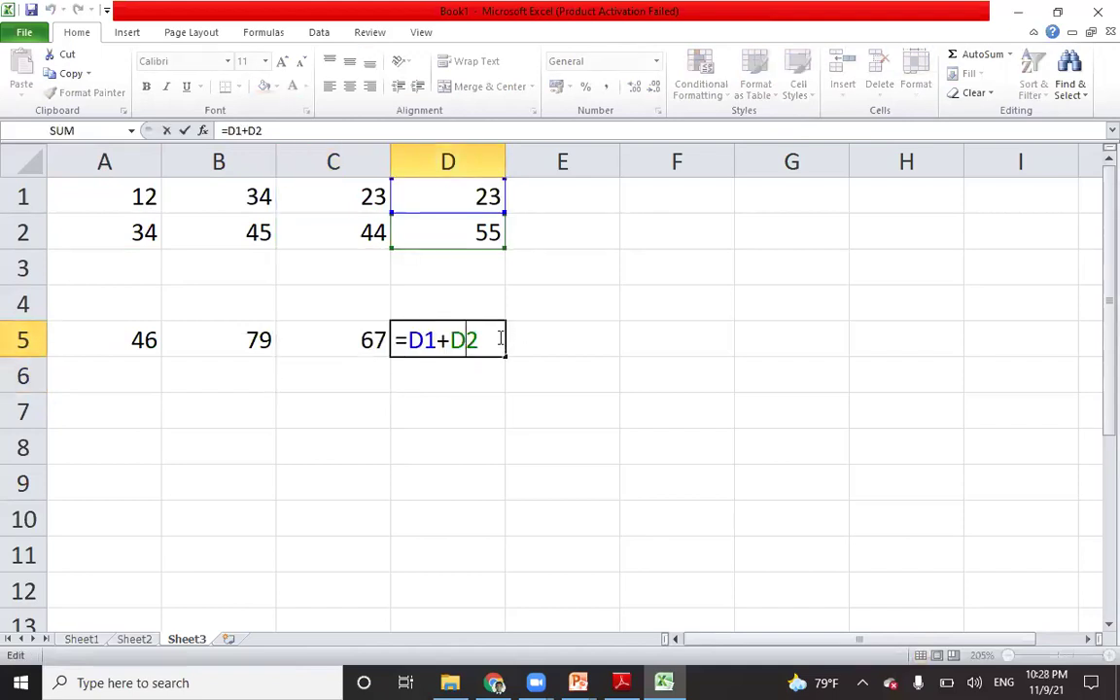
{"action": "key", "text": "Return"}
{"action": "left_click", "coordinate": [127, 339]}
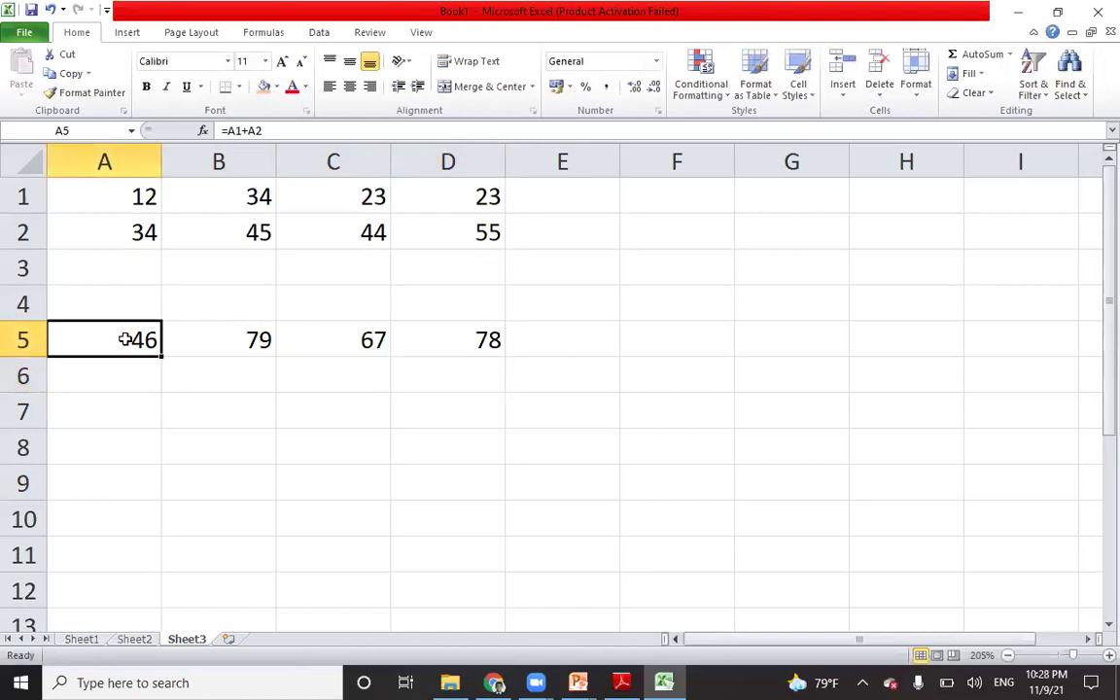
{"action": "double_click", "coordinate": [126, 339]}
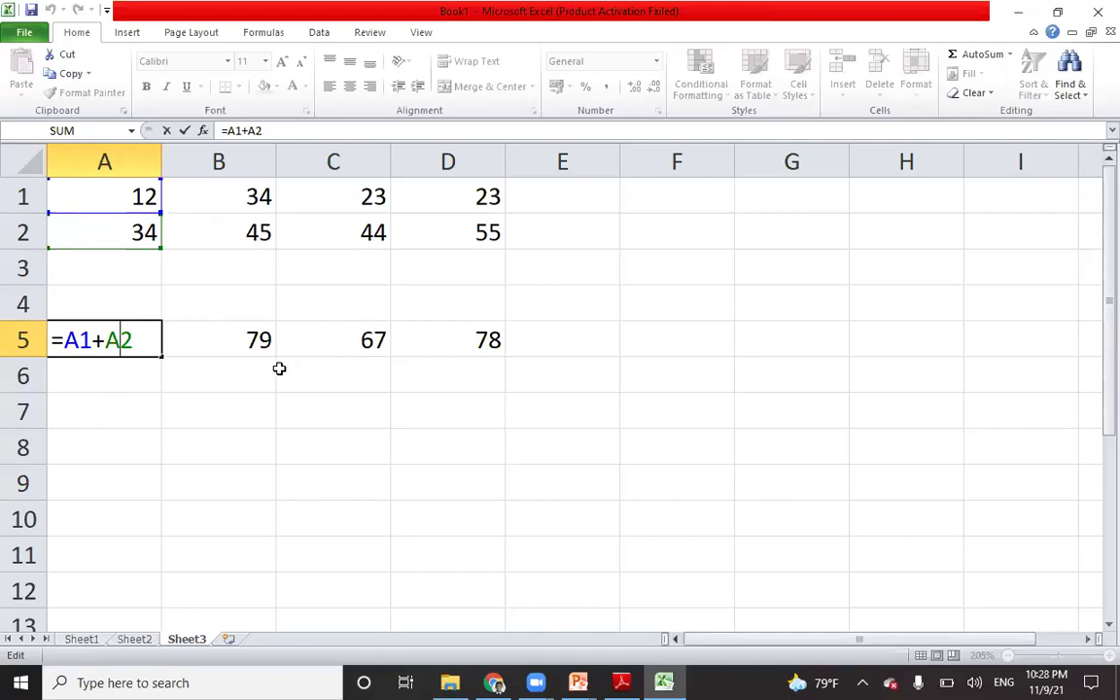
{"action": "key", "text": "Return"}
{"action": "left_click", "coordinate": [283, 474]}
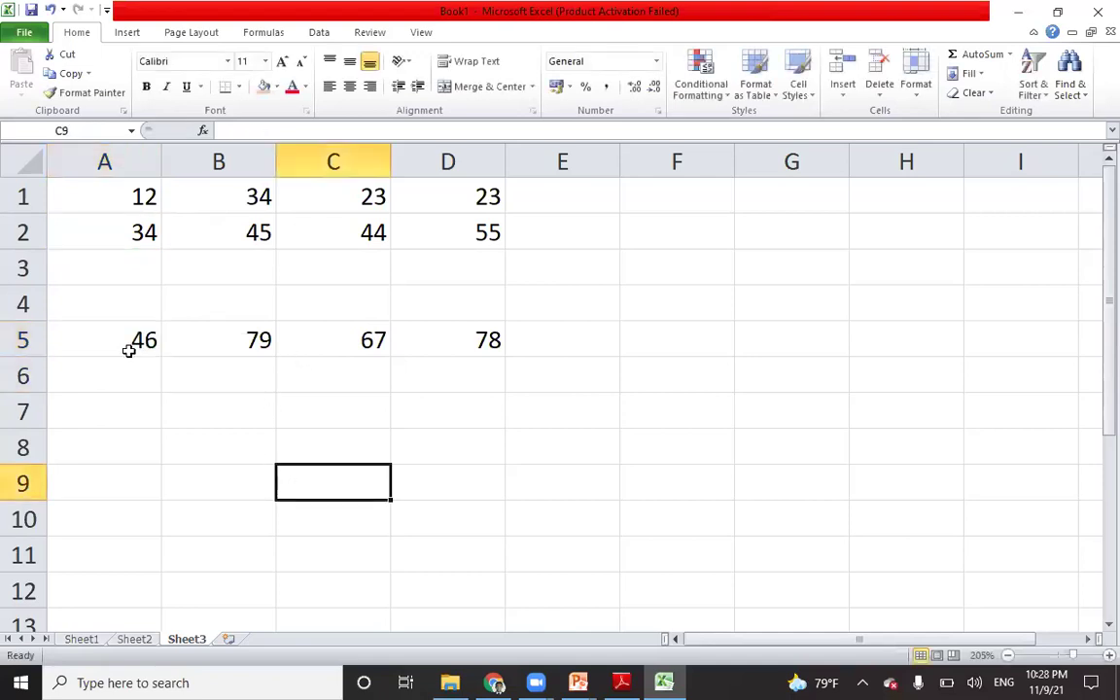
{"action": "left_click_drag", "start_coordinate": [120, 342], "coordinate": [425, 333]}
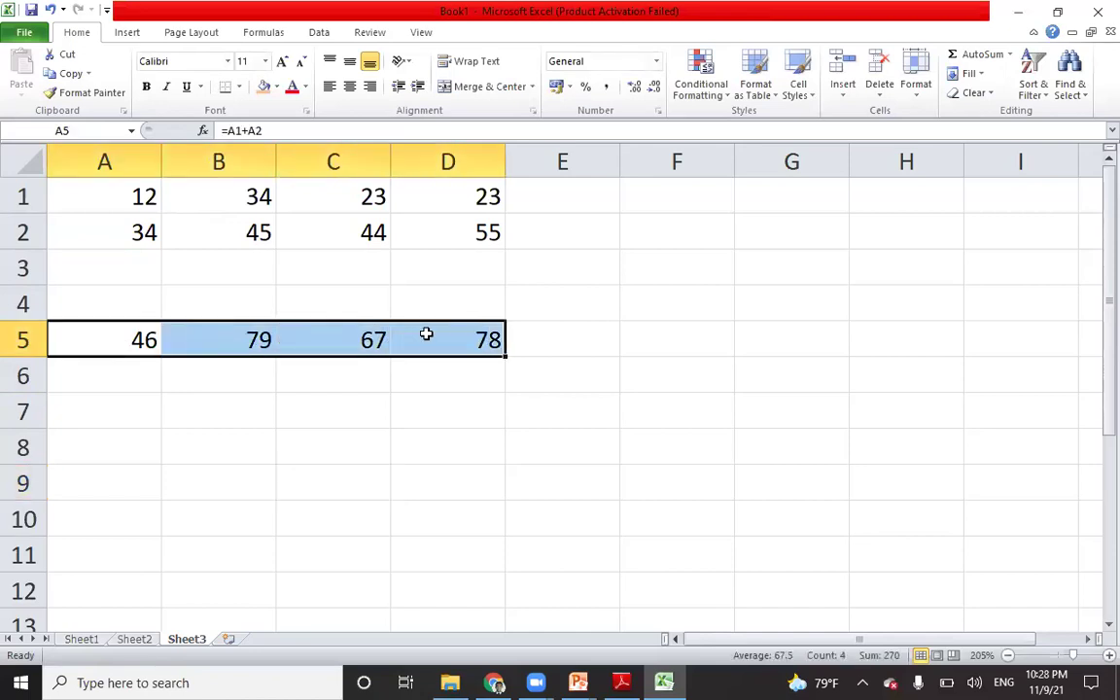
Step: Enter the values 23, 23, 12, 43, 54, 65 and 55 in cells F1 to F7
{"action": "left_click", "coordinate": [623, 190]}
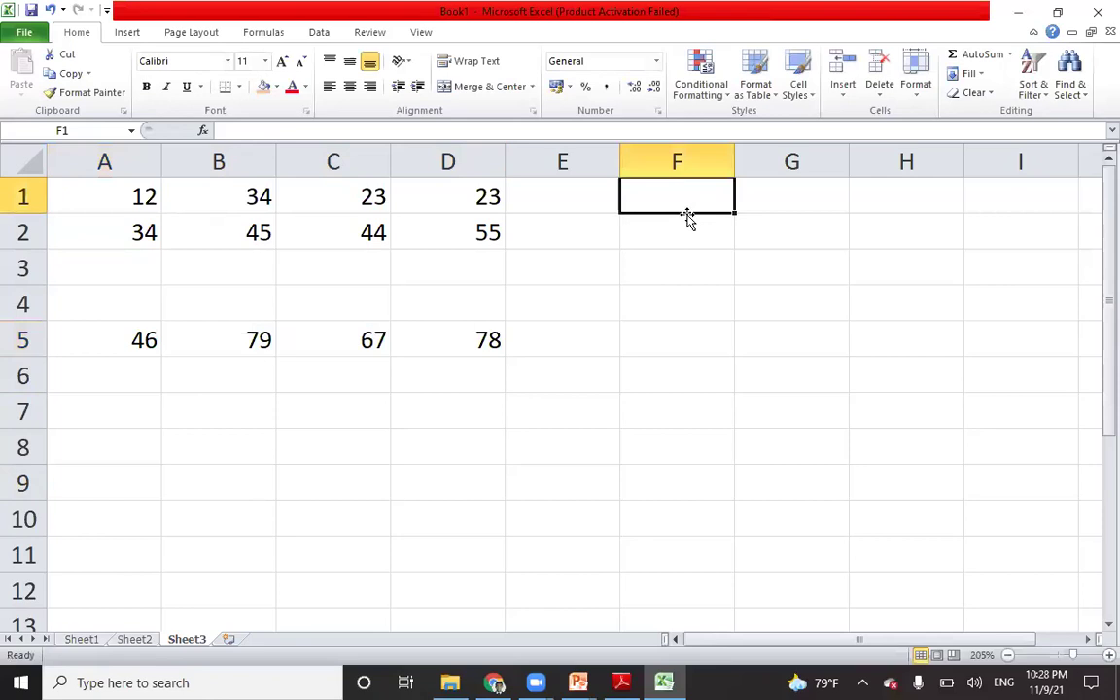
{"action": "type", "text": "23"}
{"action": "key", "text": "Return"}
{"action": "type", "text": "23"}
{"action": "key", "text": "Return"}
{"action": "type", "text": "12"}
{"action": "key", "text": "Return"}
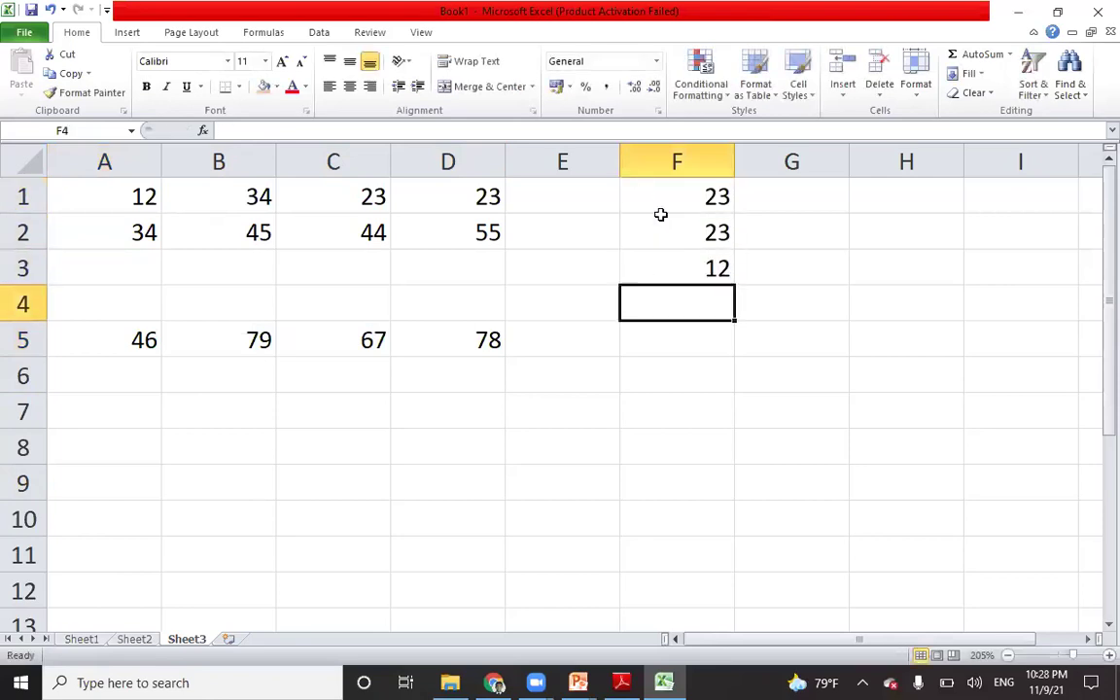
{"action": "type", "text": "43"}
{"action": "key", "text": "Return"}
{"action": "type", "text": "54"}
{"action": "key", "text": "Return"}
{"action": "type", "text": "65"}
{"action": "key", "text": "Return"}
{"action": "type", "text": "55"}
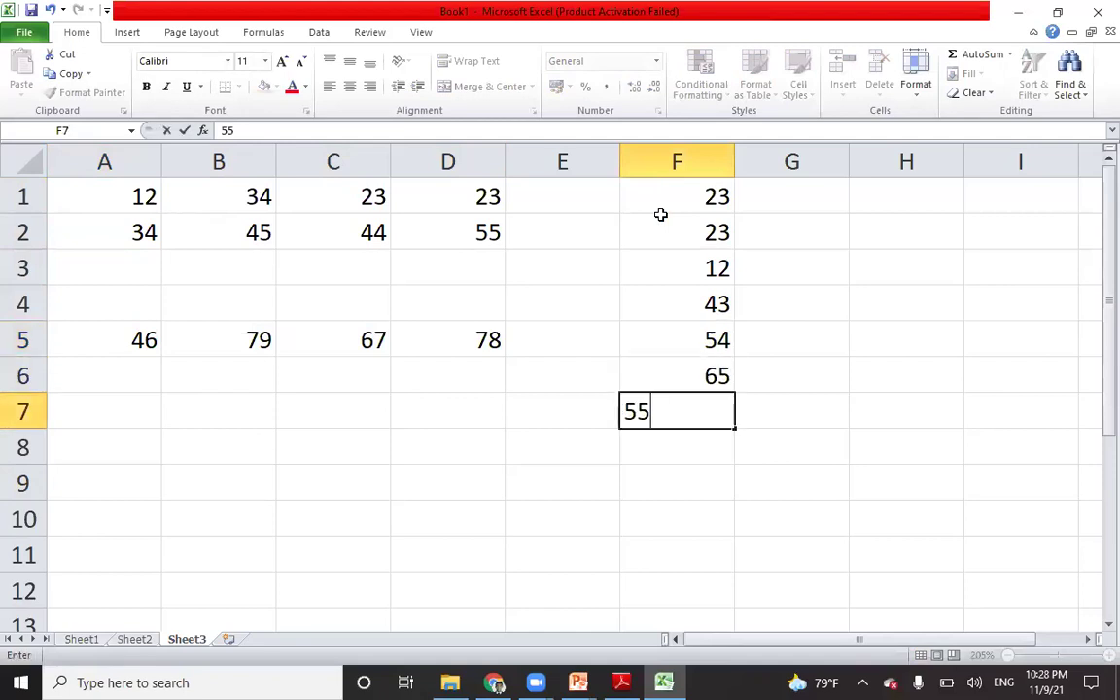
{"action": "key", "text": "Return"}
Step: Enter the values 34, 44, 33, 22, 44, 55 and 6 in cells G1 to G7
{"action": "left_click", "coordinate": [787, 201]}
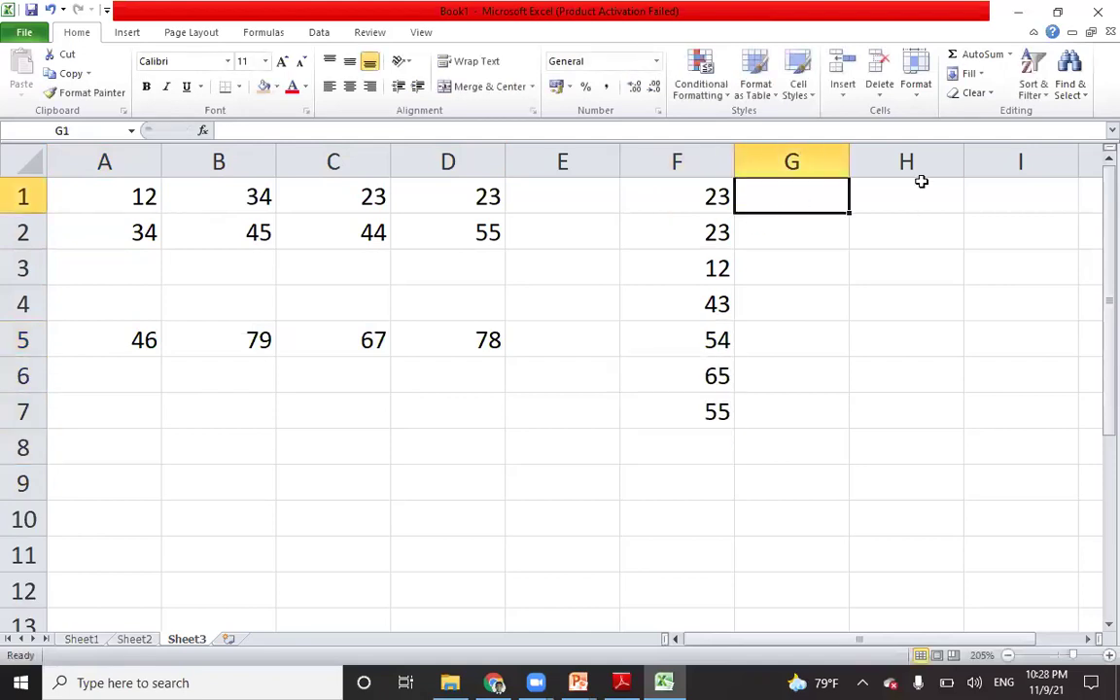
{"action": "type", "text": "34"}
{"action": "key", "text": "Return"}
{"action": "type", "text": "44"}
{"action": "key", "text": "Return"}
{"action": "type", "text": "33"}
{"action": "key", "text": "Return"}
{"action": "type", "text": "22"}
{"action": "key", "text": "Return"}
{"action": "type", "text": "44"}
{"action": "key", "text": "Return"}
{"action": "type", "text": "55"}
{"action": "key", "text": "Return"}
{"action": "type", "text": "6"}
{"action": "key", "text": "Return"}
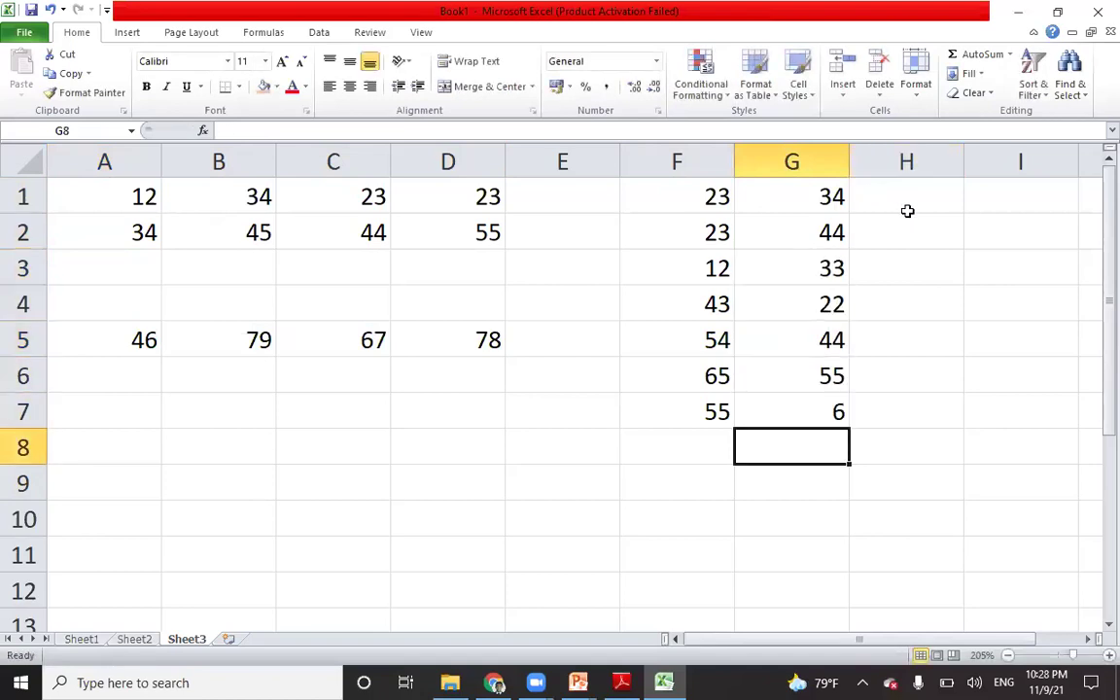
Step: Shade the ranges A1:D2 and A5:D5 with the light orange fill colour
{"action": "left_click", "coordinate": [930, 198]}
{"action": "left_click_drag", "start_coordinate": [135, 208], "coordinate": [443, 228]}
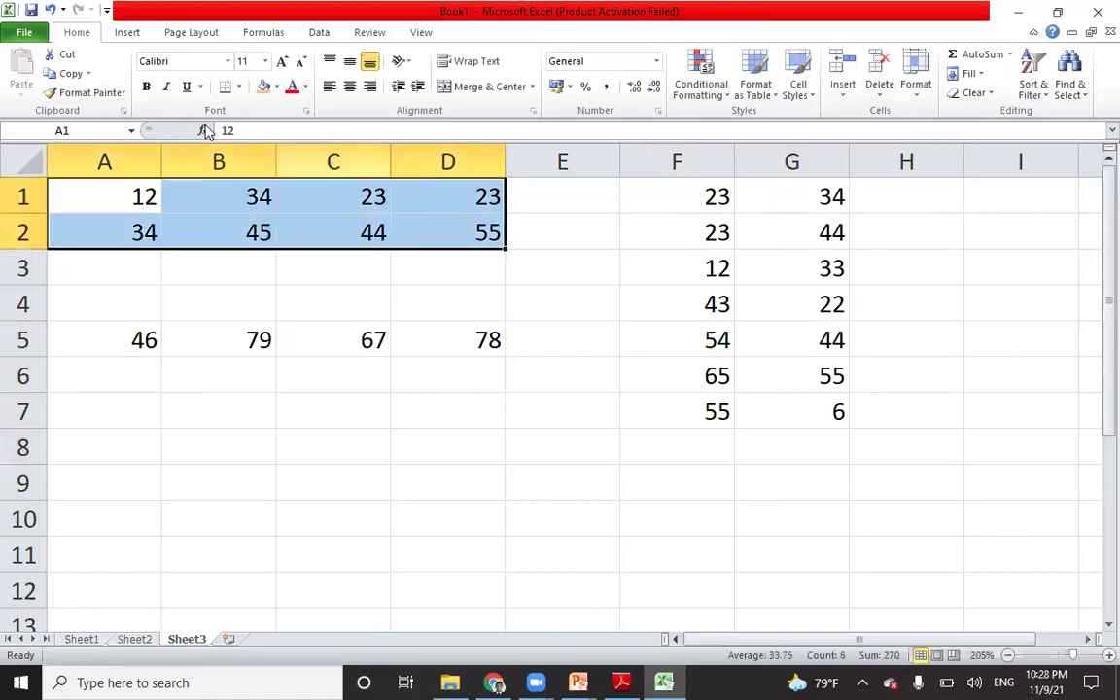
{"action": "left_click", "coordinate": [264, 87]}
{"action": "left_click_drag", "start_coordinate": [117, 335], "coordinate": [457, 341]}
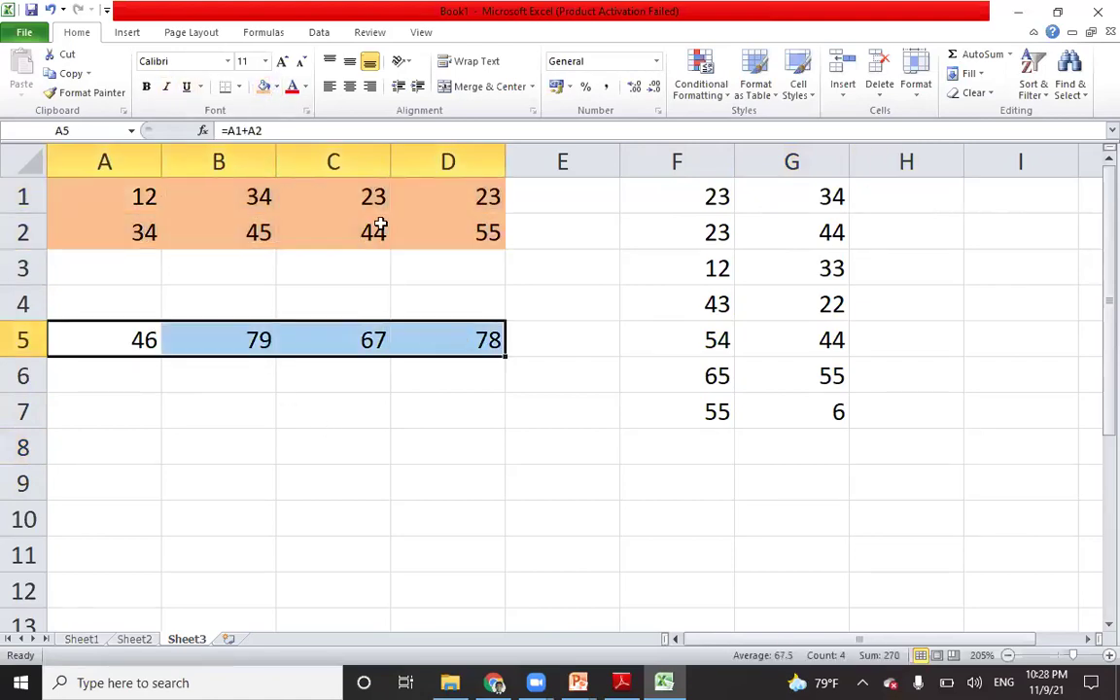
{"action": "left_click", "coordinate": [264, 86]}
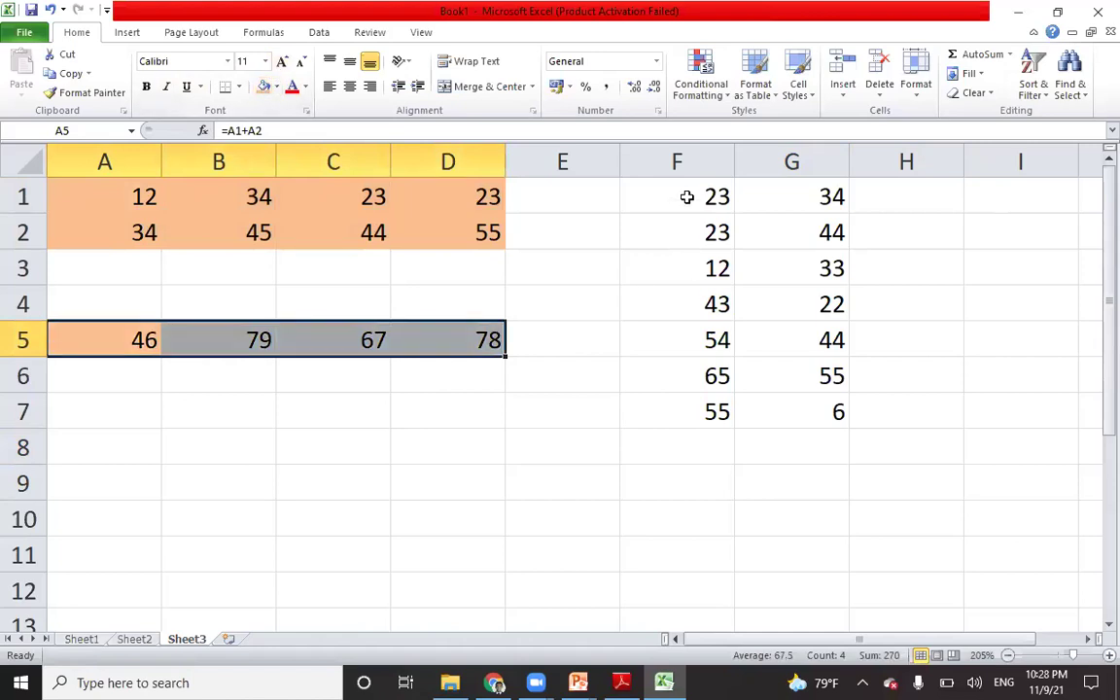
Step: Shade the number block F1:G7 and the empty range I1:I7 with yellow fill
{"action": "left_click_drag", "start_coordinate": [685, 194], "coordinate": [817, 395]}
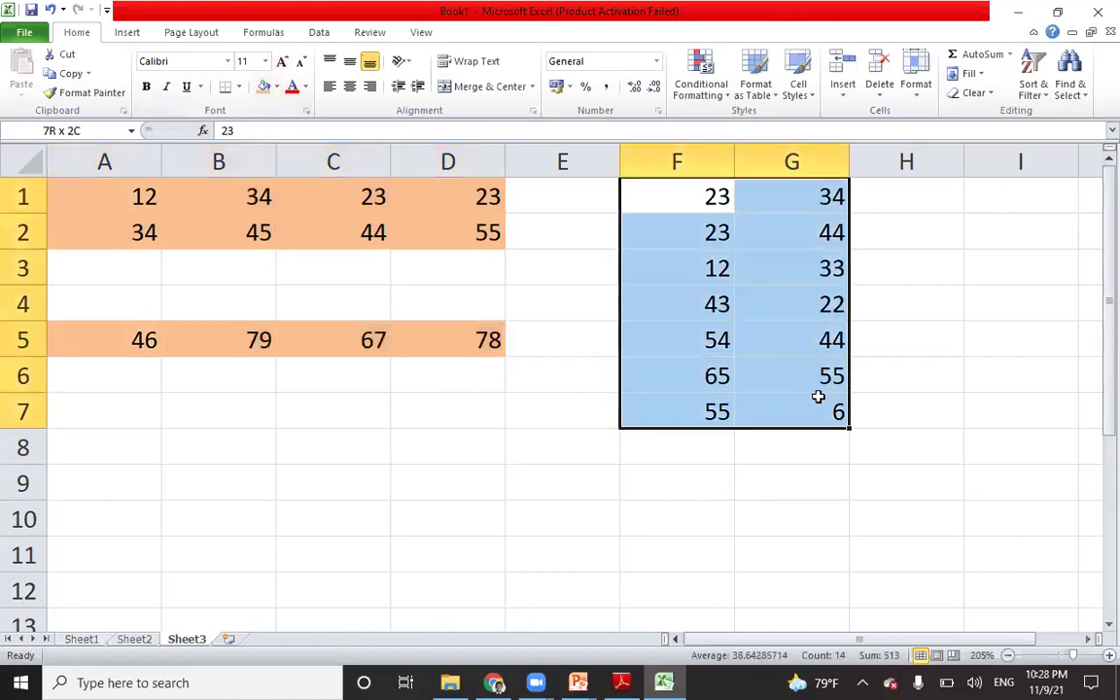
{"action": "left_click", "coordinate": [277, 87]}
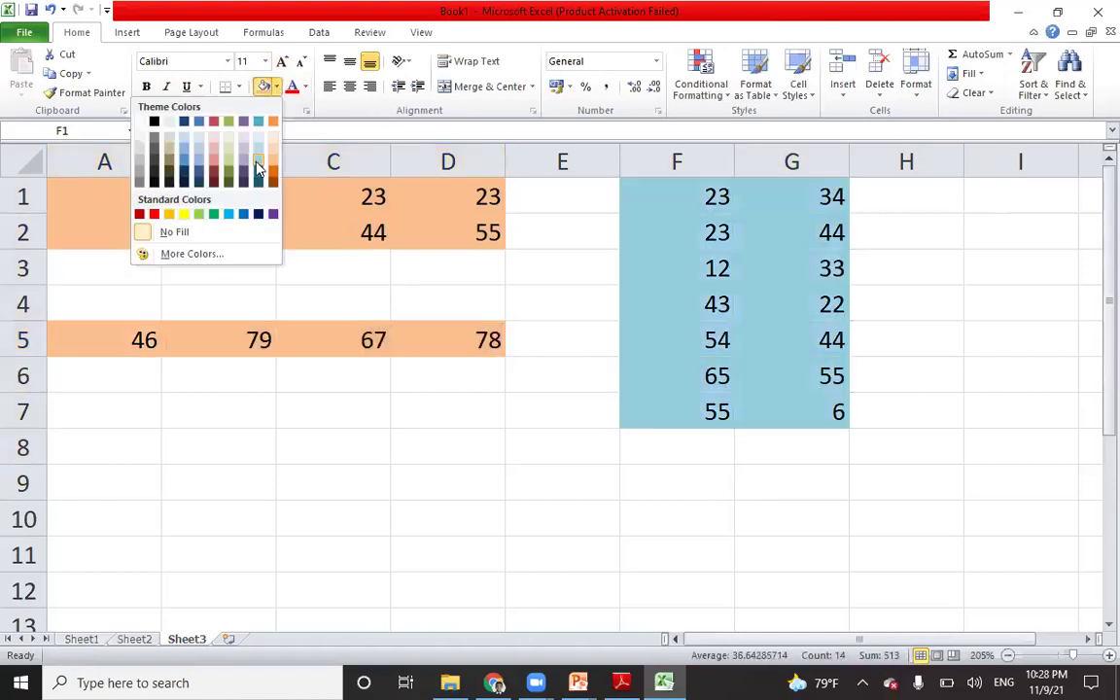
{"action": "left_click", "coordinate": [184, 214]}
{"action": "left_click_drag", "start_coordinate": [1002, 192], "coordinate": [1005, 402]}
{"action": "left_click", "coordinate": [262, 87]}
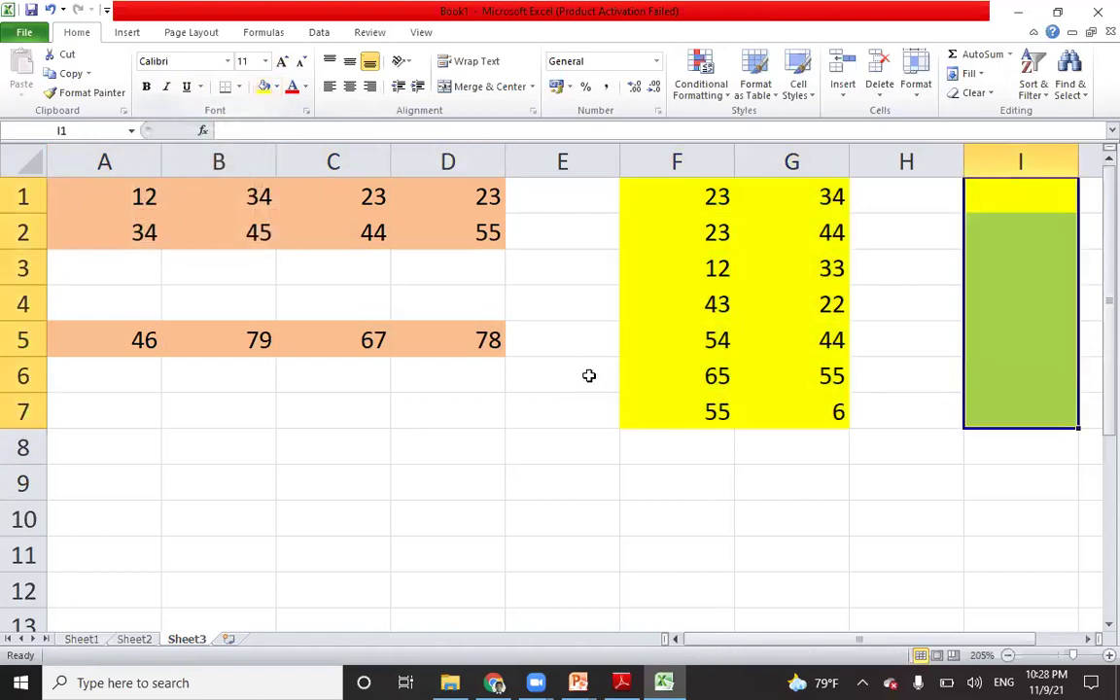
{"action": "left_click", "coordinate": [1021, 554]}
Step: Enter the formula =F1+G1 in I1 and fill it down column I through I7
{"action": "left_click", "coordinate": [1007, 192]}
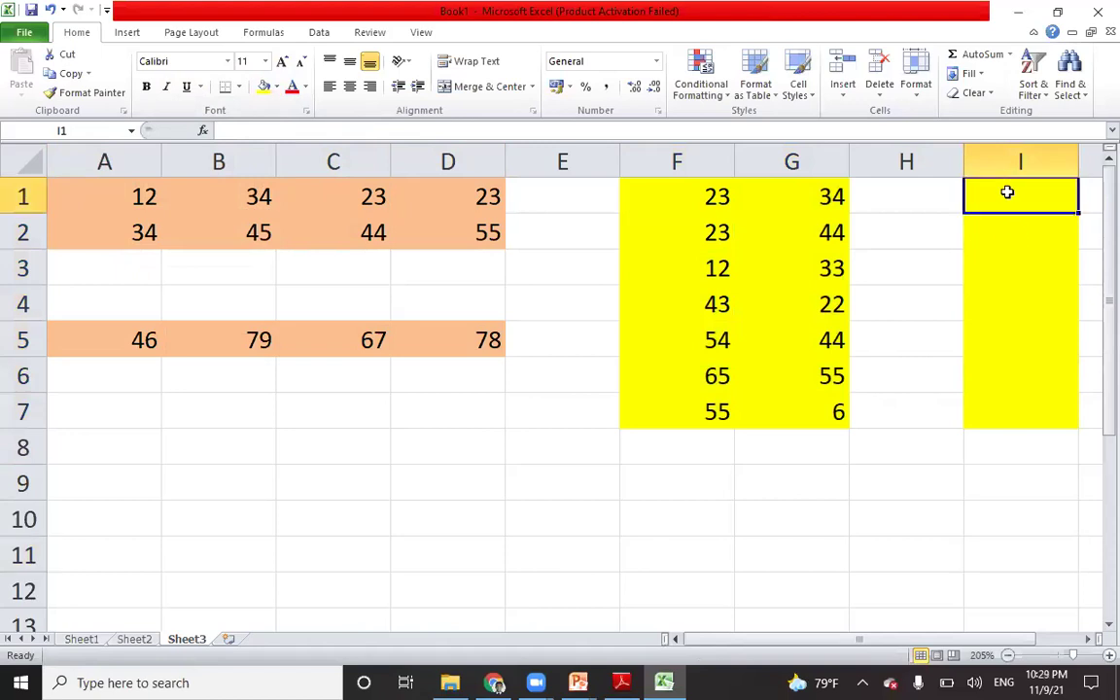
{"action": "type", "text": "="}
{"action": "left_click", "coordinate": [683, 196]}
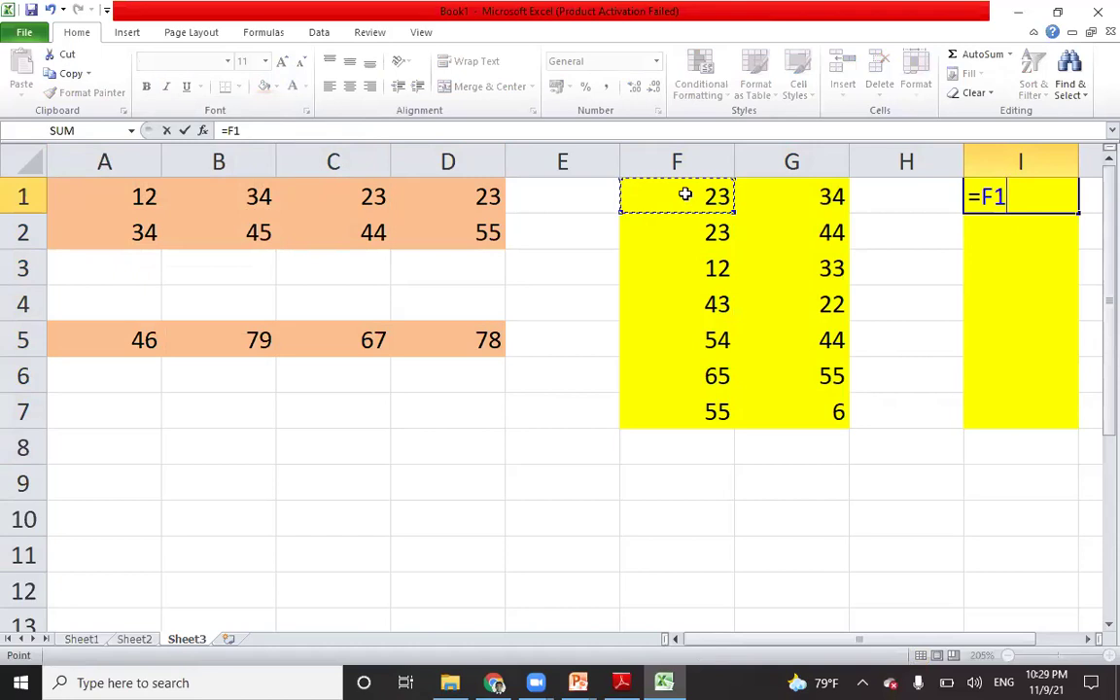
{"action": "type", "text": "+"}
{"action": "left_click", "coordinate": [800, 197]}
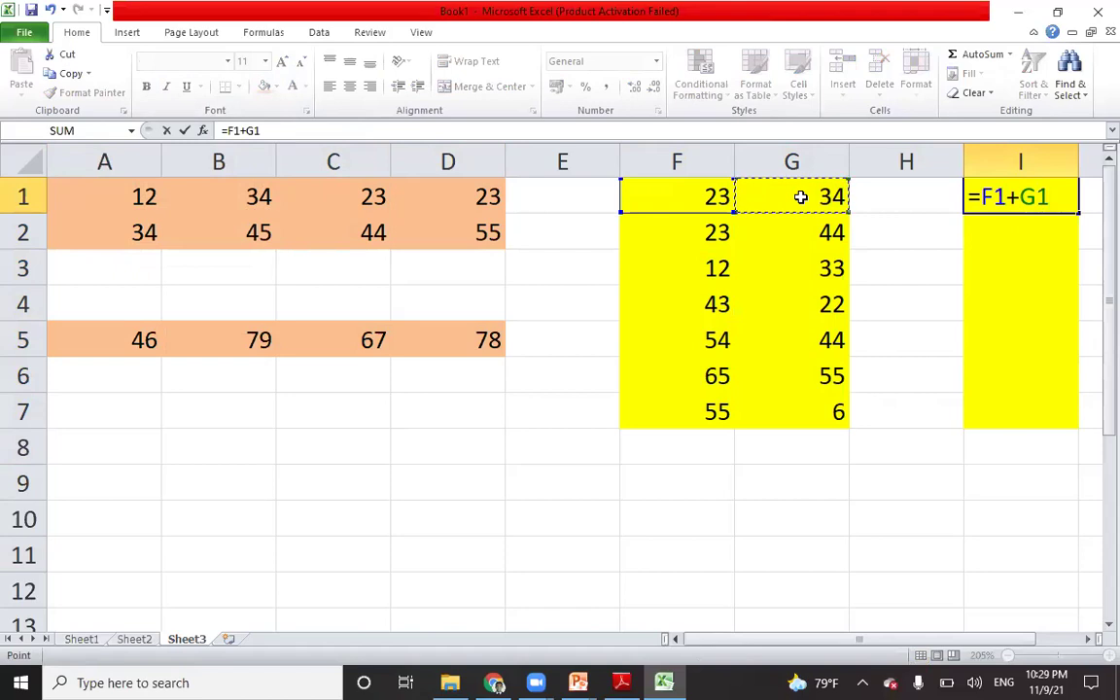
{"action": "key", "text": "Return"}
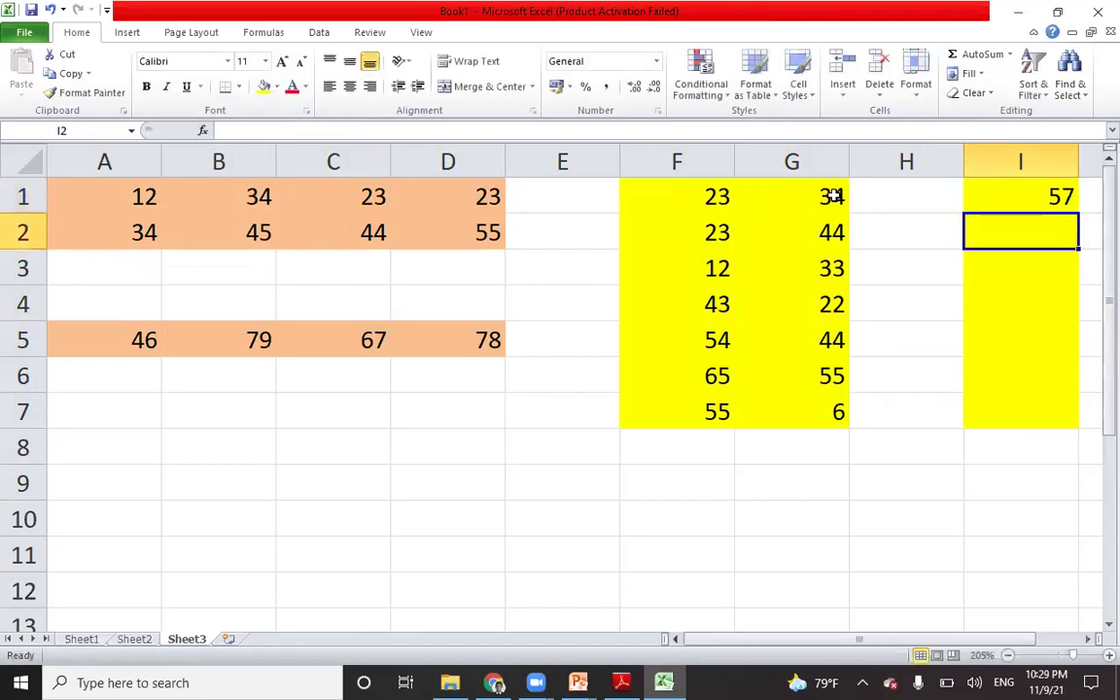
{"action": "left_click", "coordinate": [998, 195]}
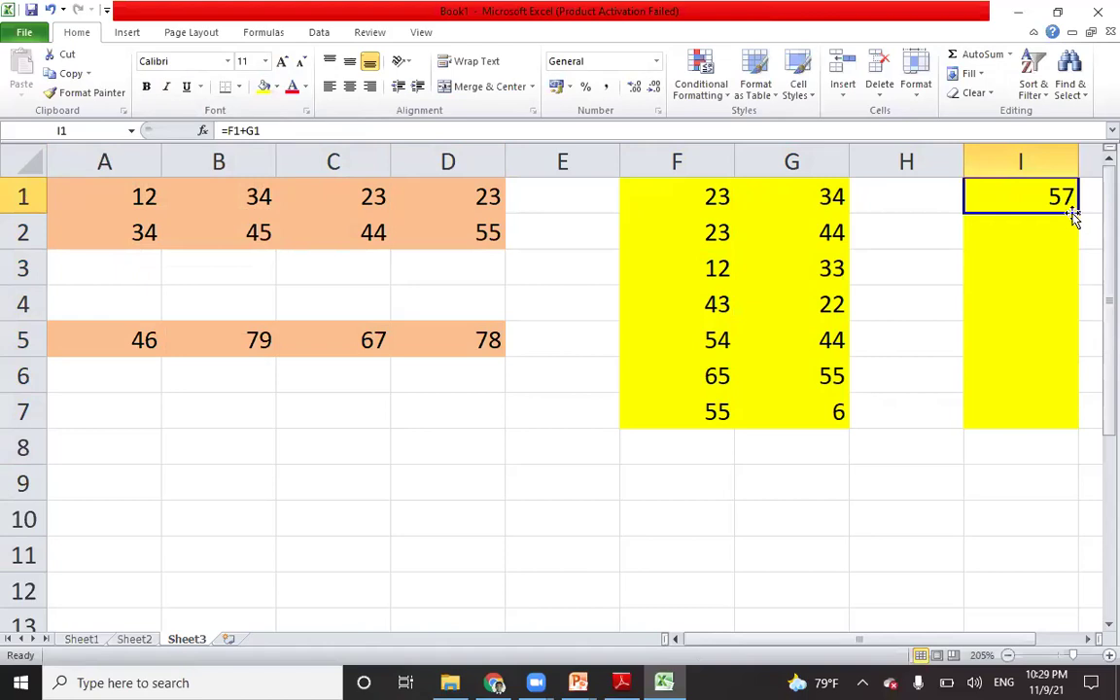
{"action": "left_click_drag", "start_coordinate": [1075, 215], "coordinate": [1070, 424]}
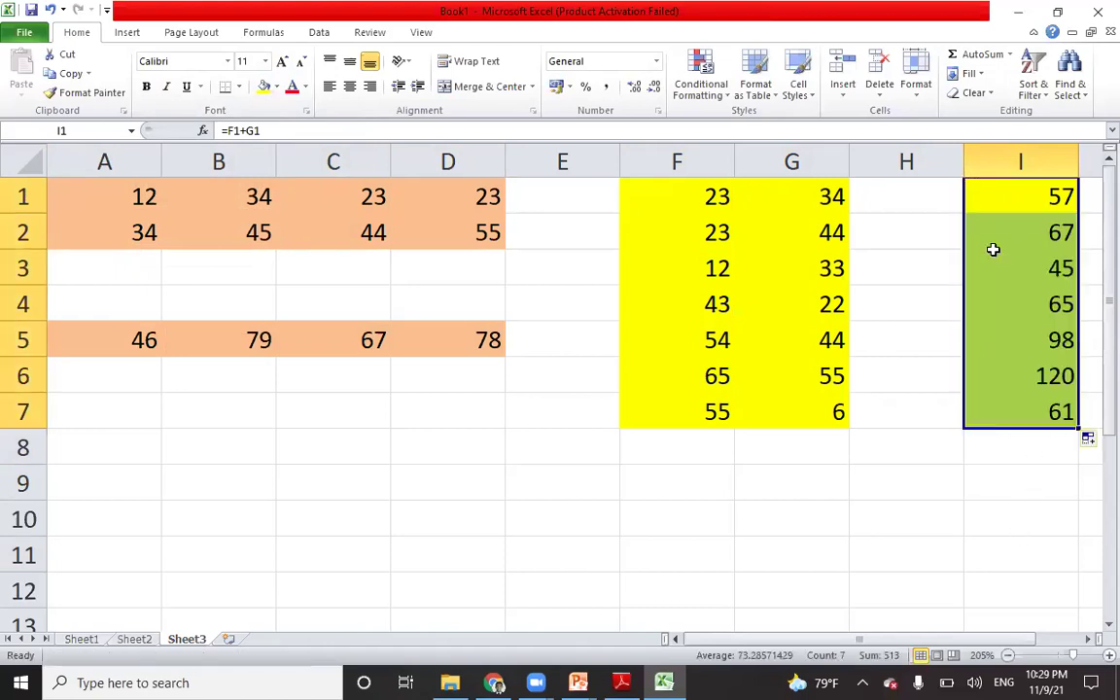
Step: Examine the formulas in I1 and I7 to compare how their row references adjust down the column
{"action": "left_click", "coordinate": [997, 198]}
{"action": "double_click", "coordinate": [999, 198]}
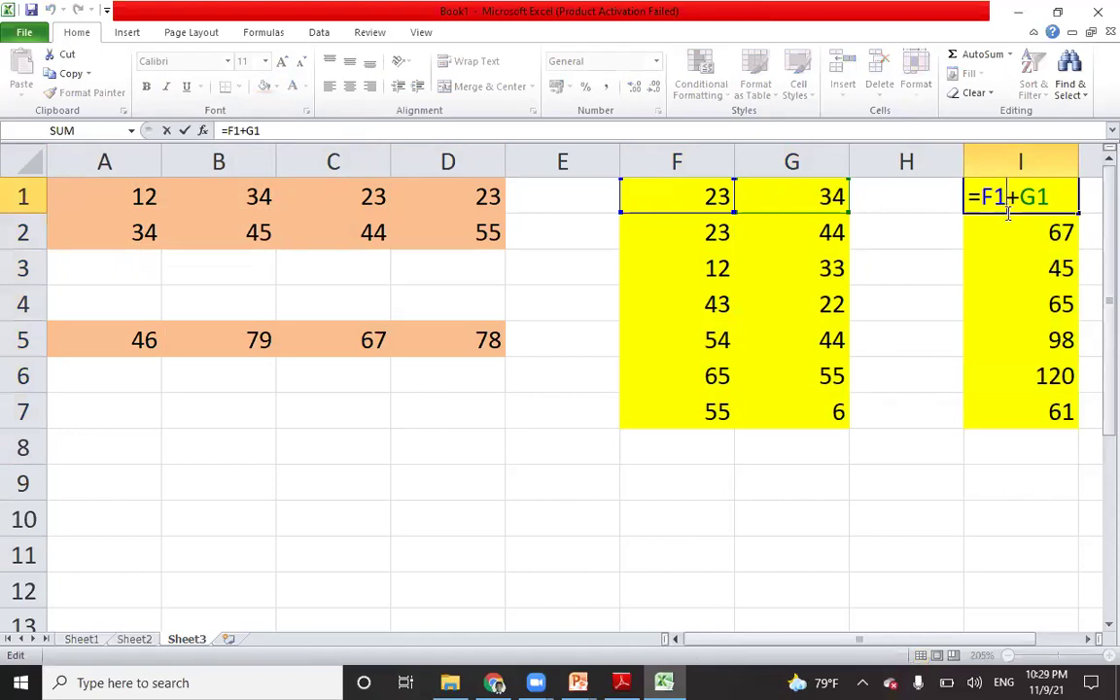
{"action": "key", "text": "Return"}
{"action": "key", "text": "ctrl+Down"}
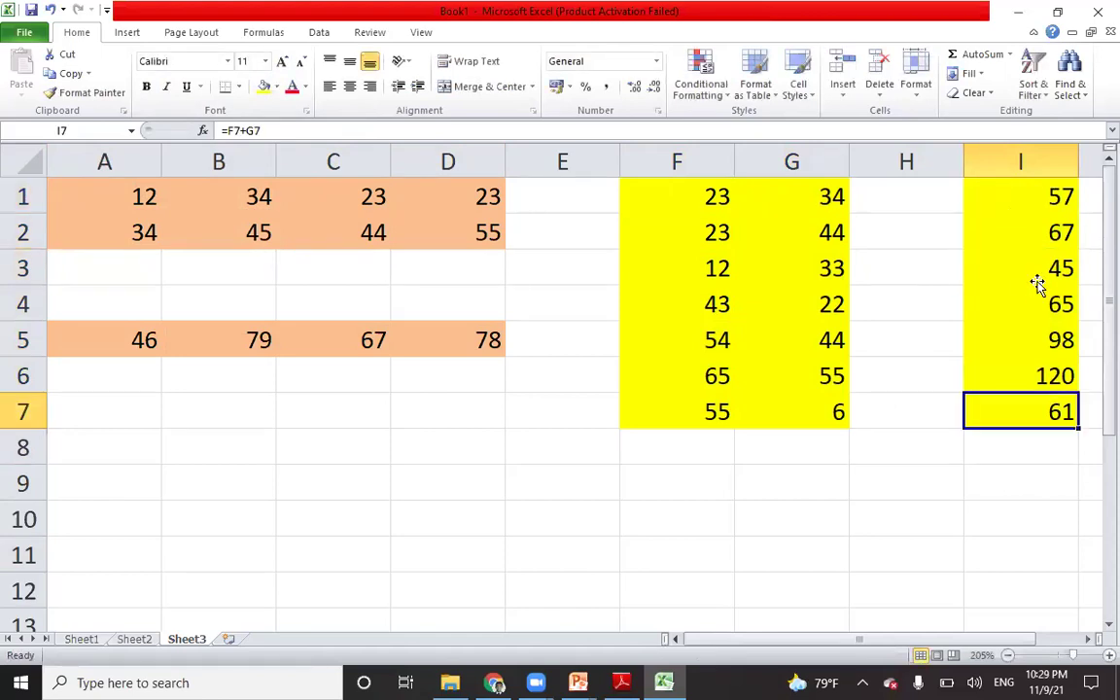
Step: Compare the formula in I7 with the row of copied formulas in A5:D5
{"action": "double_click", "coordinate": [1050, 409]}
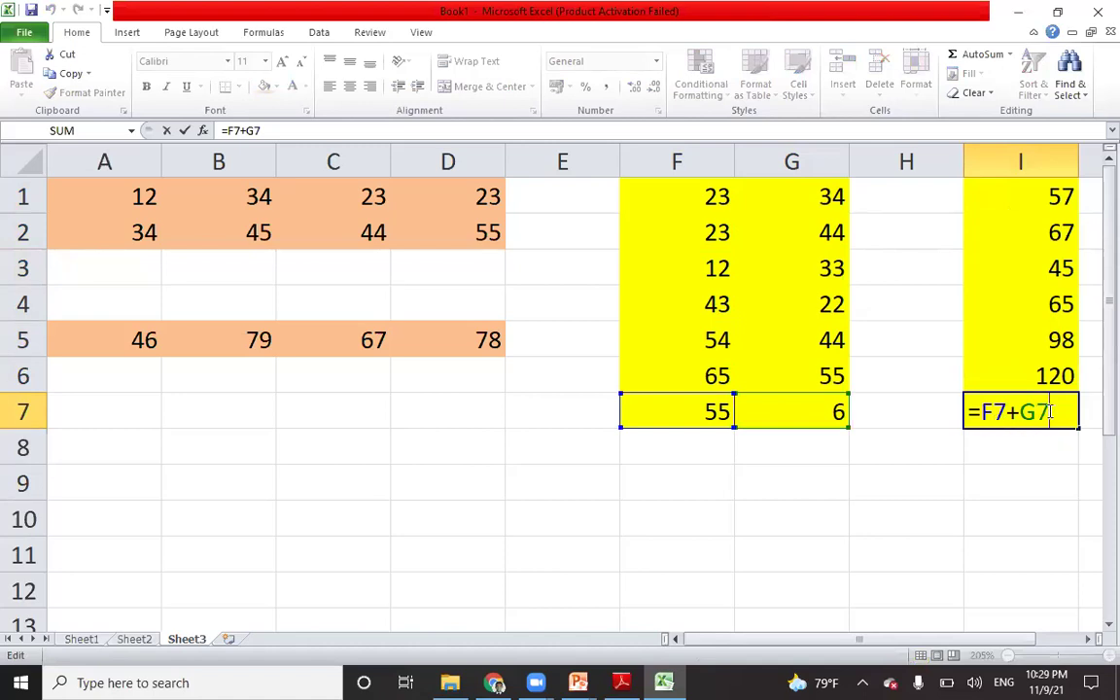
{"action": "key", "text": "Return"}
{"action": "left_click_drag", "start_coordinate": [98, 338], "coordinate": [452, 348]}
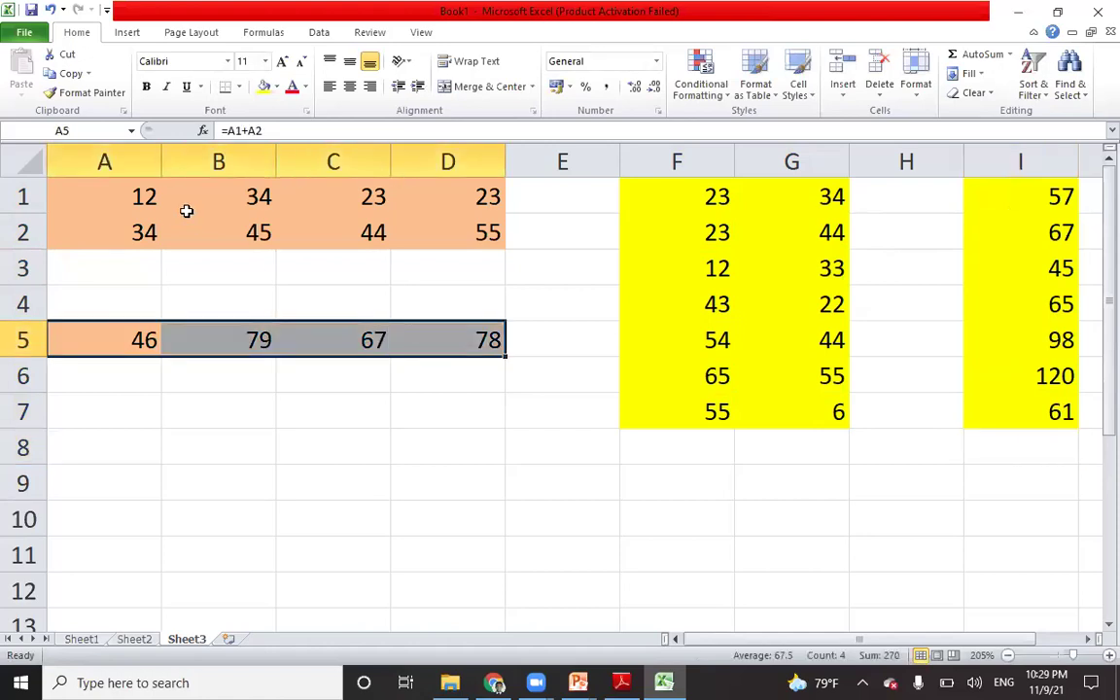
{"action": "double_click", "coordinate": [1010, 417]}
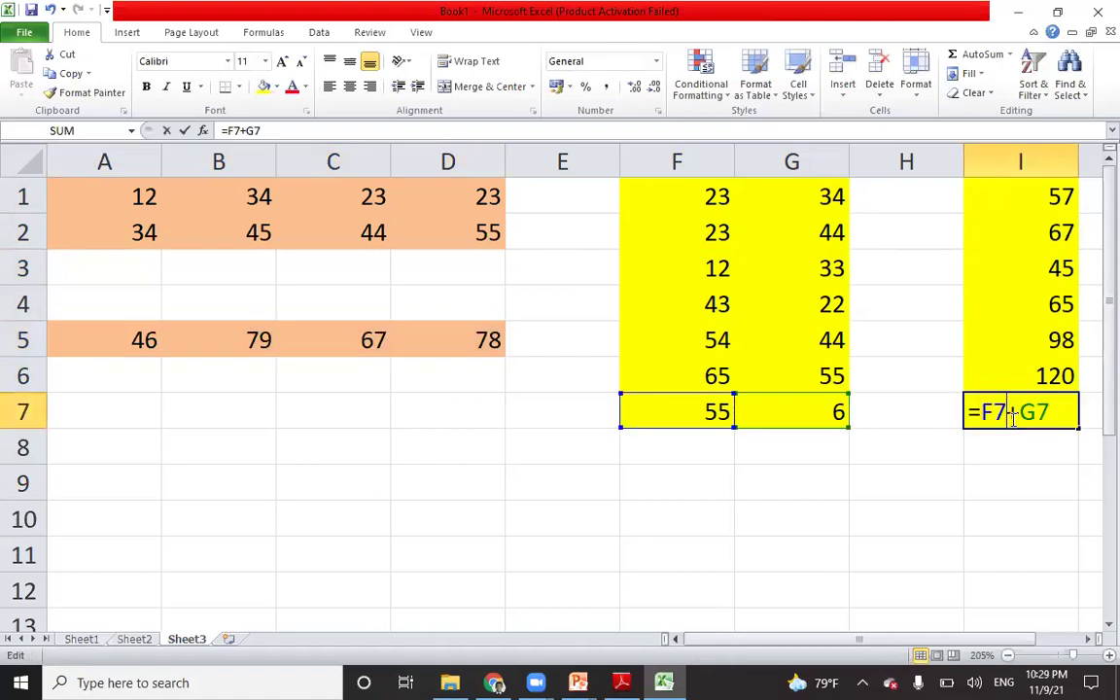
Step: Inspect the formulas in I1, I3, I5 and I7 and the cells they reference to trace the row-number changes
{"action": "double_click", "coordinate": [1002, 197]}
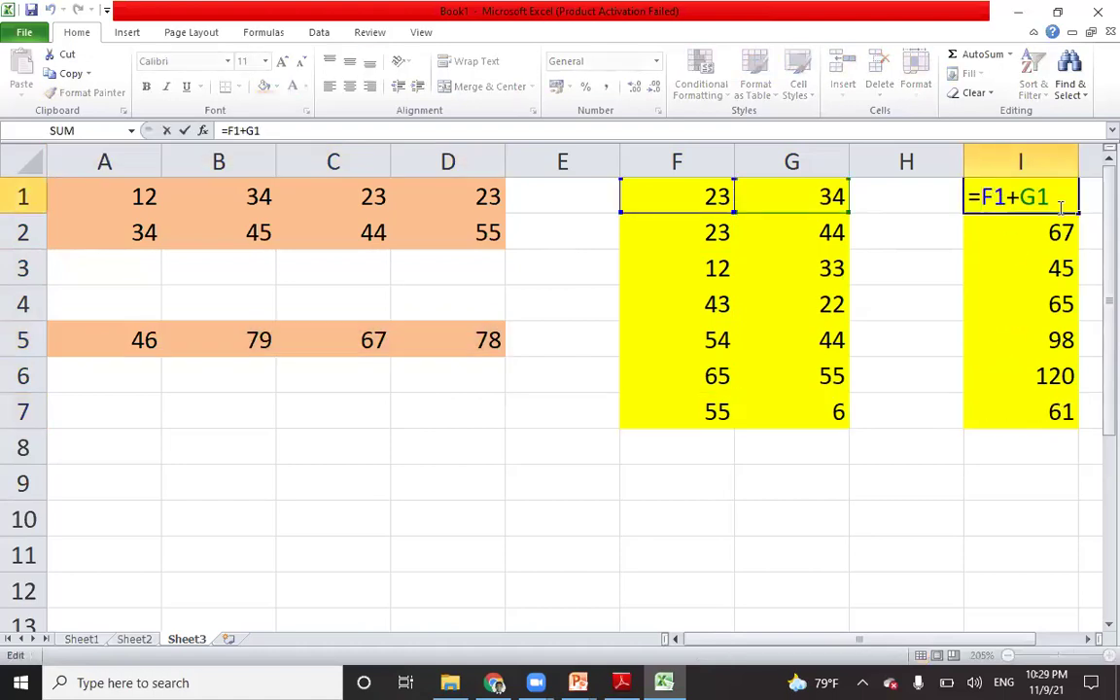
{"action": "left_click", "coordinate": [1028, 230]}
{"action": "key", "text": "BackSpace"}
{"action": "key", "text": "BackSpace"}
{"action": "key", "text": "Return"}
{"action": "double_click", "coordinate": [1014, 269]}
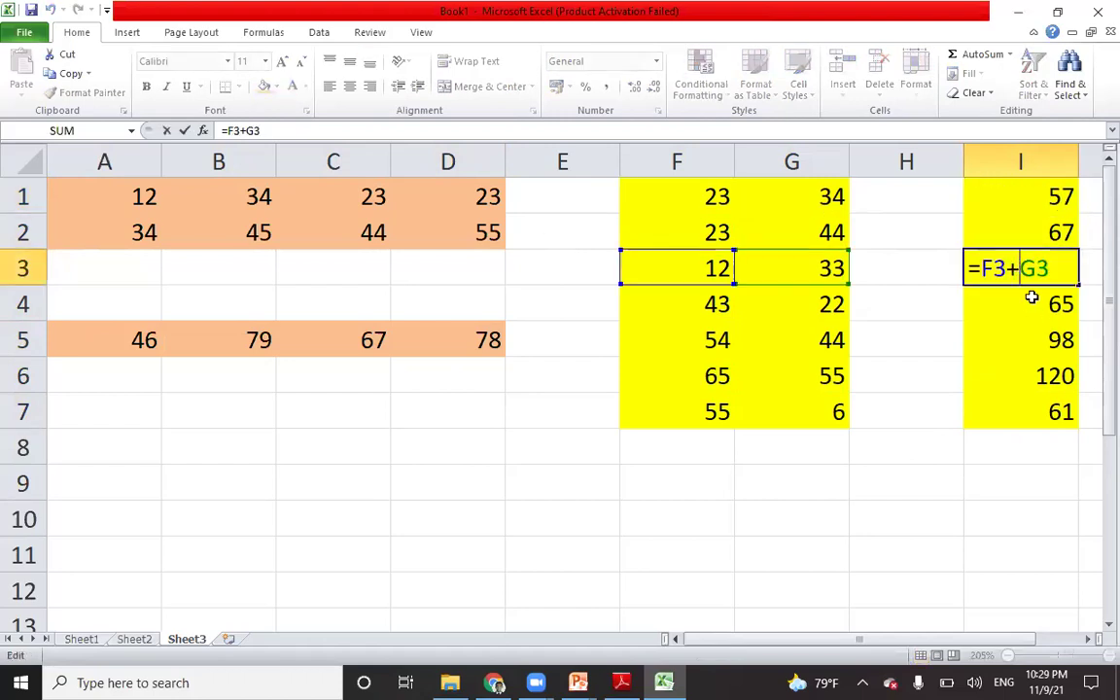
{"action": "key", "text": "Return"}
{"action": "double_click", "coordinate": [1038, 350]}
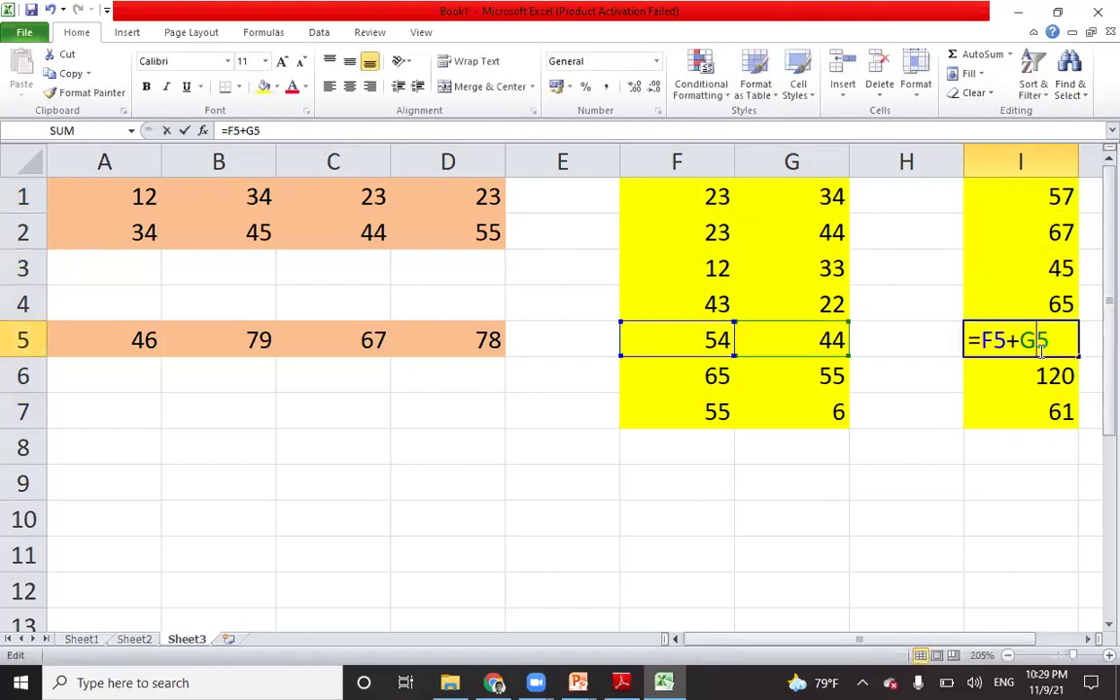
{"action": "key", "text": "Return"}
{"action": "left_click", "coordinate": [1035, 411]}
{"action": "double_click", "coordinate": [1035, 411]}
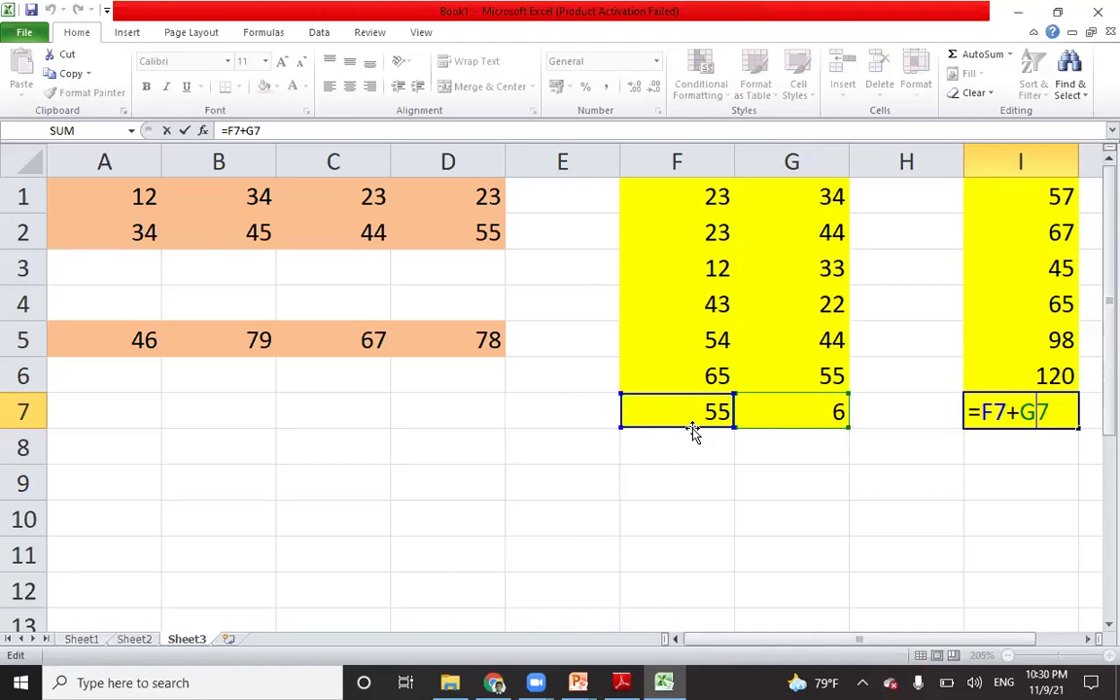
{"action": "key", "text": "Return"}
{"action": "left_click", "coordinate": [695, 508]}
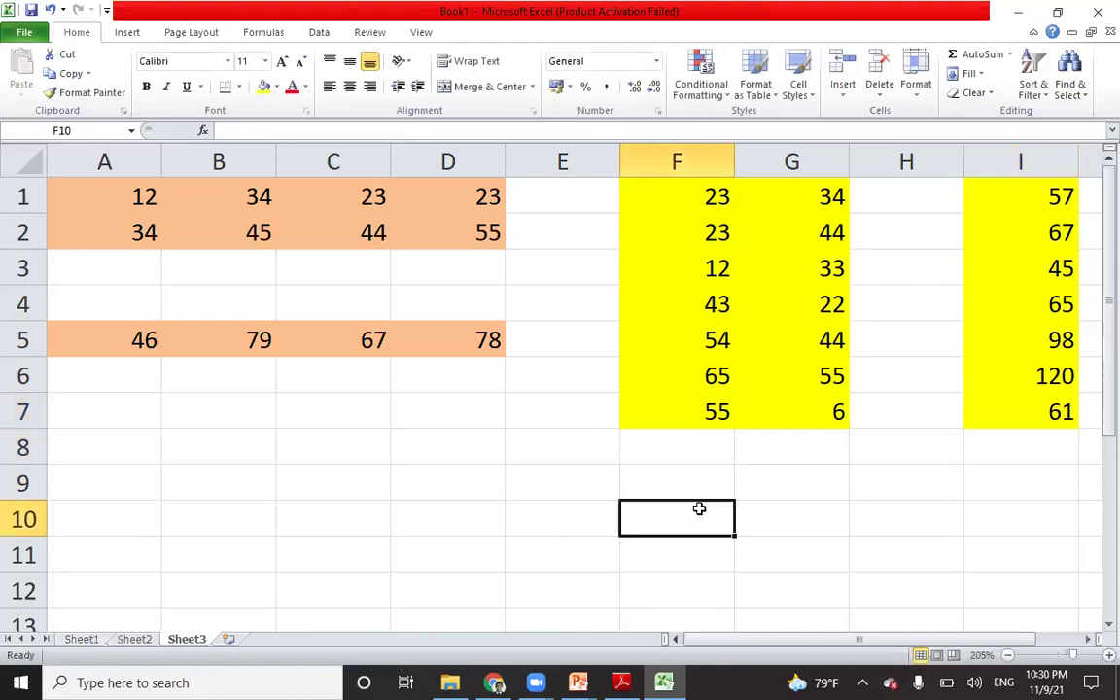
Step: Switch to the textbook PDF in Adobe Reader and highlight the opening clause of the section 7.6.6 paragraph on relative references in yellow
{"action": "left_click", "coordinate": [621, 682]}
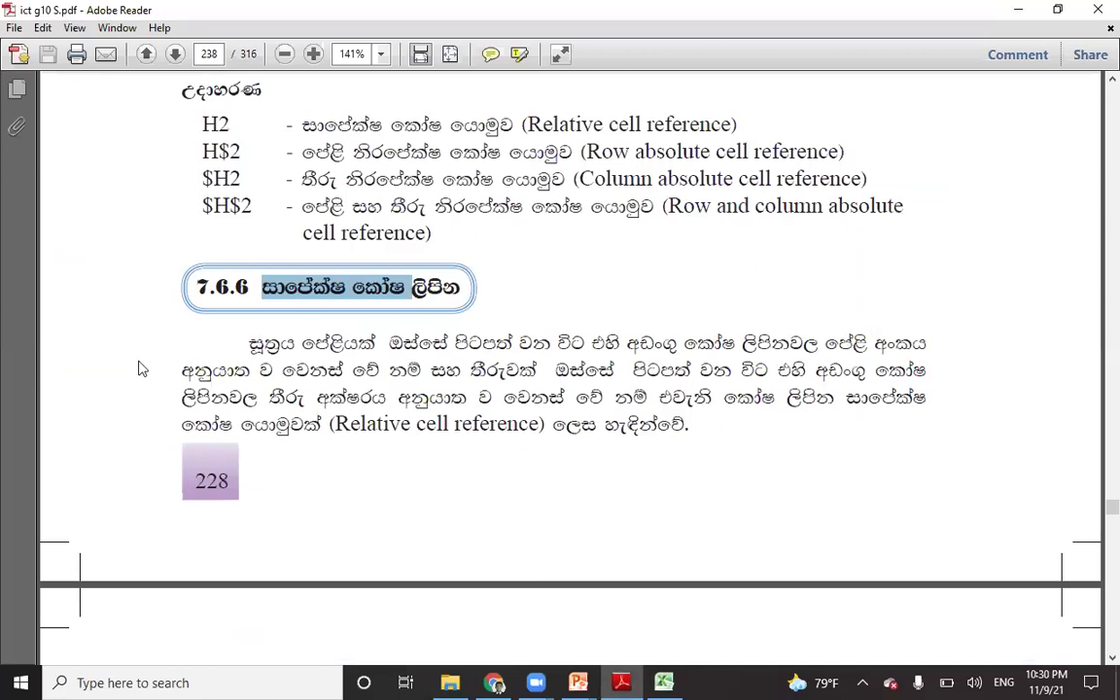
{"action": "left_click_drag", "start_coordinate": [423, 368], "coordinate": [194, 350]}
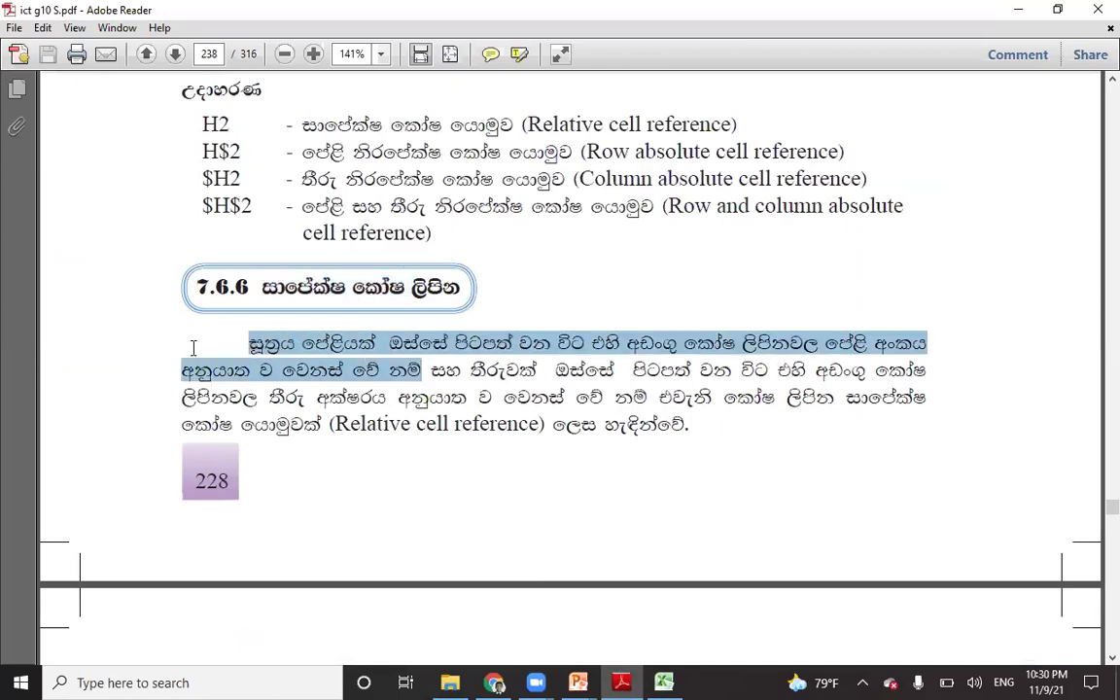
{"action": "left_click", "coordinate": [519, 54]}
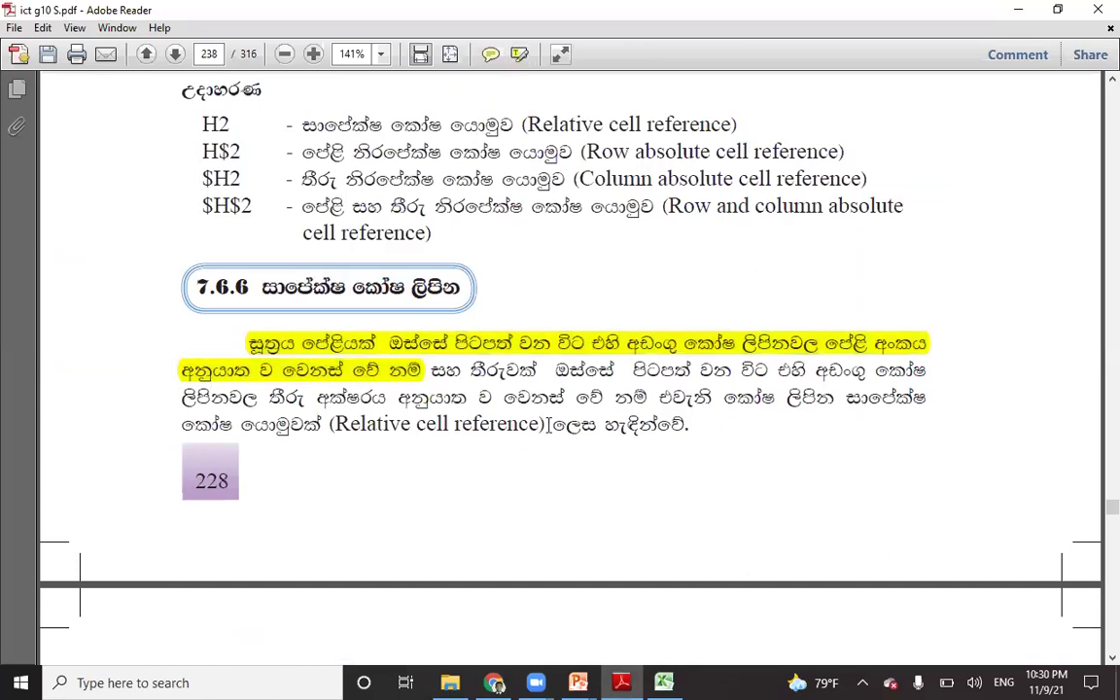
Step: Return to Excel and check the formulas in I1, I2, I4 and I7 against the textbook's relative reference definition
{"action": "left_click", "coordinate": [664, 682]}
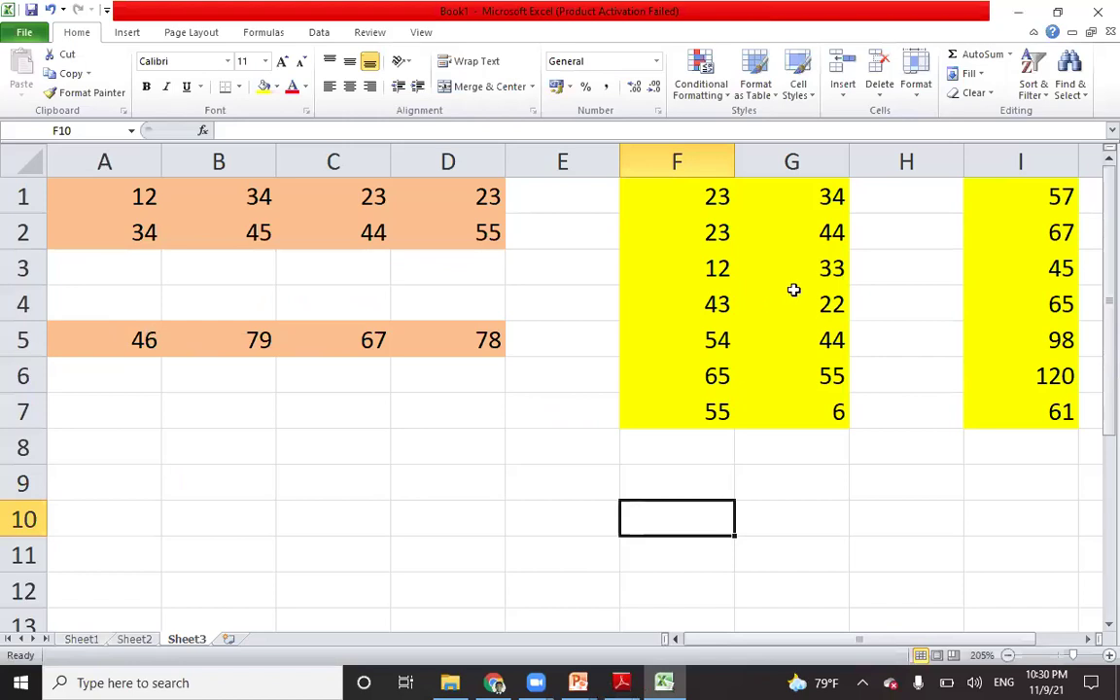
{"action": "double_click", "coordinate": [1028, 197]}
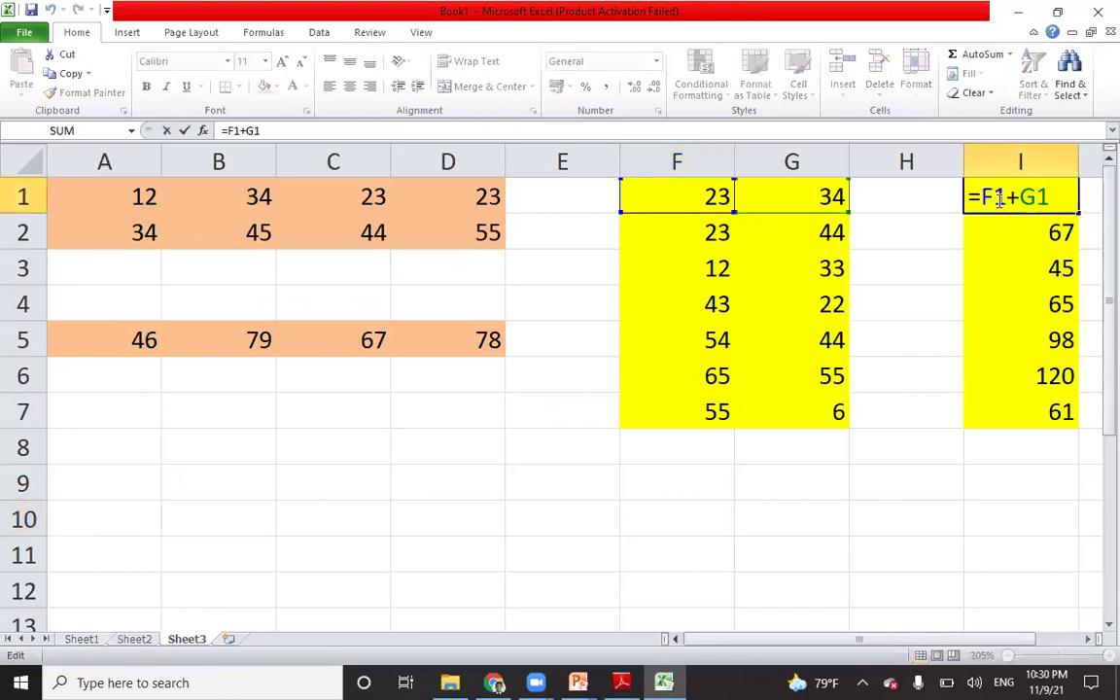
{"action": "left_click", "coordinate": [999, 233]}
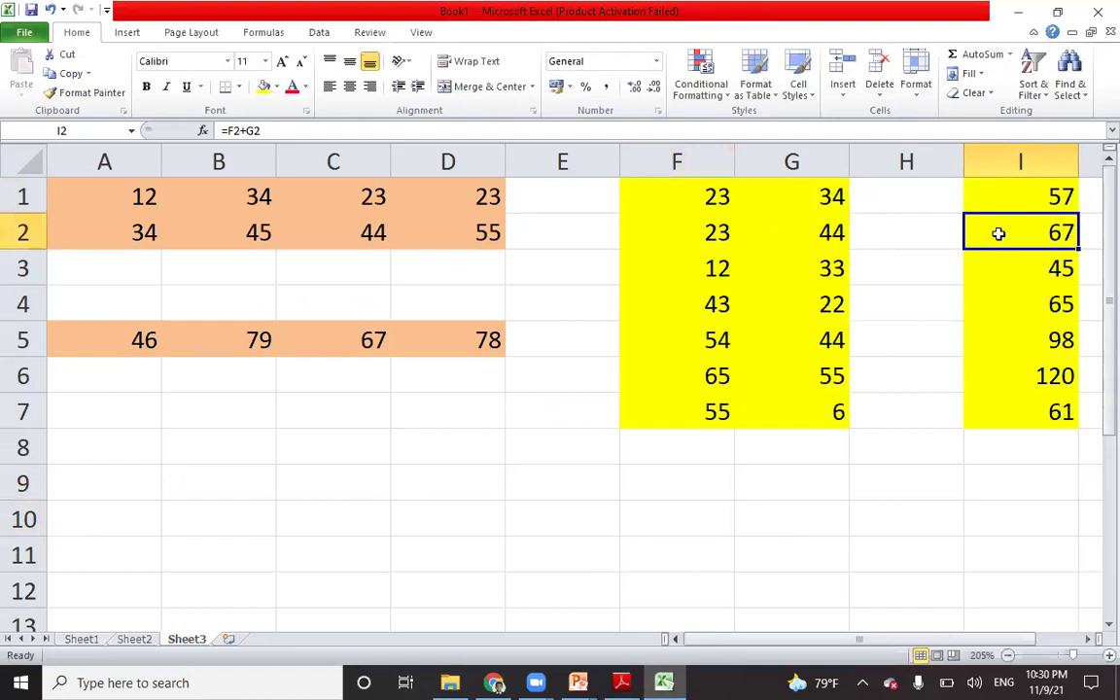
{"action": "double_click", "coordinate": [998, 234]}
{"action": "key", "text": "Return"}
{"action": "left_click", "coordinate": [1000, 304]}
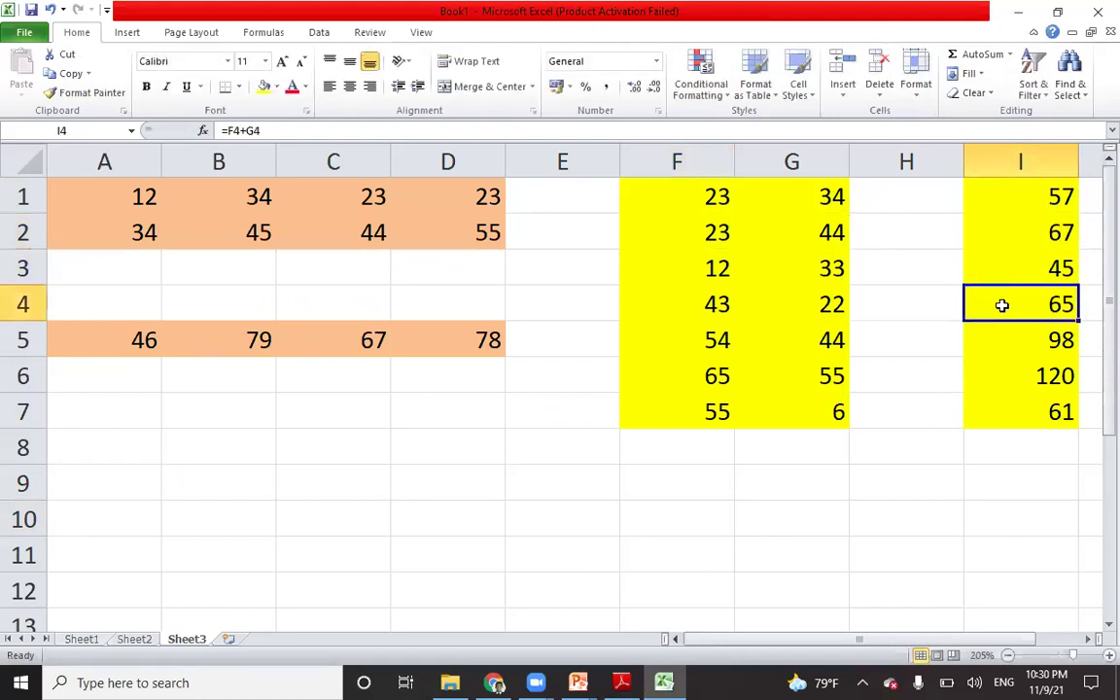
{"action": "double_click", "coordinate": [1005, 304]}
{"action": "key", "text": "Return"}
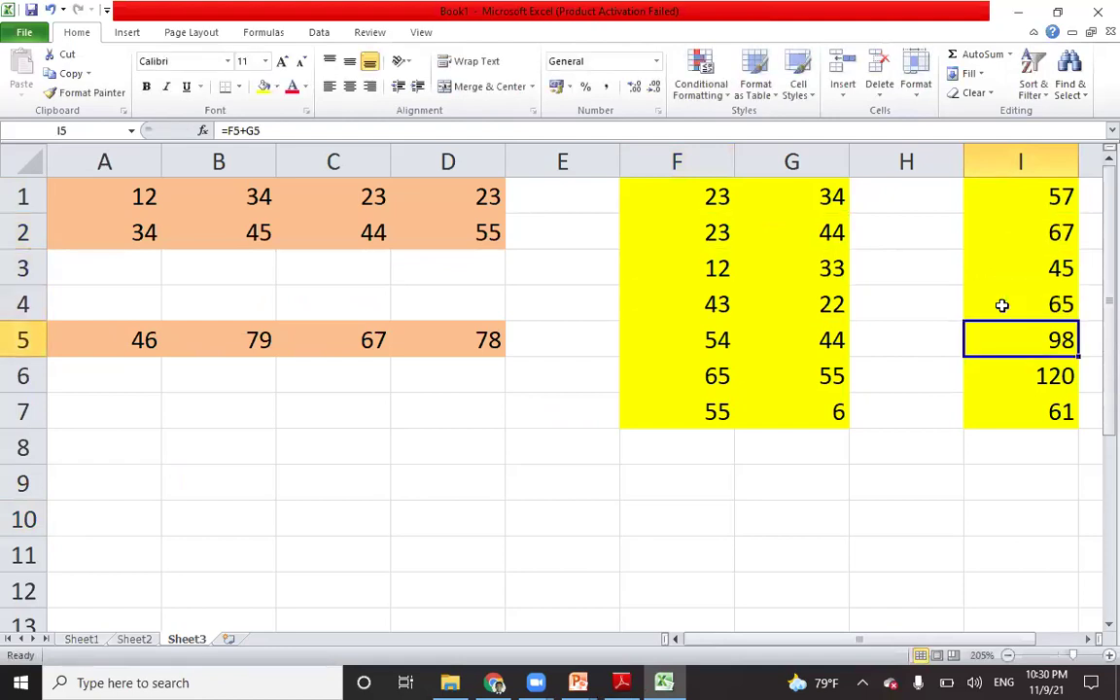
{"action": "left_click", "coordinate": [1014, 417]}
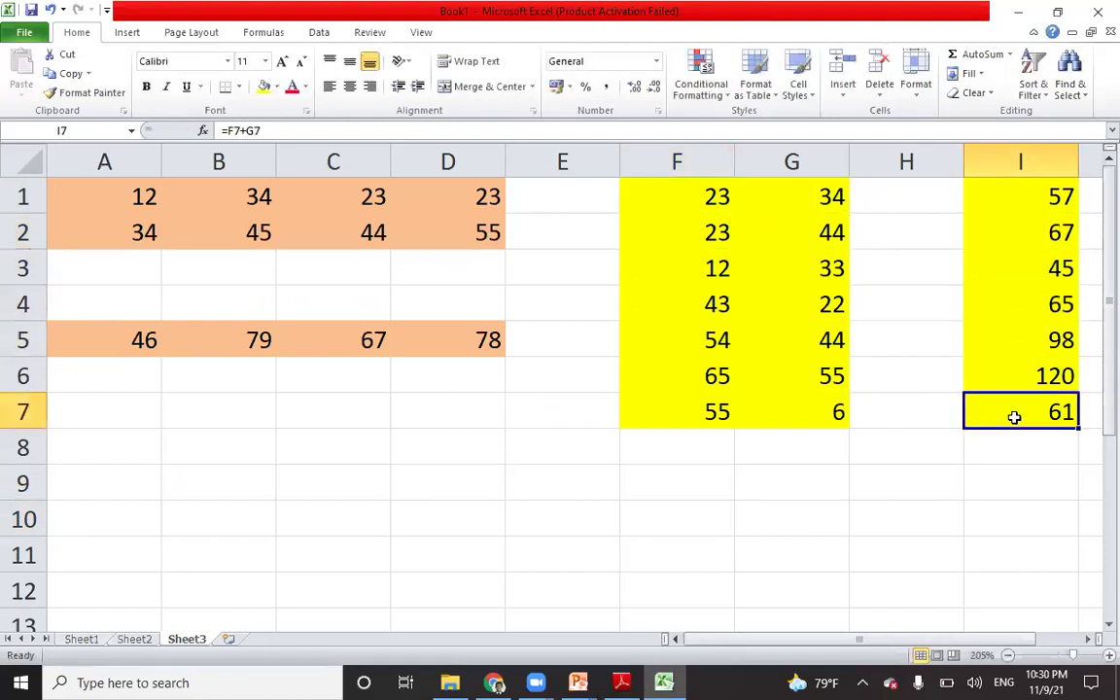
Step: Switch to the textbook PDF and go back to section 7.6.8 on column absolute cell references
{"action": "left_click", "coordinate": [622, 682]}
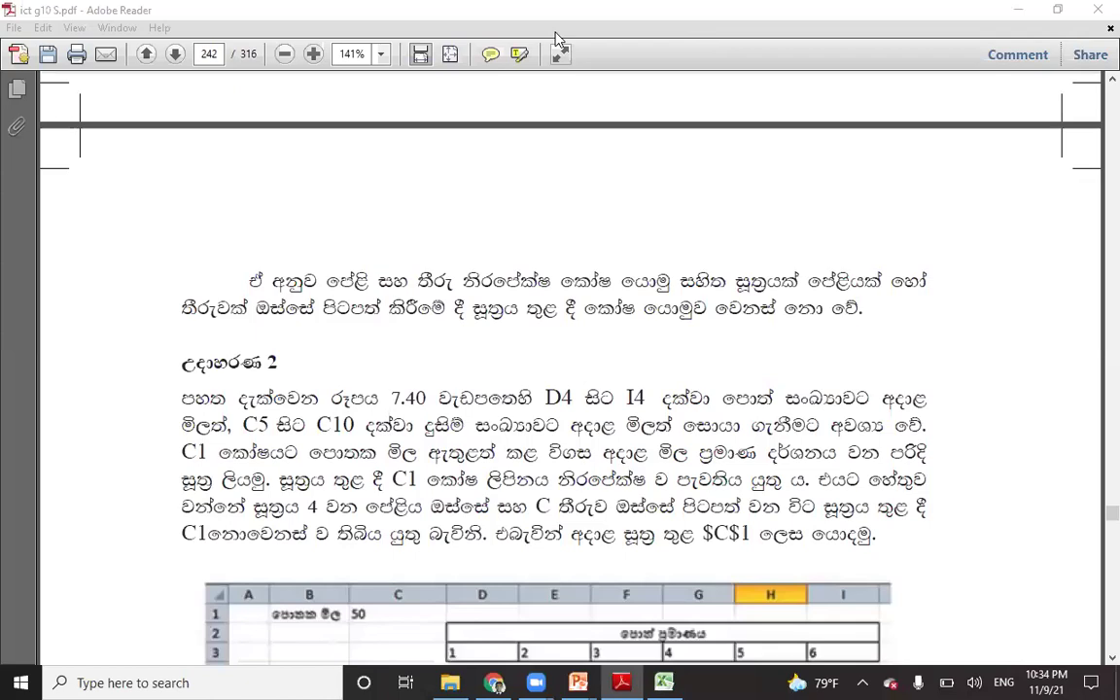
{"action": "scroll", "coordinate": [662, 405], "scroll_direction": "up", "scroll_amount": 10}
{"action": "scroll", "coordinate": [632, 443], "scroll_direction": "up", "scroll_amount": 12}
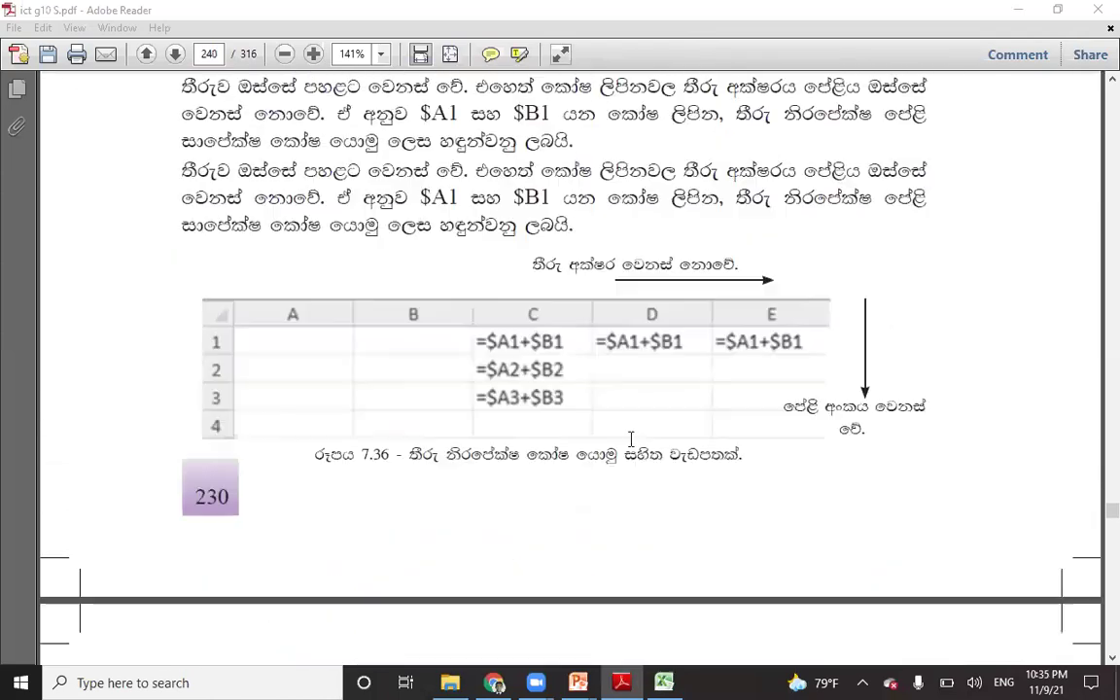
{"action": "scroll", "coordinate": [631, 441], "scroll_direction": "up", "scroll_amount": 3}
{"action": "scroll", "coordinate": [631, 441], "scroll_direction": "up", "scroll_amount": 7}
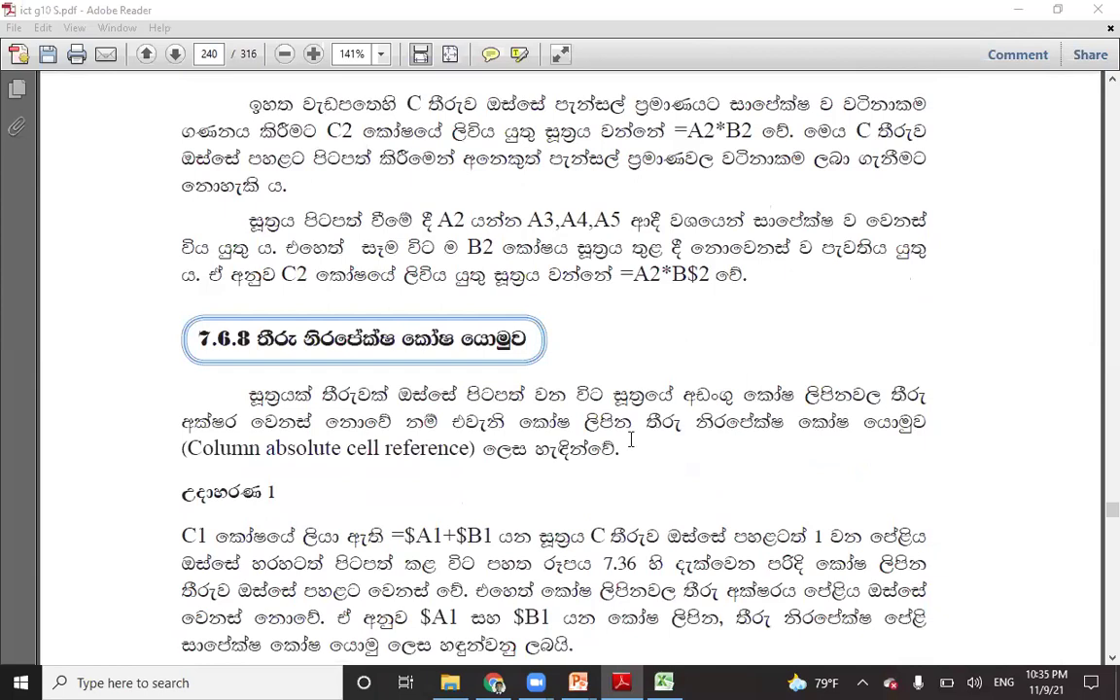
Step: Switch to Excel, add a new worksheet after Sheet3 and enlarge its view to 220%
{"action": "left_click", "coordinate": [665, 682]}
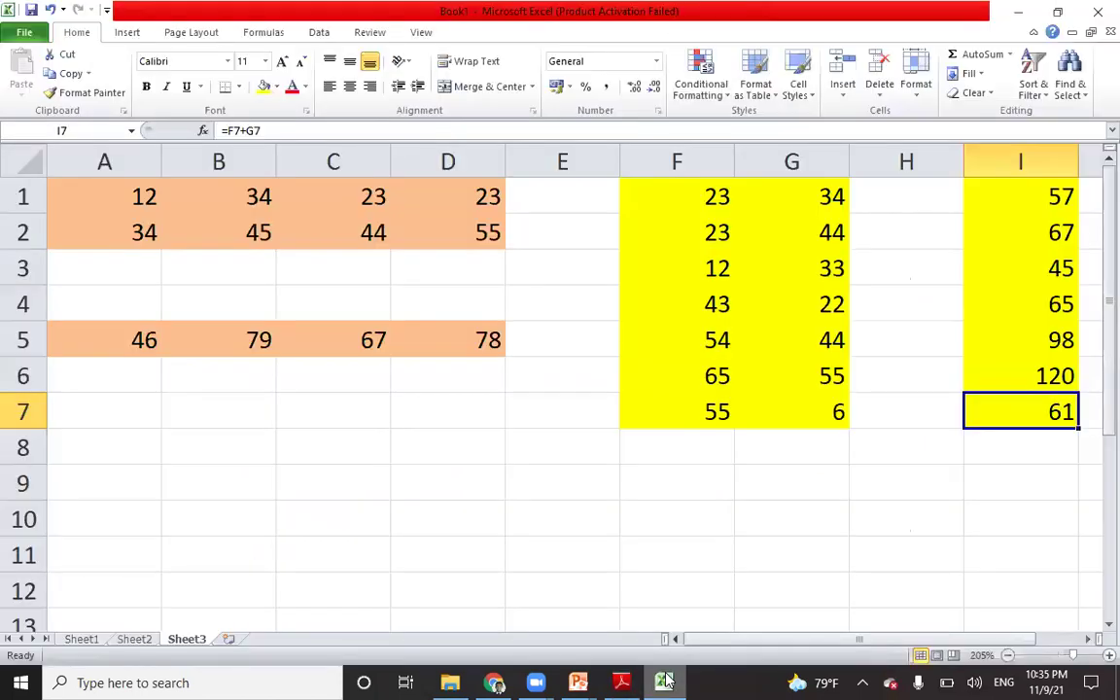
{"action": "left_click", "coordinate": [228, 639]}
{"action": "scroll", "coordinate": [159, 442], "scroll_direction": "up", "scroll_amount": 8}
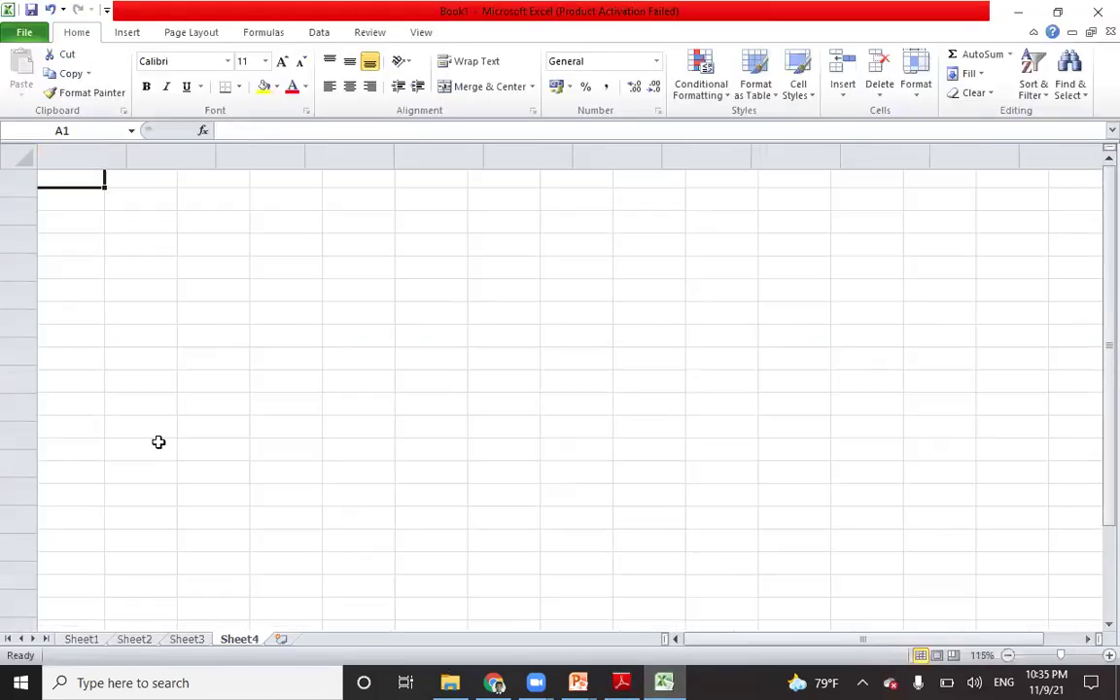
{"action": "left_click", "coordinate": [572, 533]}
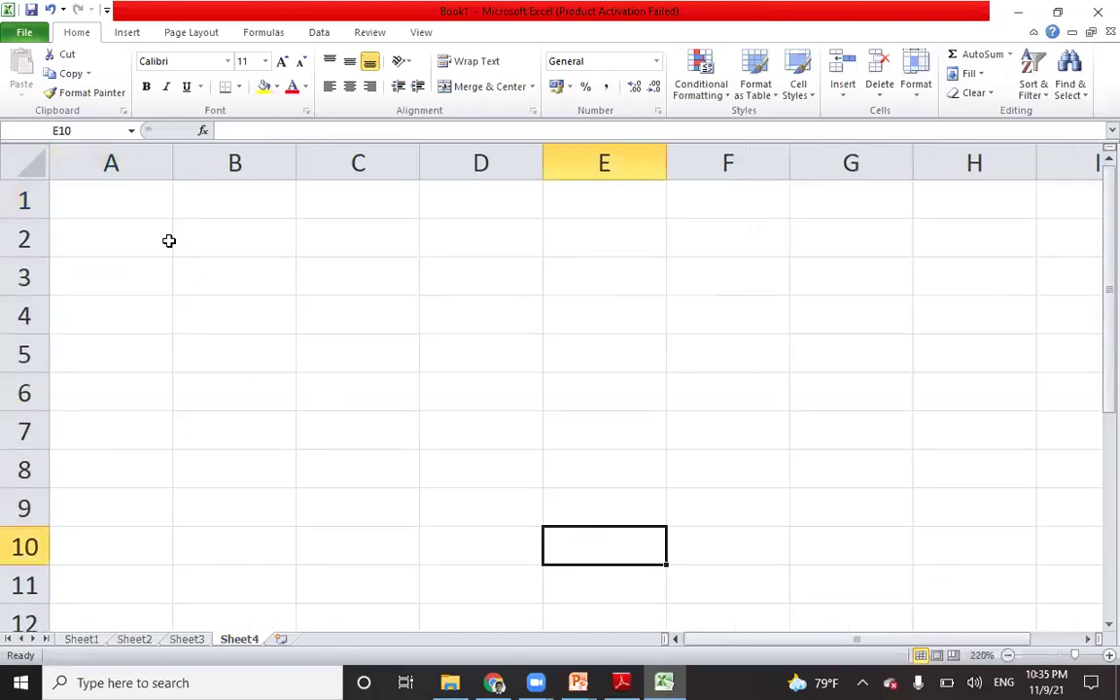
Step: Enter the numbers 12, 23, 23 and 23 in cells A1 to A4 of the new sheet
{"action": "left_click", "coordinate": [146, 195]}
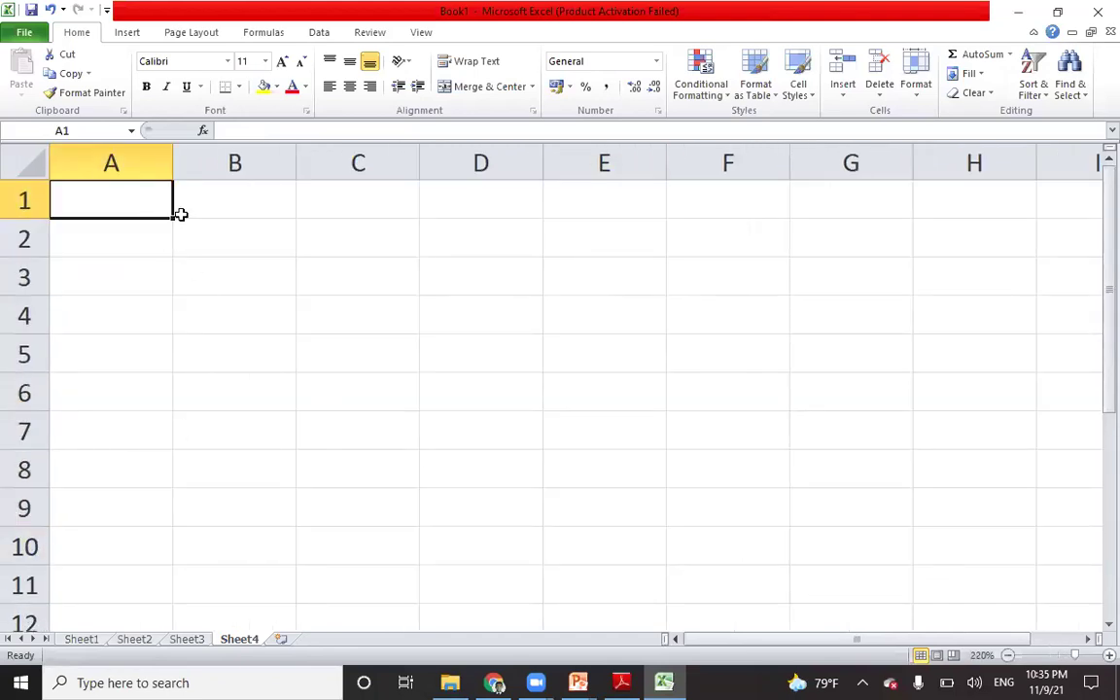
{"action": "type", "text": "12"}
{"action": "key", "text": "Return"}
{"action": "type", "text": "23"}
{"action": "key", "text": "Return"}
{"action": "type", "text": "23"}
{"action": "key", "text": "Return"}
{"action": "type", "text": "23"}
{"action": "key", "text": "Return"}
Step: Enter the numbers 21, 32, 3 and 5 in cells B1 to B4
{"action": "left_click", "coordinate": [209, 199]}
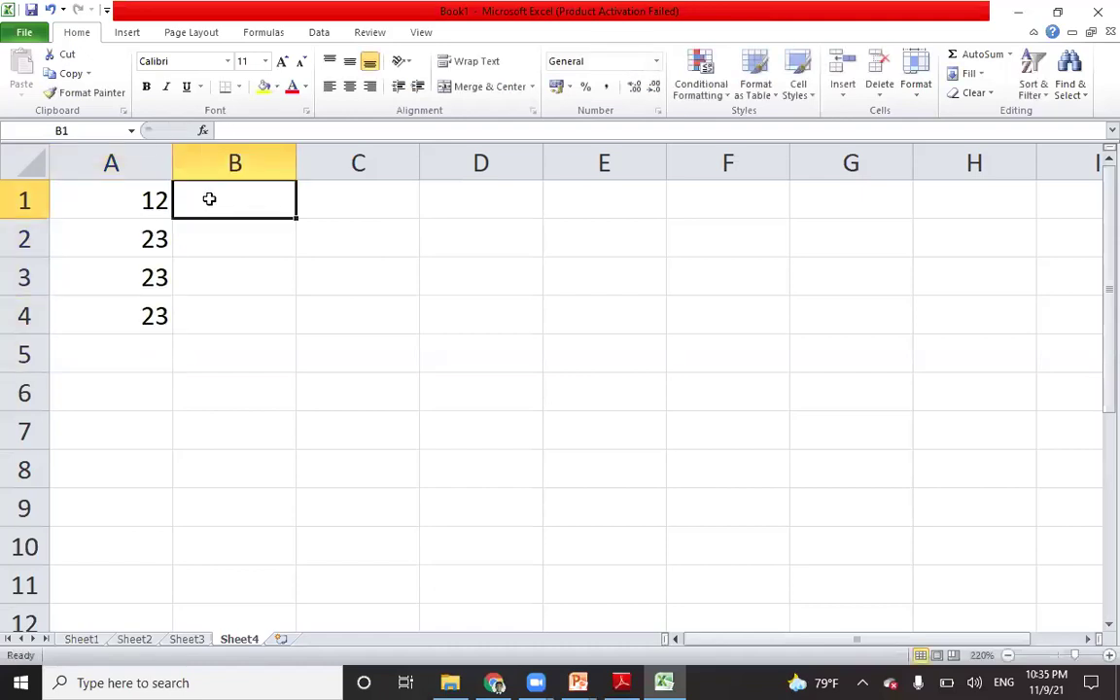
{"action": "type", "text": "21"}
{"action": "key", "text": "Return"}
{"action": "type", "text": "32"}
{"action": "key", "text": "Return"}
{"action": "type", "text": "3"}
{"action": "key", "text": "Return"}
{"action": "key", "text": "Return"}
{"action": "key", "text": "Up"}
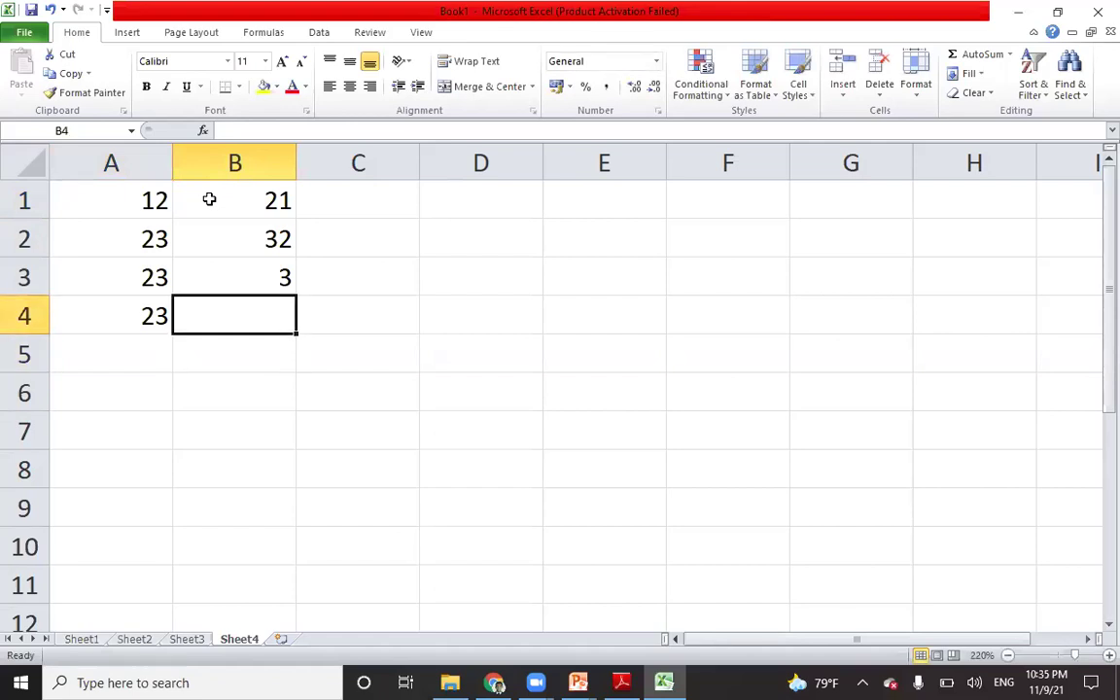
{"action": "type", "text": "5"}
{"action": "left_click", "coordinate": [557, 398]}
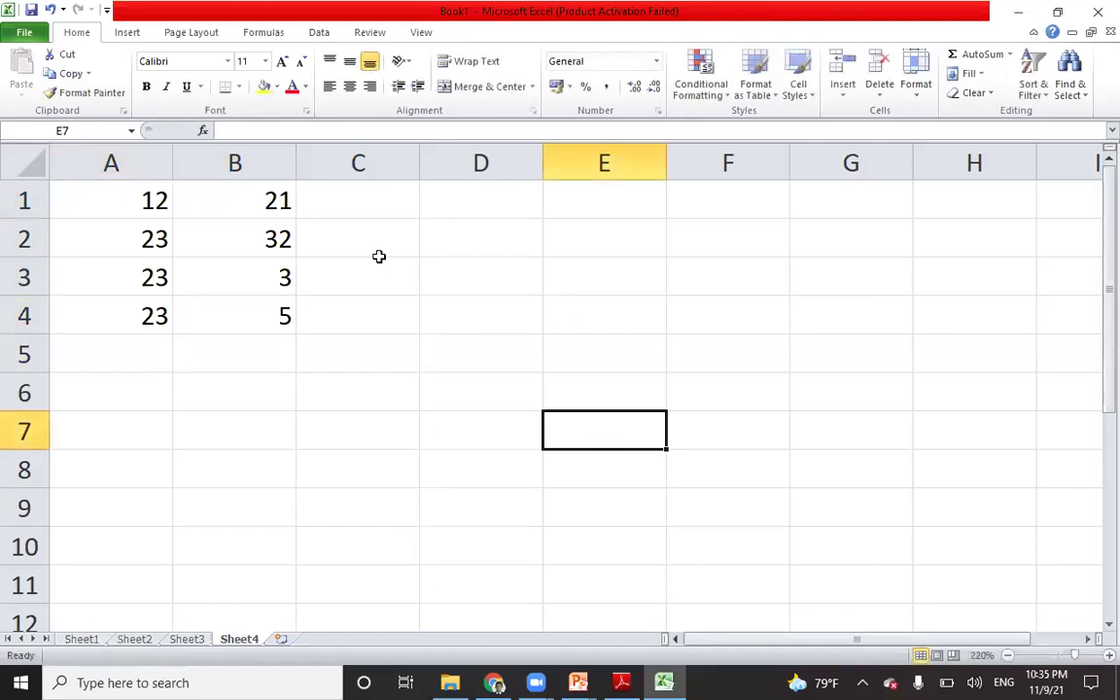
Step: Enter the formula =A1+B1 in C1 and fill it down column C through C4
{"action": "left_click", "coordinate": [419, 208]}
{"action": "type", "text": "="}
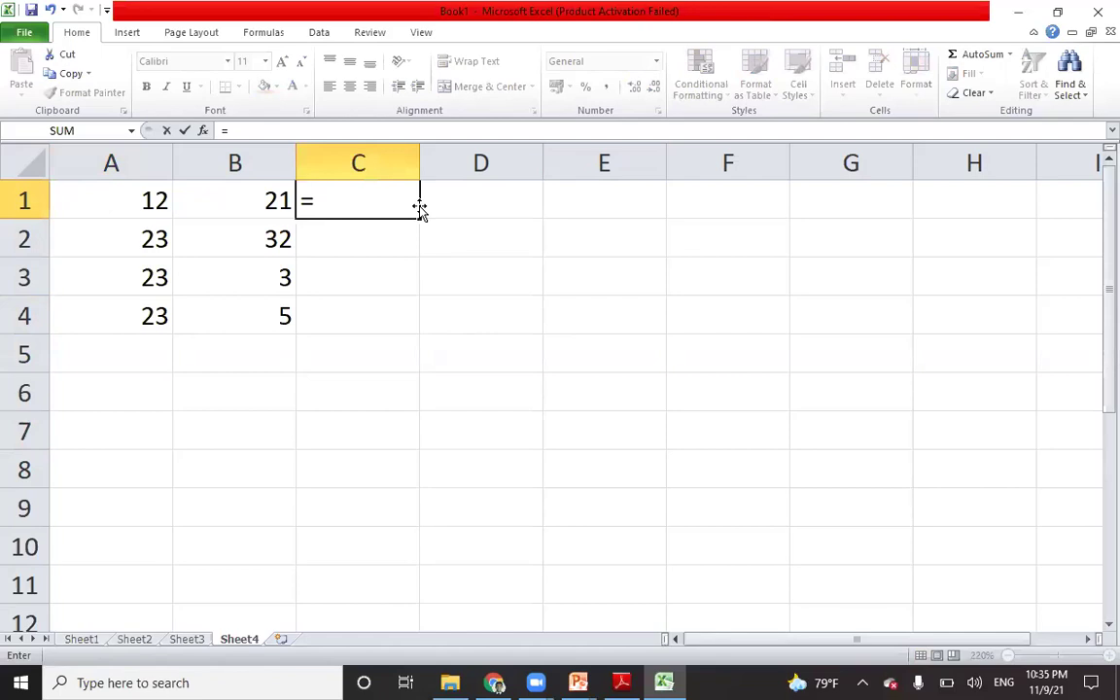
{"action": "type", "text": "Sum"}
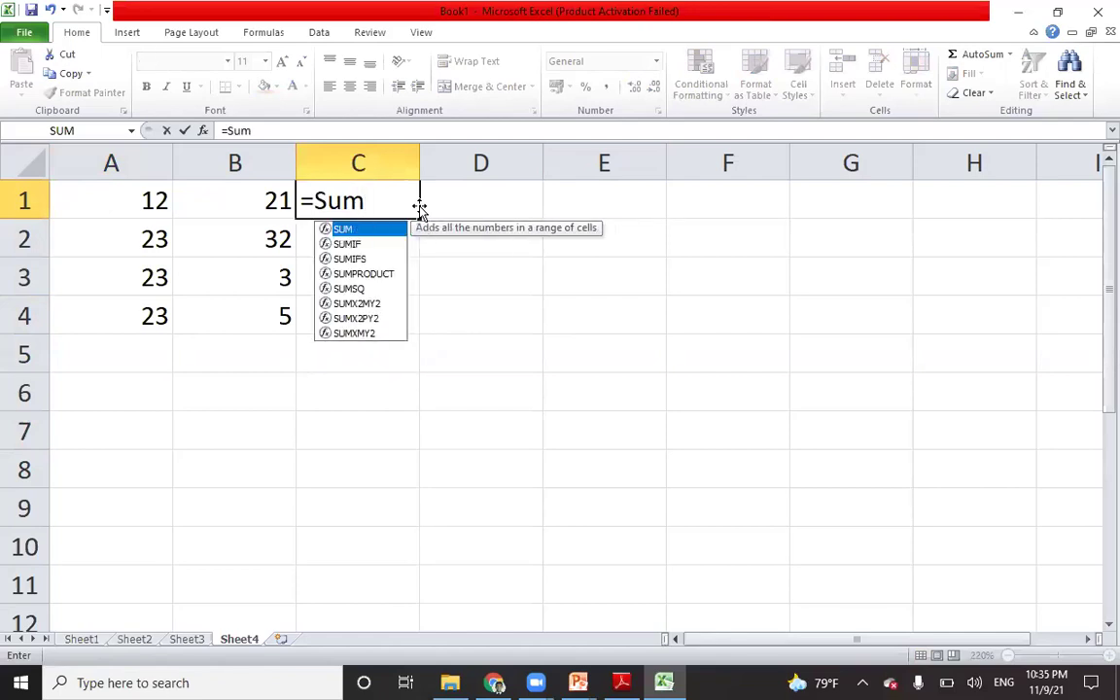
{"action": "key", "text": "BackSpace"}
{"action": "key", "text": "BackSpace"}
{"action": "key", "text": "BackSpace"}
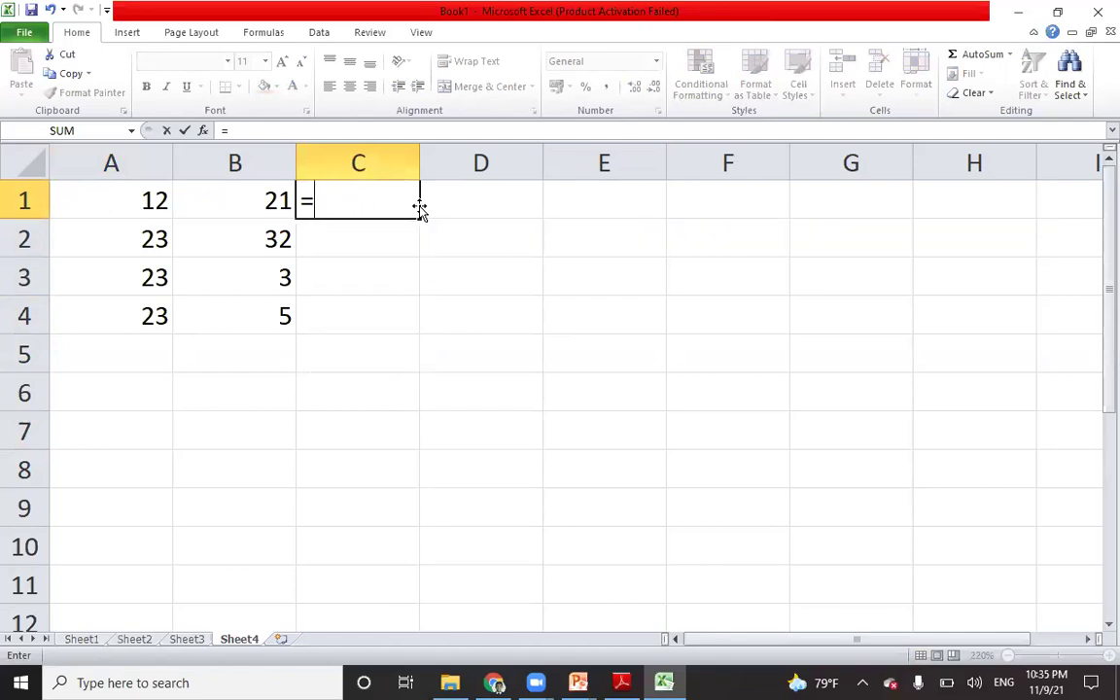
{"action": "type", "text": "+"}
{"action": "left_click", "coordinate": [277, 201]}
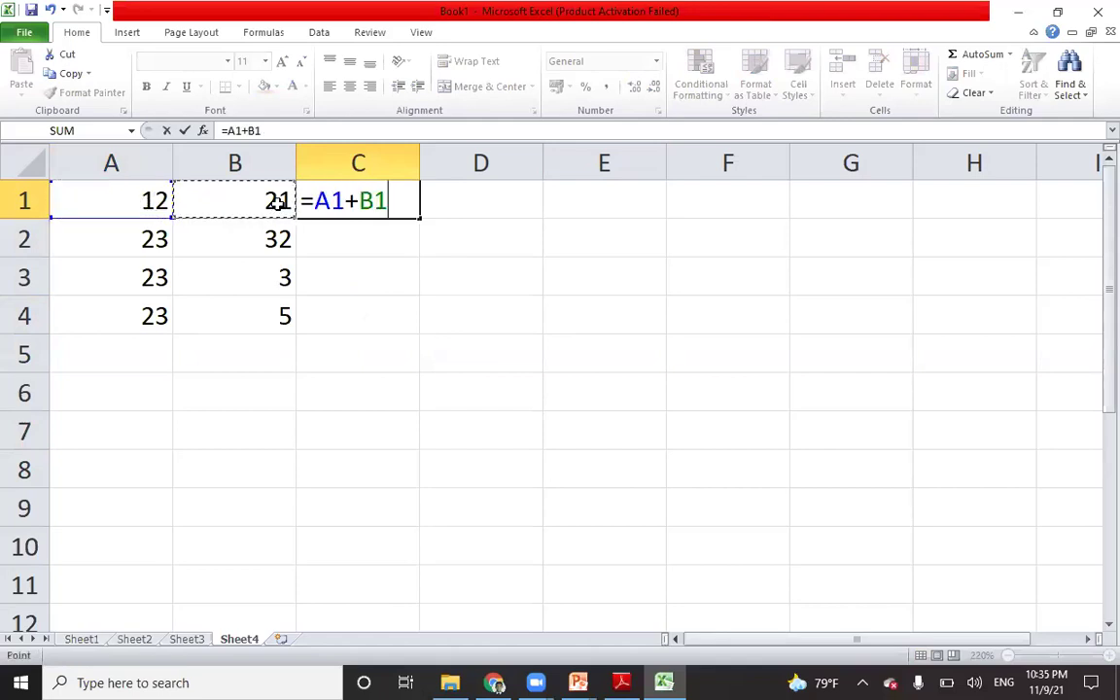
{"action": "key", "text": "Return"}
{"action": "left_click", "coordinate": [344, 203]}
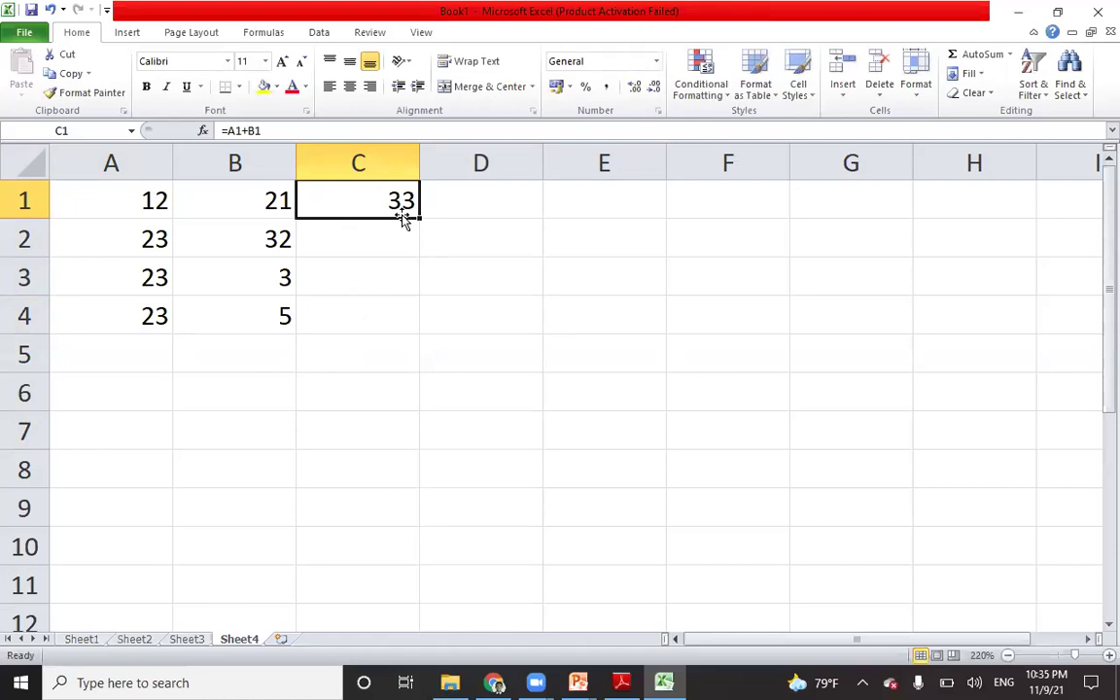
{"action": "left_click_drag", "start_coordinate": [419, 218], "coordinate": [403, 318]}
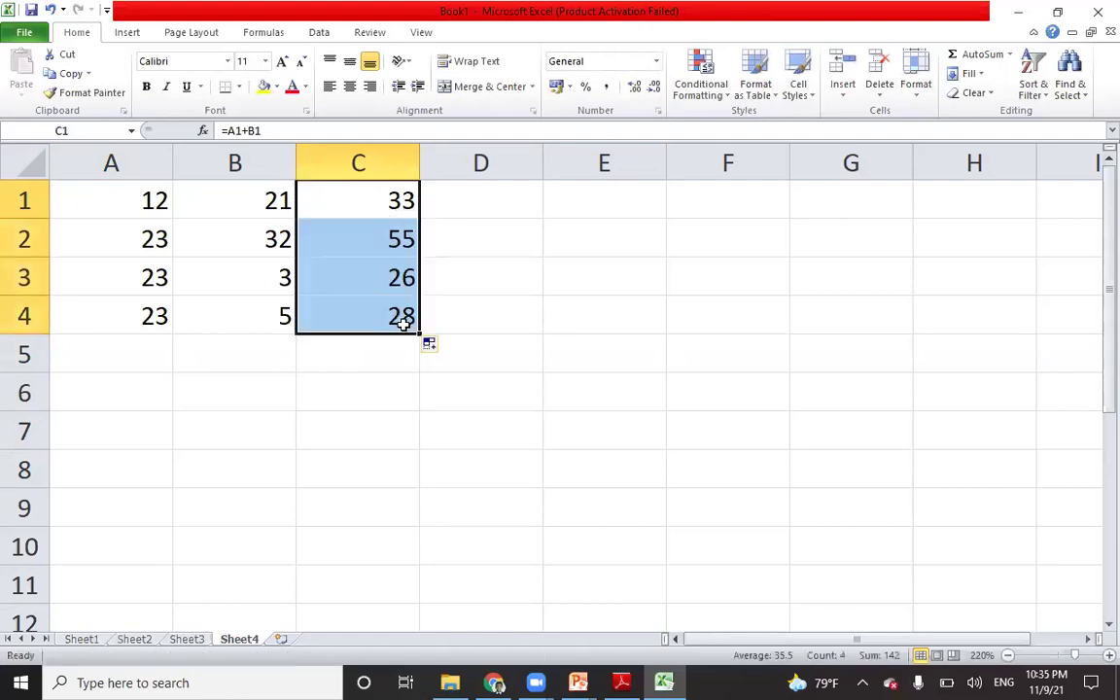
Step: Examine the formulas copied down from C1 in cells C2, C3 and C4
{"action": "double_click", "coordinate": [369, 238]}
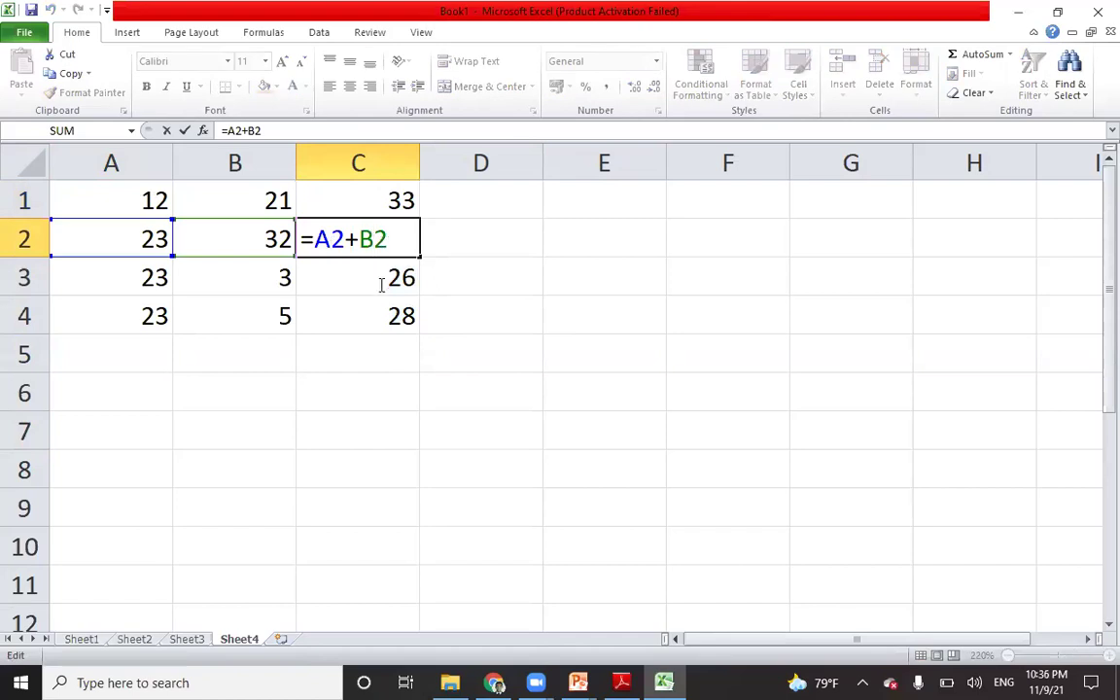
{"action": "key", "text": "Return"}
{"action": "double_click", "coordinate": [375, 278]}
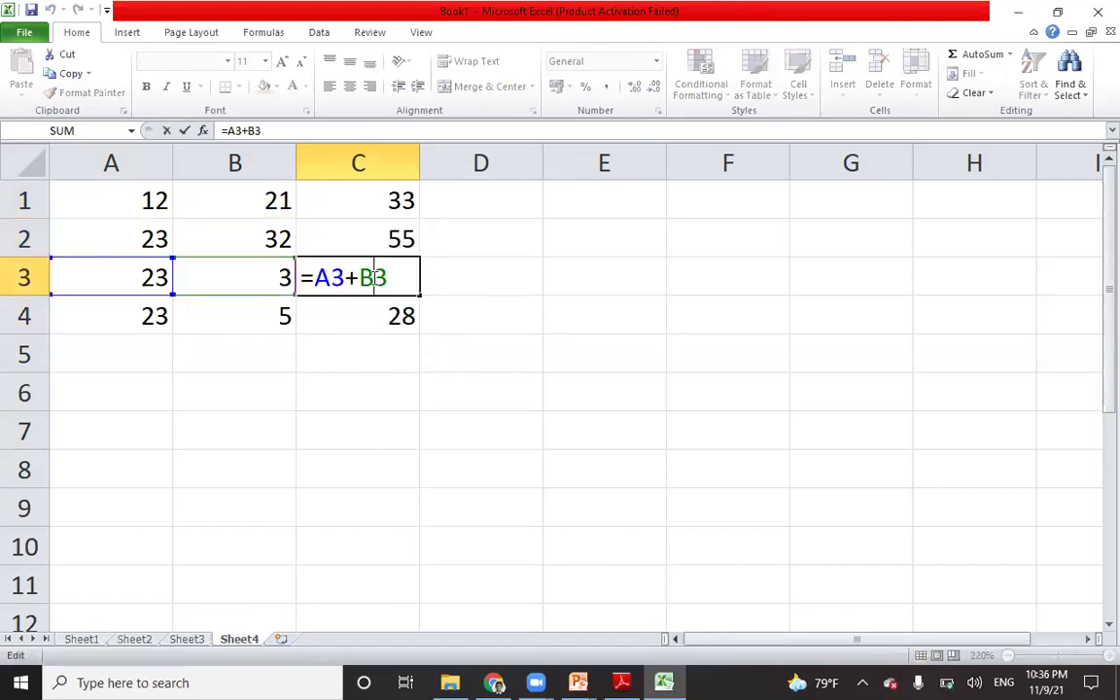
{"action": "key", "text": "Return"}
{"action": "double_click", "coordinate": [374, 316]}
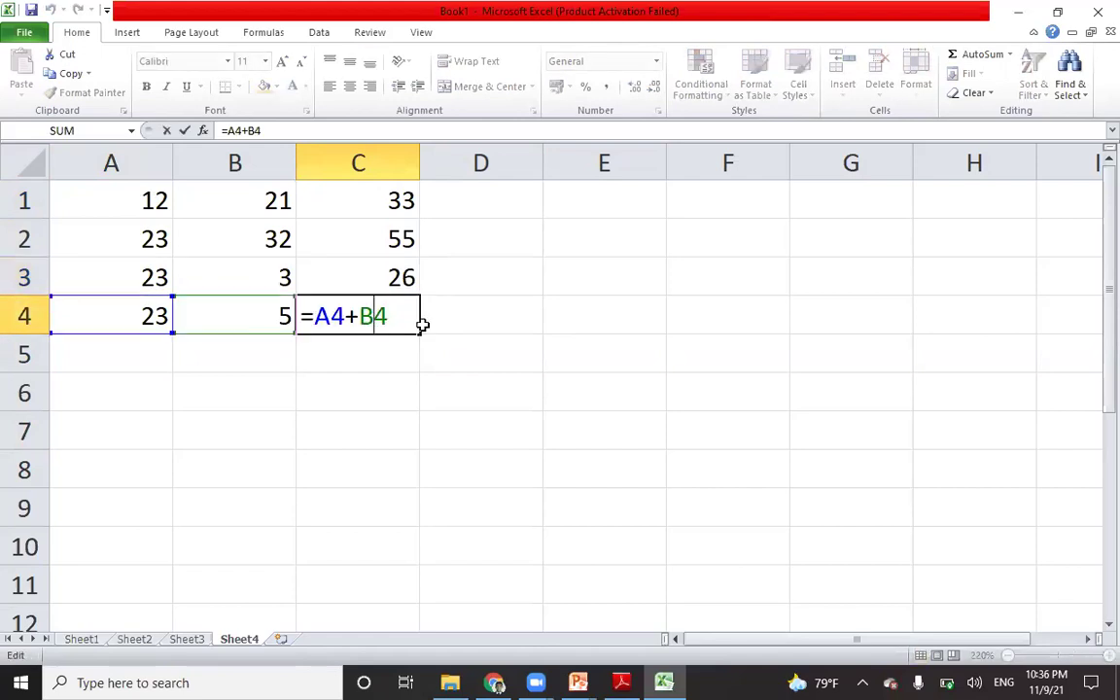
{"action": "key", "text": "Return"}
{"action": "left_click", "coordinate": [373, 199]}
{"action": "left_click", "coordinate": [376, 232]}
{"action": "left_click", "coordinate": [377, 273]}
{"action": "left_click", "coordinate": [385, 305]}
{"action": "left_click", "coordinate": [375, 345]}
{"action": "left_click_drag", "start_coordinate": [362, 309], "coordinate": [359, 185]}
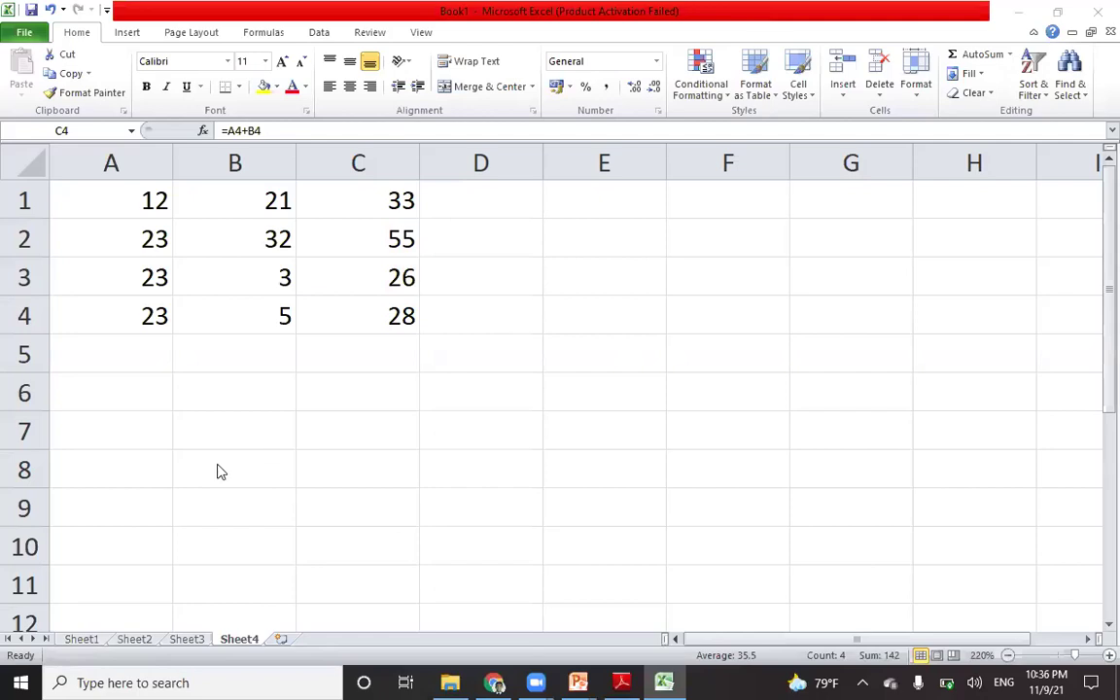
Step: Enter the numbers 12, 34 and 55 across cells A6 to C6
{"action": "left_click", "coordinate": [126, 390]}
{"action": "type", "text": "12"}
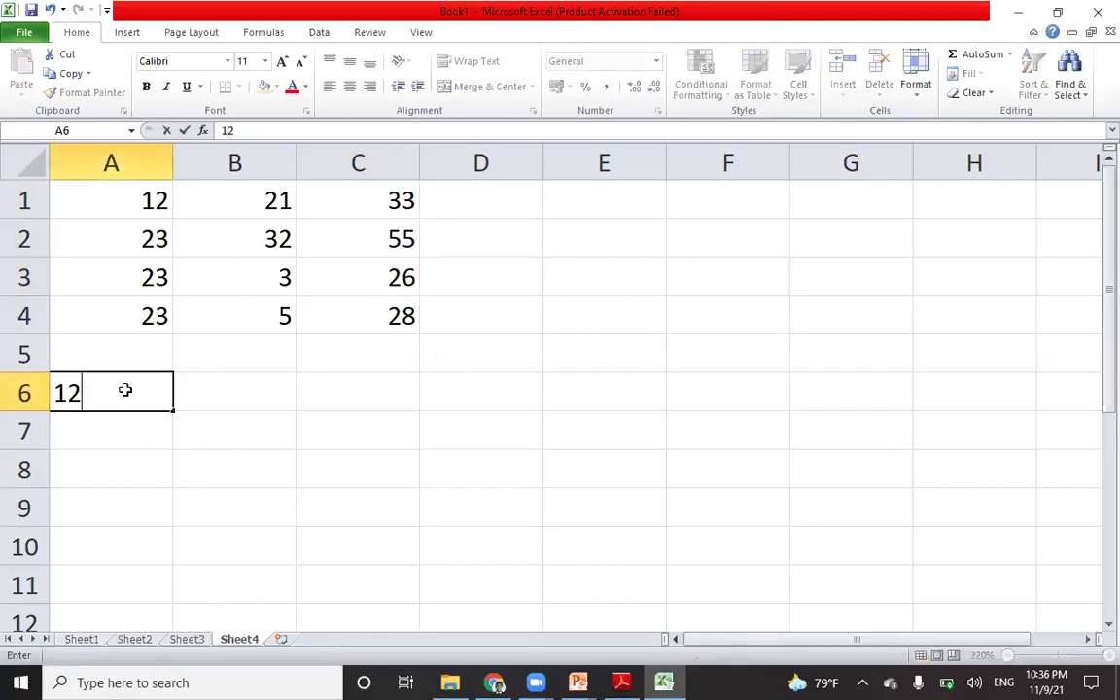
{"action": "key", "text": "Tab"}
{"action": "type", "text": "34"}
{"action": "key", "text": "Tab"}
{"action": "type", "text": "55"}
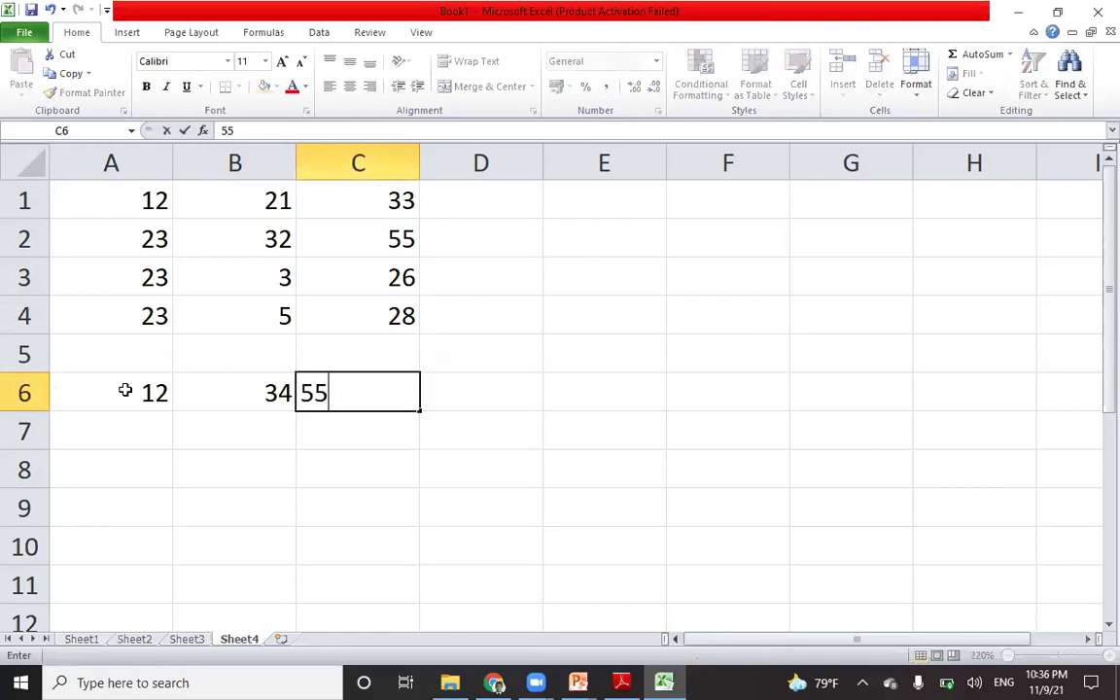
{"action": "key", "text": "Tab"}
Step: Enter the numbers 12, 34 and 23 across cells A7 to C7
{"action": "left_click", "coordinate": [122, 431]}
{"action": "type", "text": "12"}
{"action": "key", "text": "Tab"}
{"action": "type", "text": "34"}
{"action": "key", "text": "Tab"}
{"action": "type", "text": "23"}
{"action": "key", "text": "Tab"}
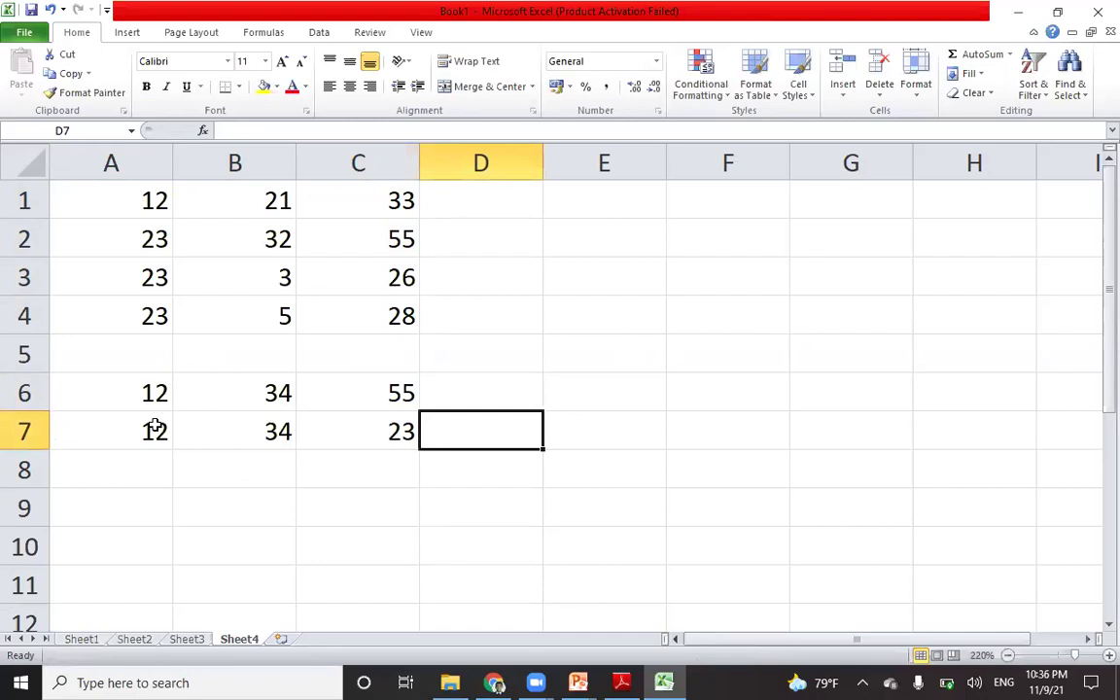
Step: Enter the formula =A6+A7 in A9 and fill it across row 9 through C9
{"action": "left_click", "coordinate": [137, 518]}
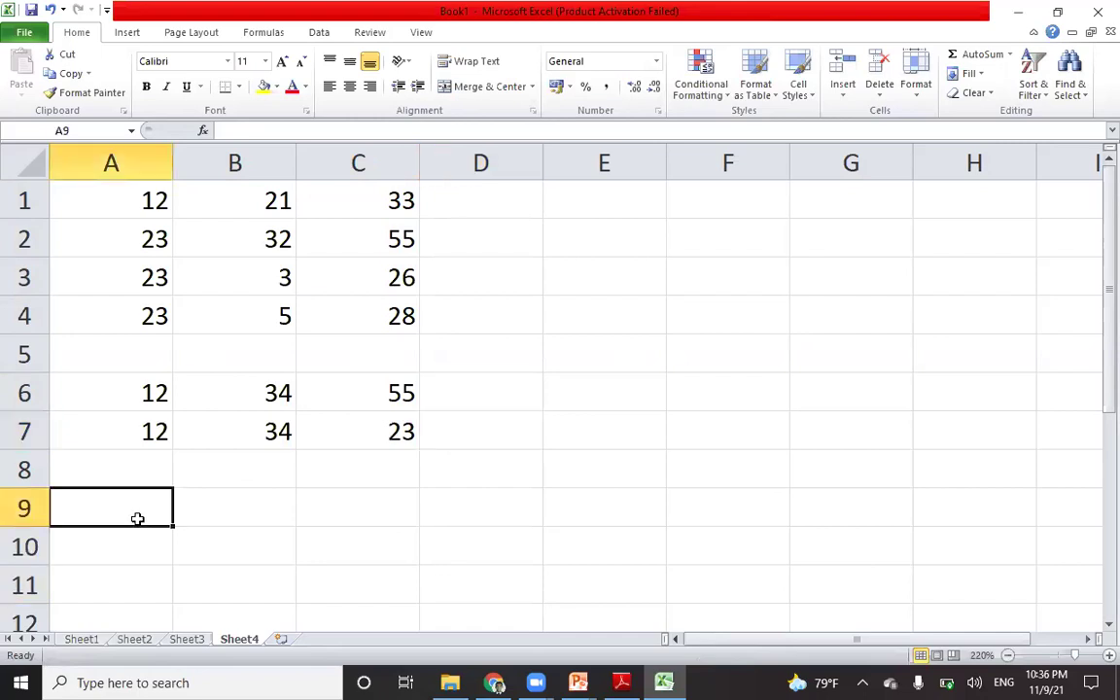
{"action": "type", "text": "="}
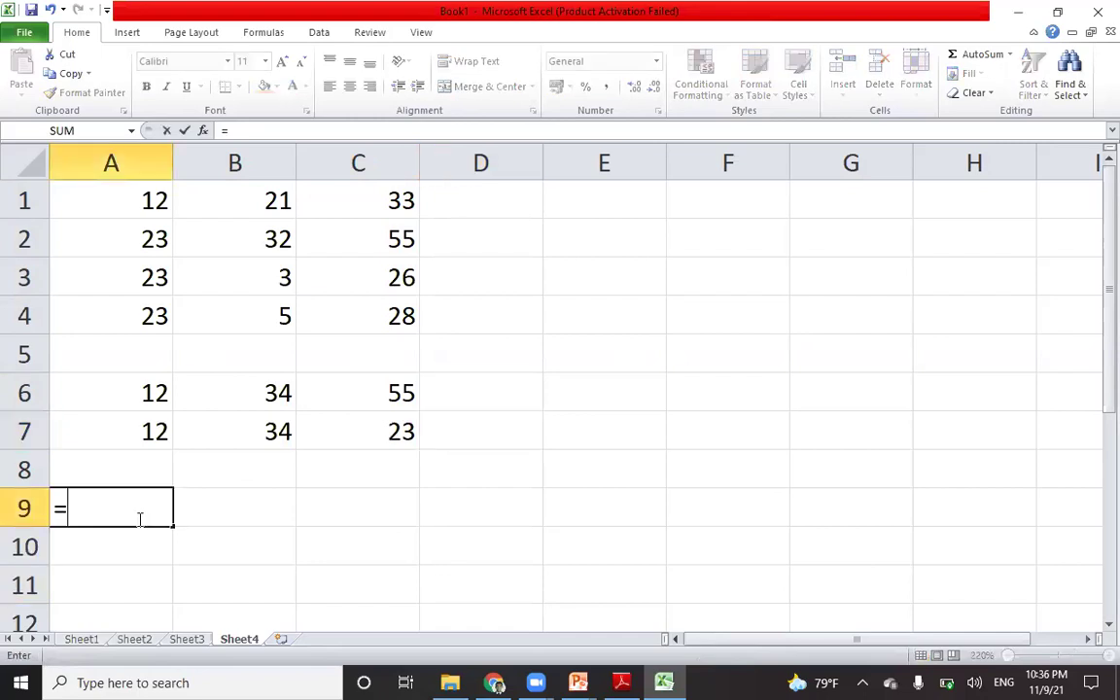
{"action": "left_click", "coordinate": [121, 387]}
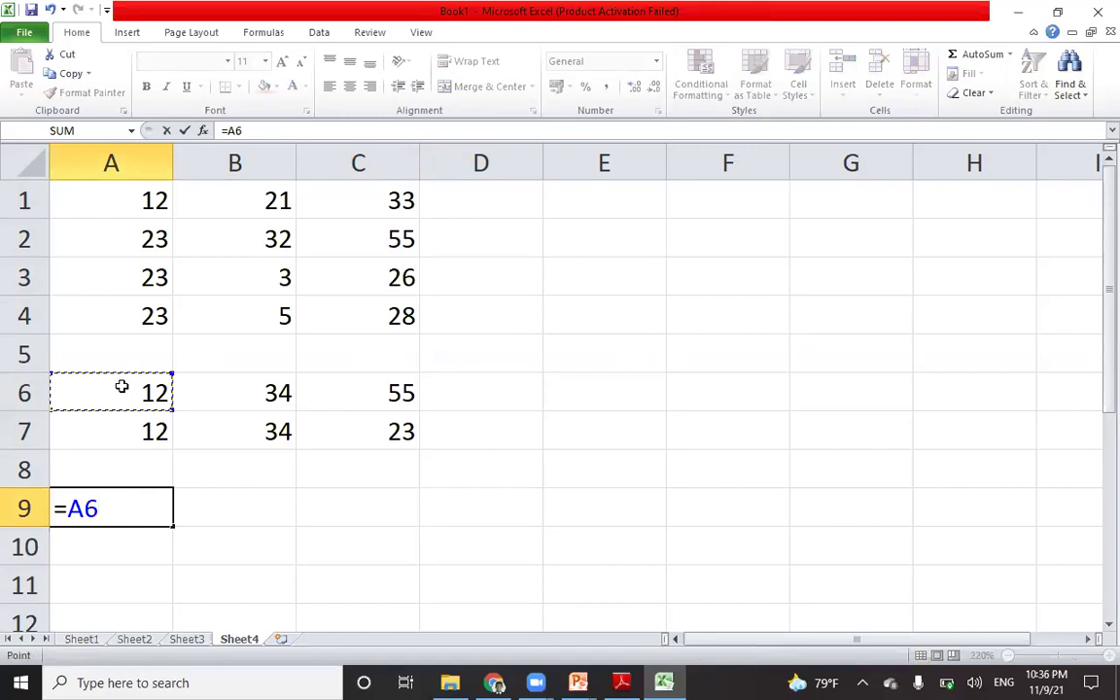
{"action": "type", "text": "_"}
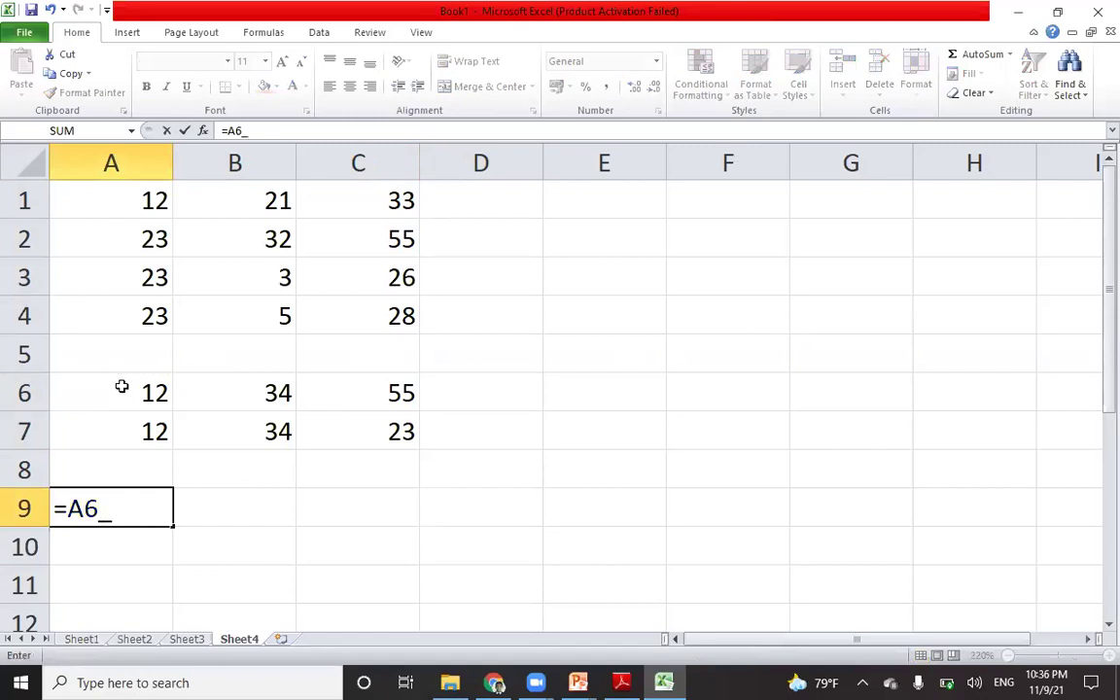
{"action": "key", "text": "BackSpace"}
{"action": "type", "text": "+"}
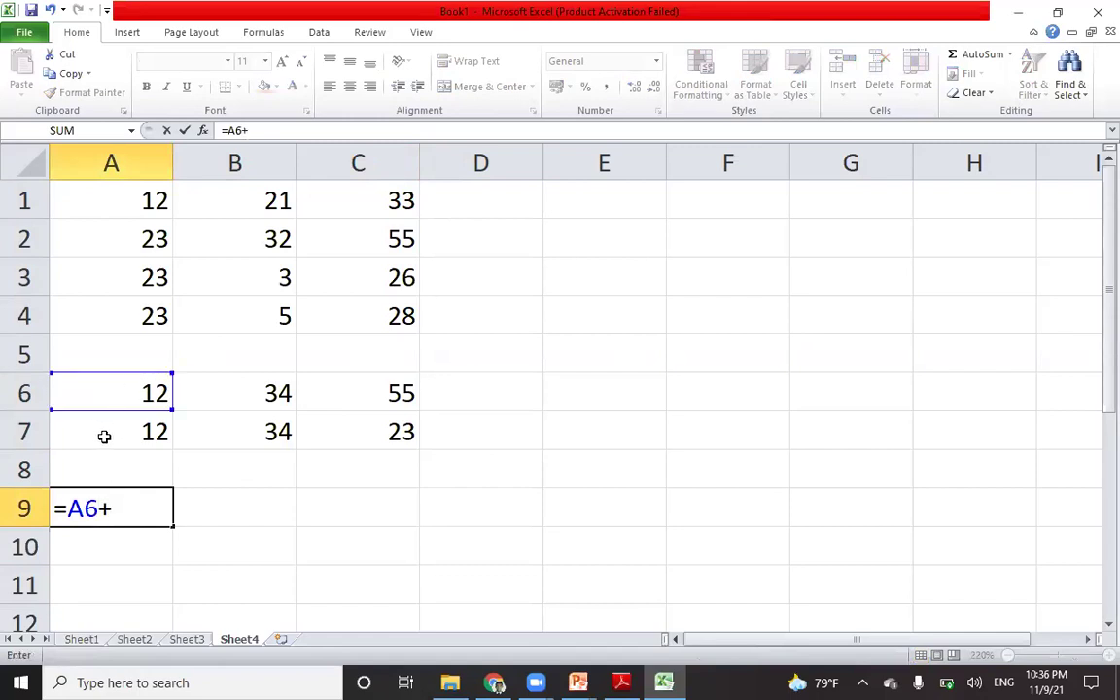
{"action": "left_click", "coordinate": [104, 436]}
{"action": "key", "text": "Return"}
{"action": "left_click", "coordinate": [116, 505]}
{"action": "left_click_drag", "start_coordinate": [172, 526], "coordinate": [388, 525]}
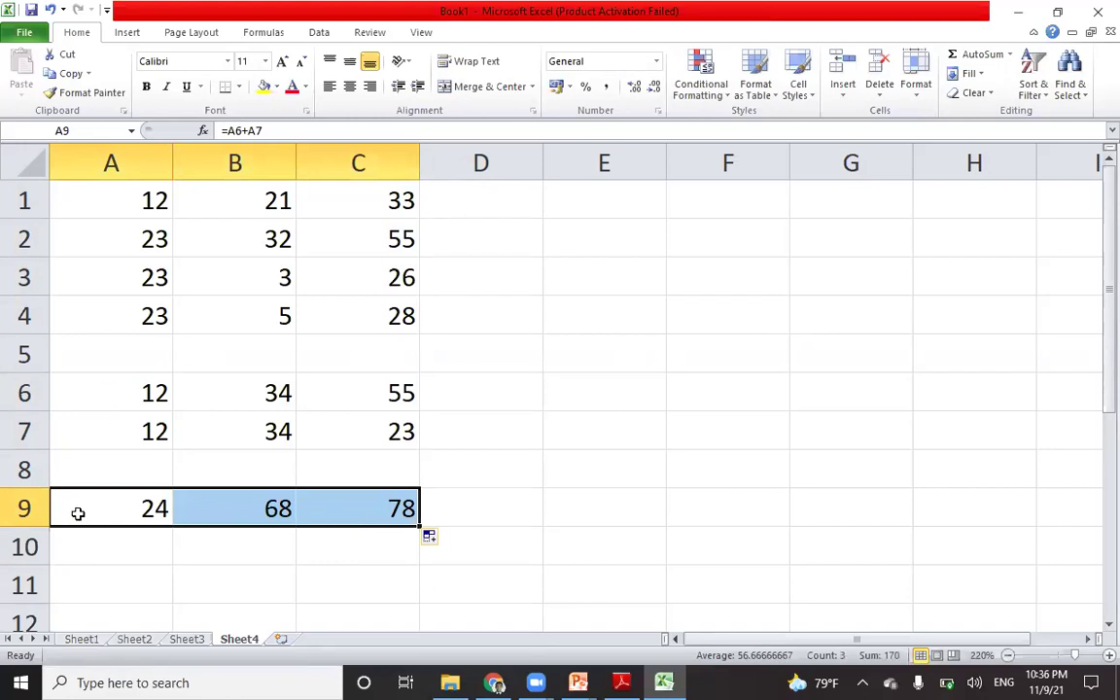
Step: Examine how the references adjust in the formulas of A9, B9 and C9, and compare them with the results in C1 to C4
{"action": "double_click", "coordinate": [221, 508]}
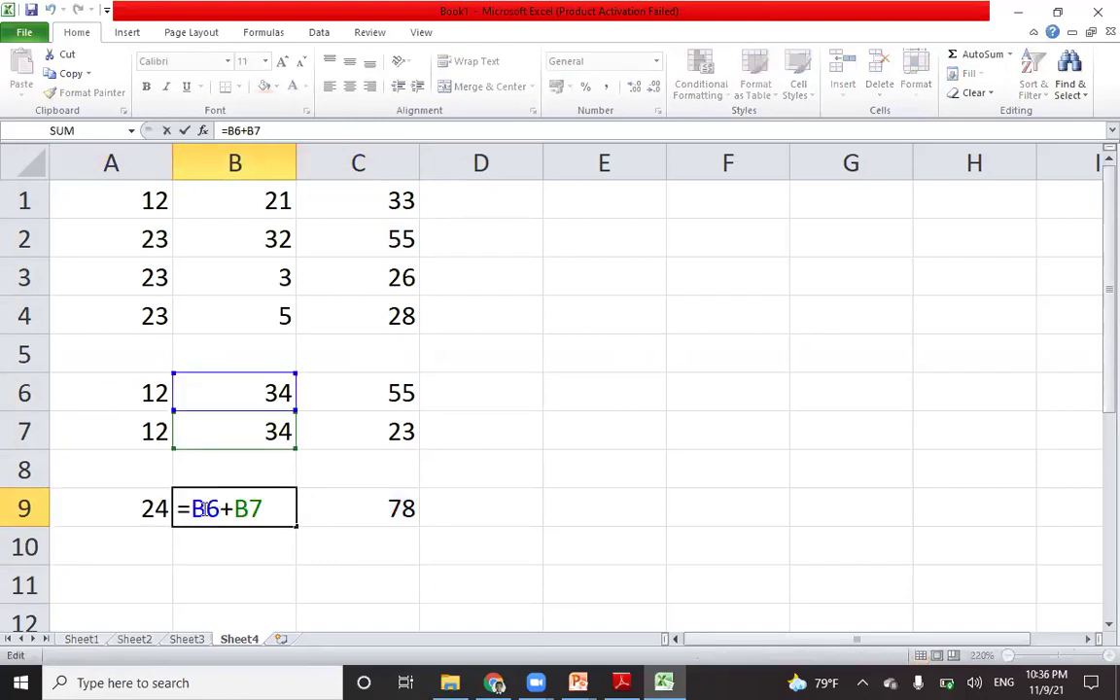
{"action": "left_click", "coordinate": [121, 509]}
{"action": "double_click", "coordinate": [122, 509]}
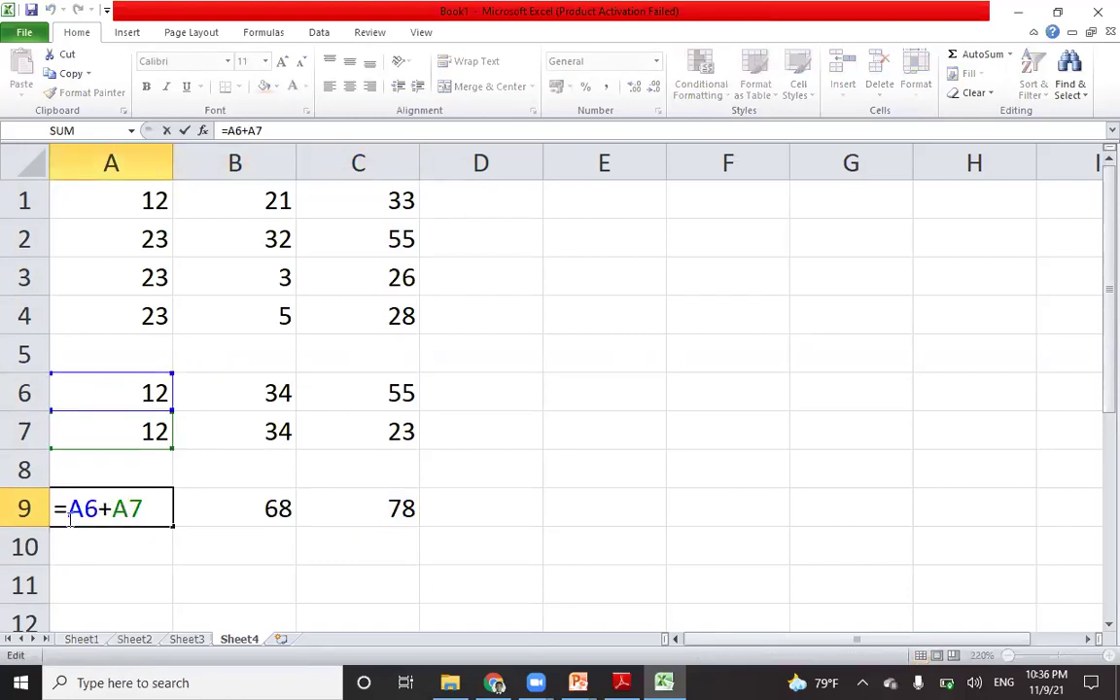
{"action": "double_click", "coordinate": [236, 508]}
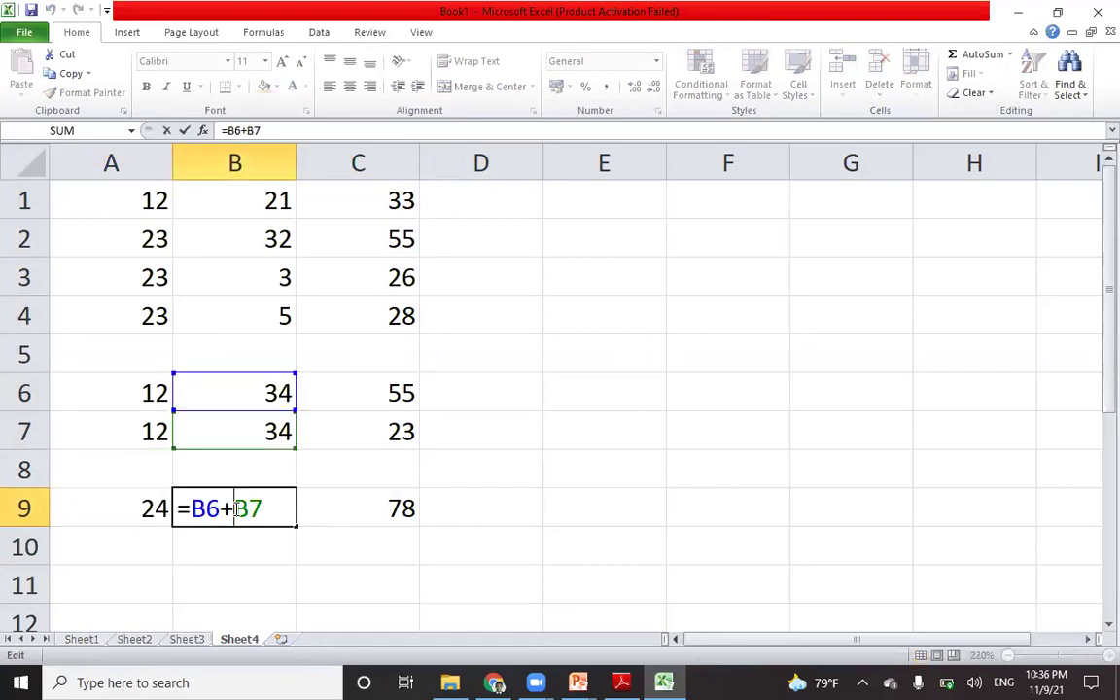
{"action": "left_click", "coordinate": [362, 509]}
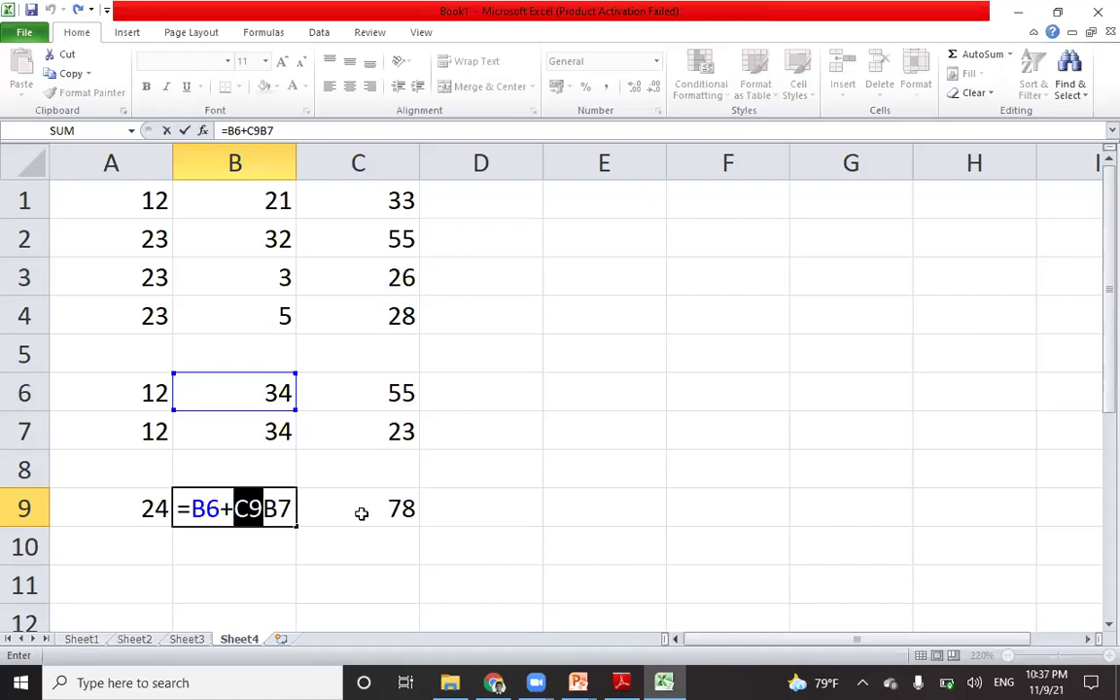
{"action": "key", "text": "BackSpace"}
{"action": "key", "text": "Return"}
{"action": "left_click", "coordinate": [368, 517]}
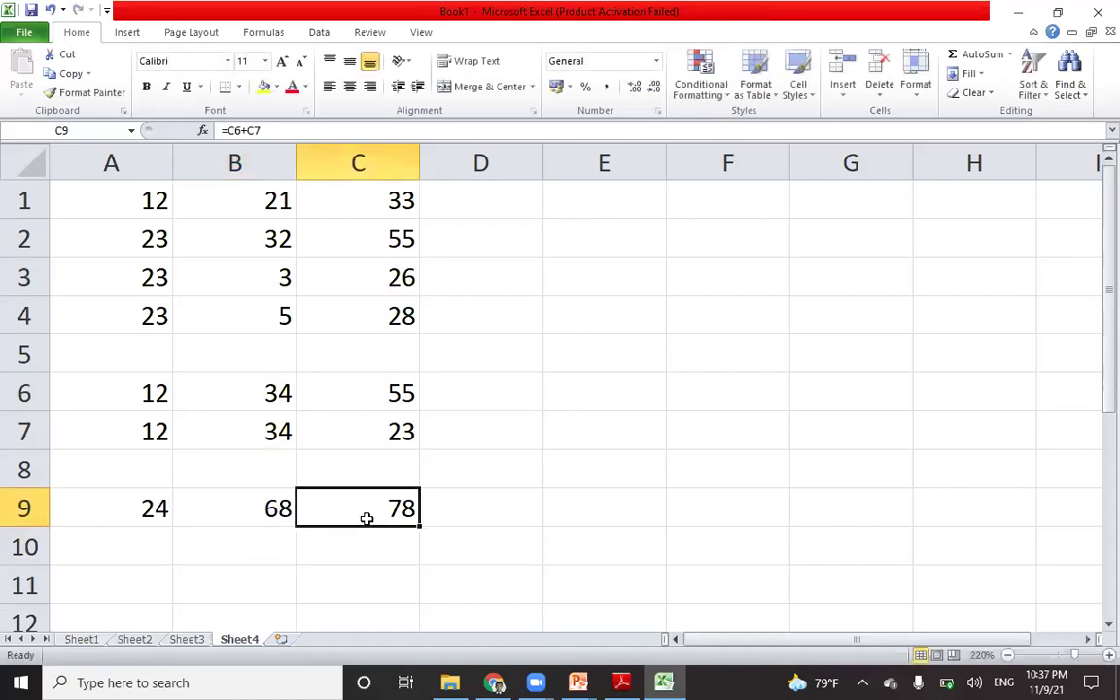
{"action": "double_click", "coordinate": [390, 519]}
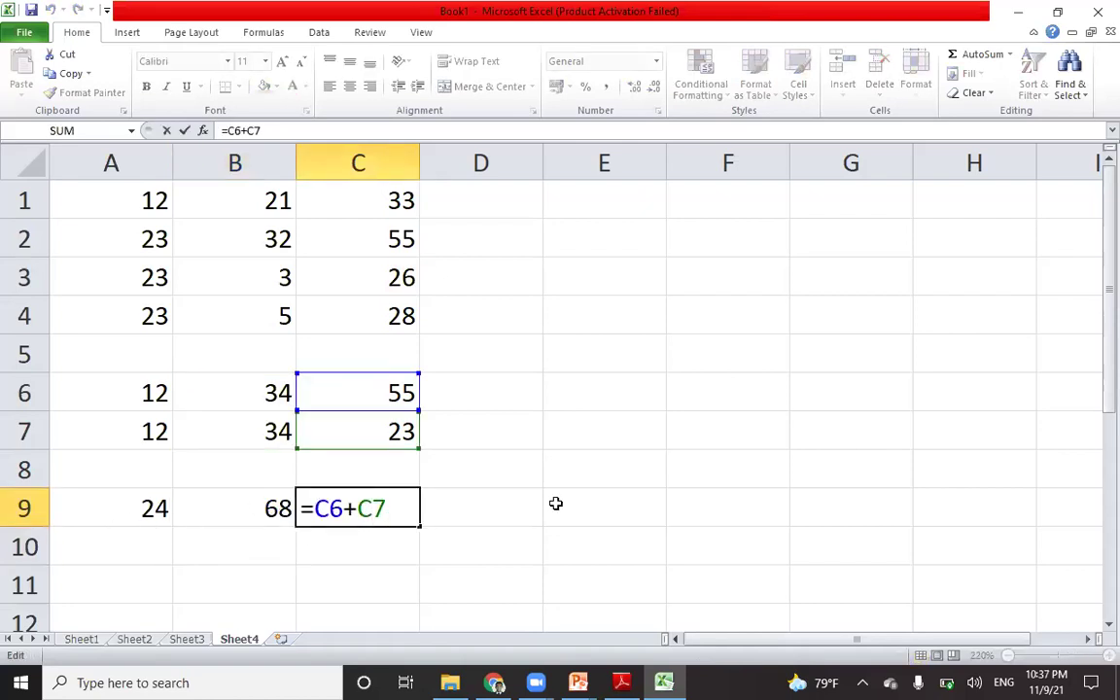
{"action": "left_click", "coordinate": [358, 208]}
{"action": "left_click_drag", "start_coordinate": [360, 248], "coordinate": [357, 305]}
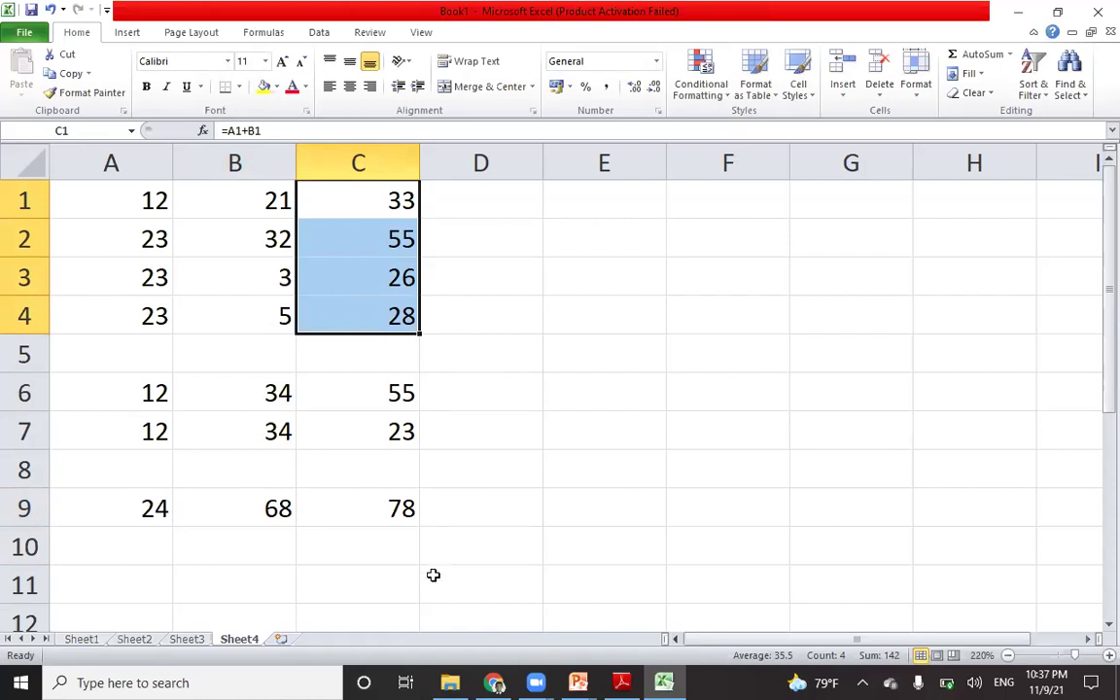
Step: Enter the numbers 24, 33, 22, 44, 33 and 55 in cells B15 to B20
{"action": "scroll", "coordinate": [434, 574], "scroll_direction": "down", "scroll_amount": 4}
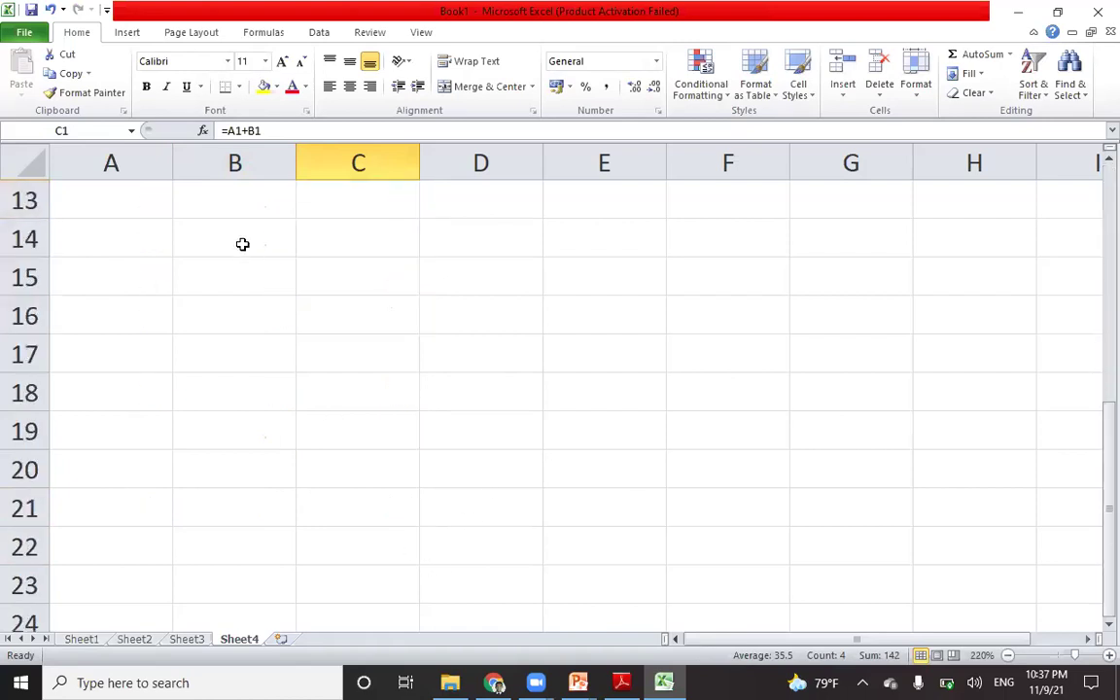
{"action": "left_click", "coordinate": [219, 263]}
{"action": "type", "text": "24"}
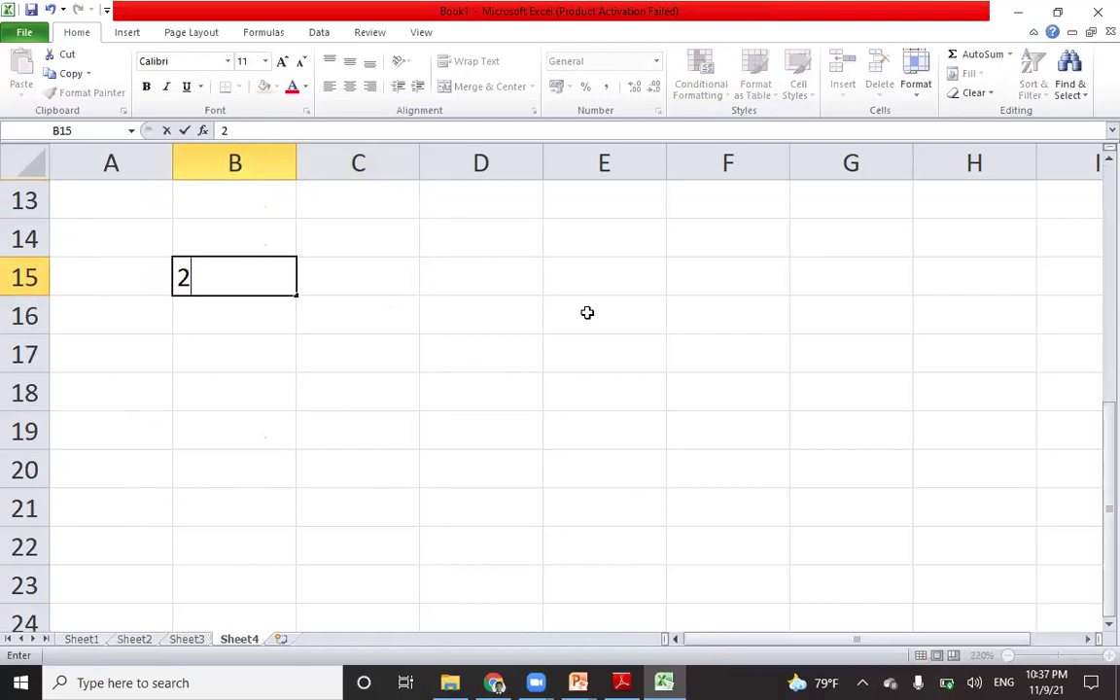
{"action": "key", "text": "Return"}
{"action": "type", "text": "33"}
{"action": "key", "text": "Return"}
{"action": "type", "text": "22"}
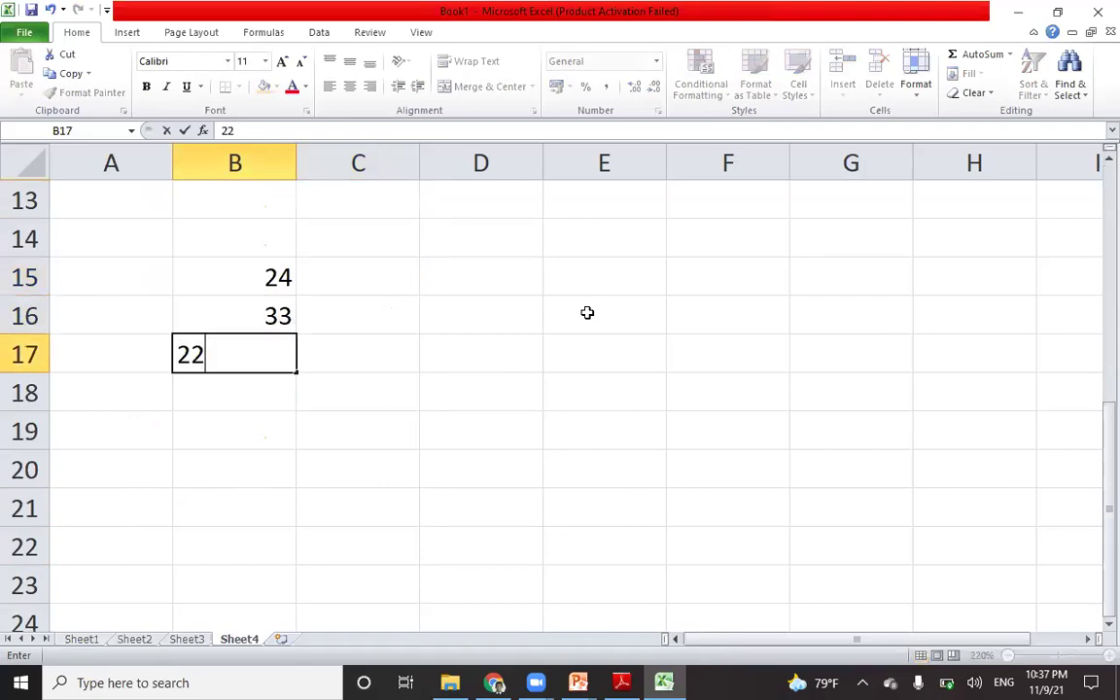
{"action": "key", "text": "Return"}
{"action": "type", "text": "44"}
{"action": "key", "text": "Return"}
{"action": "type", "text": "33"}
{"action": "key", "text": "Return"}
{"action": "type", "text": "55"}
{"action": "key", "text": "Return"}
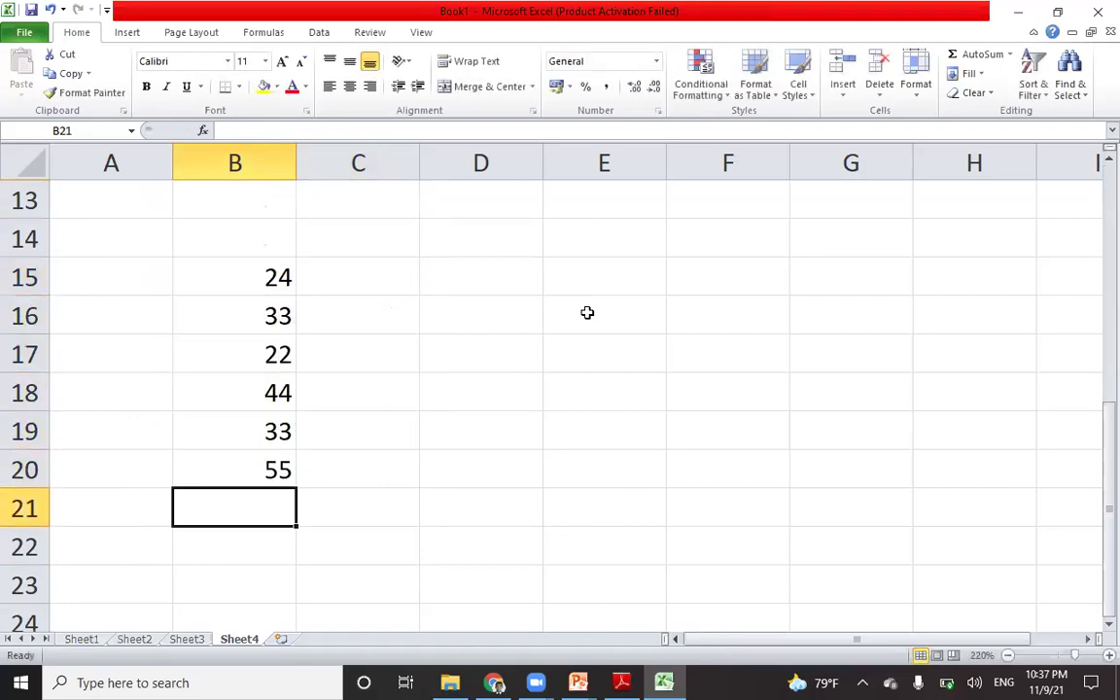
Step: Enter the number 100 in cell A15
{"action": "left_click", "coordinate": [100, 283]}
{"action": "type", "text": "100"}
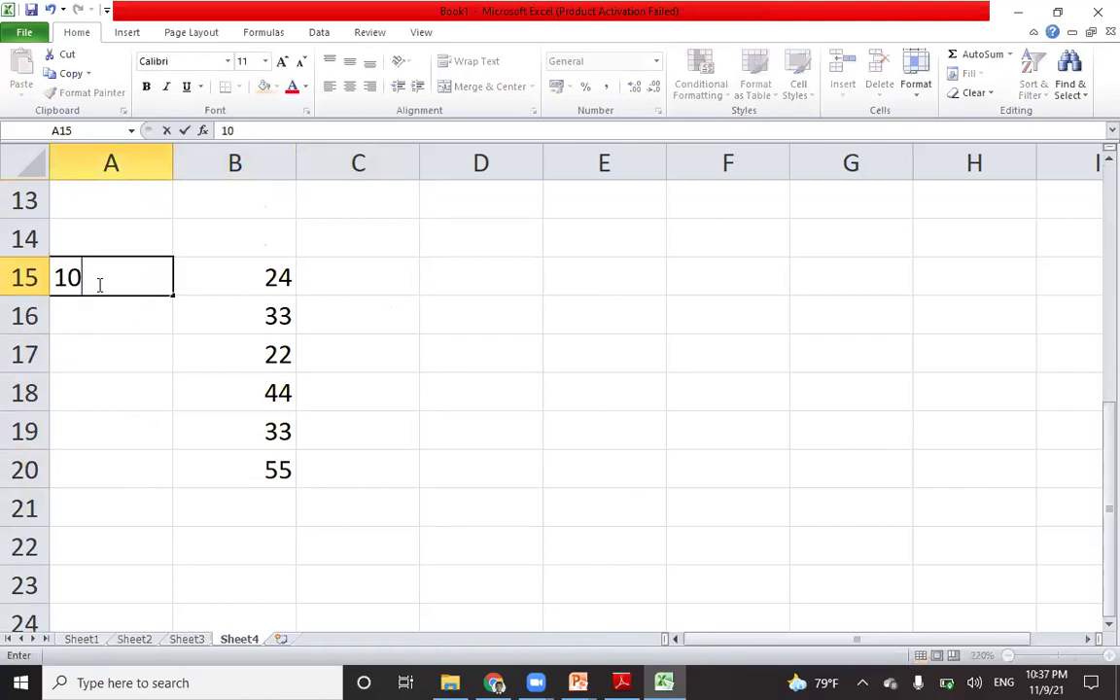
{"action": "left_click", "coordinate": [557, 416]}
Step: Review the values in B15 to B20 against the single value in A15 and the cells below it
{"action": "left_click", "coordinate": [252, 282]}
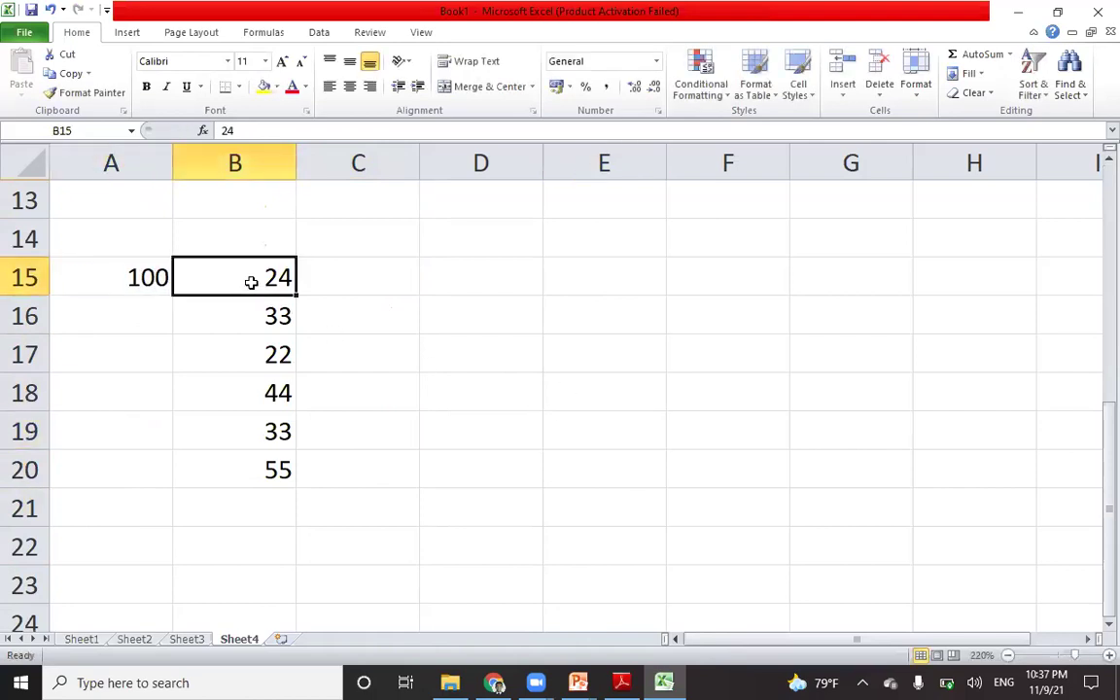
{"action": "left_click_drag", "start_coordinate": [250, 281], "coordinate": [255, 465]}
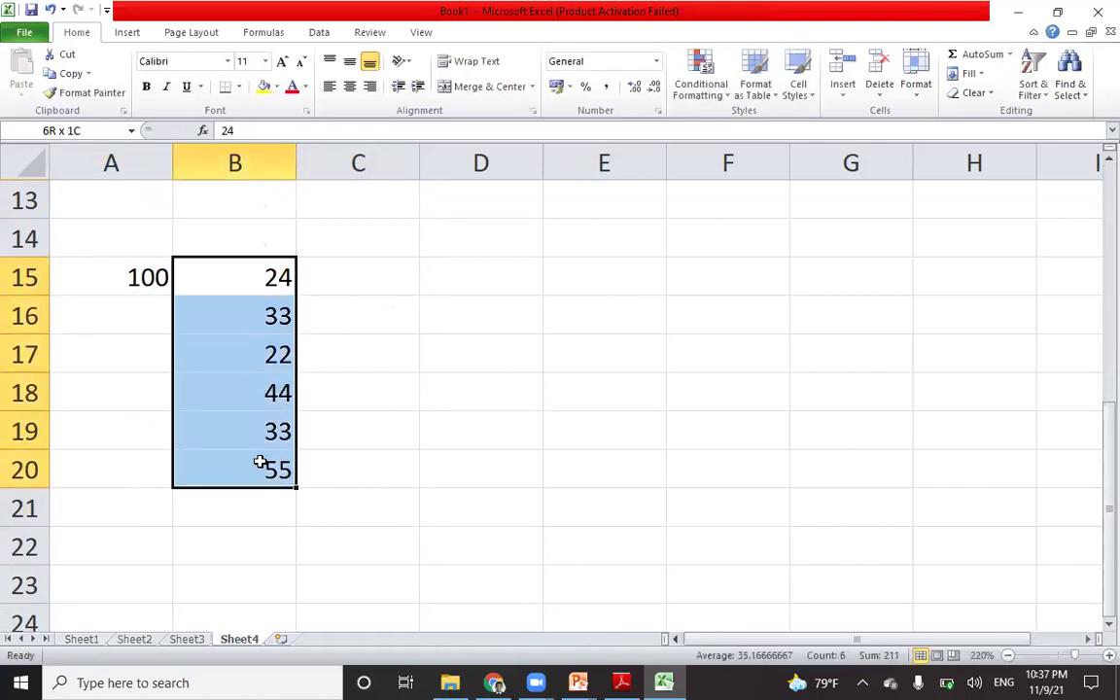
{"action": "left_click", "coordinate": [97, 281]}
{"action": "left_click", "coordinate": [145, 324]}
{"action": "left_click", "coordinate": [143, 416]}
{"action": "left_click", "coordinate": [125, 320]}
{"action": "left_click", "coordinate": [131, 350]}
{"action": "left_click", "coordinate": [147, 464]}
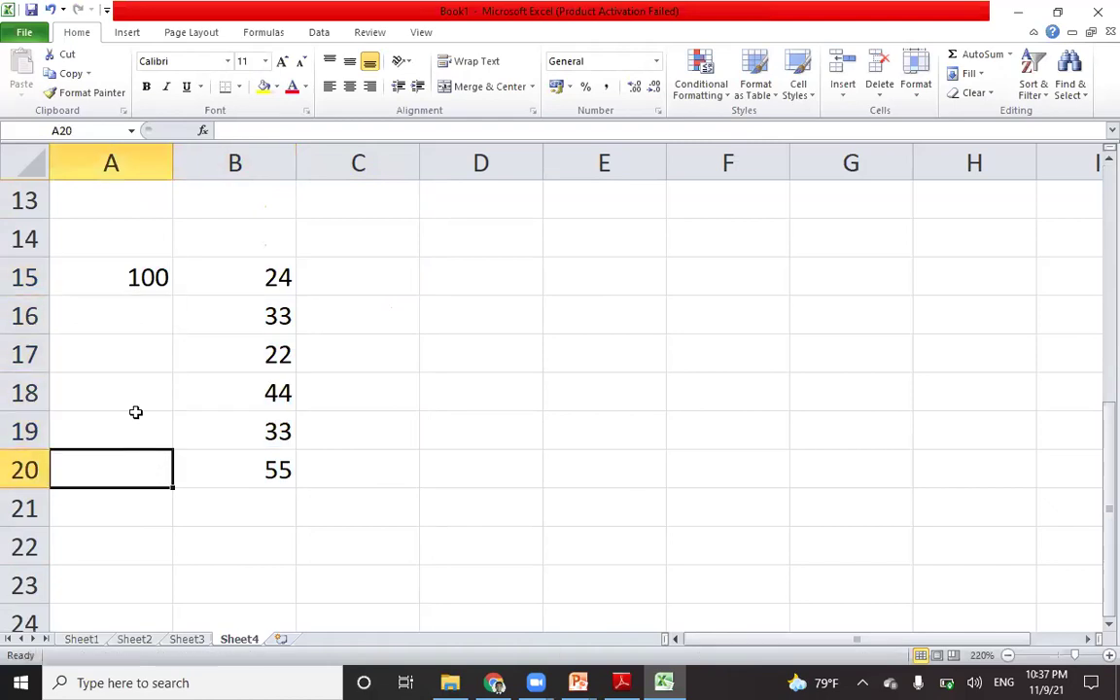
{"action": "left_click", "coordinate": [126, 342]}
{"action": "left_click", "coordinate": [122, 313]}
Step: Enter the formula =A15+B15 in cell D15
{"action": "left_click", "coordinate": [470, 271]}
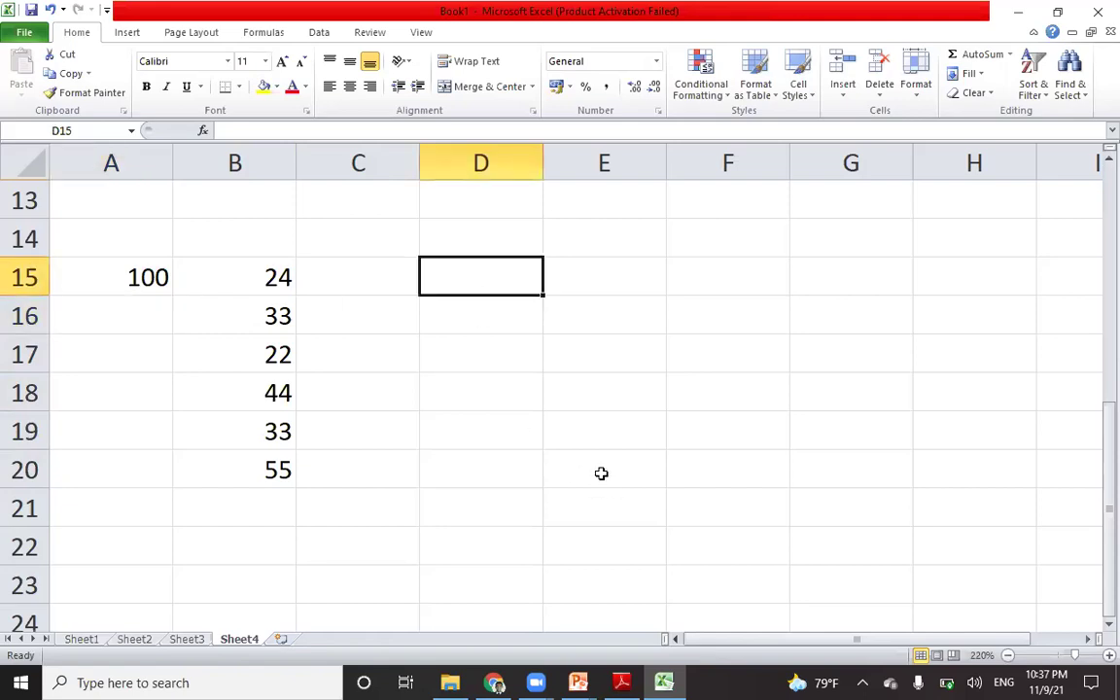
{"action": "type", "text": "="}
{"action": "left_click", "coordinate": [118, 276]}
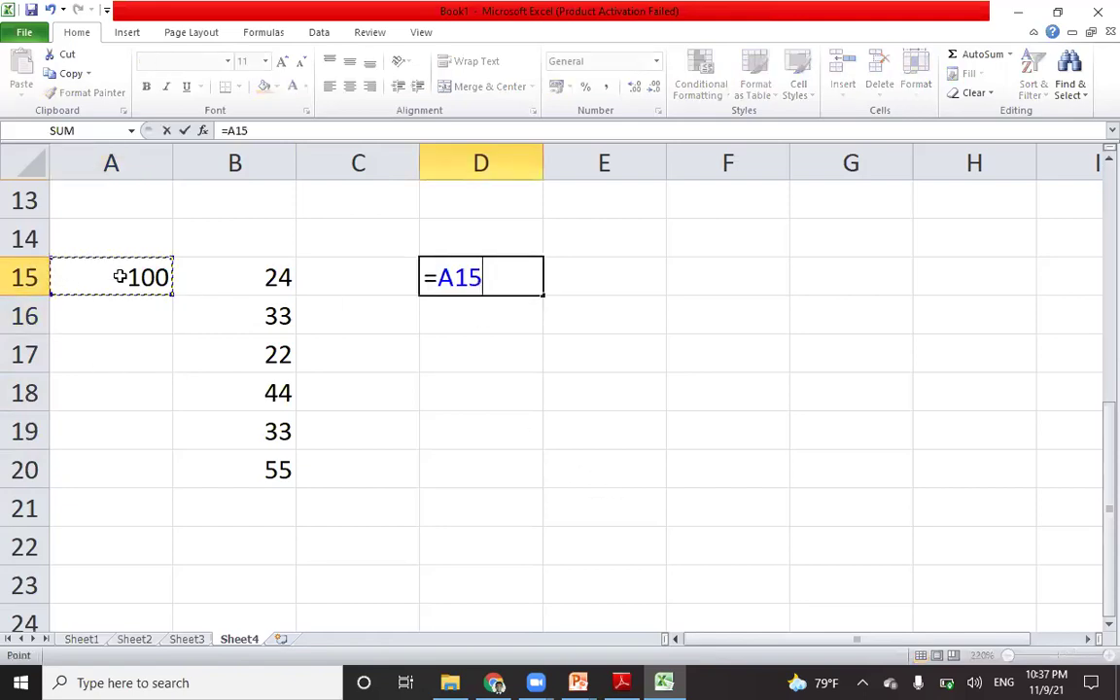
{"action": "type", "text": "+"}
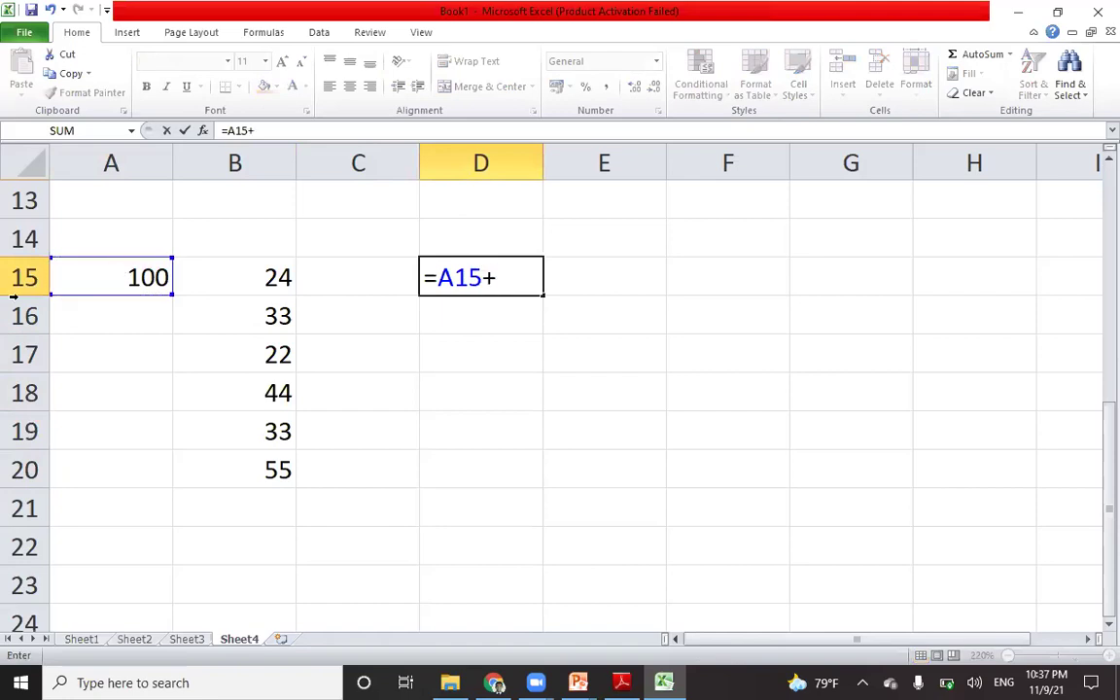
{"action": "left_click", "coordinate": [261, 277]}
{"action": "key", "text": "Return"}
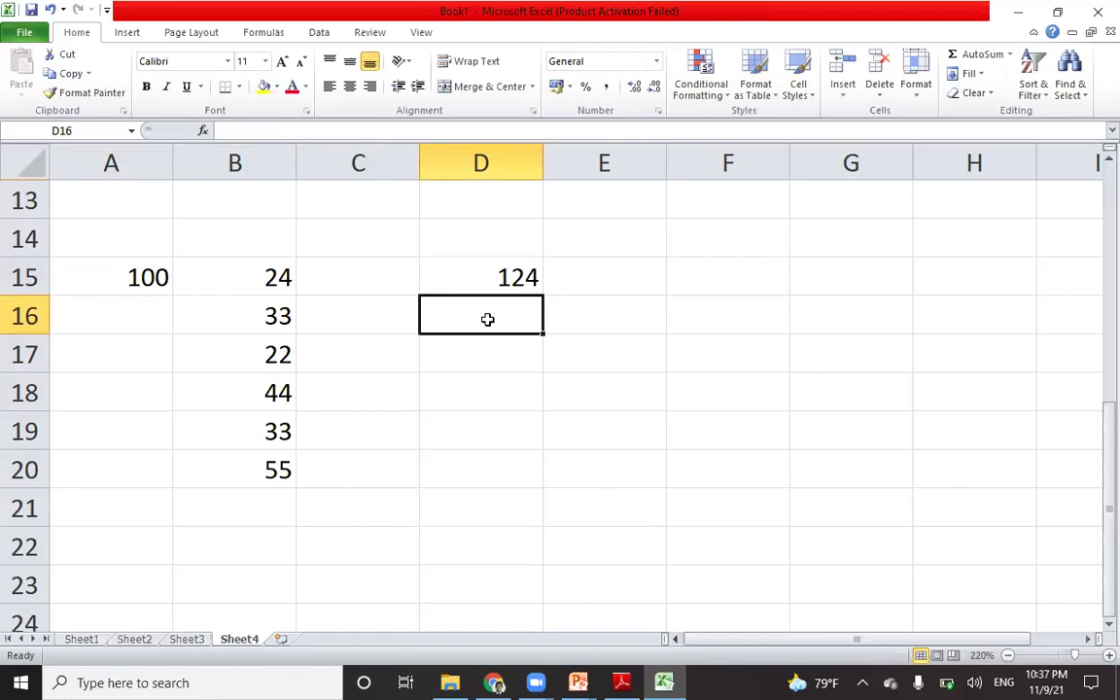
Step: Try the formula =A15+B16 in cell D16, and undo that entry
{"action": "type", "text": "="}
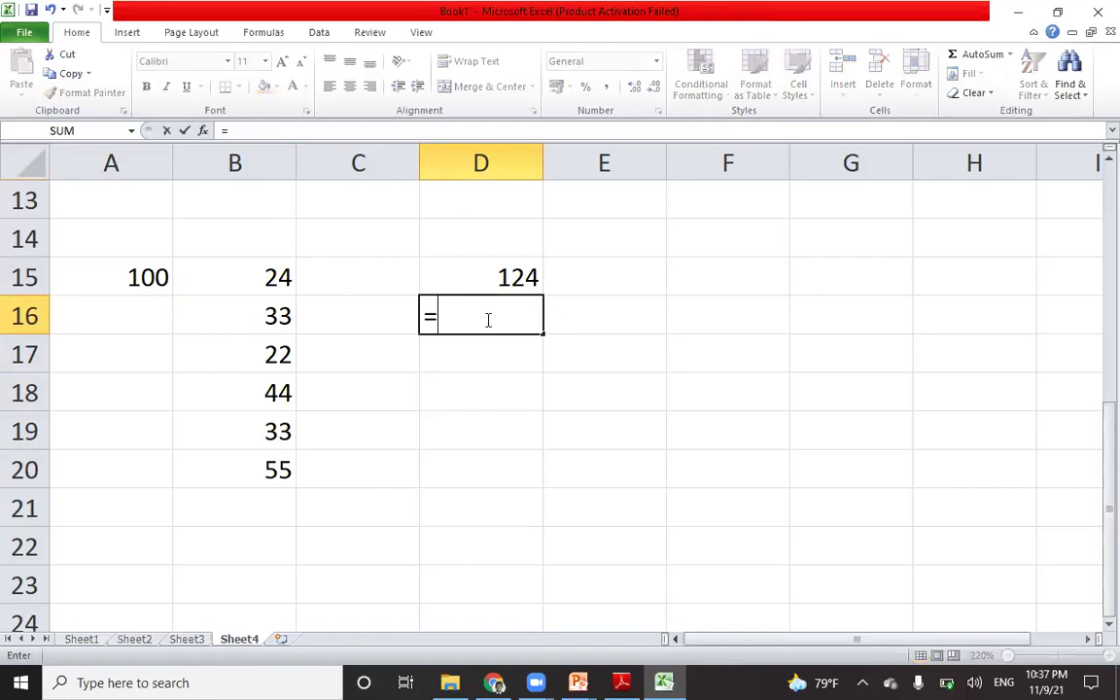
{"action": "left_click", "coordinate": [136, 277]}
{"action": "type", "text": "+"}
{"action": "left_click", "coordinate": [218, 319]}
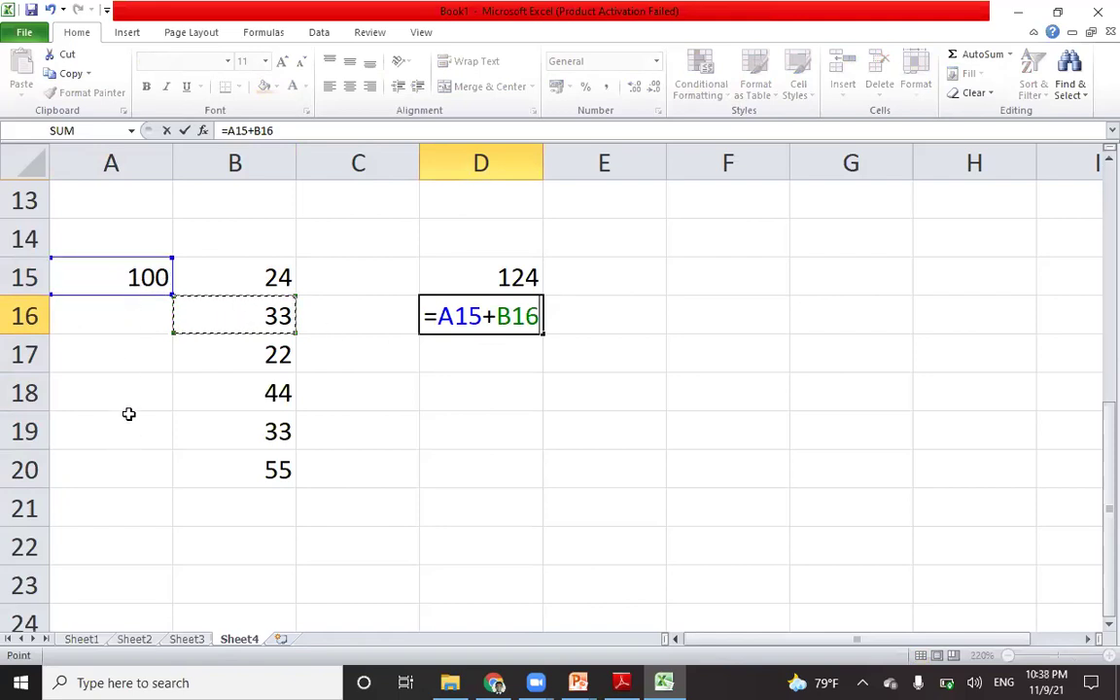
{"action": "key", "text": "Return"}
{"action": "key", "text": "ctrl+z"}
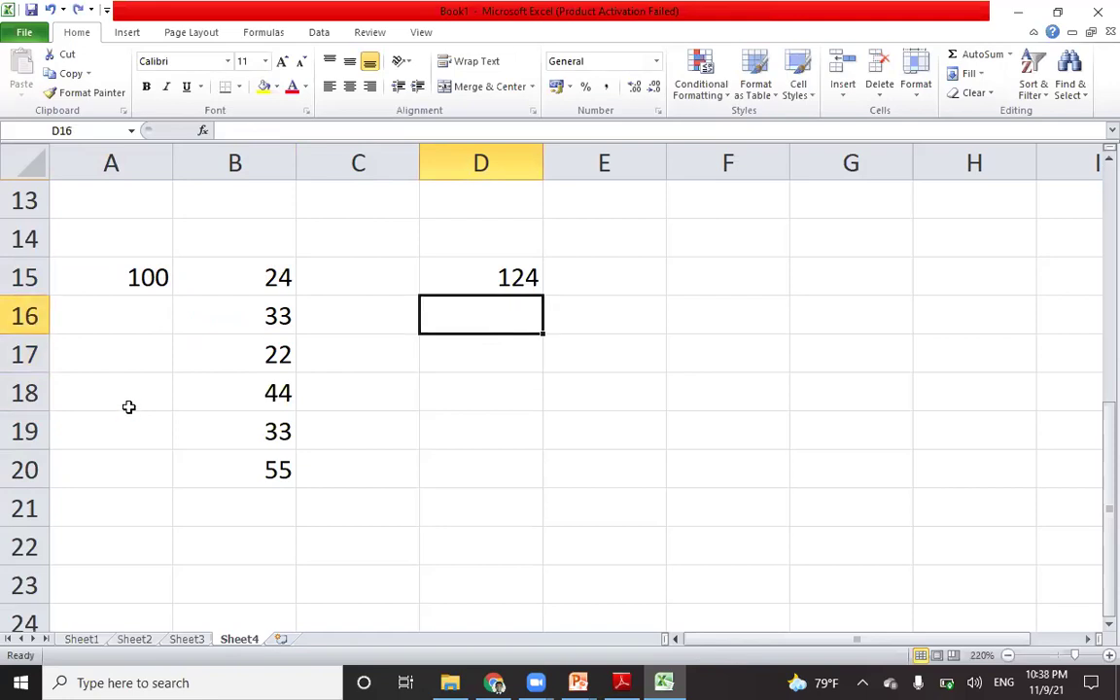
Step: Inspect the formulas in C1, C2 and C4 to compare how their row references change down the column
{"action": "scroll", "coordinate": [128, 407], "scroll_direction": "up", "scroll_amount": 4}
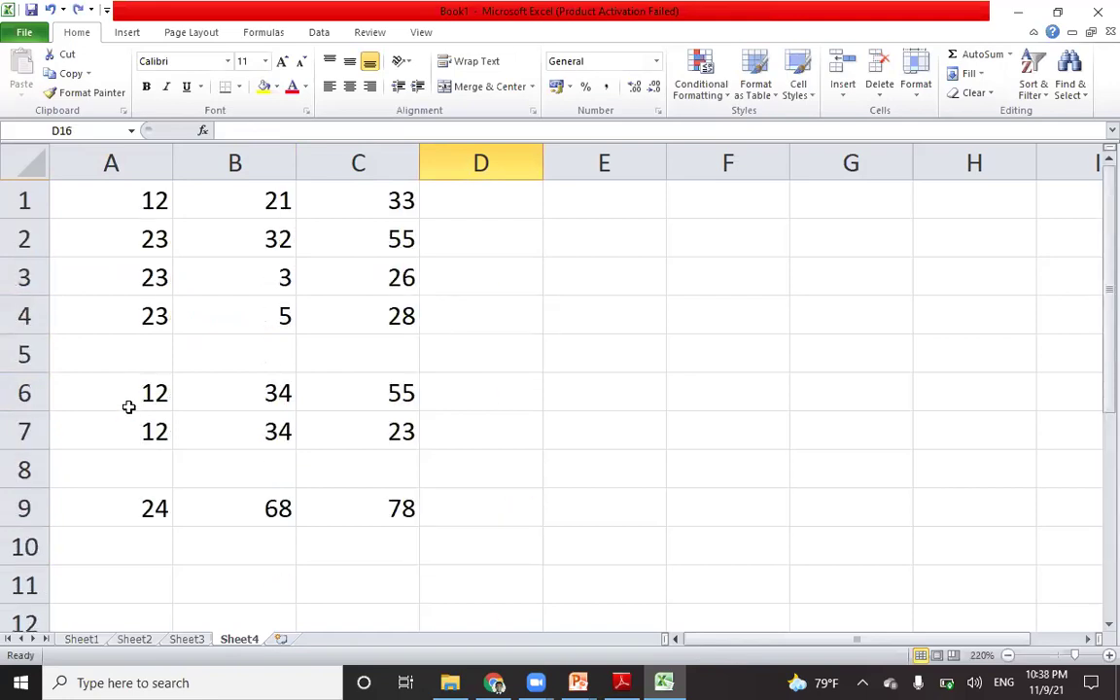
{"action": "left_click", "coordinate": [383, 200]}
{"action": "key", "text": "F2"}
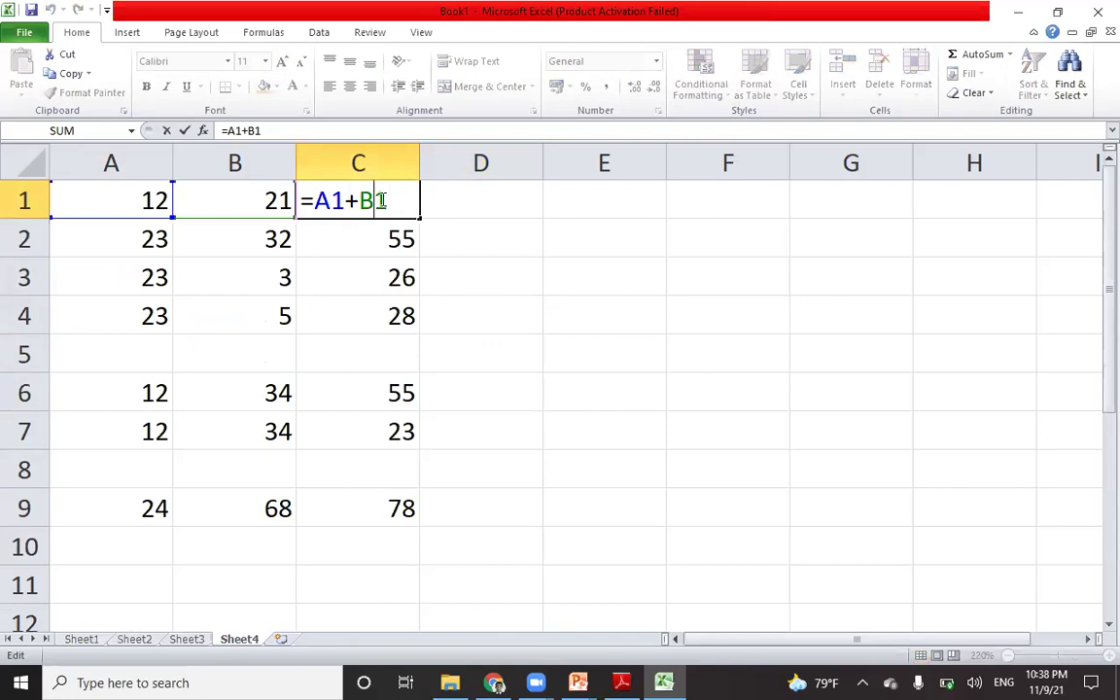
{"action": "key", "text": "Return"}
{"action": "key", "text": "F2"}
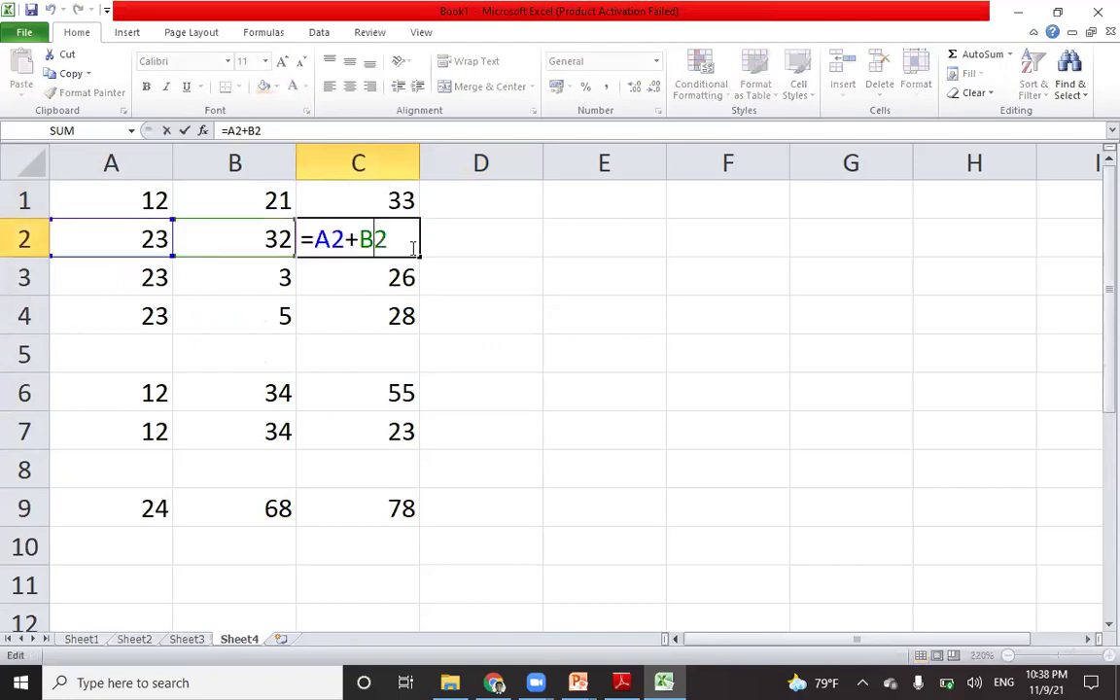
{"action": "key", "text": "Return"}
{"action": "left_click", "coordinate": [341, 305]}
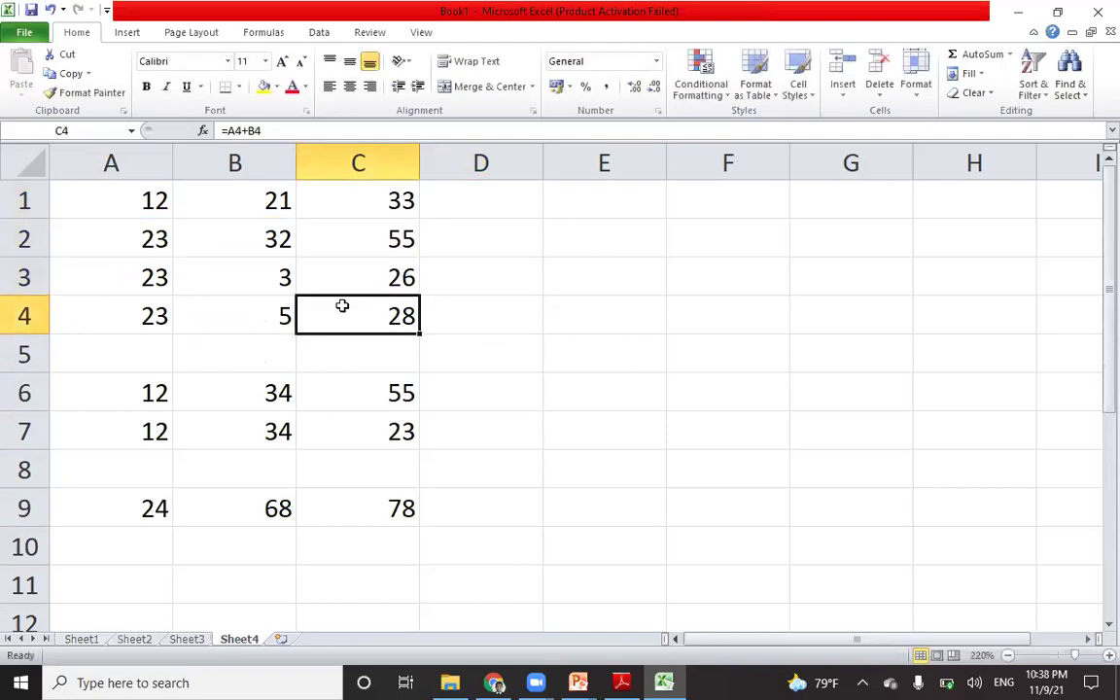
{"action": "key", "text": "F2"}
Step: Review the single value in A15 and each of the values in B15 to B20
{"action": "scroll", "coordinate": [336, 350], "scroll_direction": "down", "scroll_amount": 4}
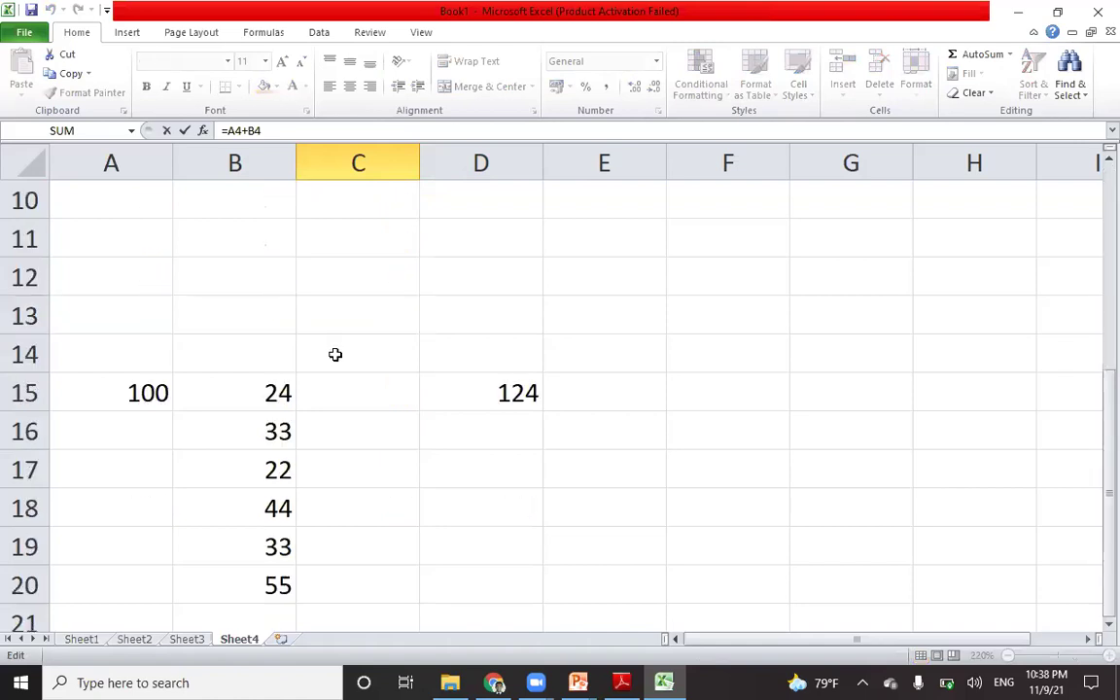
{"action": "left_click", "coordinate": [123, 283]}
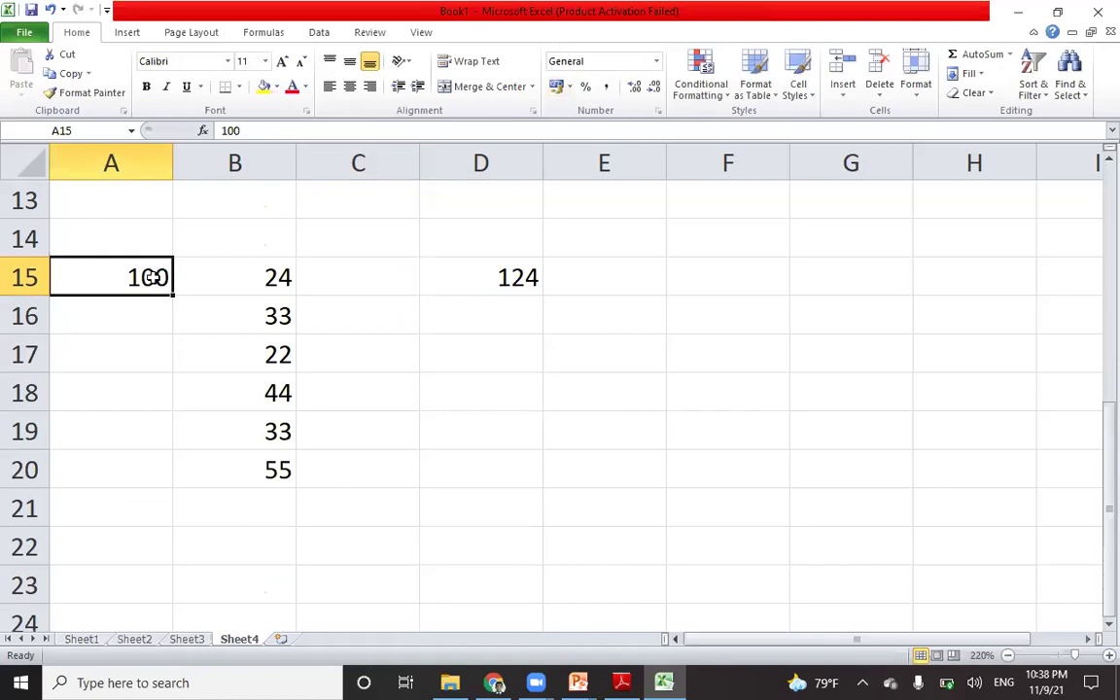
{"action": "left_click", "coordinate": [233, 277]}
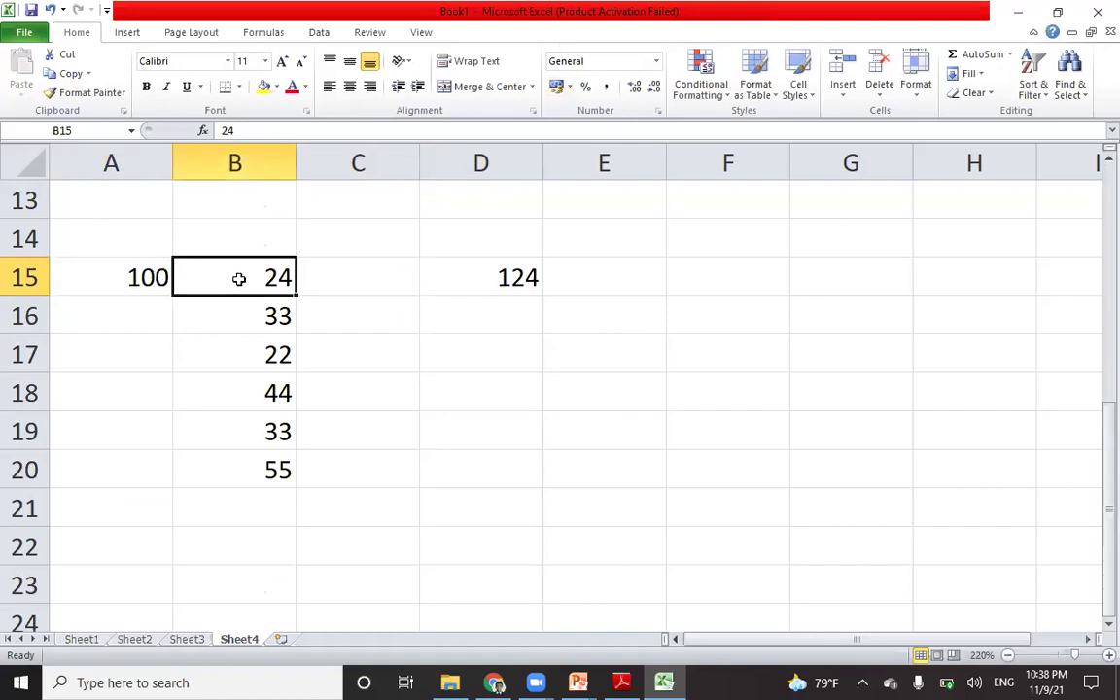
{"action": "left_click", "coordinate": [245, 319]}
{"action": "left_click", "coordinate": [253, 355]}
{"action": "left_click", "coordinate": [257, 392]}
{"action": "left_click", "coordinate": [266, 433]}
{"action": "left_click", "coordinate": [269, 469]}
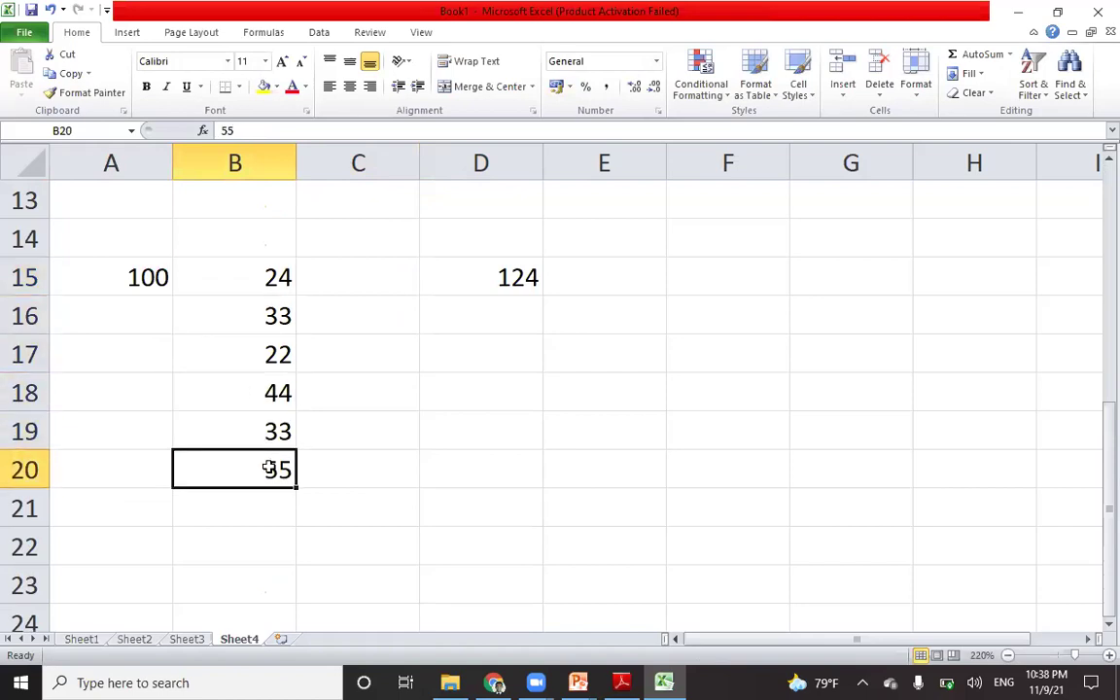
Step: Compare the formula in D15 with cells A15 and A16 and with rows 15 and 16
{"action": "left_click", "coordinate": [430, 261]}
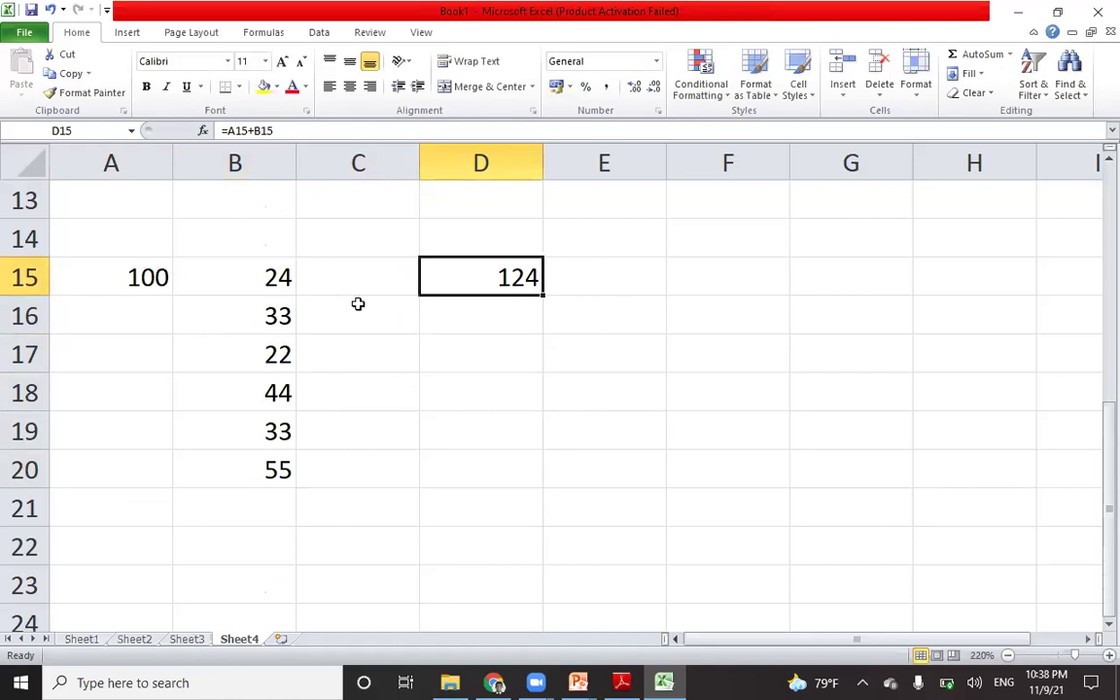
{"action": "left_click", "coordinate": [92, 277]}
{"action": "left_click", "coordinate": [130, 314]}
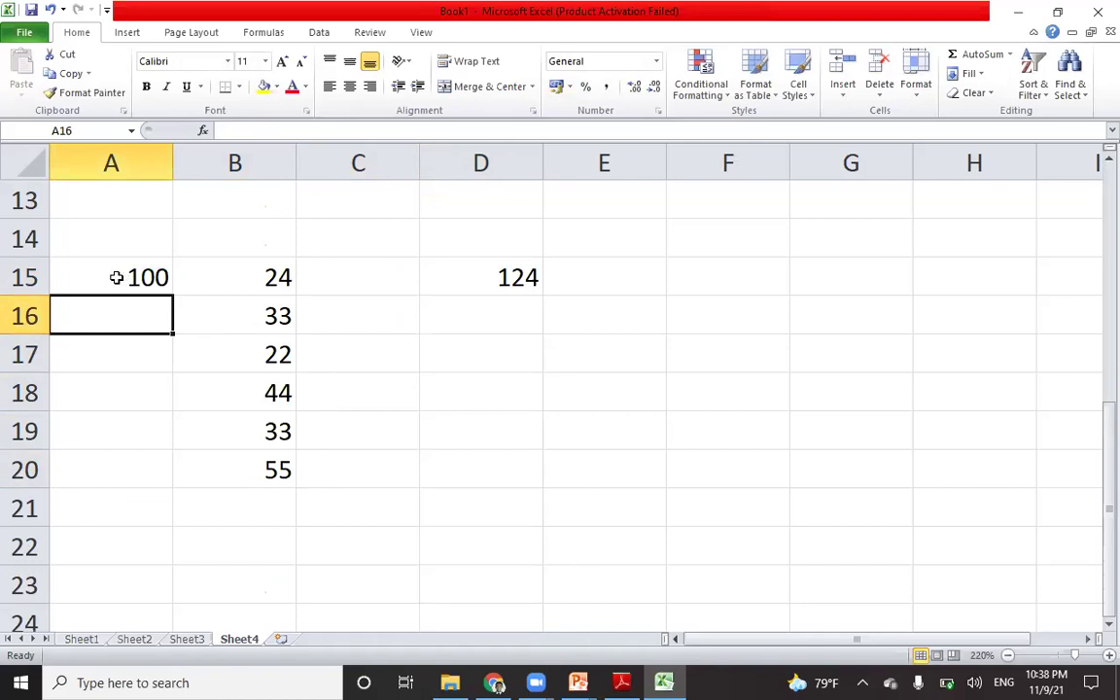
{"action": "left_click", "coordinate": [115, 277]}
{"action": "left_click", "coordinate": [102, 324]}
{"action": "left_click", "coordinate": [21, 282]}
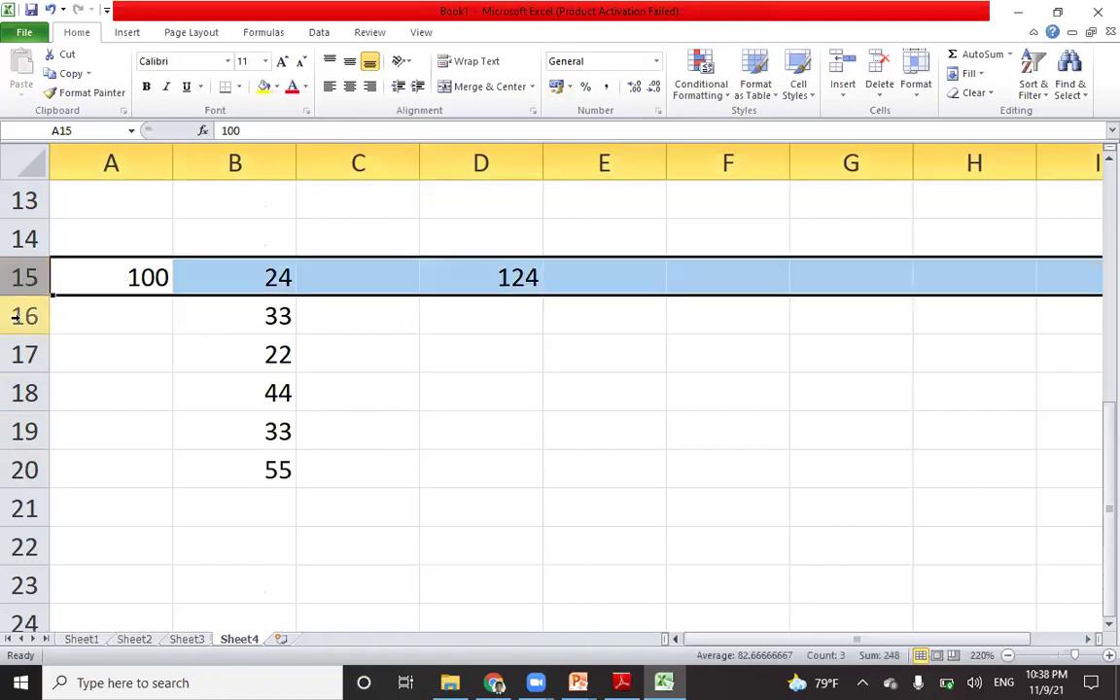
{"action": "left_click", "coordinate": [19, 316]}
{"action": "left_click", "coordinate": [17, 277]}
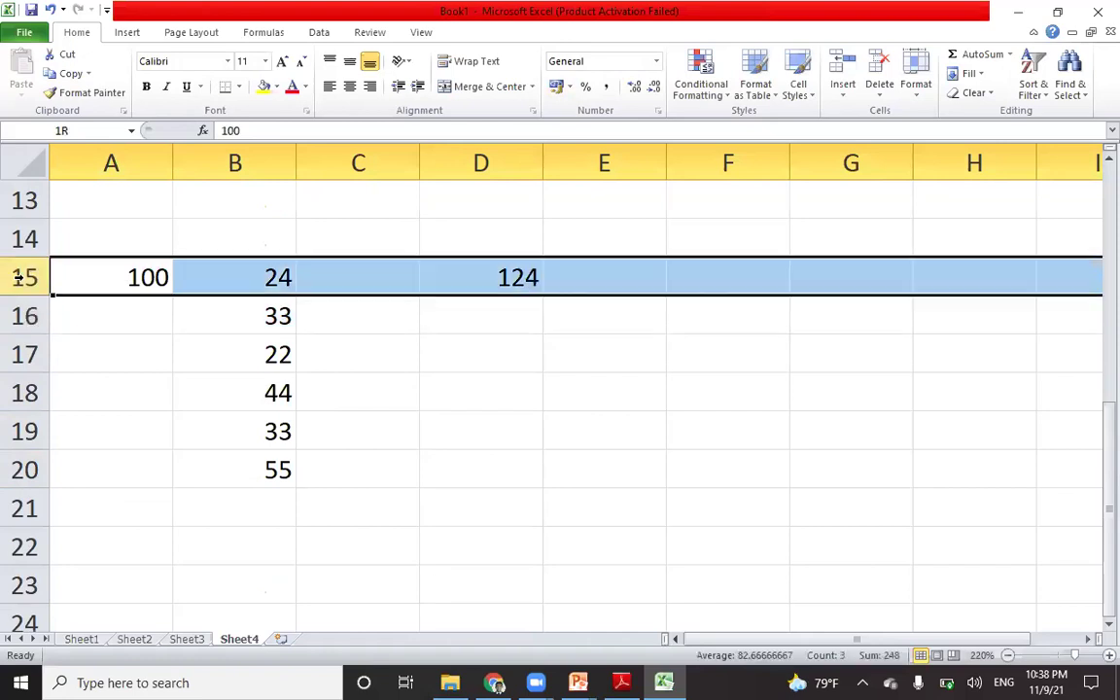
Step: Lock the row of the first reference in D15, changing the formula to =A$15+B15
{"action": "left_click", "coordinate": [515, 277]}
{"action": "double_click", "coordinate": [497, 281]}
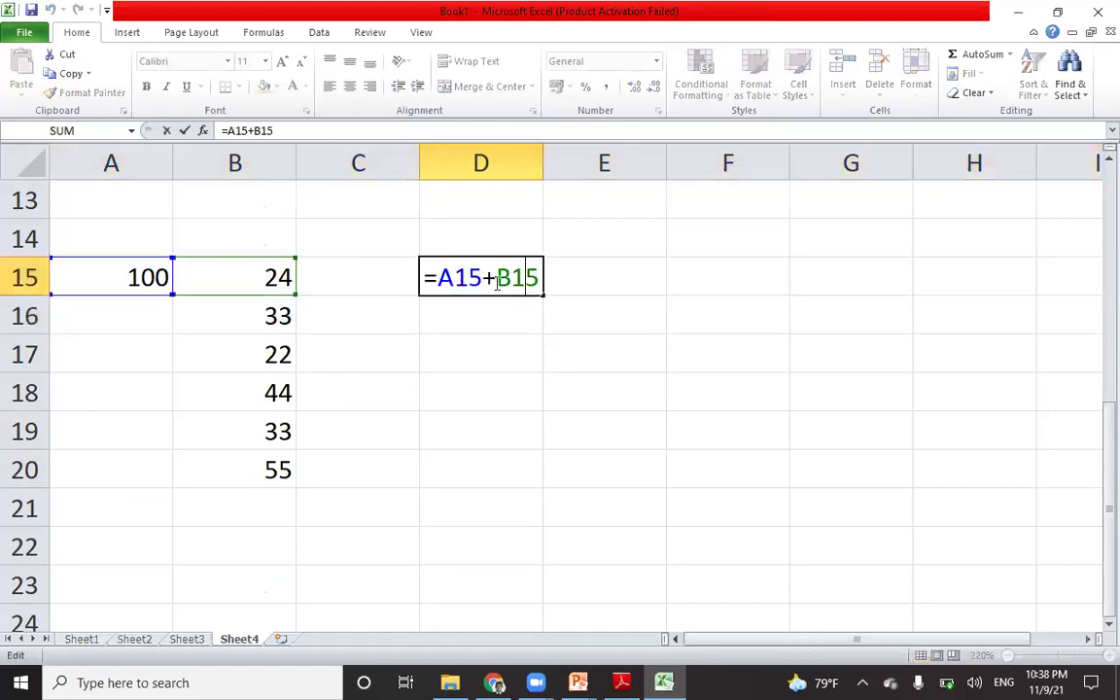
{"action": "left_click", "coordinate": [459, 278]}
{"action": "type", "text": "$"}
{"action": "key", "text": "Return"}
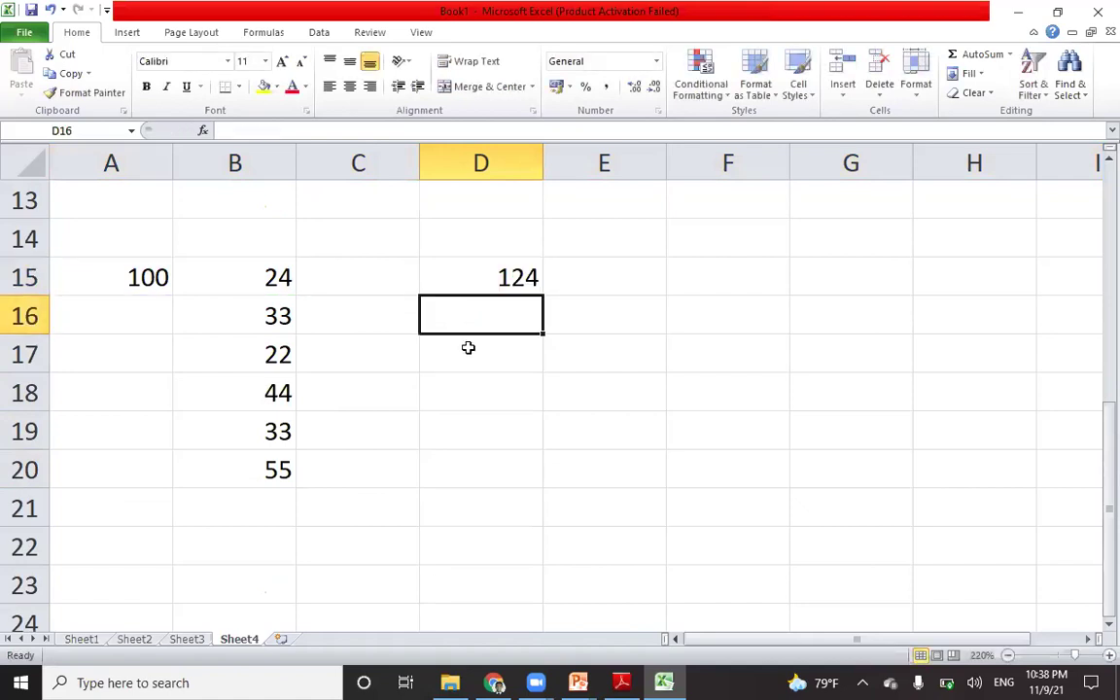
Step: Check the formula in D15 and copy it down through cell D20
{"action": "left_click", "coordinate": [480, 275]}
{"action": "double_click", "coordinate": [480, 277]}
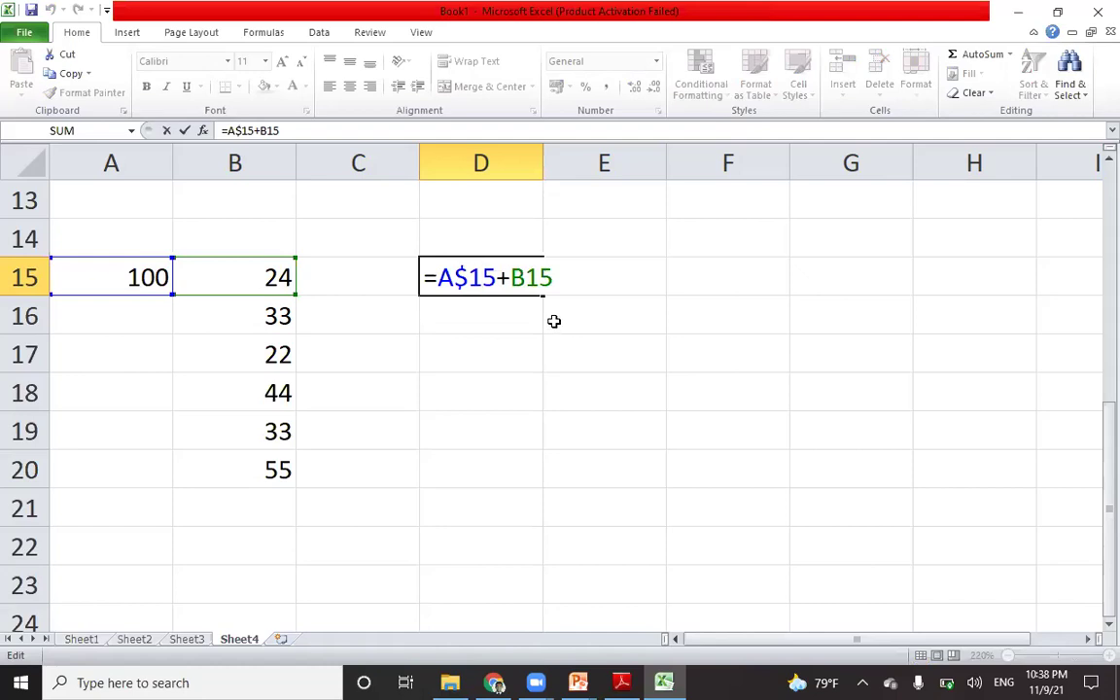
{"action": "key", "text": "Return"}
{"action": "left_click", "coordinate": [508, 277]}
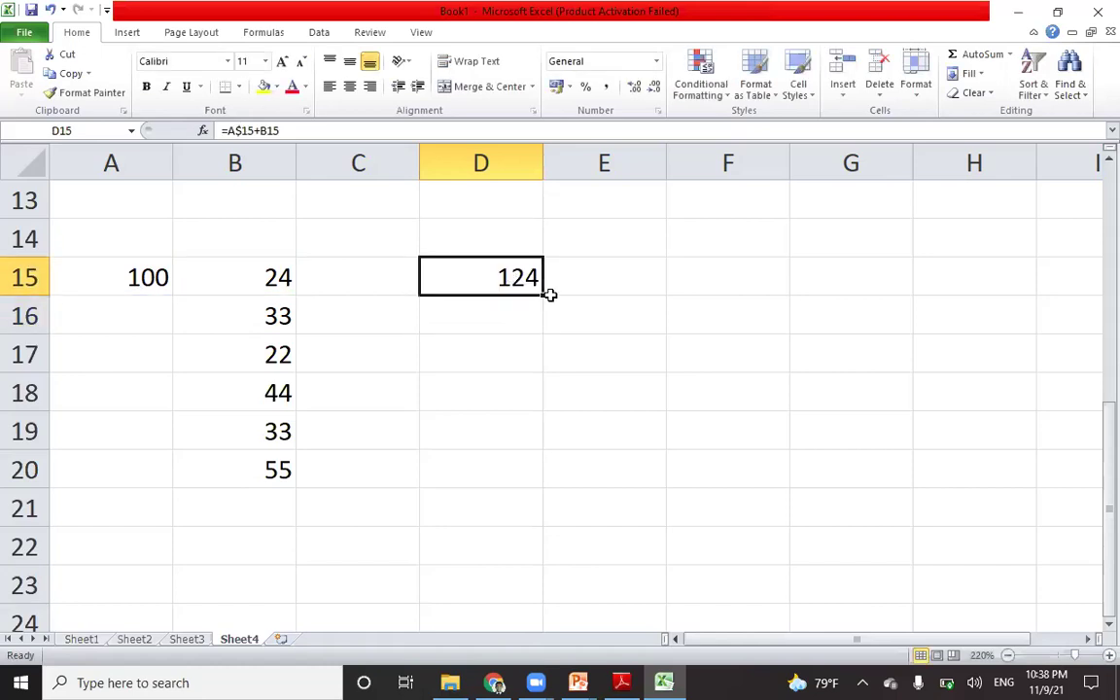
{"action": "left_click_drag", "start_coordinate": [543, 294], "coordinate": [540, 482]}
Step: Examine the formula in D20, including its locked row reference to A15
{"action": "left_click", "coordinate": [475, 469]}
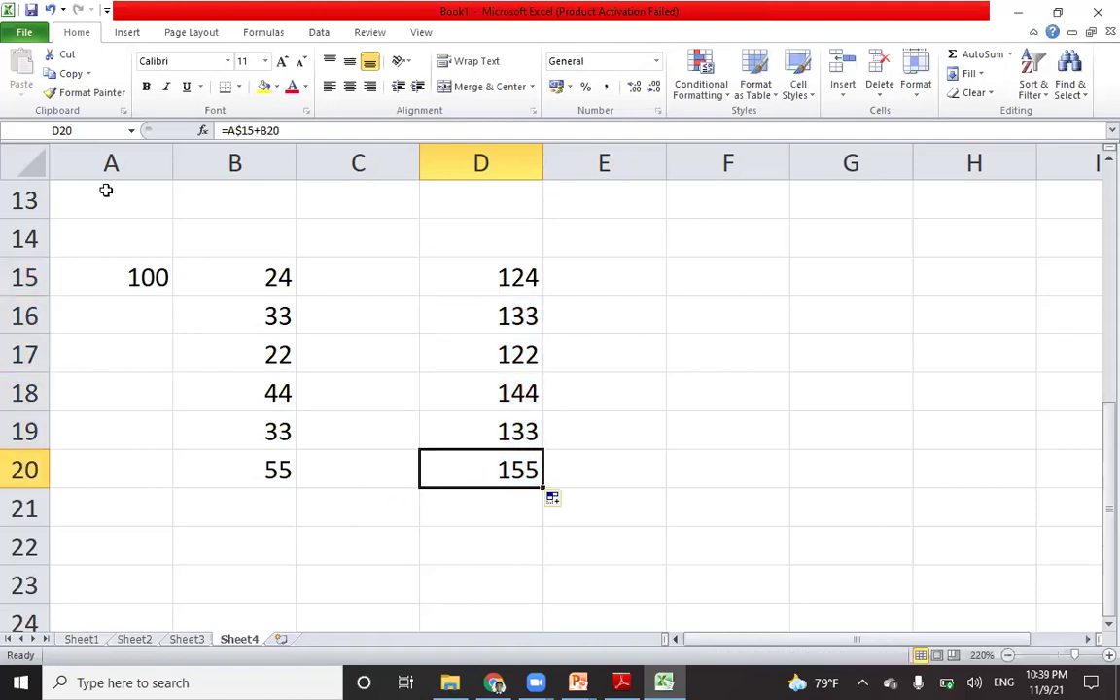
{"action": "left_click", "coordinate": [111, 279]}
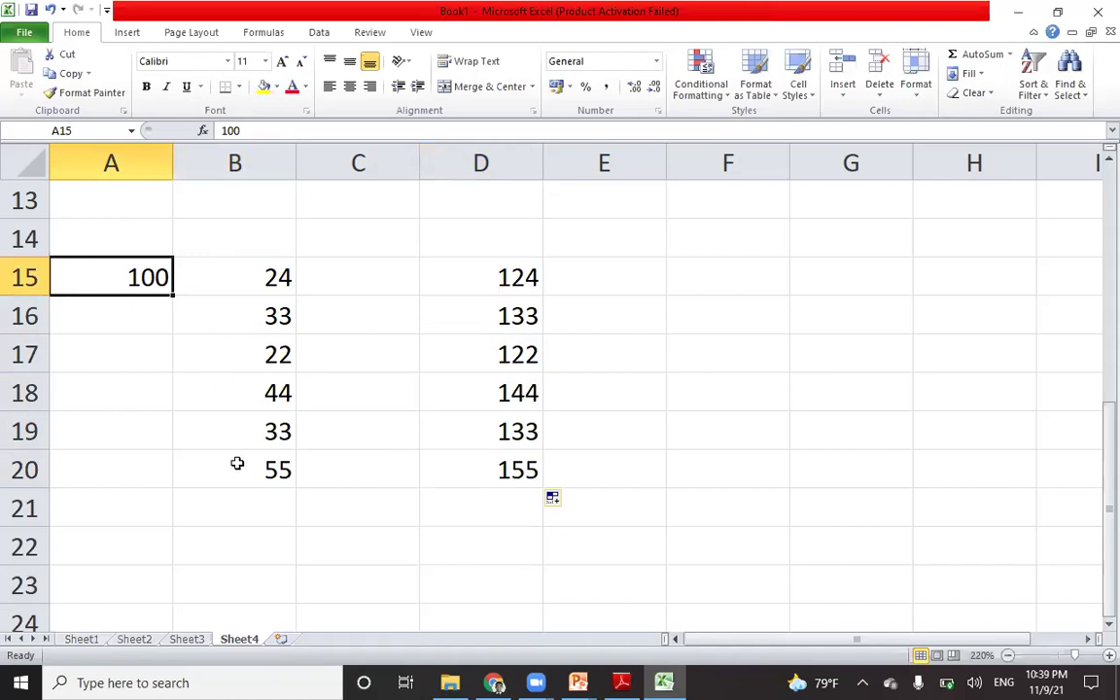
{"action": "left_click", "coordinate": [450, 464]}
{"action": "double_click", "coordinate": [452, 472]}
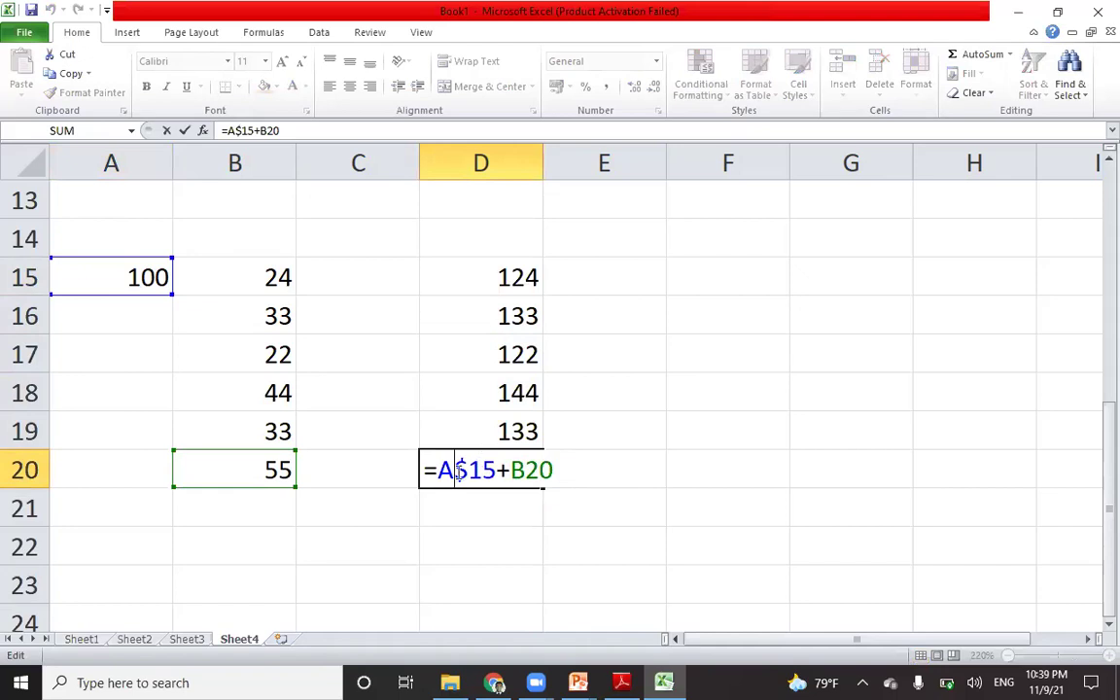
{"action": "left_click_drag", "start_coordinate": [495, 469], "coordinate": [469, 470]}
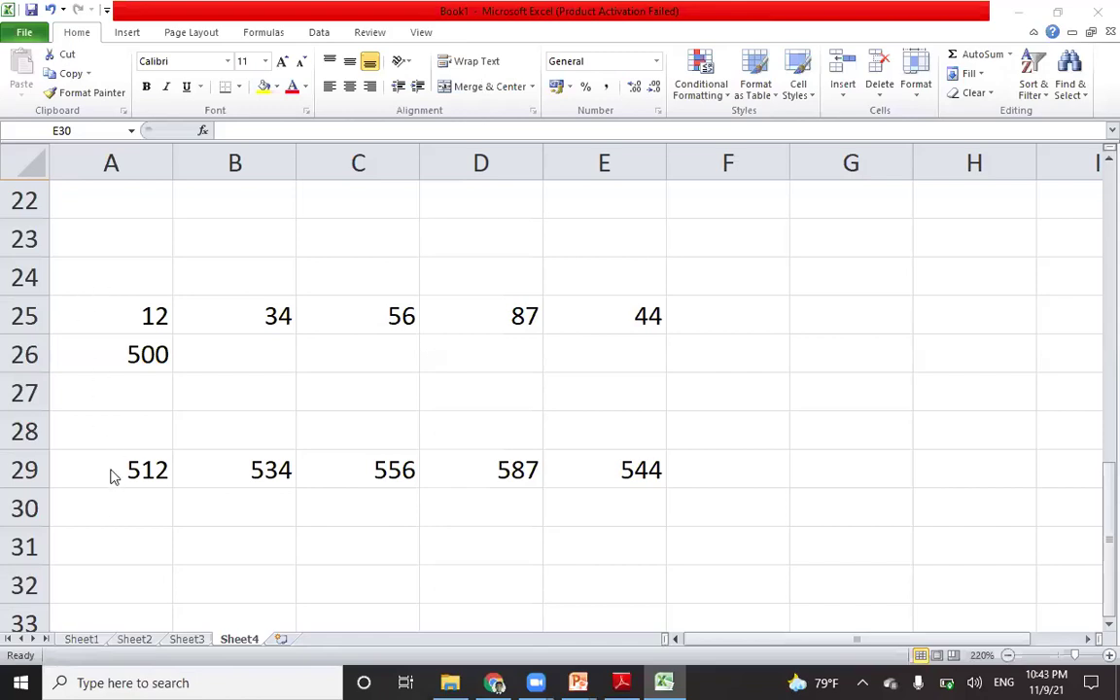
Step: Clear the contents of cells A29 to E29
{"action": "left_click_drag", "start_coordinate": [125, 470], "coordinate": [590, 474]}
{"action": "key", "text": "Delete"}
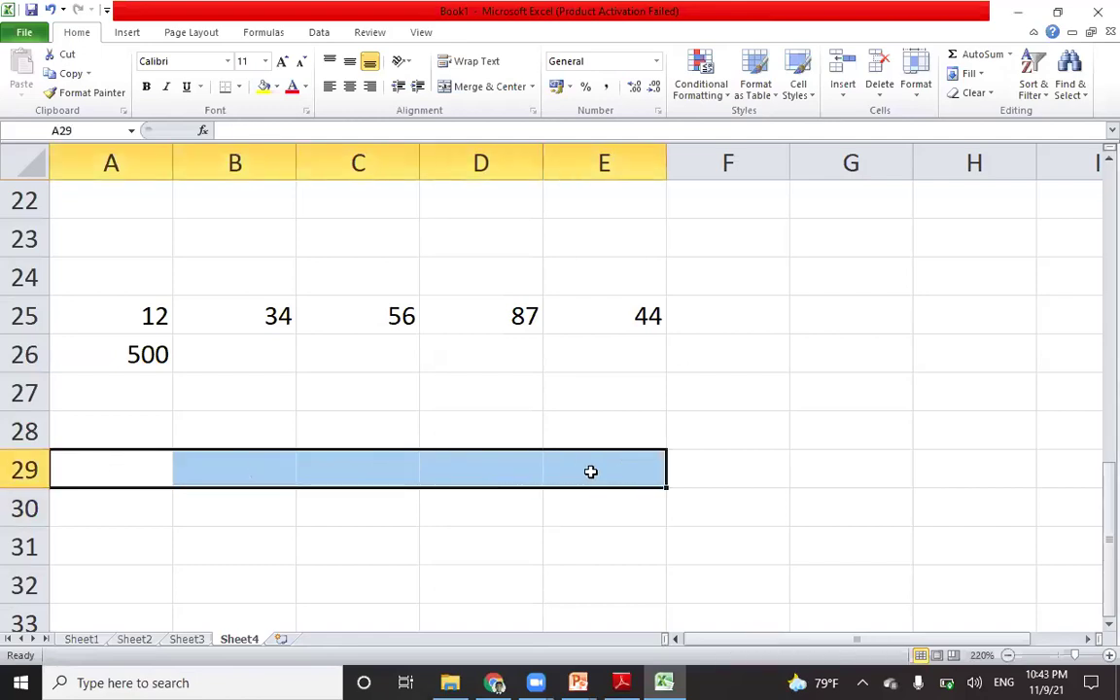
{"action": "left_click", "coordinate": [245, 556]}
Step: Enter the formula =A25+A26 in cell A28 and copy it across through cell E28
{"action": "left_click", "coordinate": [121, 437]}
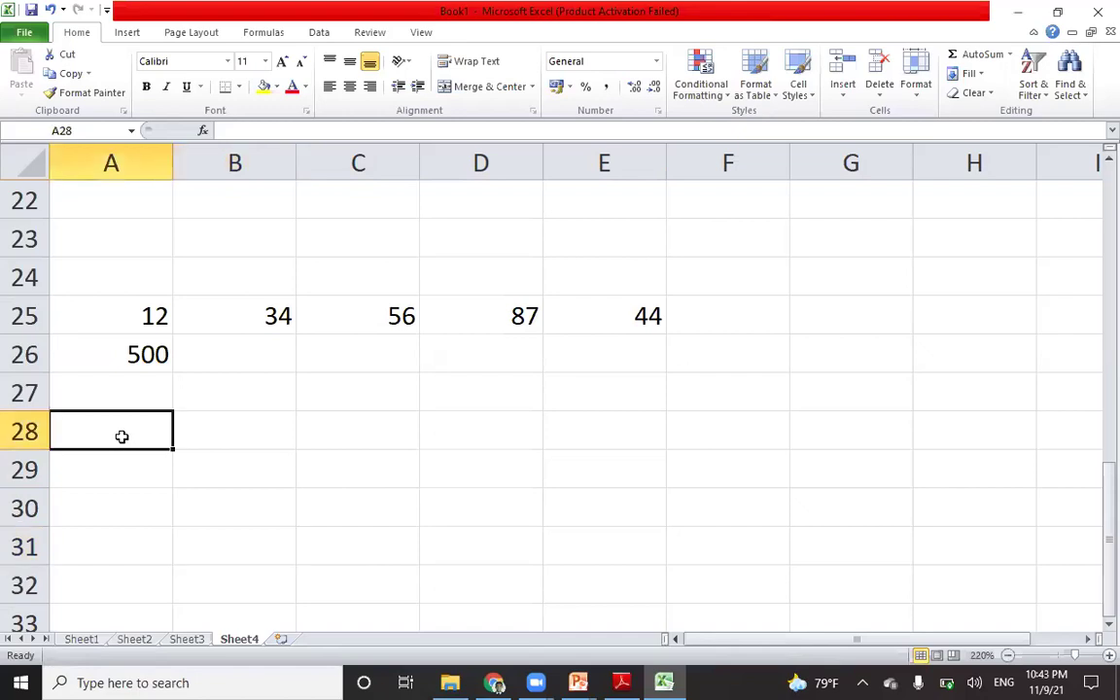
{"action": "type", "text": "="}
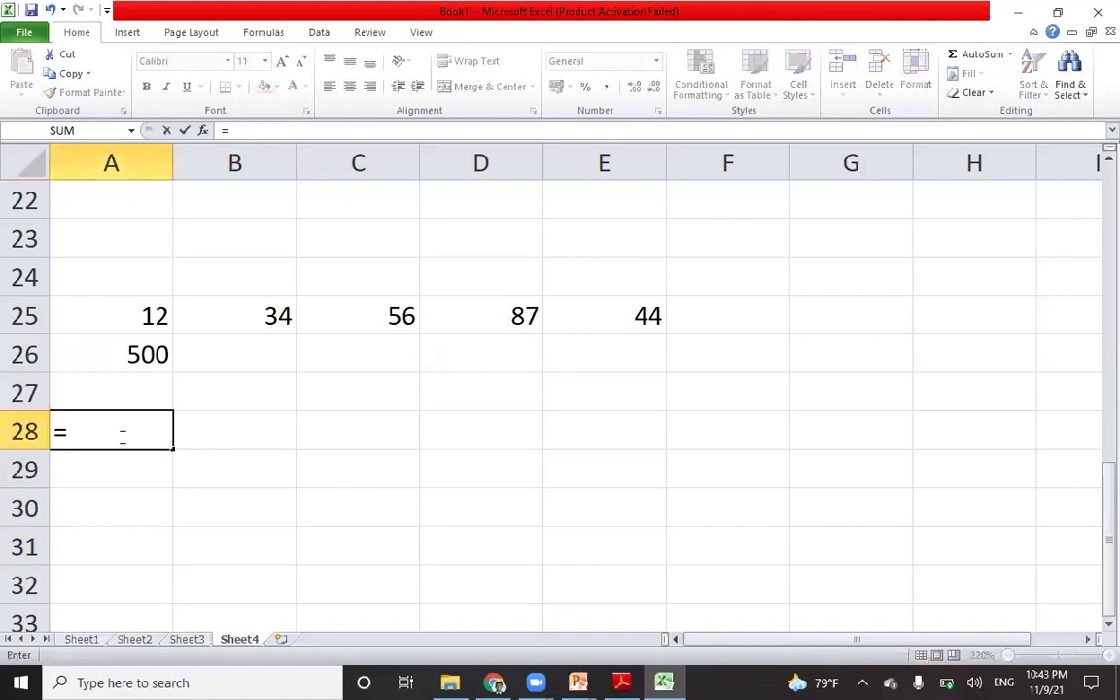
{"action": "left_click", "coordinate": [102, 316]}
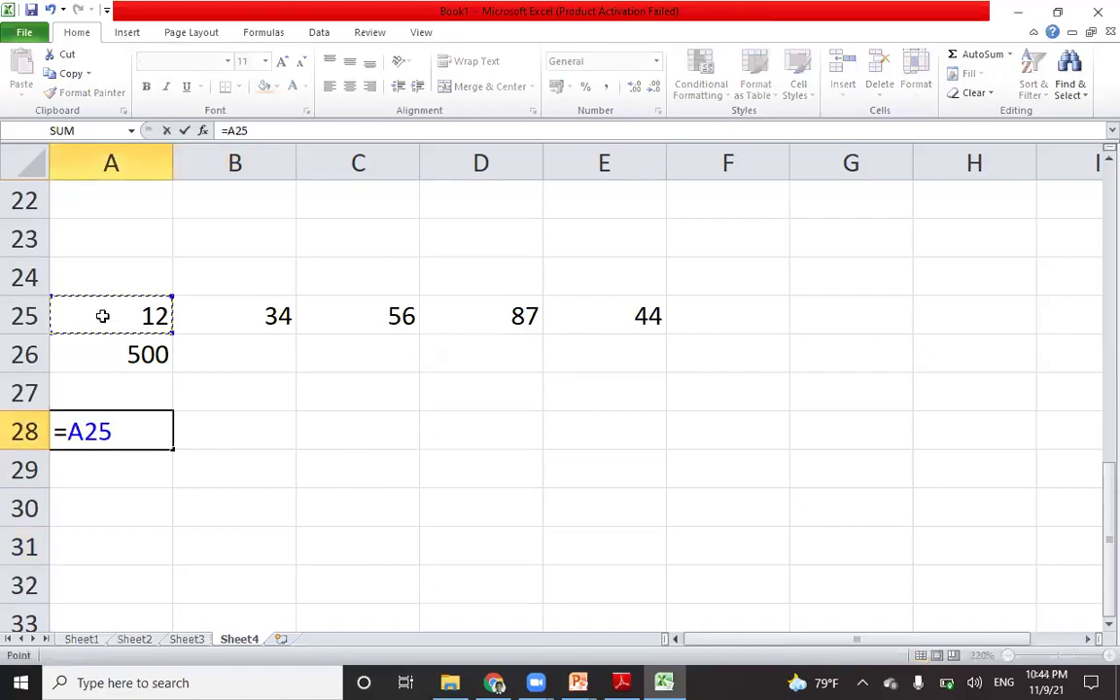
{"action": "type", "text": "+"}
{"action": "left_click", "coordinate": [92, 359]}
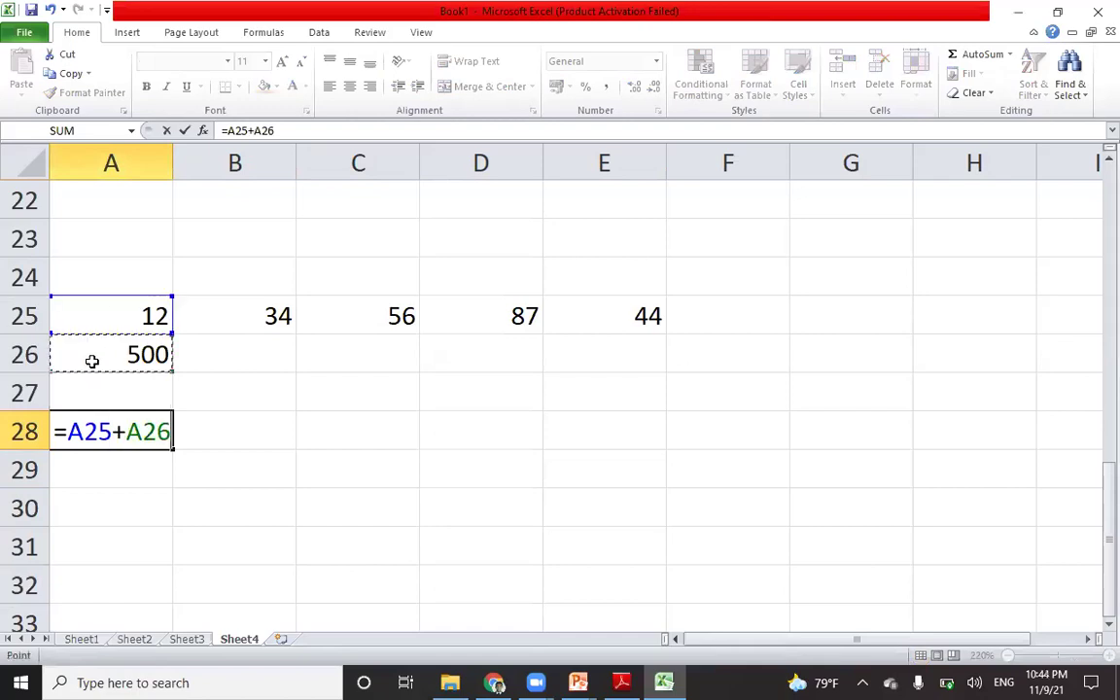
{"action": "key", "text": "Return"}
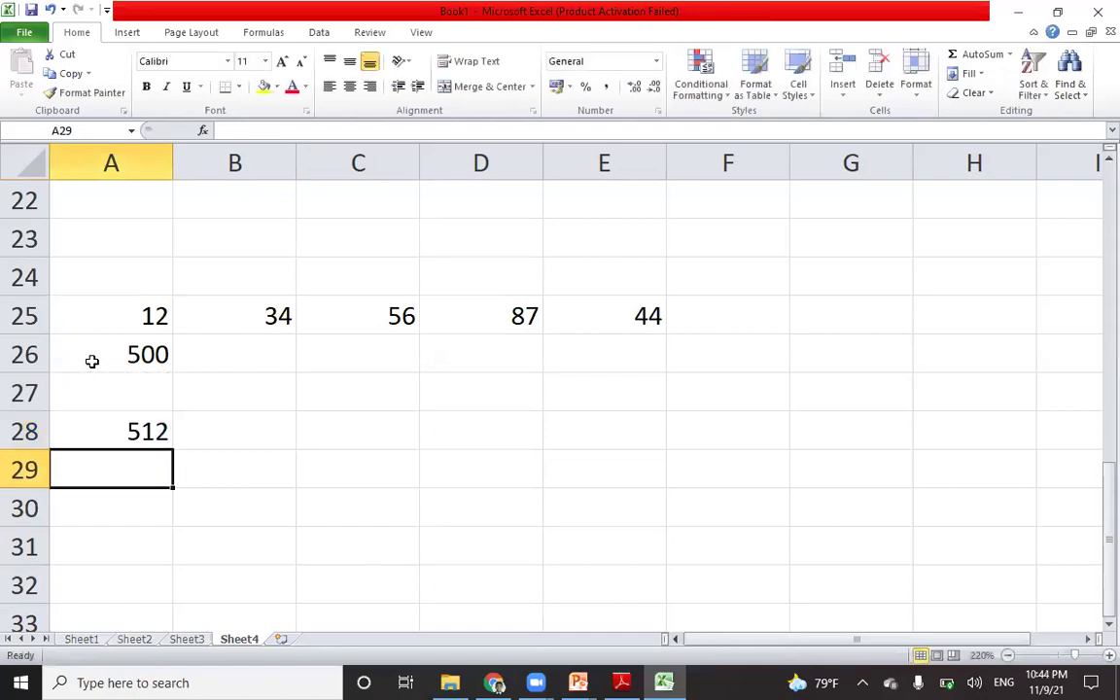
{"action": "left_click", "coordinate": [149, 430]}
{"action": "left_click_drag", "start_coordinate": [170, 451], "coordinate": [642, 447]}
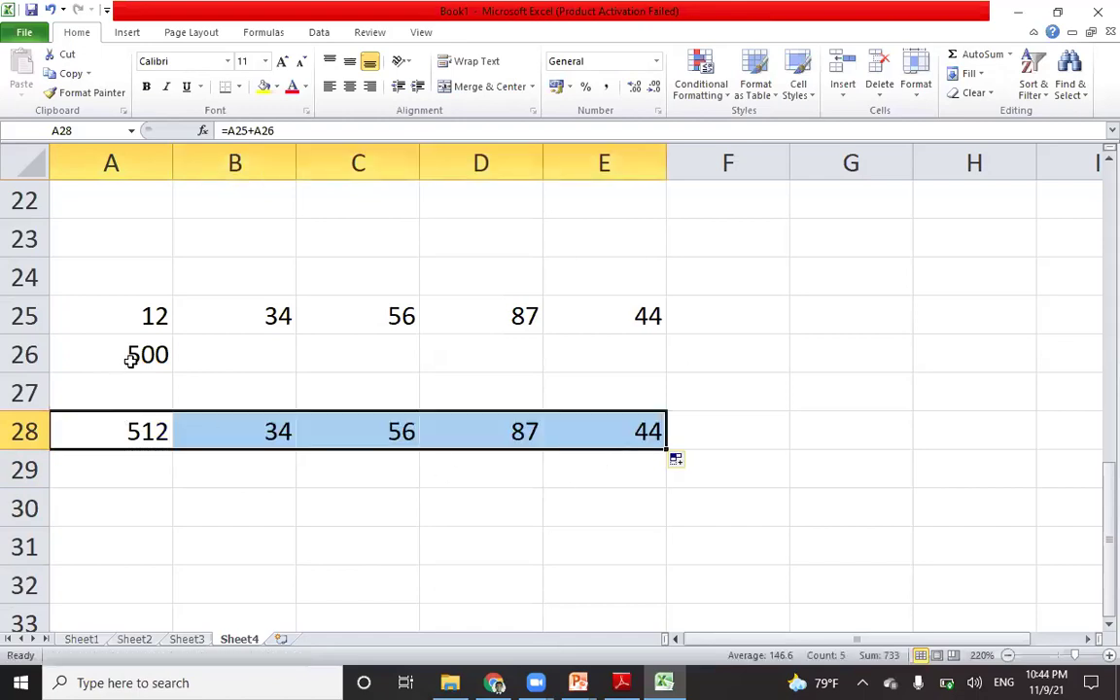
Step: Compare the results in A28 to C28 with A26 combined with B25 and with C25
{"action": "left_click", "coordinate": [136, 428]}
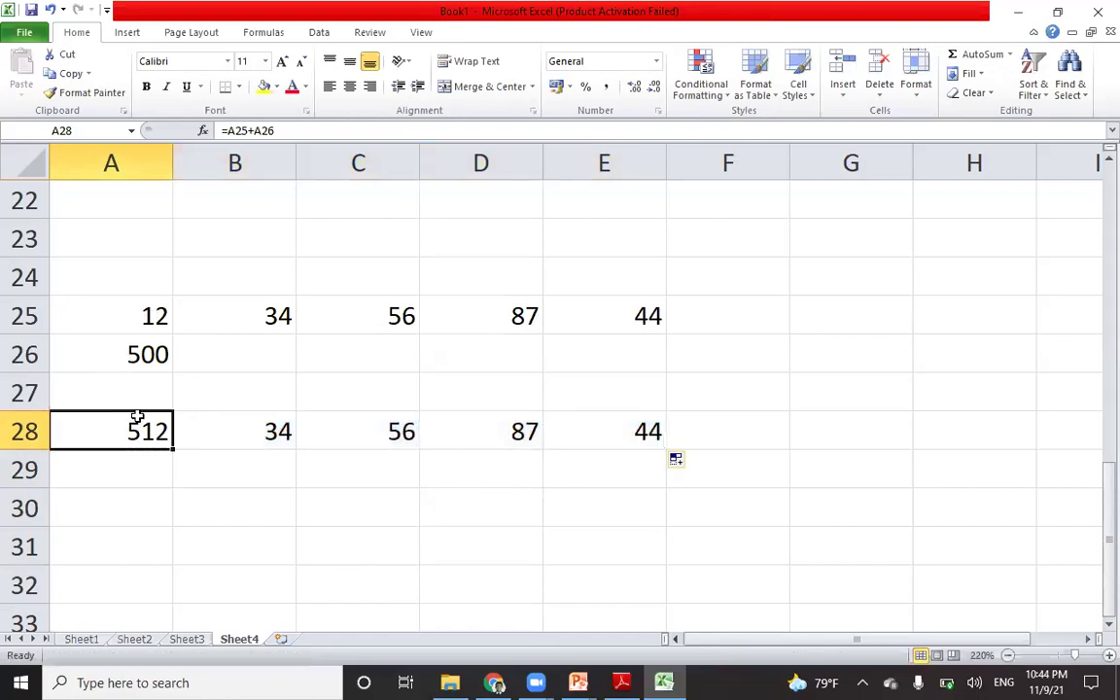
{"action": "left_click", "coordinate": [250, 435]}
{"action": "left_click", "coordinate": [132, 354]}
{"action": "mouse_move", "coordinate": [132, 354]}
{"action": "left_mouse_down"}
{"action": "mouse_move", "coordinate": [280, 321]}
{"action": "mouse_move", "coordinate": [126, 354]}
{"action": "left_mouse_up"}
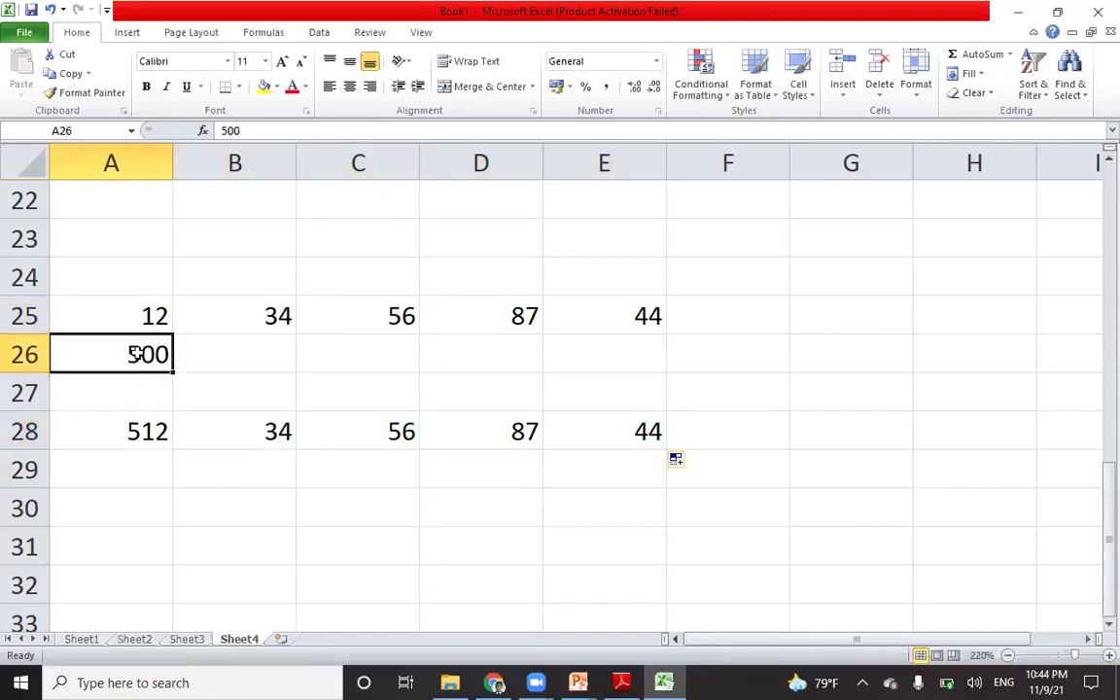
{"action": "left_click", "coordinate": [218, 321], "text": "ctrl"}
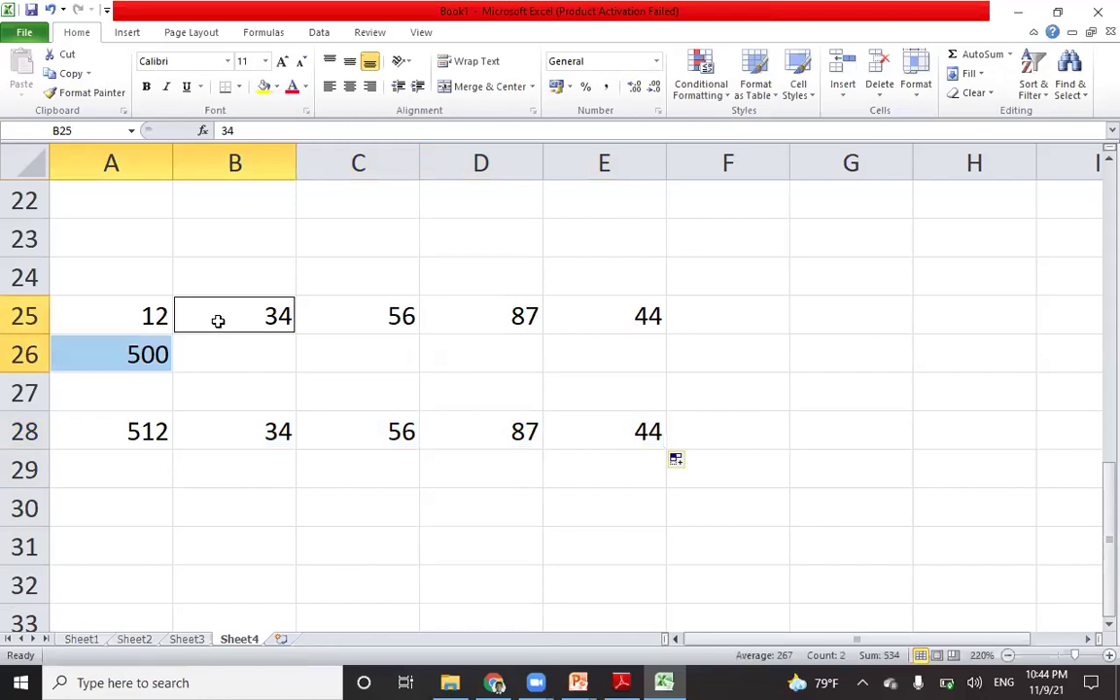
{"action": "left_click", "coordinate": [350, 428]}
{"action": "left_click", "coordinate": [120, 356]}
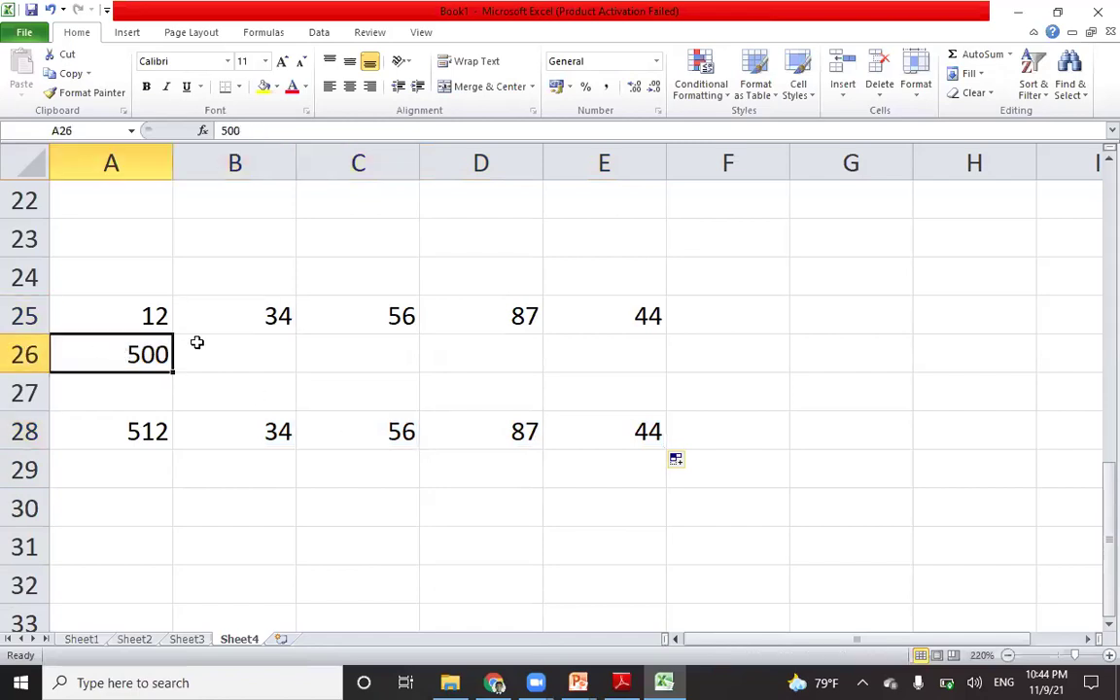
{"action": "left_click", "coordinate": [336, 321], "text": "ctrl"}
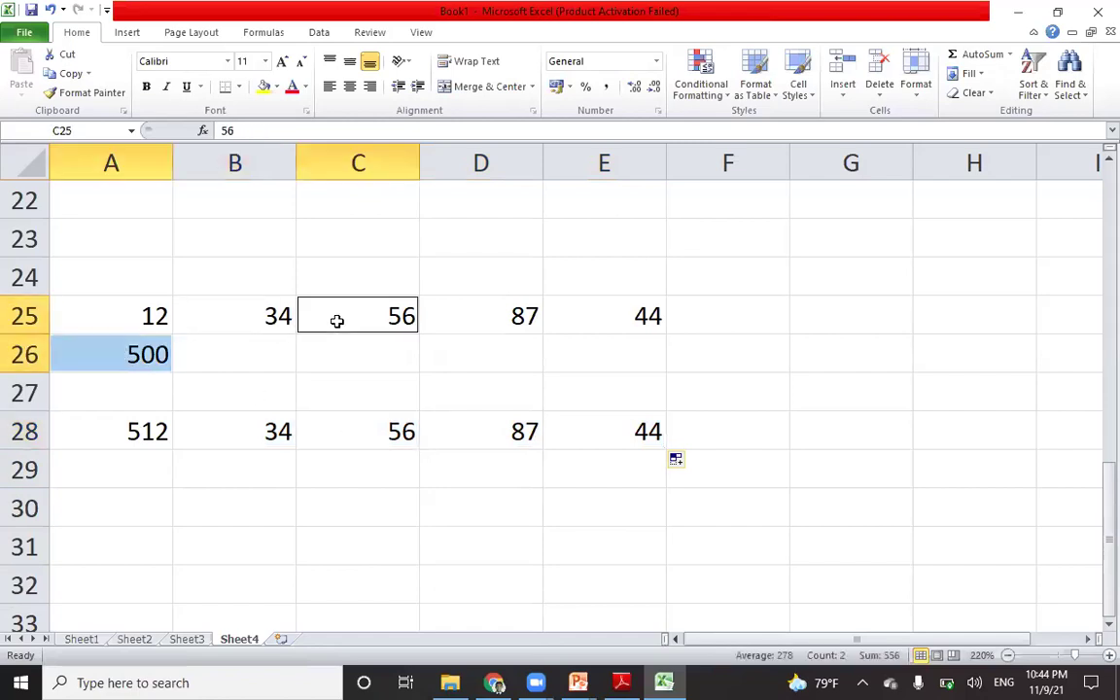
Step: Check the cells of row 26 from A26 across to D26 that the copied formulas refer to
{"action": "left_click", "coordinate": [135, 357]}
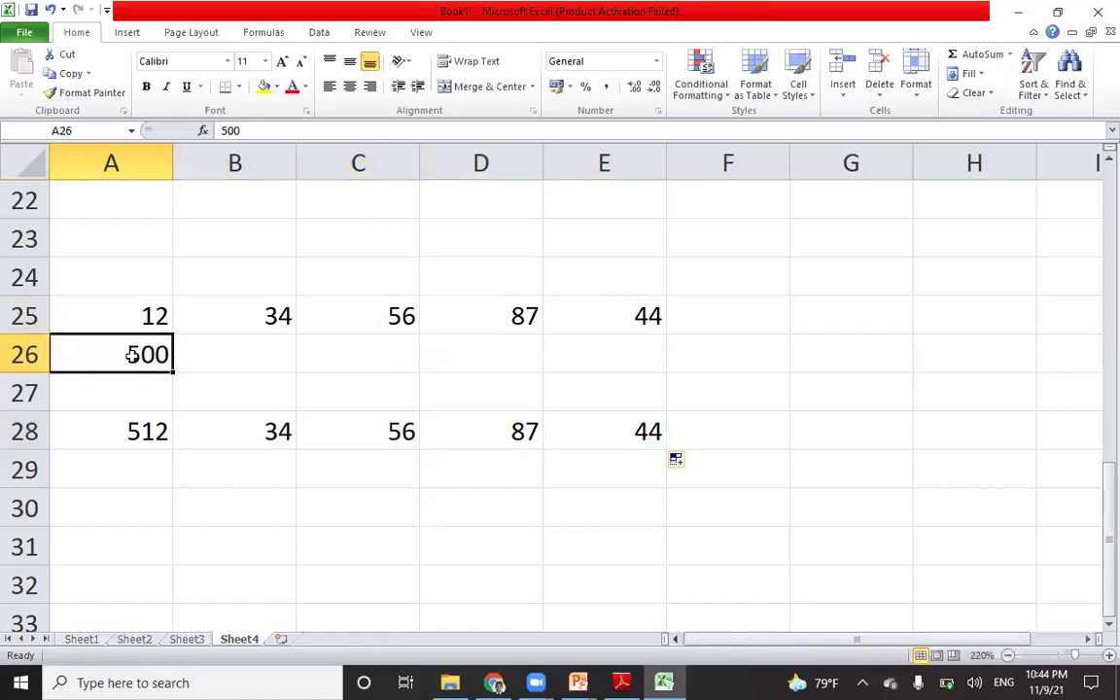
{"action": "left_click", "coordinate": [221, 358]}
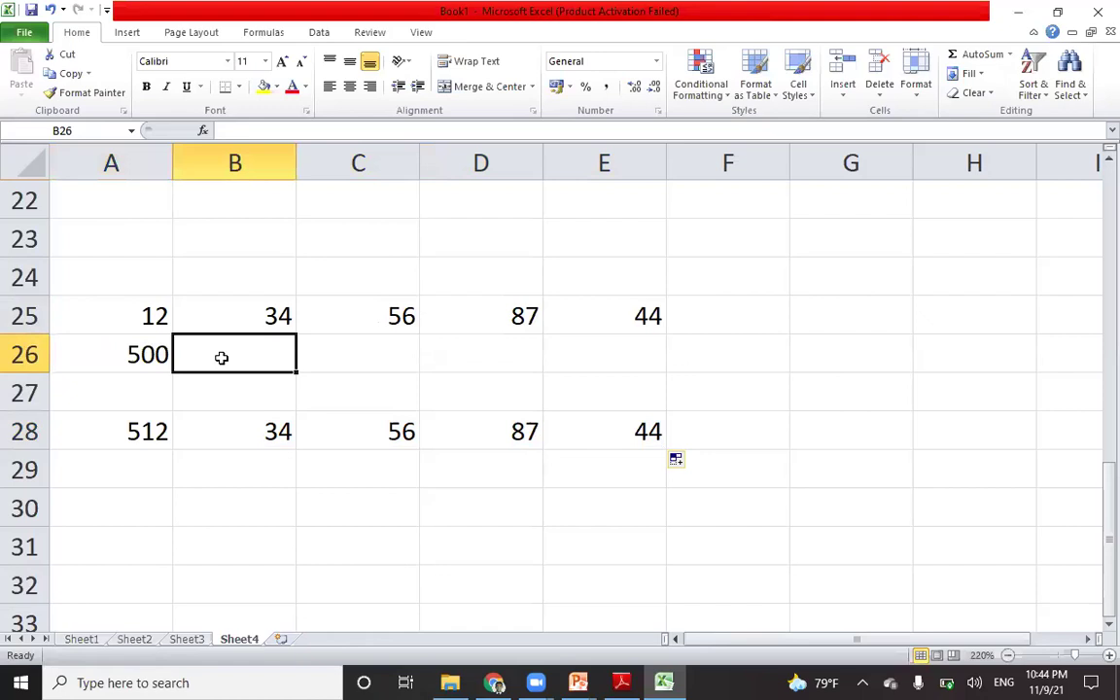
{"action": "left_click", "coordinate": [341, 352]}
{"action": "left_click", "coordinate": [466, 351]}
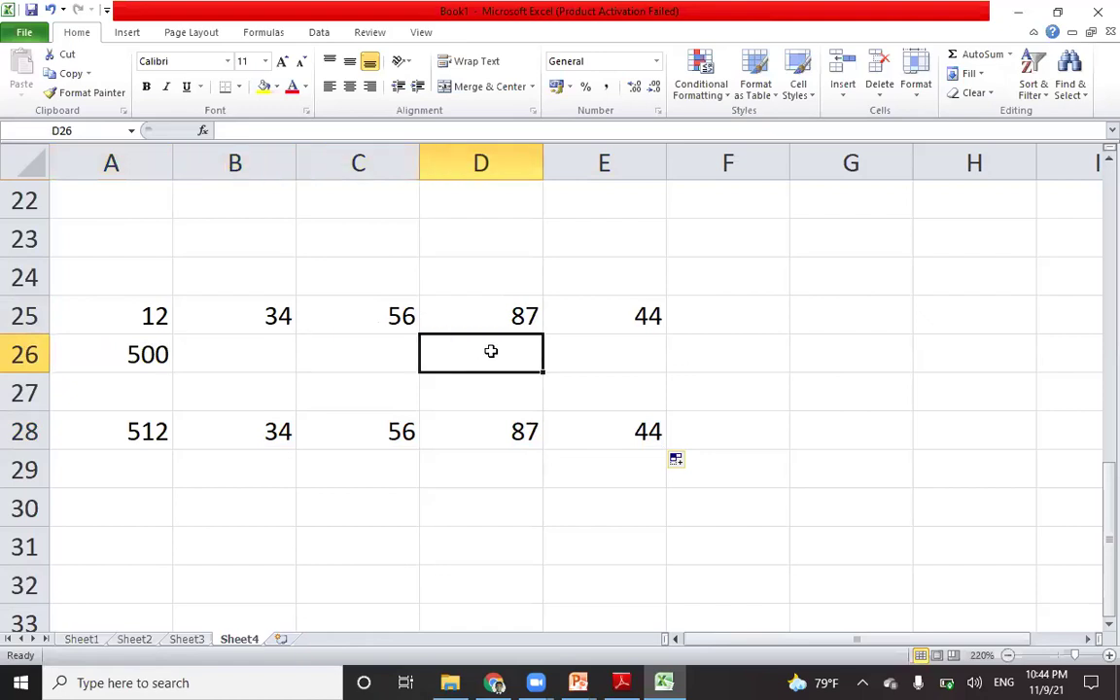
Step: Change the formula in cell A28 to =A25+$A26 and copy it across through cell E28
{"action": "left_click", "coordinate": [616, 352]}
{"action": "left_click", "coordinate": [158, 352]}
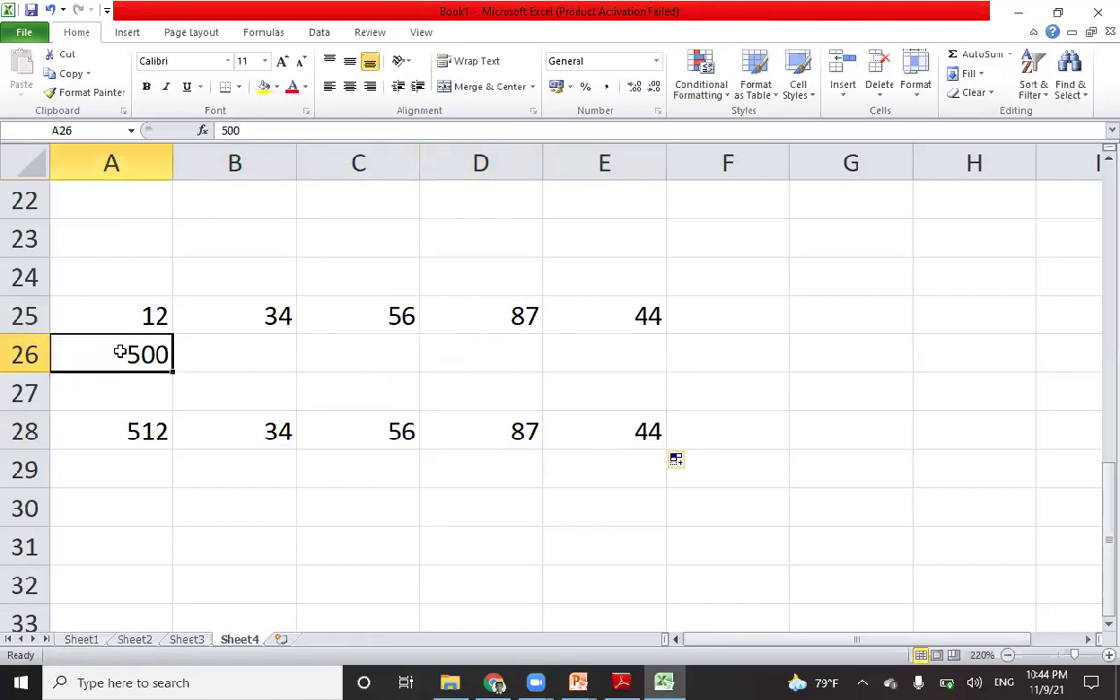
{"action": "left_click", "coordinate": [120, 431]}
{"action": "double_click", "coordinate": [124, 433]}
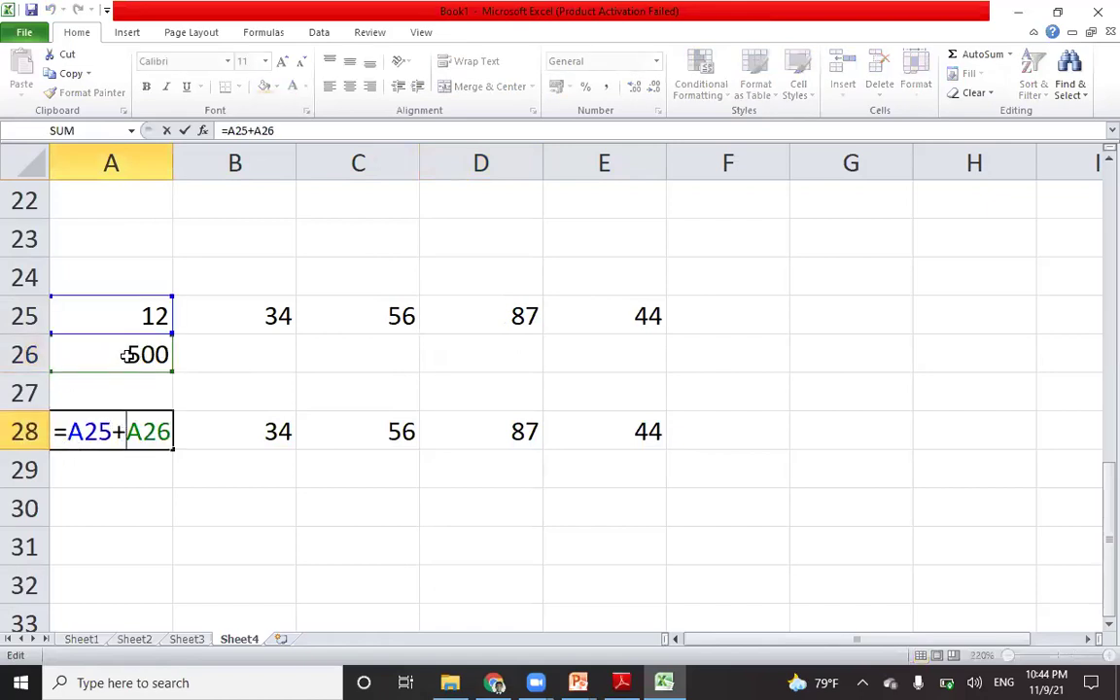
{"action": "left_click", "coordinate": [133, 433]}
{"action": "type", "text": "$"}
{"action": "key", "text": "Return"}
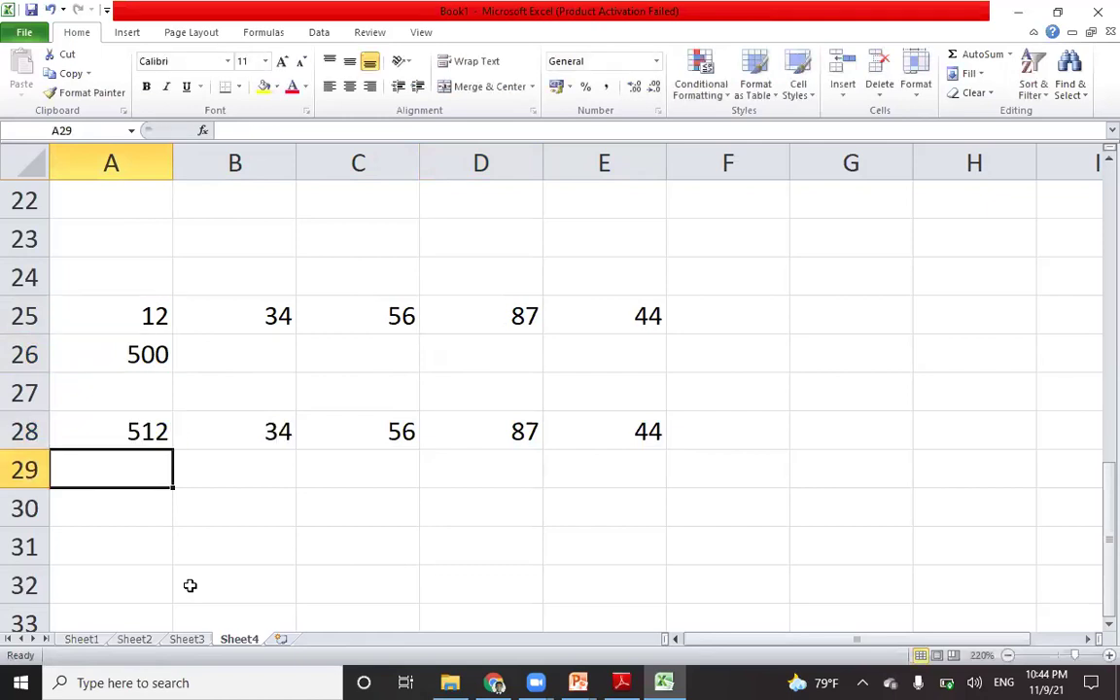
{"action": "left_click", "coordinate": [130, 425]}
{"action": "left_click_drag", "start_coordinate": [169, 451], "coordinate": [614, 443]}
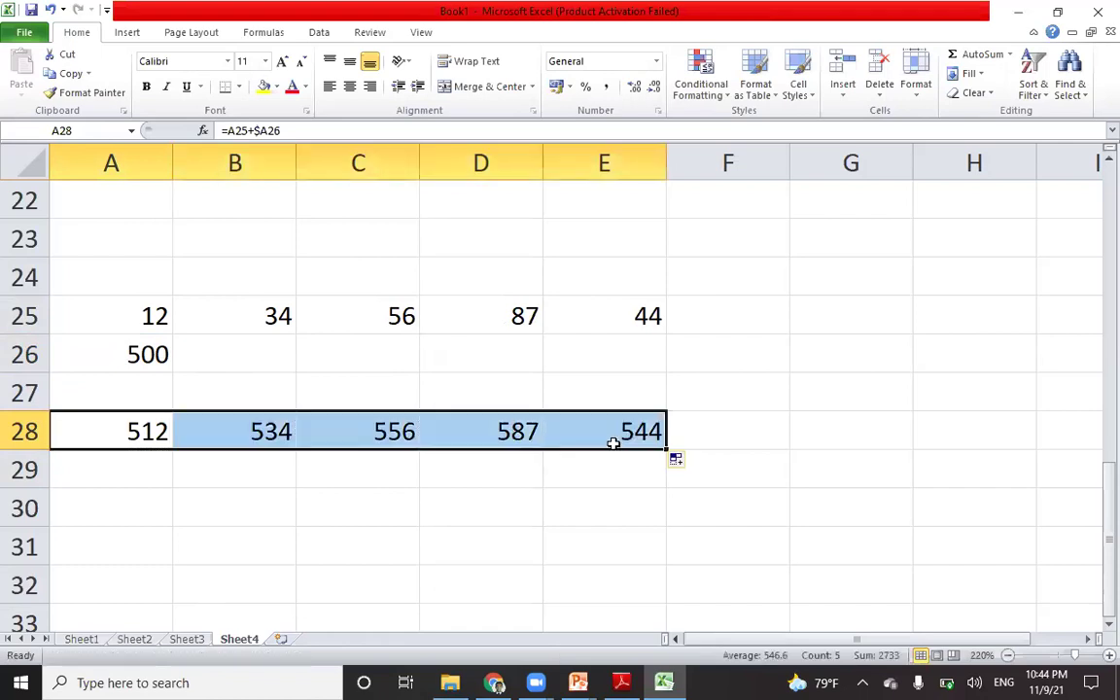
Step: Inspect the copied formulas in cells E28, D28 and B28 to check which cells they refer to
{"action": "double_click", "coordinate": [620, 431]}
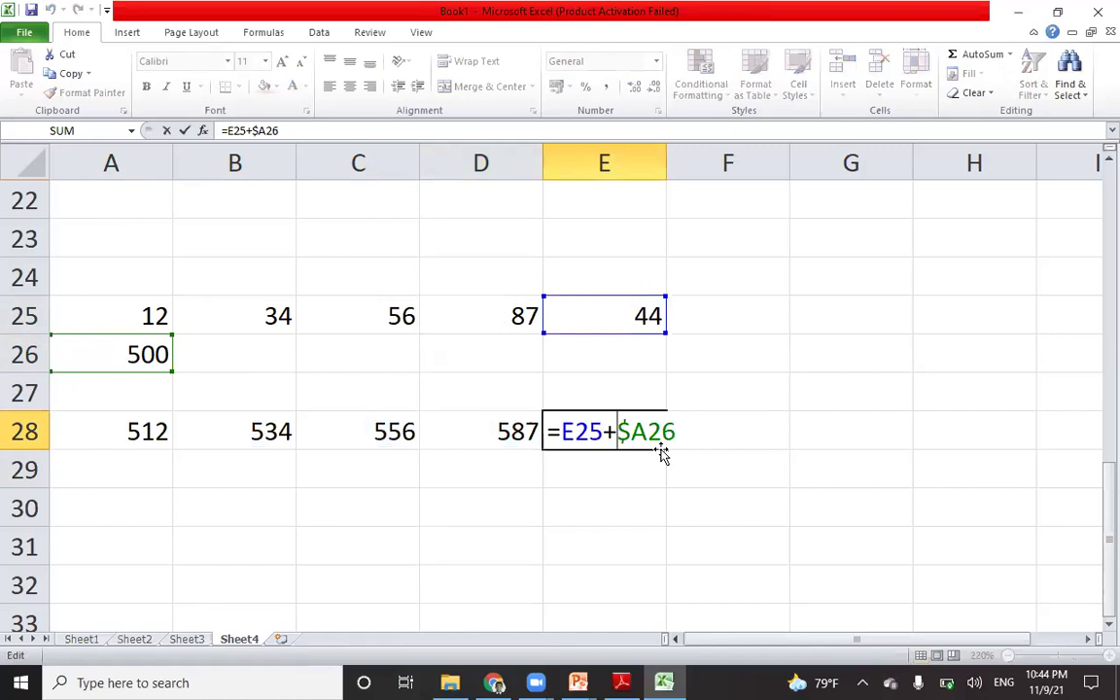
{"action": "key", "text": "Return"}
{"action": "double_click", "coordinate": [470, 430]}
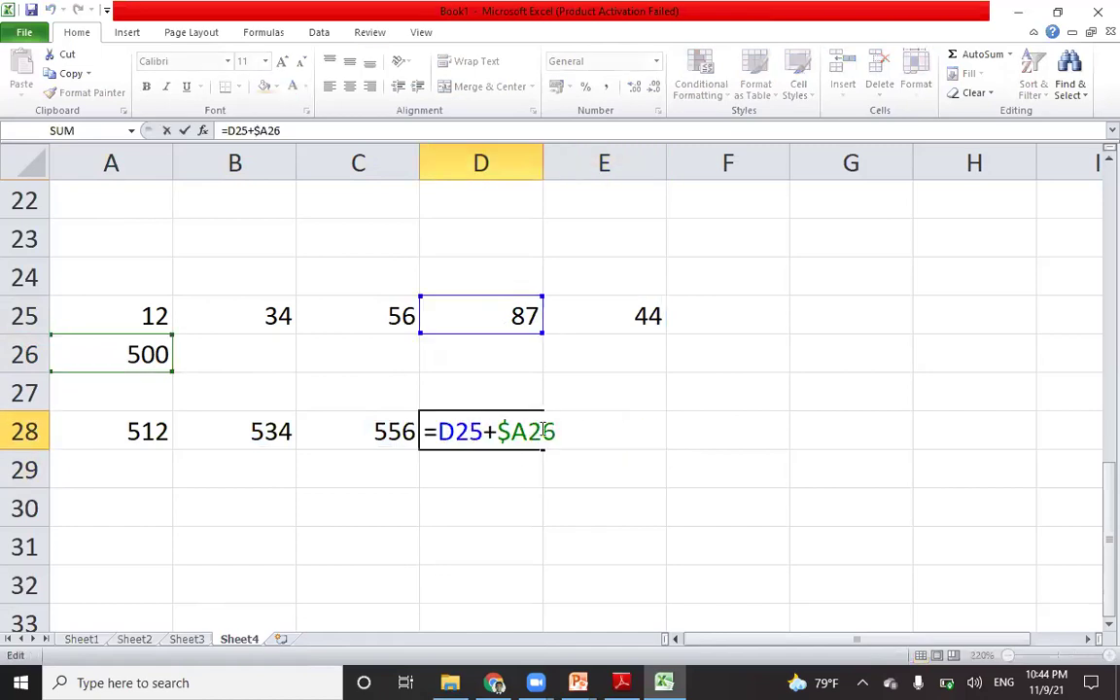
{"action": "key", "text": "Return"}
{"action": "double_click", "coordinate": [239, 430]}
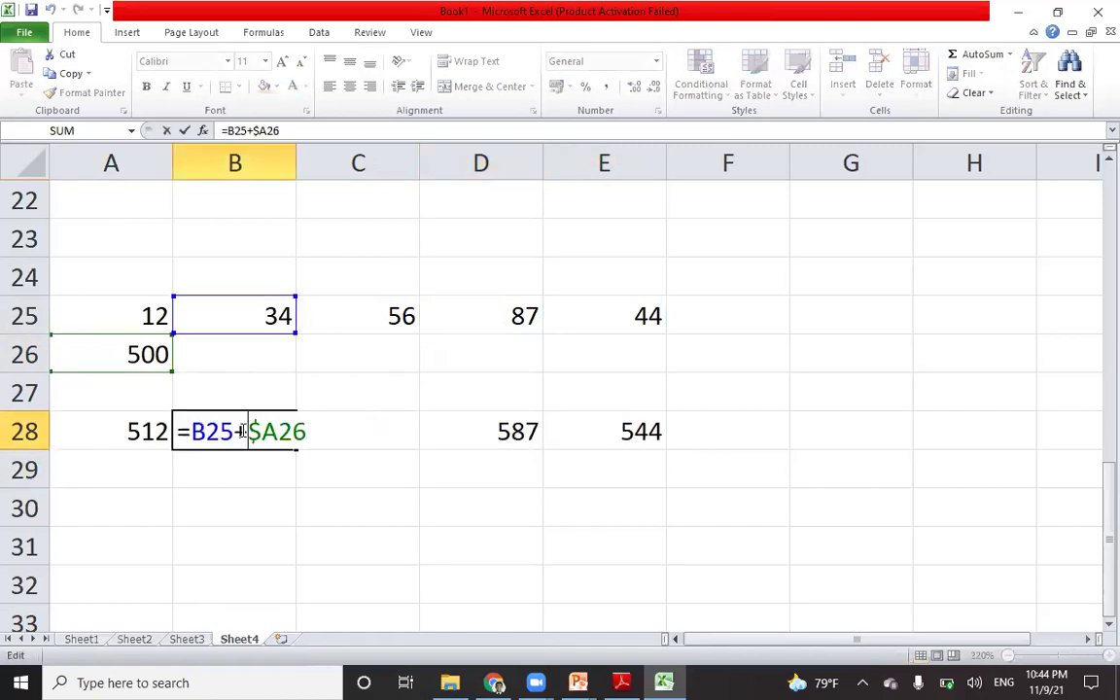
{"action": "key", "text": "Return"}
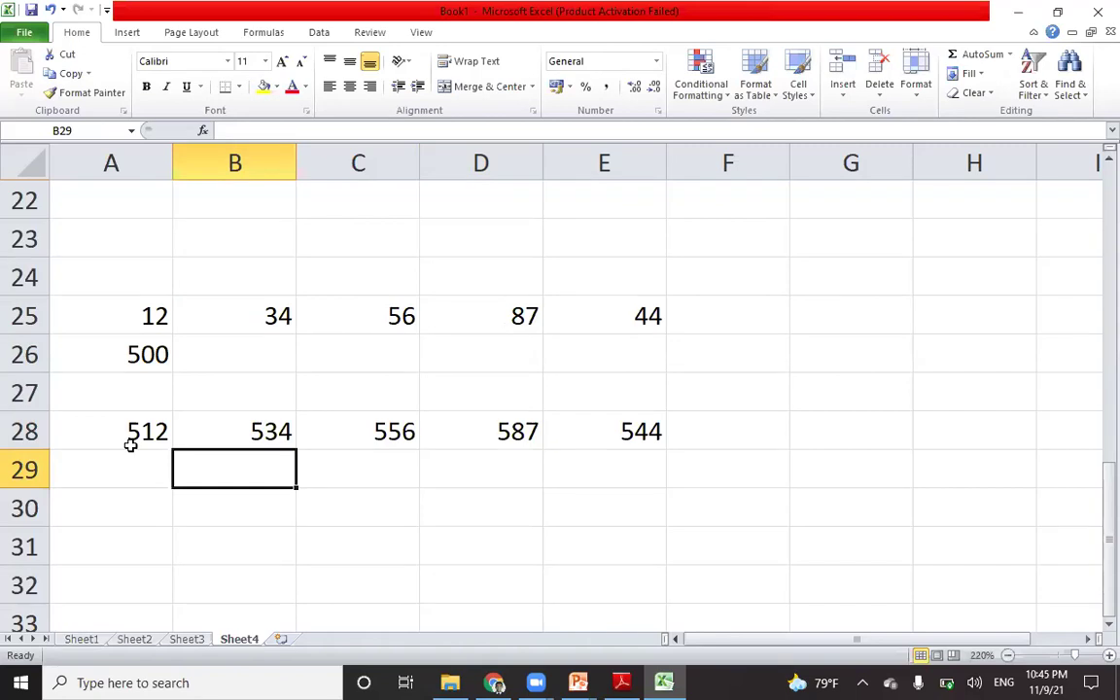
Step: Switch to the ict g10 S.pdf textbook in Adobe Reader and go back to section 7.6.6 on relative cell references
{"action": "left_click", "coordinate": [578, 681]}
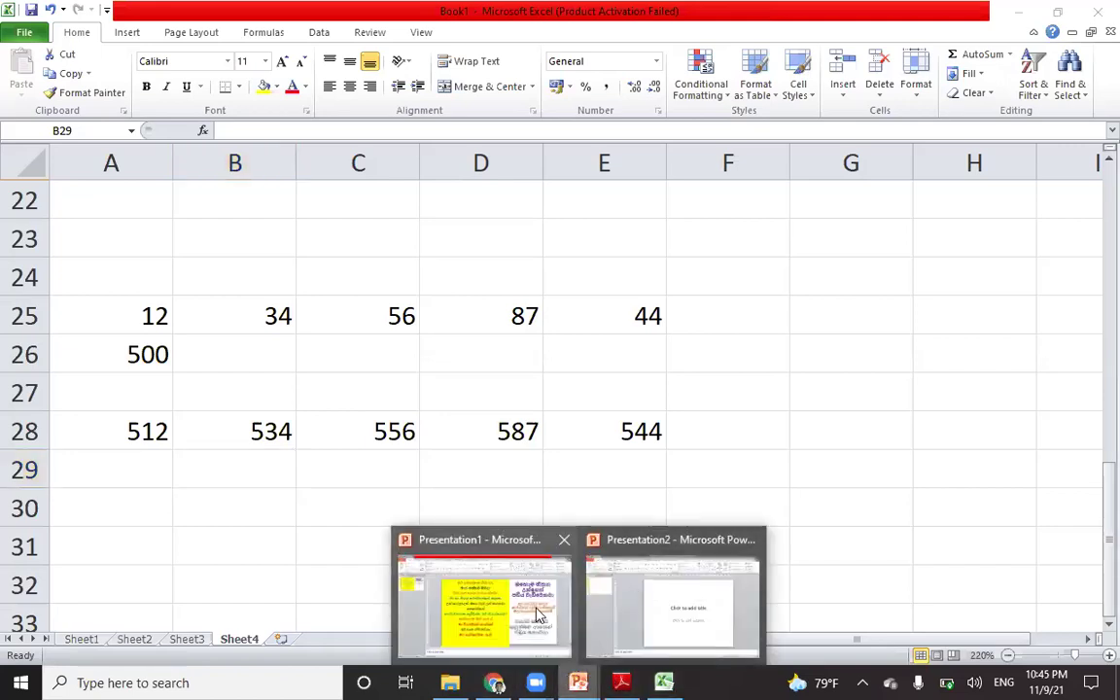
{"action": "left_click", "coordinate": [621, 683]}
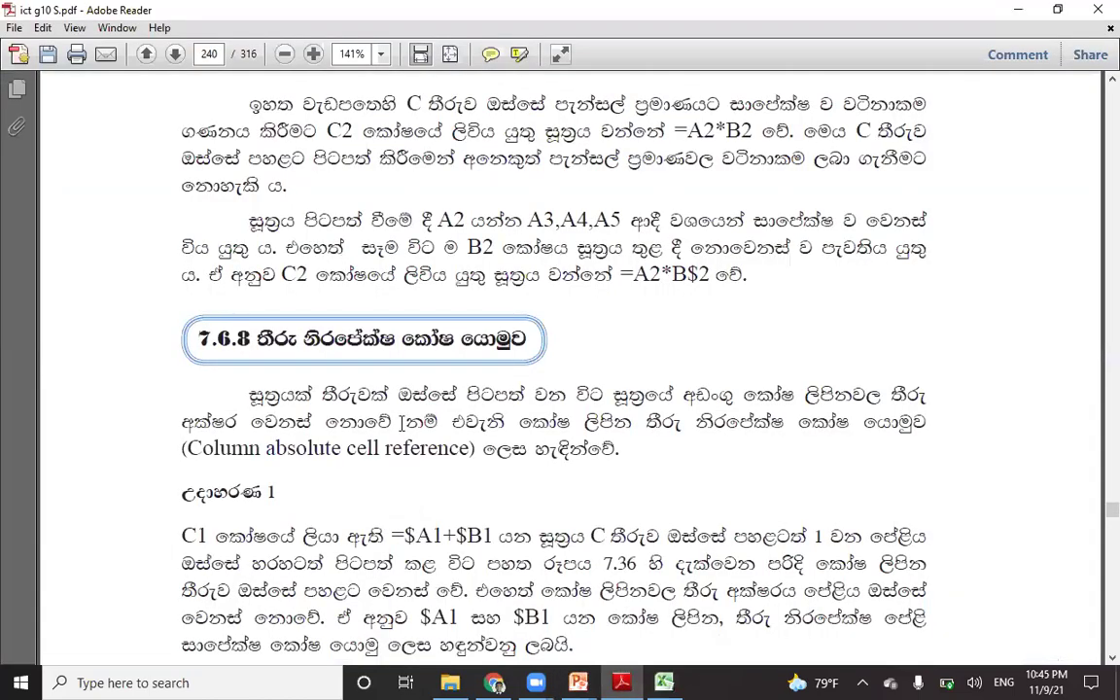
{"action": "scroll", "coordinate": [408, 438], "scroll_direction": "up", "scroll_amount": 15}
{"action": "scroll", "coordinate": [414, 460], "scroll_direction": "up", "scroll_amount": 5}
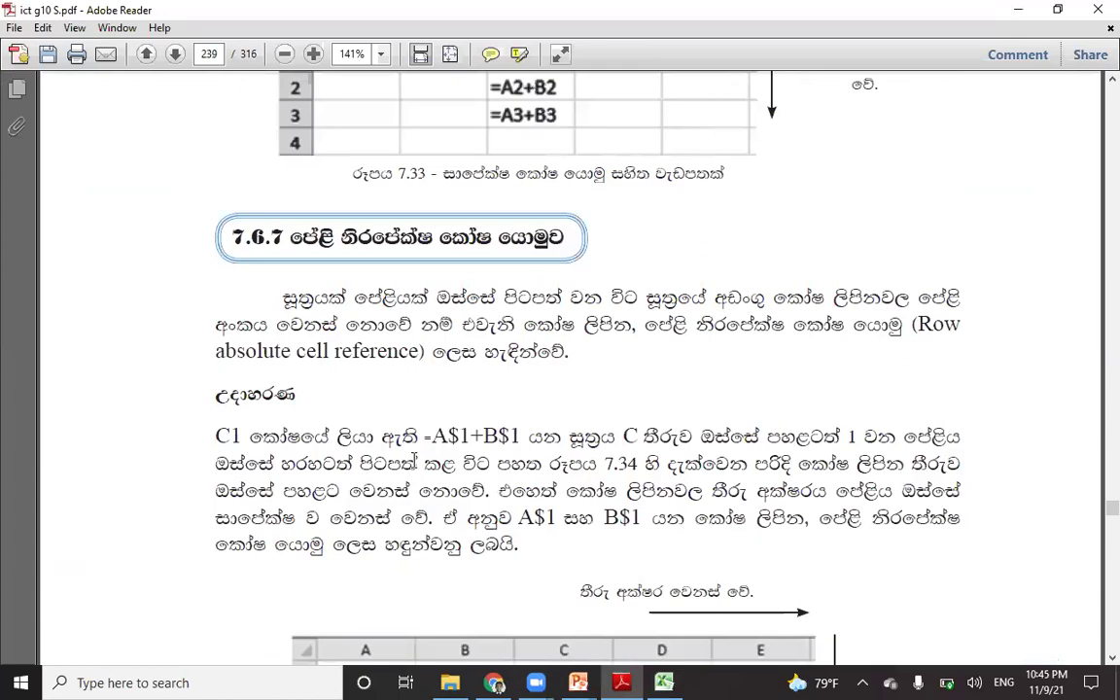
{"action": "scroll", "coordinate": [414, 462], "scroll_direction": "down", "scroll_amount": 7}
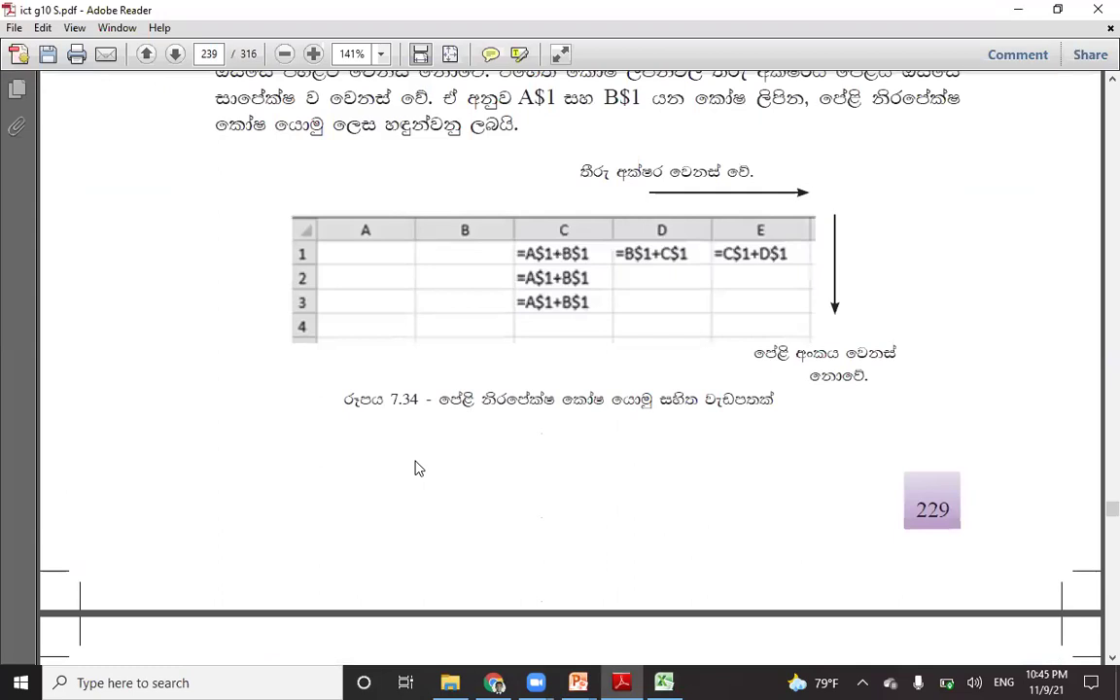
{"action": "scroll", "coordinate": [414, 469], "scroll_direction": "up", "scroll_amount": 13}
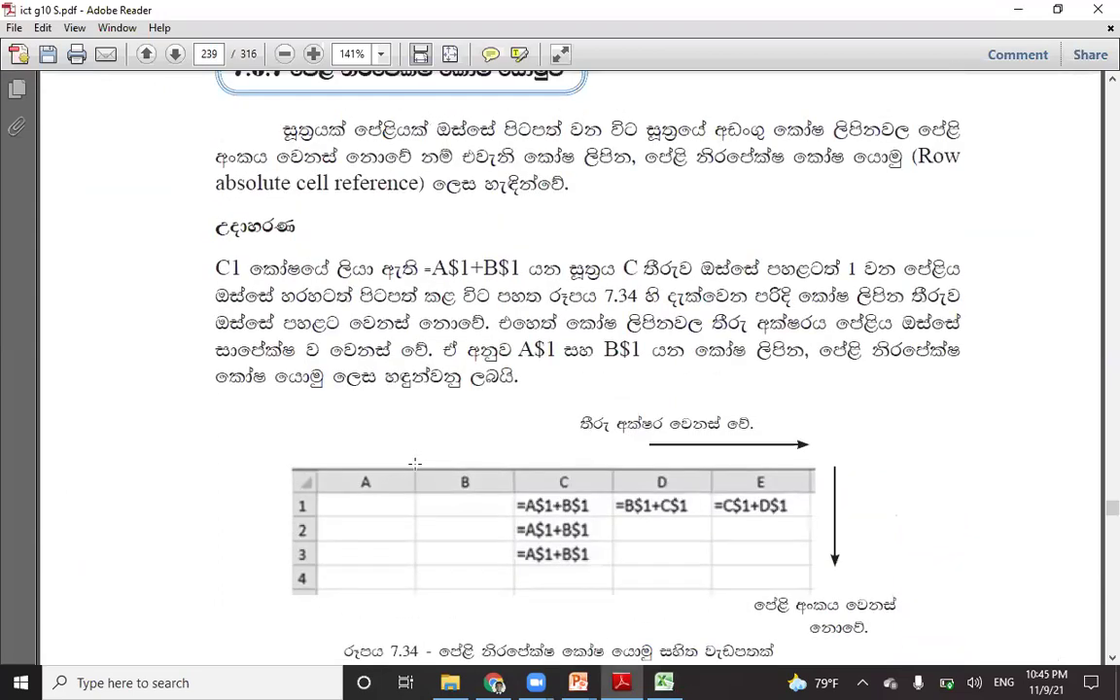
{"action": "scroll", "coordinate": [415, 469], "scroll_direction": "up", "scroll_amount": 10}
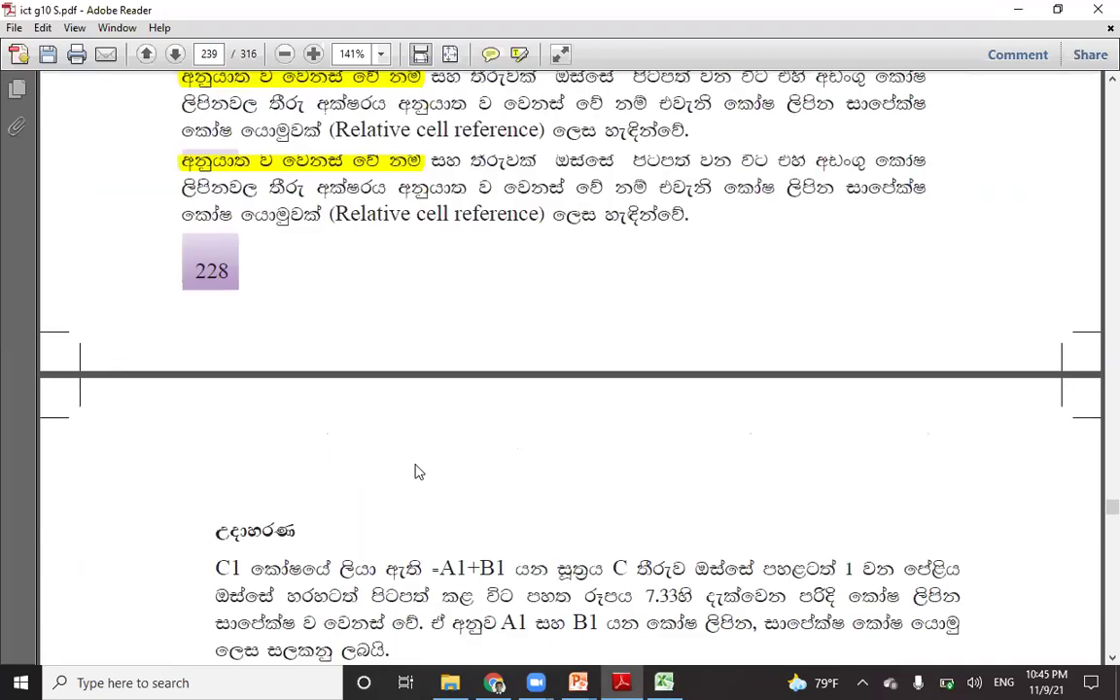
{"action": "scroll", "coordinate": [416, 470], "scroll_direction": "up", "scroll_amount": 3}
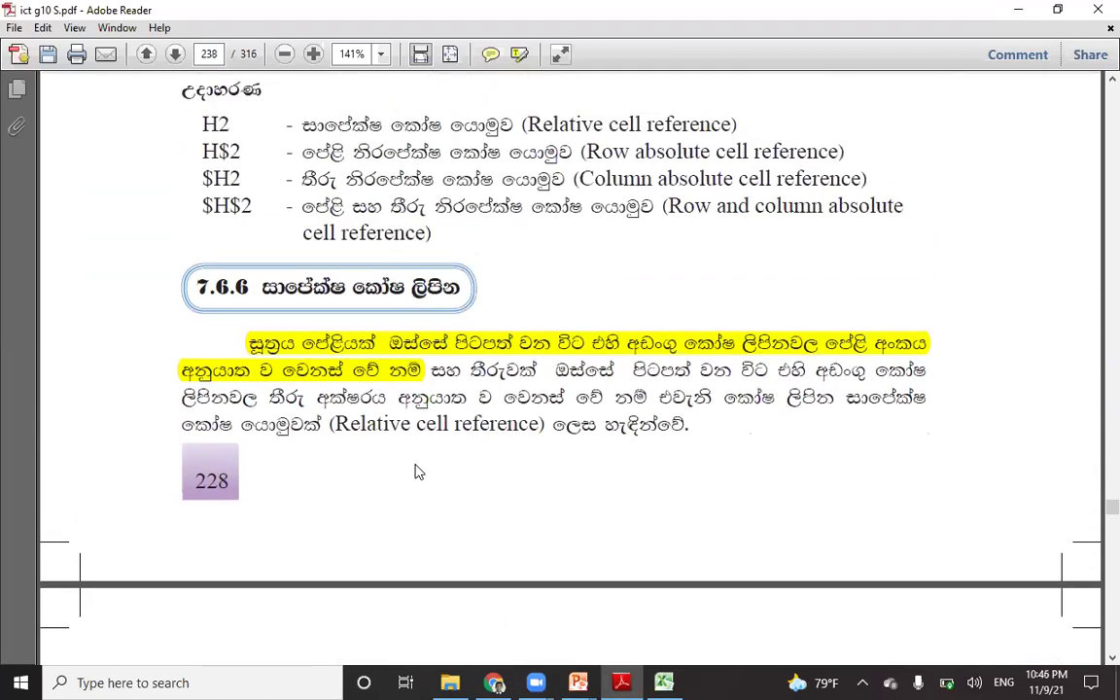
Step: Examine the relative reference example in figure 7.33 and section 7.6.7 on row absolute references with figure 7.34
{"action": "scroll", "coordinate": [416, 467], "scroll_direction": "down", "scroll_amount": 8}
{"action": "scroll", "coordinate": [415, 464], "scroll_direction": "down", "scroll_amount": 4}
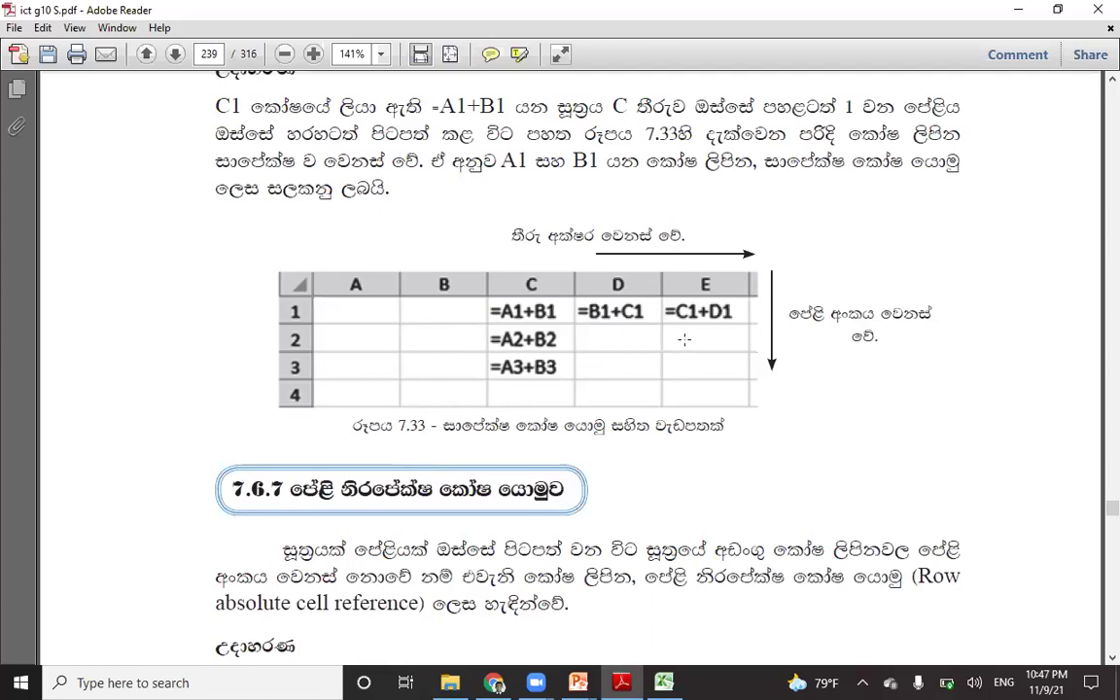
{"action": "scroll", "coordinate": [684, 339], "scroll_direction": "down", "scroll_amount": 5}
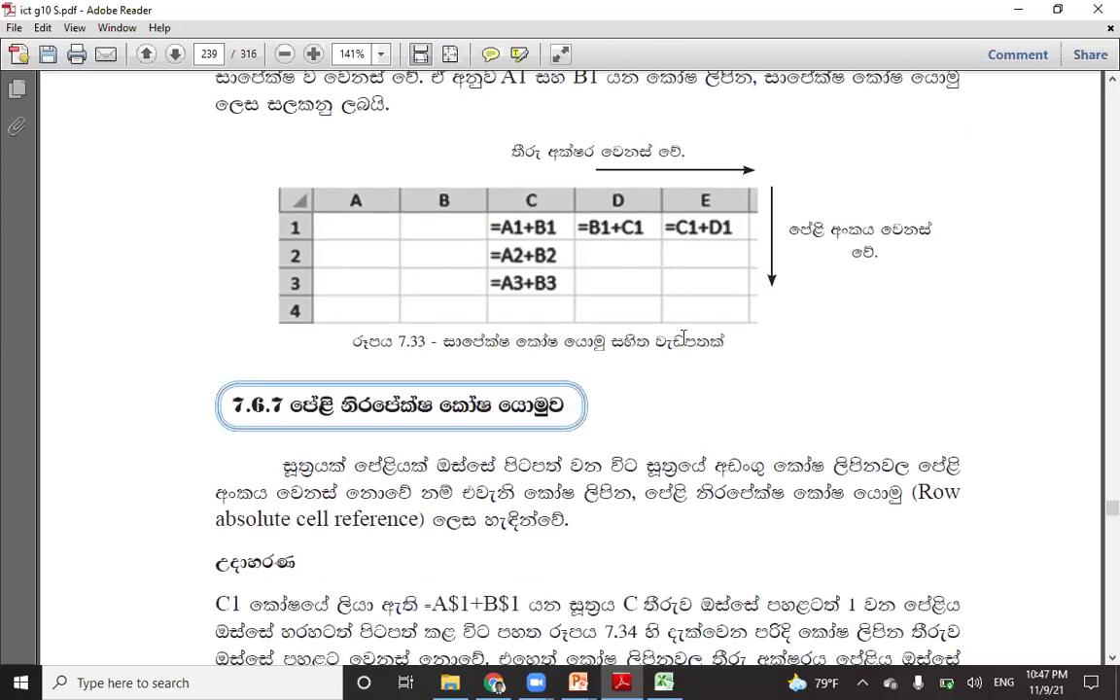
{"action": "scroll", "coordinate": [687, 348], "scroll_direction": "down", "scroll_amount": 3}
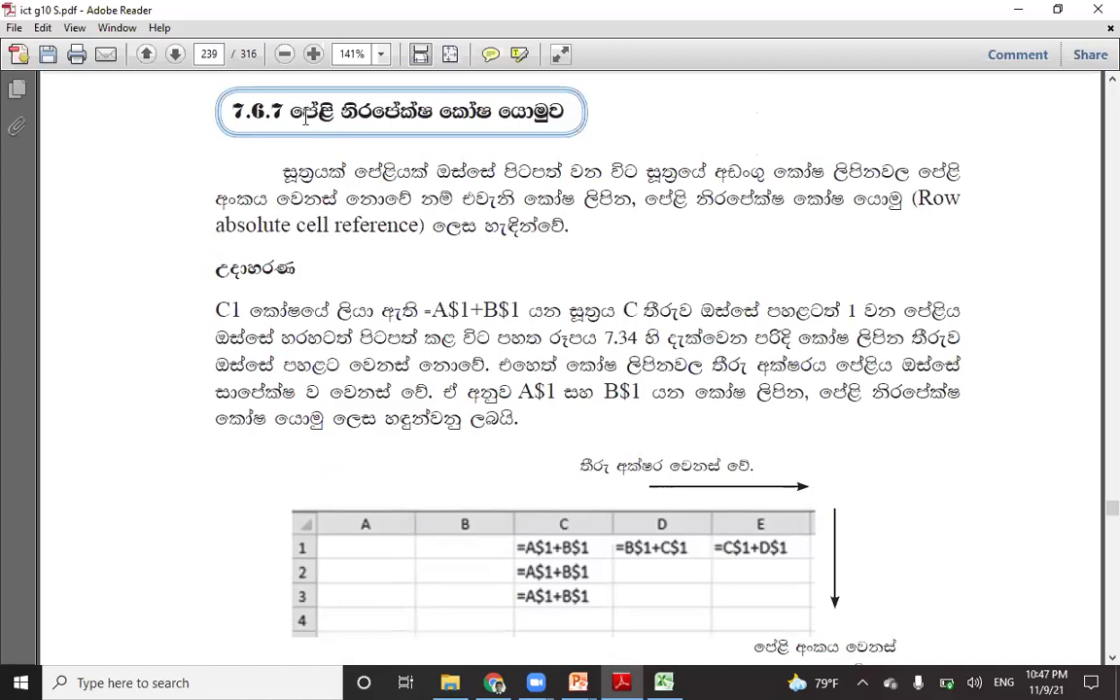
{"action": "left_click_drag", "start_coordinate": [289, 111], "coordinate": [547, 100]}
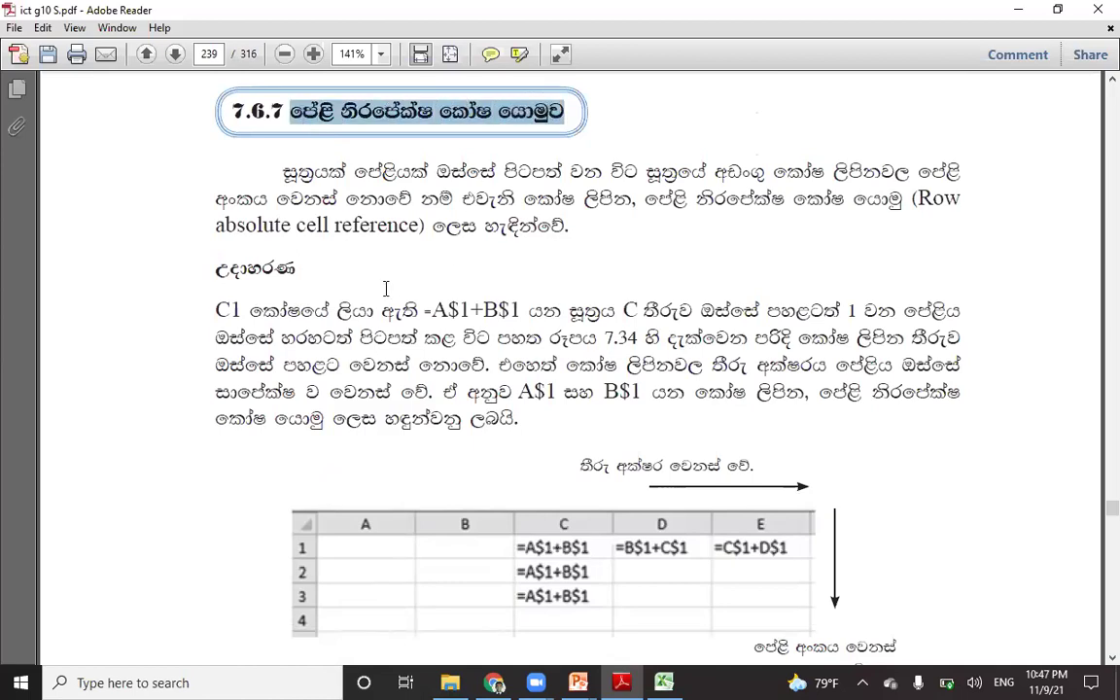
{"action": "scroll", "coordinate": [384, 289], "scroll_direction": "down", "scroll_amount": 1}
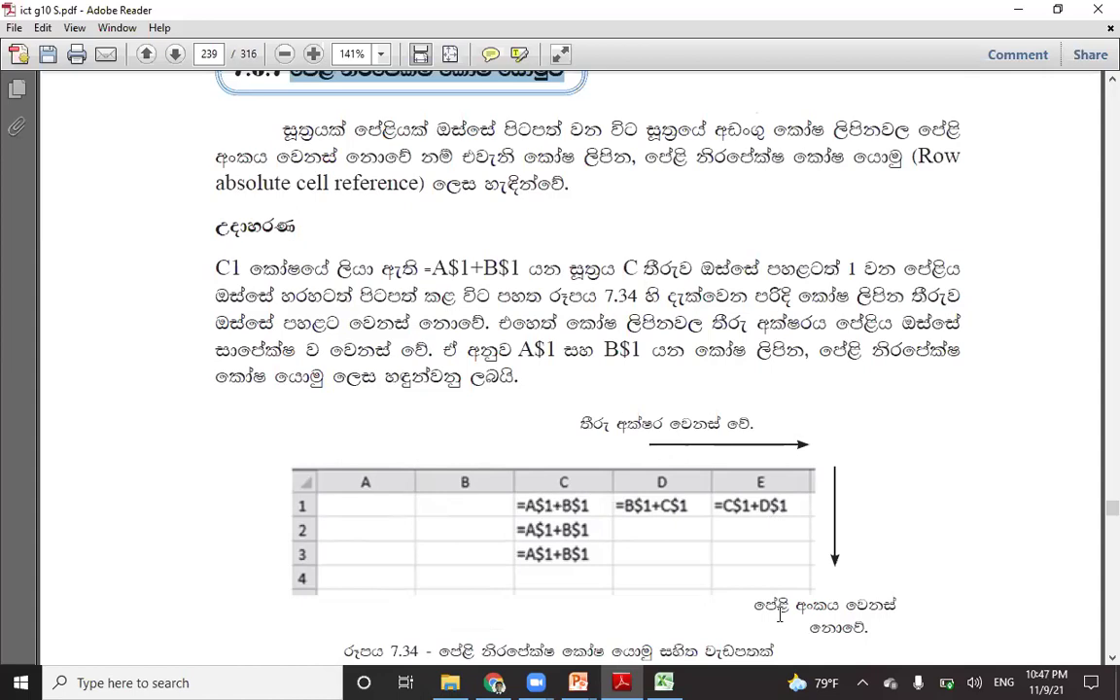
{"action": "scroll", "coordinate": [779, 615], "scroll_direction": "down", "scroll_amount": 1}
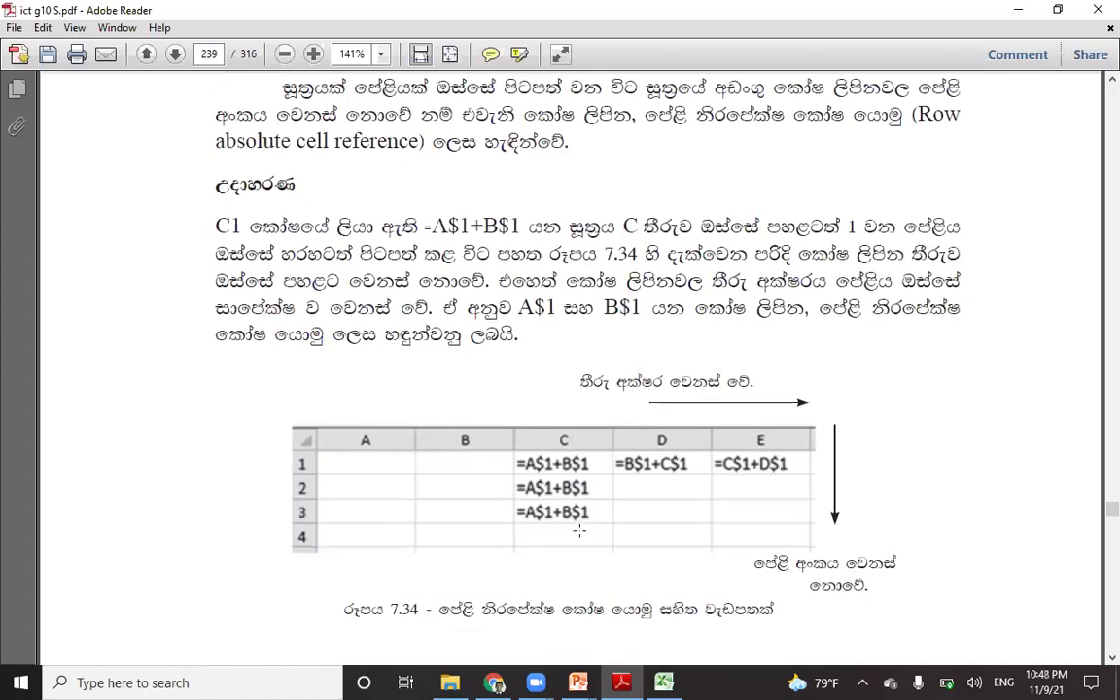
{"action": "scroll", "coordinate": [580, 530], "scroll_direction": "down", "scroll_amount": 2}
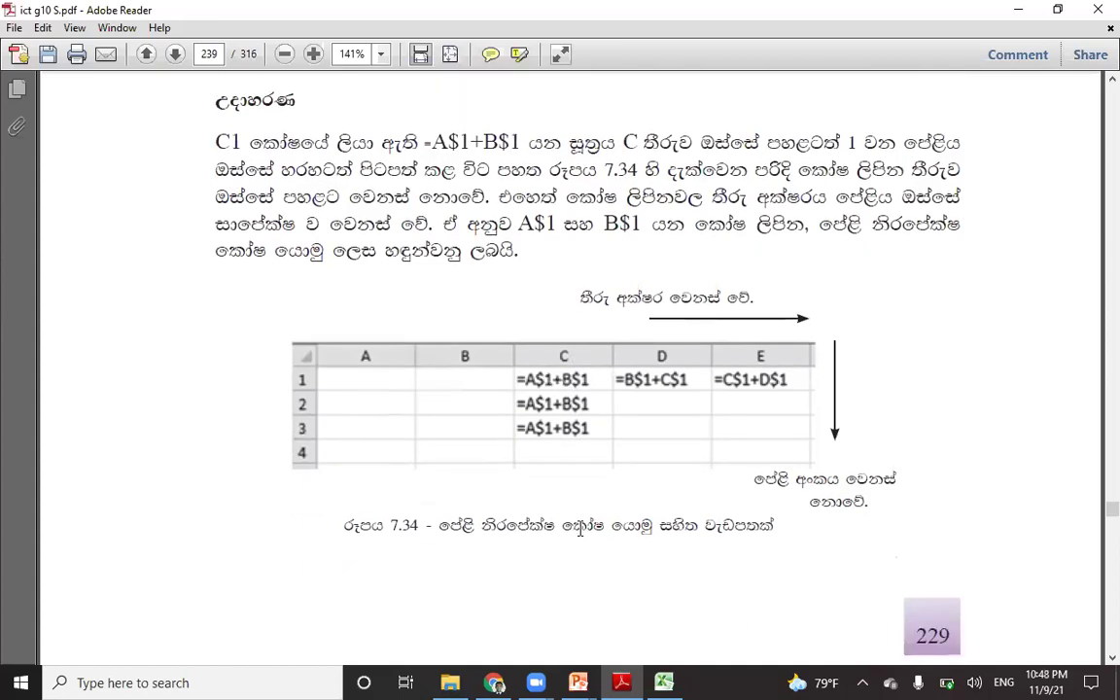
{"action": "scroll", "coordinate": [579, 530], "scroll_direction": "up", "scroll_amount": 5}
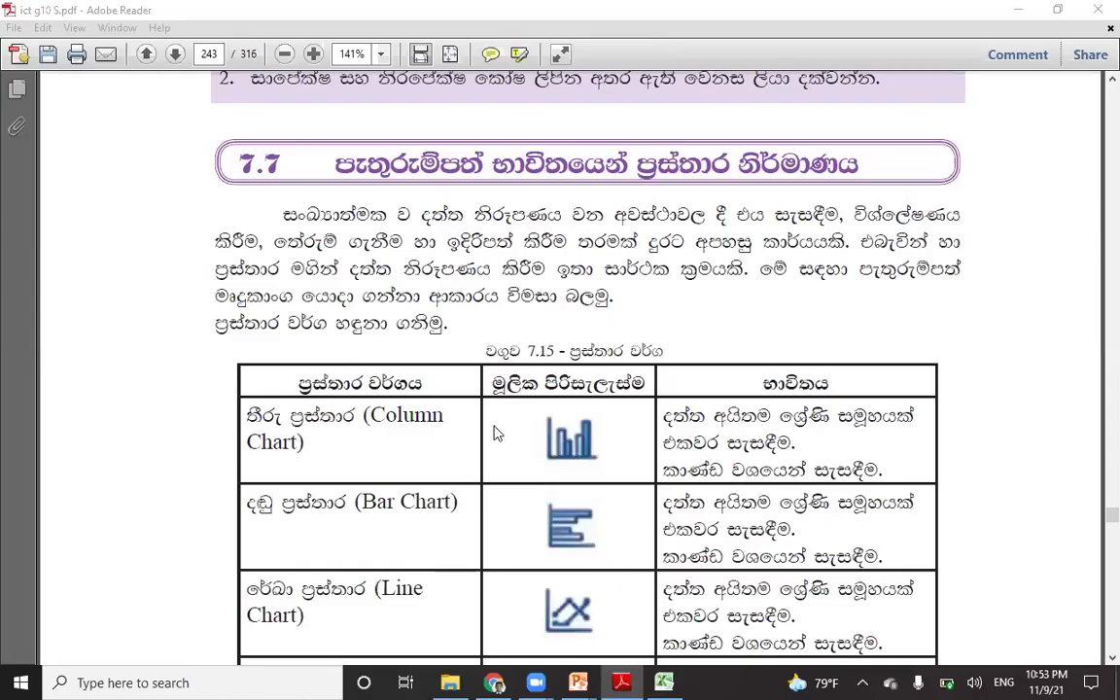
Step: Go back from section 7.7 to the column absolute example with =SUM($B2:B2) in figures 7.37 and 7.38
{"action": "scroll", "coordinate": [494, 432], "scroll_direction": "up", "scroll_amount": 6}
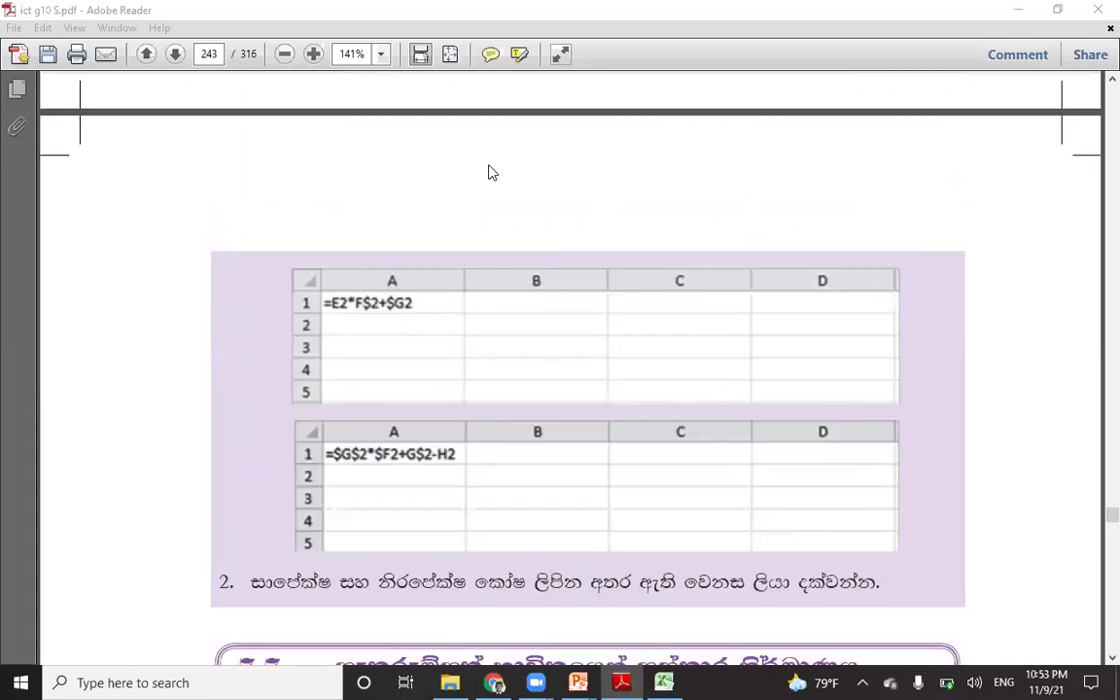
{"action": "scroll", "coordinate": [485, 166], "scroll_direction": "up", "scroll_amount": 10}
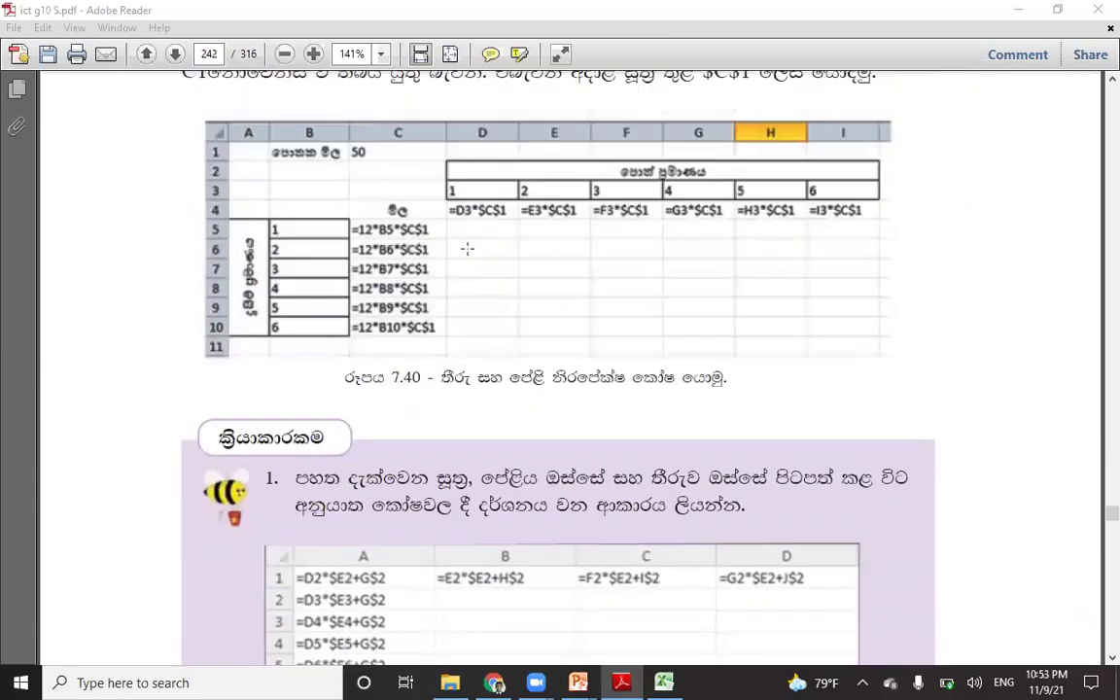
{"action": "scroll", "coordinate": [466, 245], "scroll_direction": "up", "scroll_amount": 10}
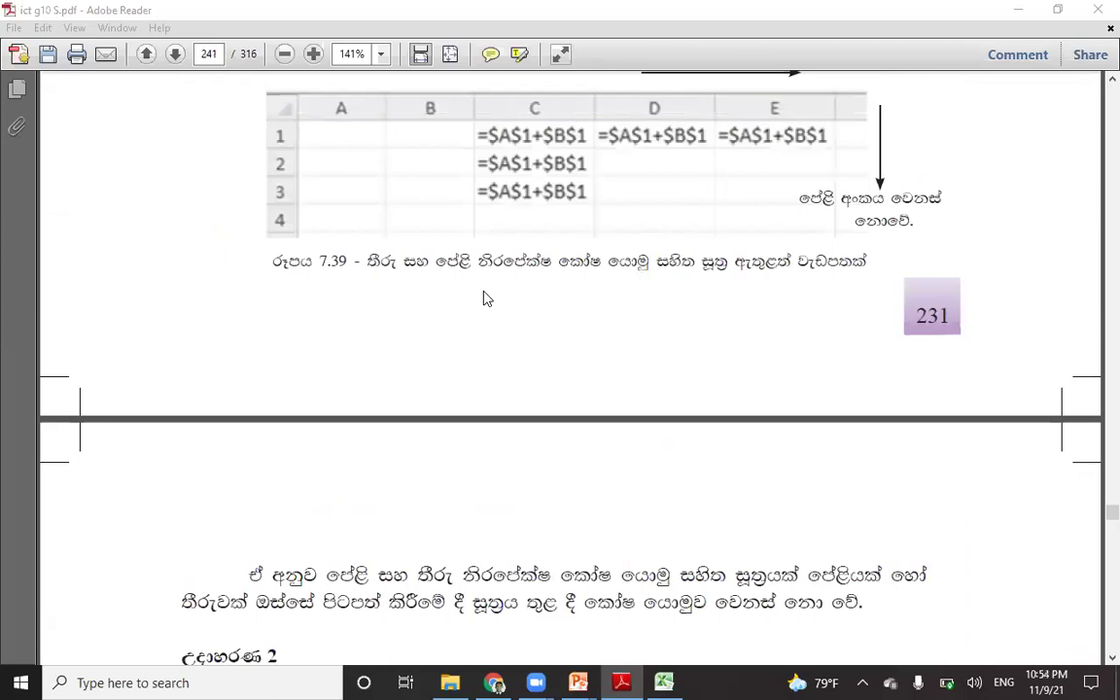
{"action": "scroll", "coordinate": [483, 300], "scroll_direction": "up", "scroll_amount": 10}
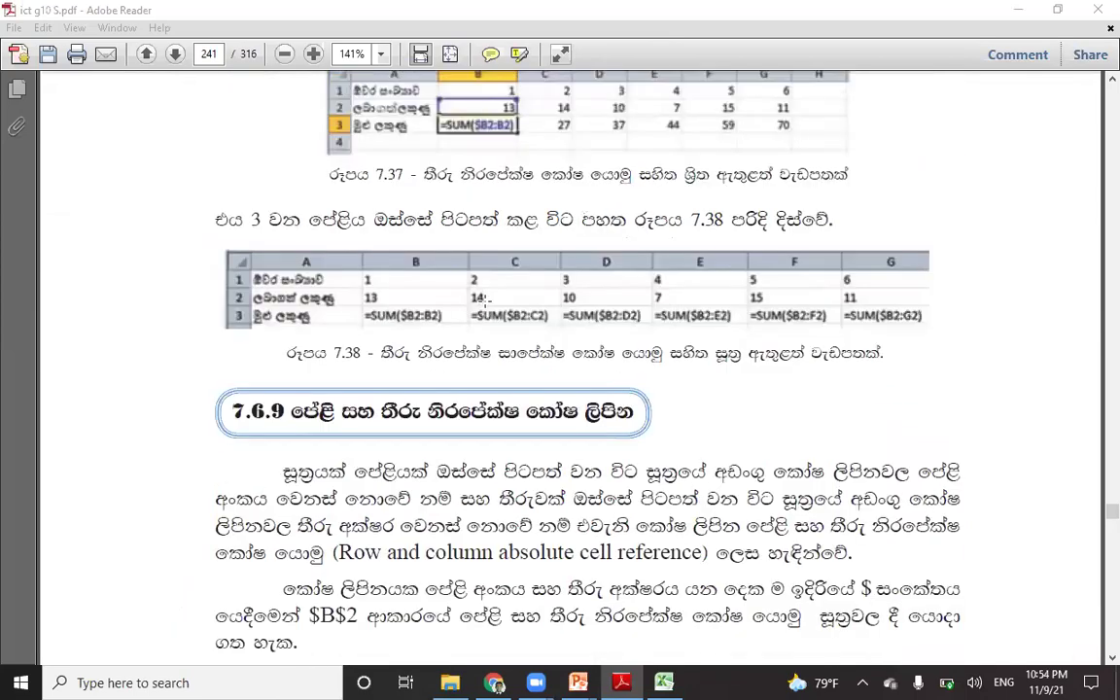
{"action": "scroll", "coordinate": [483, 299], "scroll_direction": "down", "scroll_amount": 15}
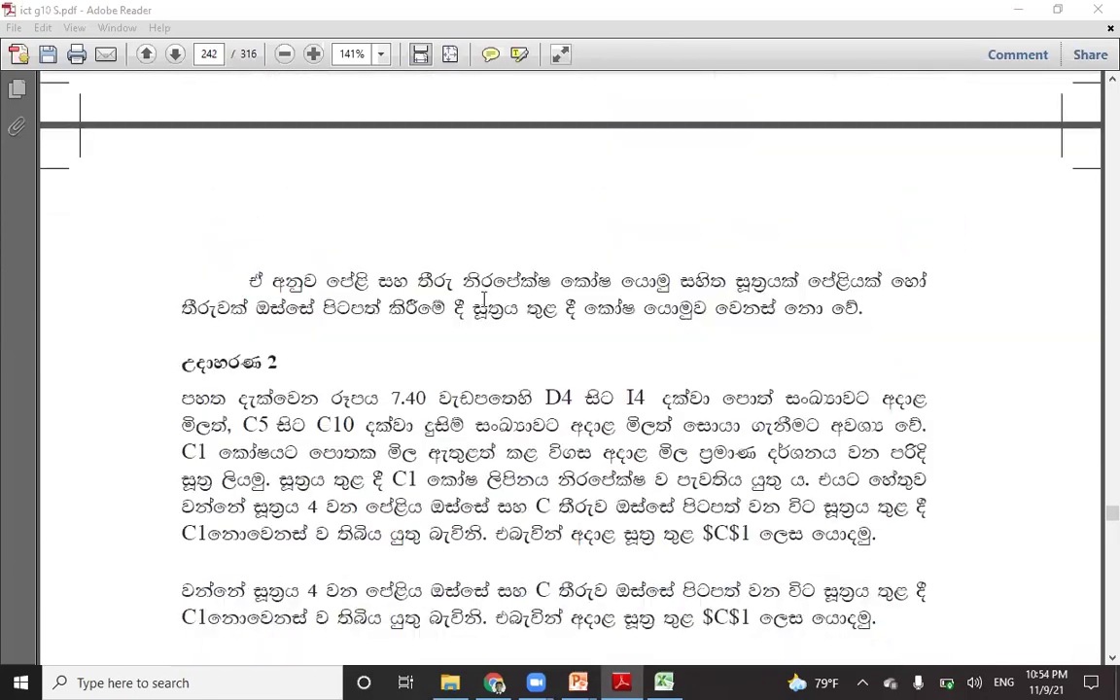
{"action": "scroll", "coordinate": [484, 300], "scroll_direction": "up", "scroll_amount": 15}
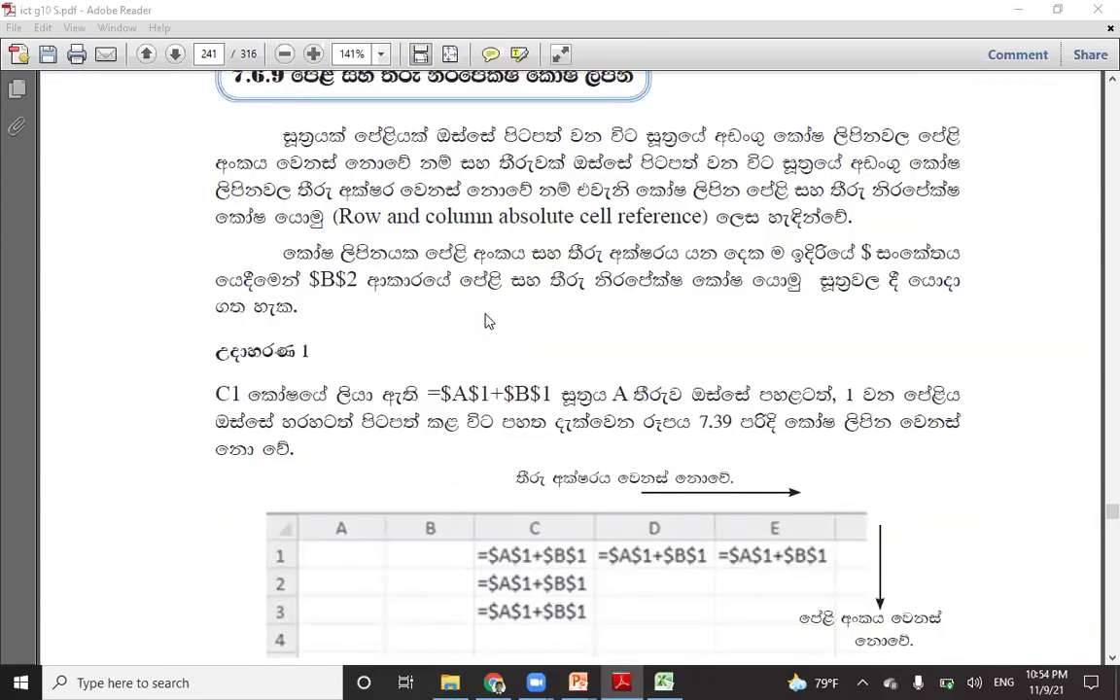
{"action": "scroll", "coordinate": [488, 321], "scroll_direction": "up", "scroll_amount": 6}
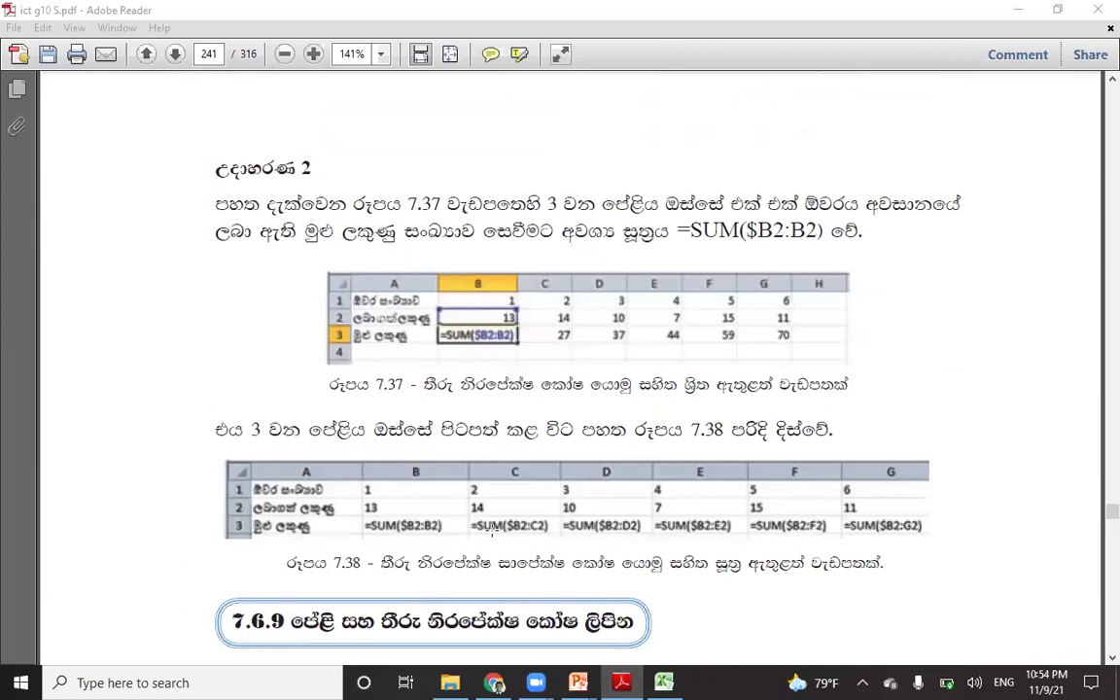
Step: Review section 7.6.9 on row and column absolute references, the $C$1 price example in figure 7.40 and the exercise tables that follow
{"action": "mouse_move", "coordinate": [664, 682]}
{"action": "scroll", "coordinate": [404, 637], "scroll_direction": "down", "scroll_amount": 3}
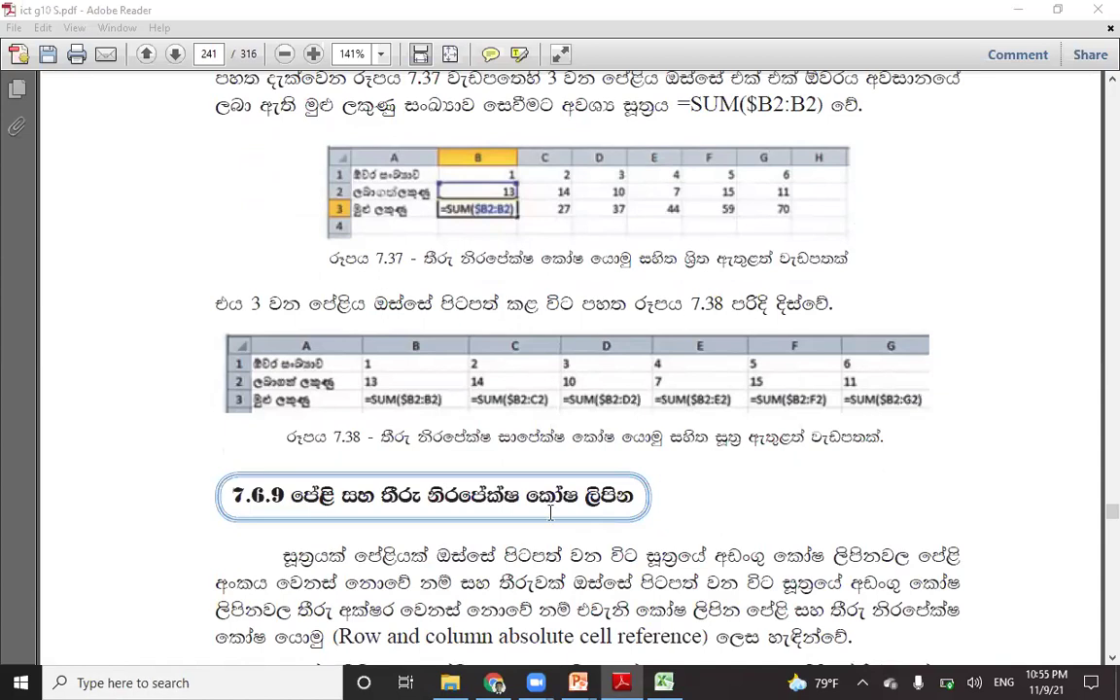
{"action": "scroll", "coordinate": [550, 513], "scroll_direction": "down", "scroll_amount": 10}
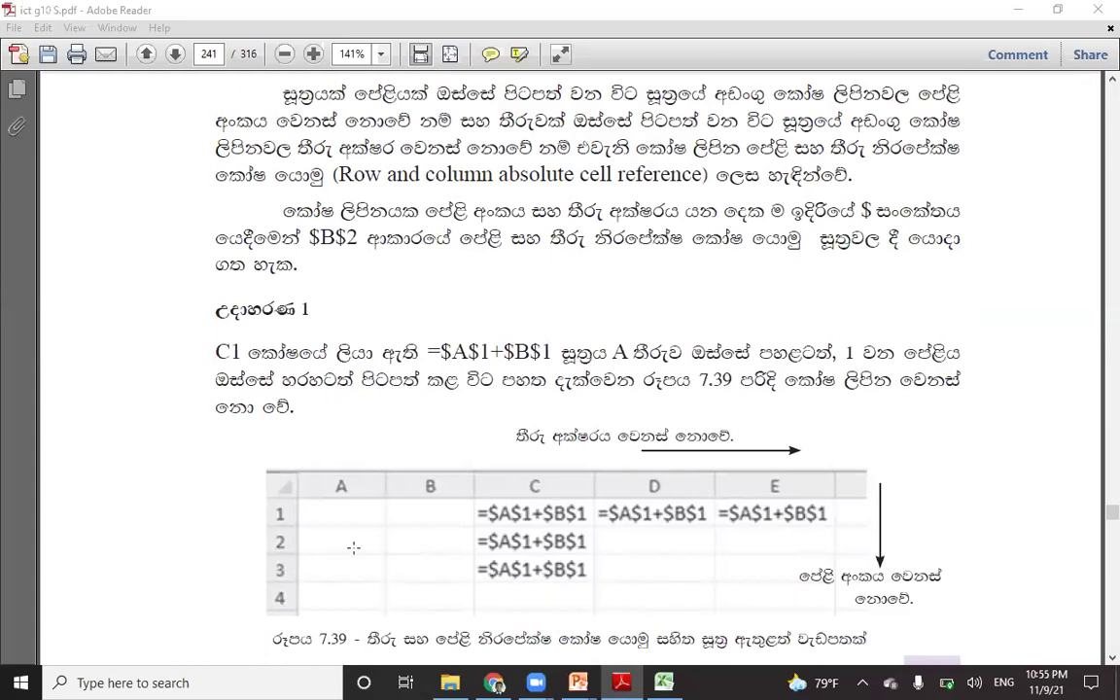
{"action": "scroll", "coordinate": [355, 544], "scroll_direction": "down", "scroll_amount": 5}
{"action": "scroll", "coordinate": [355, 544], "scroll_direction": "down", "scroll_amount": 12}
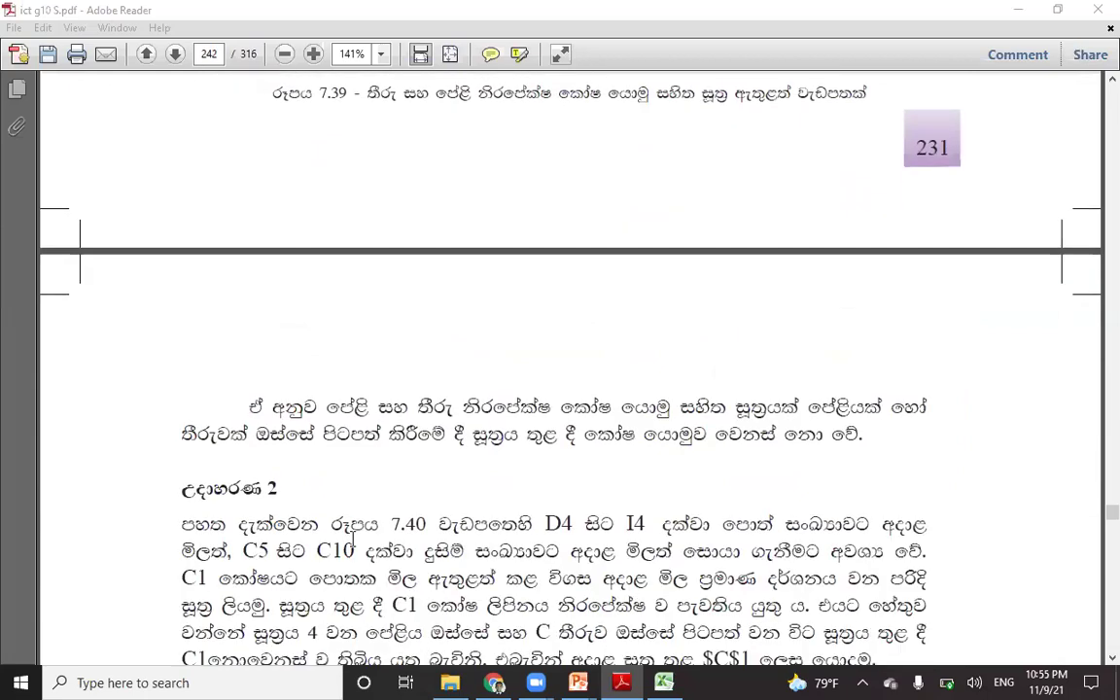
{"action": "scroll", "coordinate": [353, 540], "scroll_direction": "down", "scroll_amount": 3}
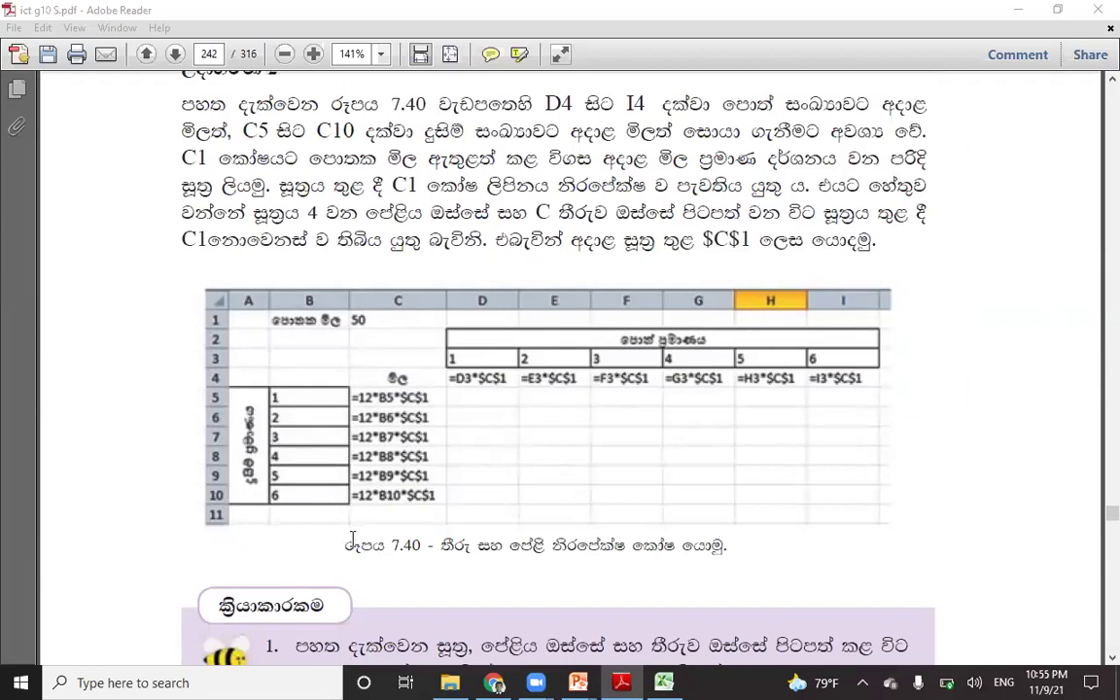
{"action": "scroll", "coordinate": [353, 539], "scroll_direction": "down", "scroll_amount": 16}
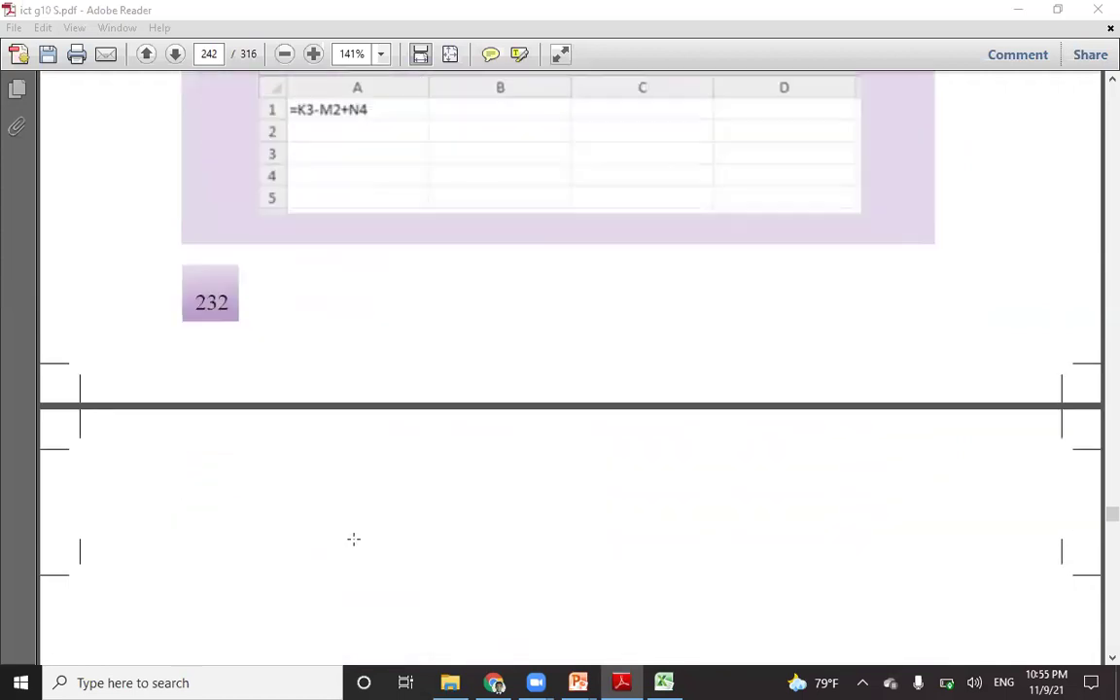